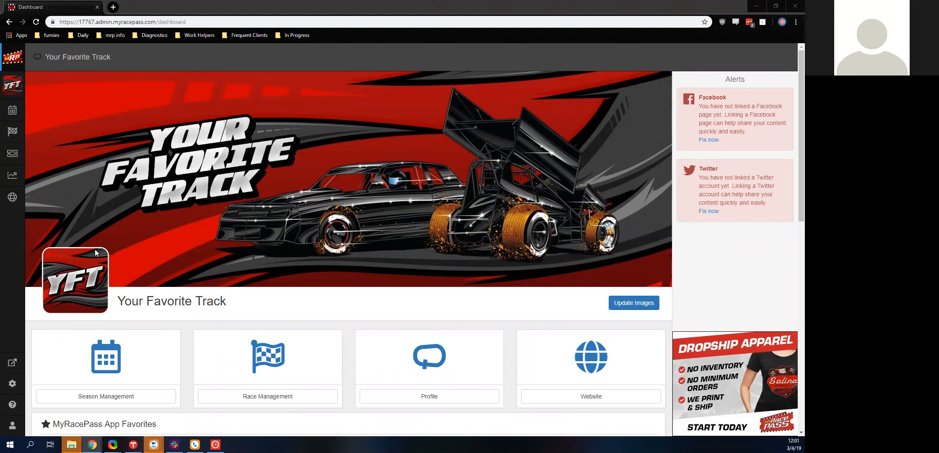
- Set the Max Pill of the MRP 360 Sprints class to 200 in today's race setup and save the changes
click(9, 132)
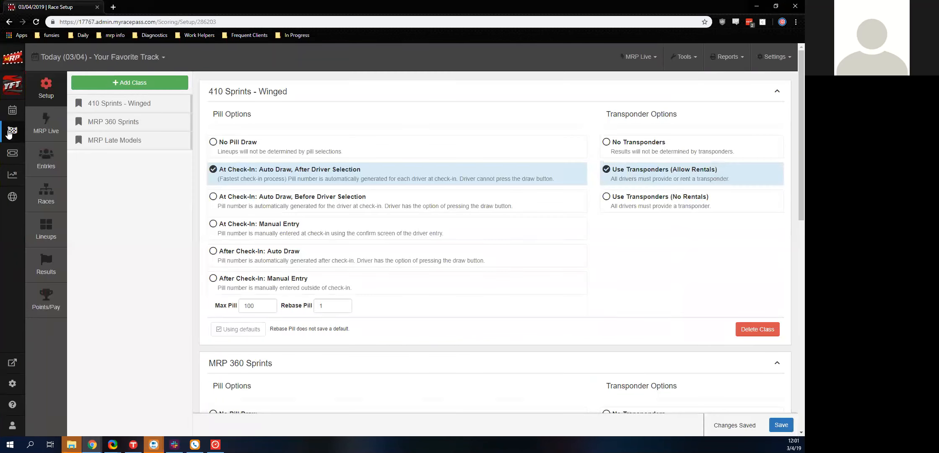
click(127, 123)
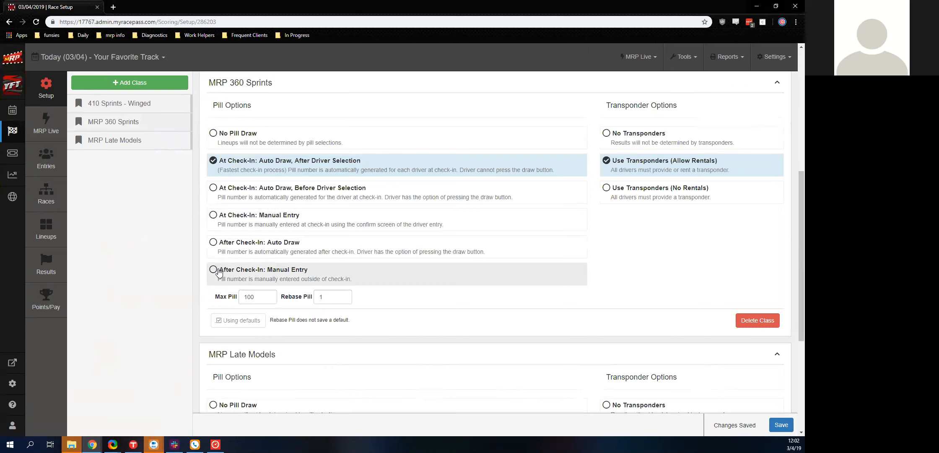
click(221, 299)
text(200)
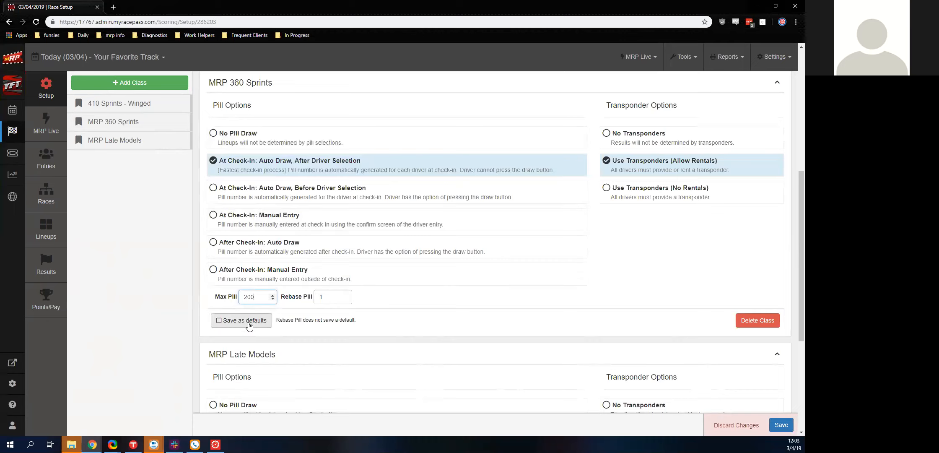
scroll(227, 310, down, 5)
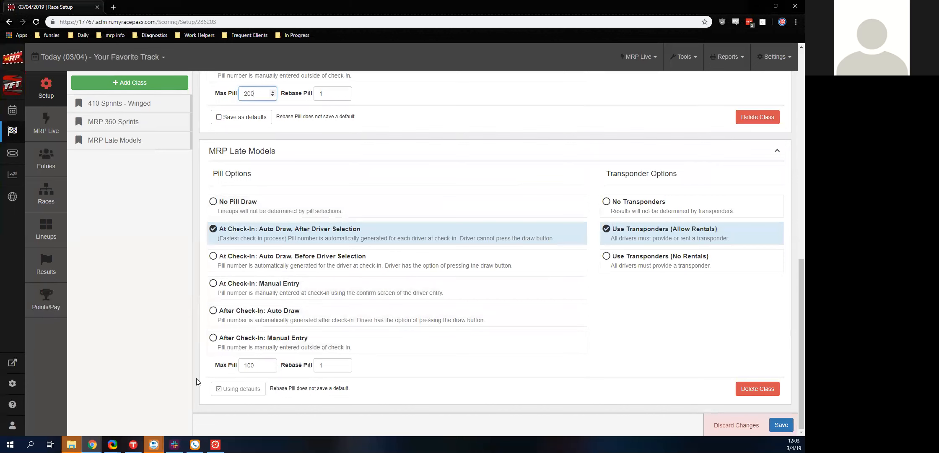
scroll(308, 250, up, 4)
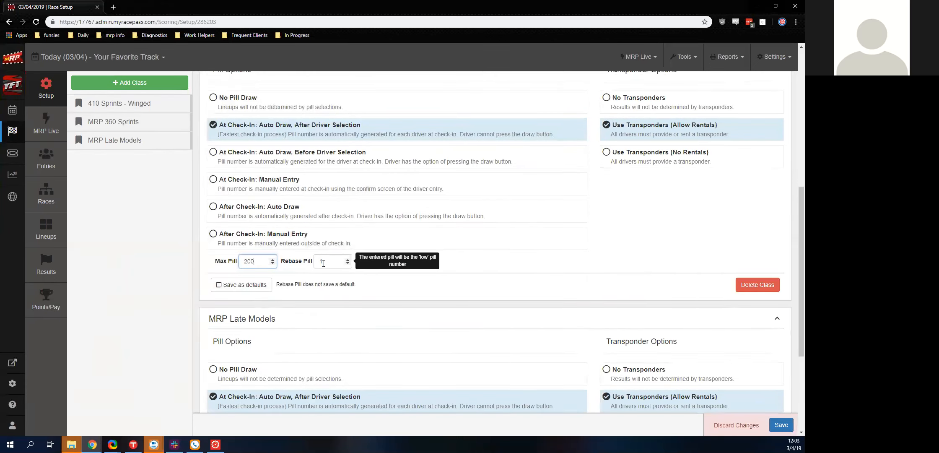
scroll(482, 126, up, 4)
scroll(269, 260, down, 4)
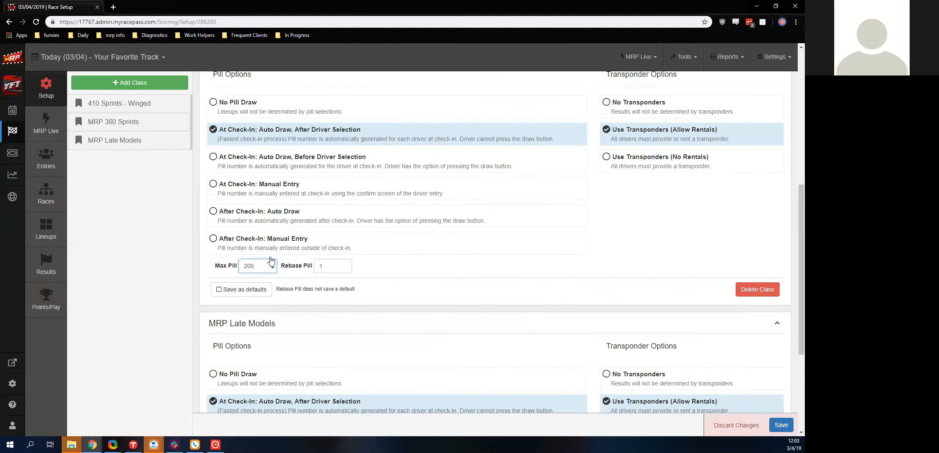
scroll(269, 259, up, 2)
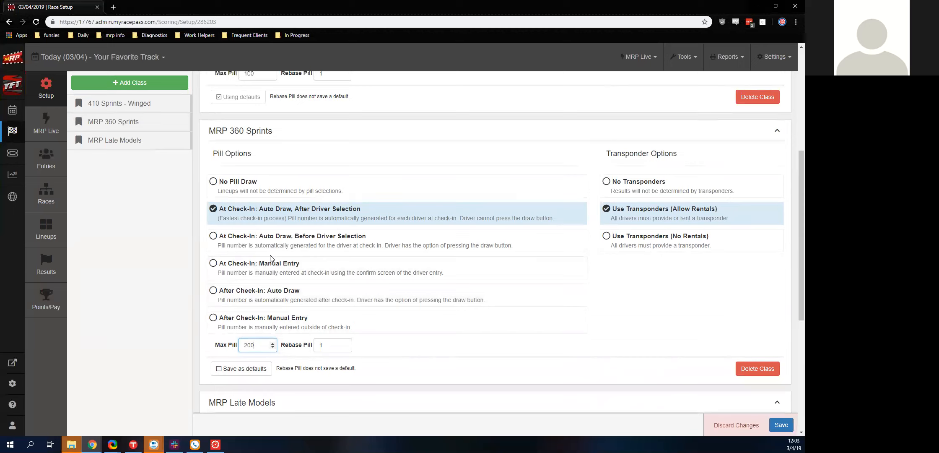
click(748, 433)
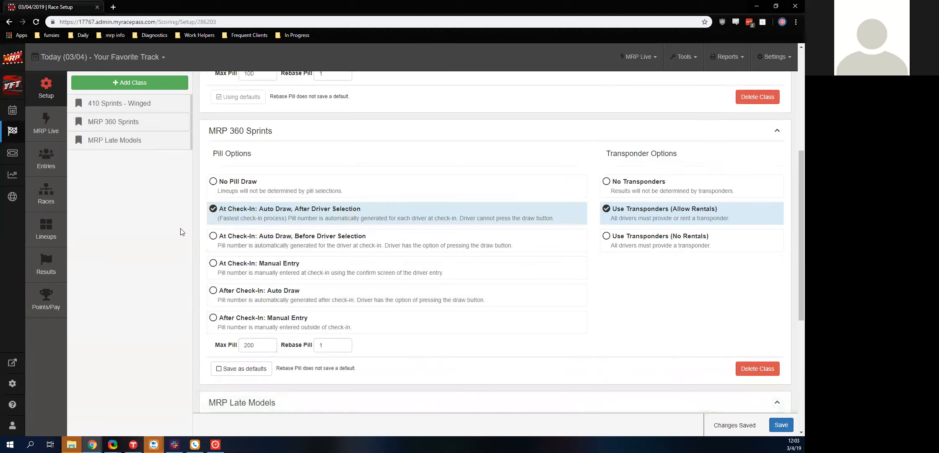
- Launch MRP Live from the web for today's event and disconnect it to show its connection settings
click(47, 134)
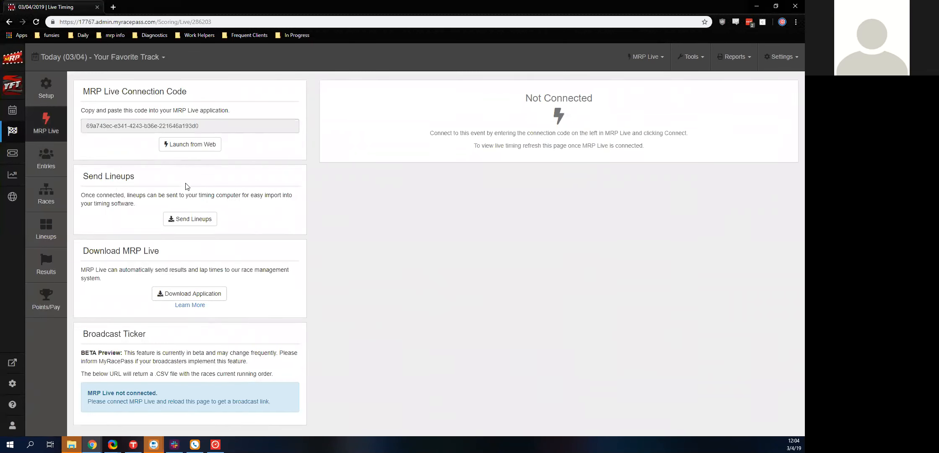
click(175, 150)
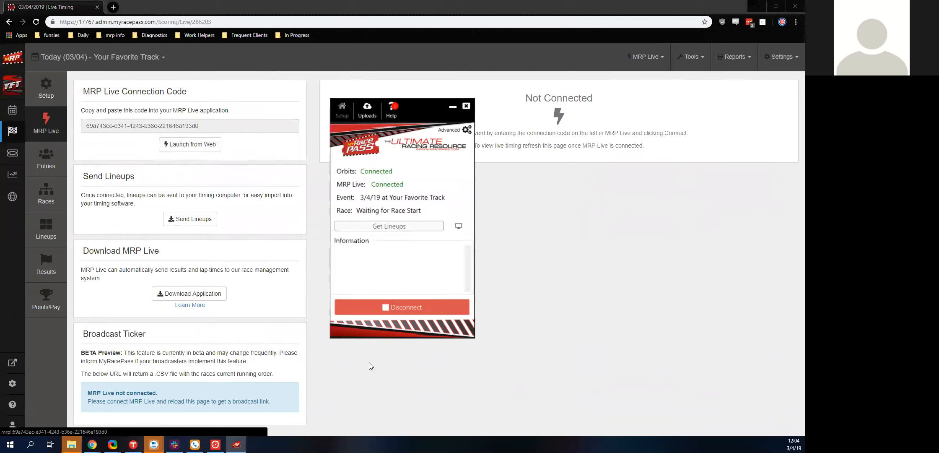
click(362, 314)
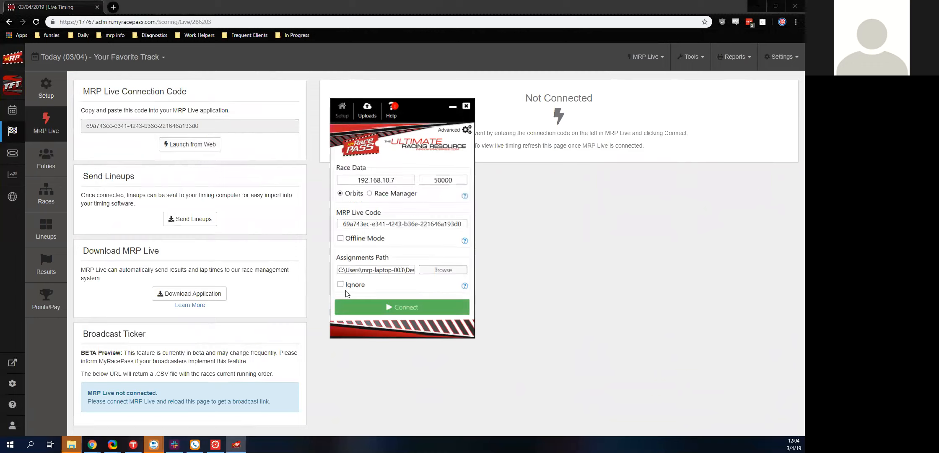
drag(426, 113, 325, 93)
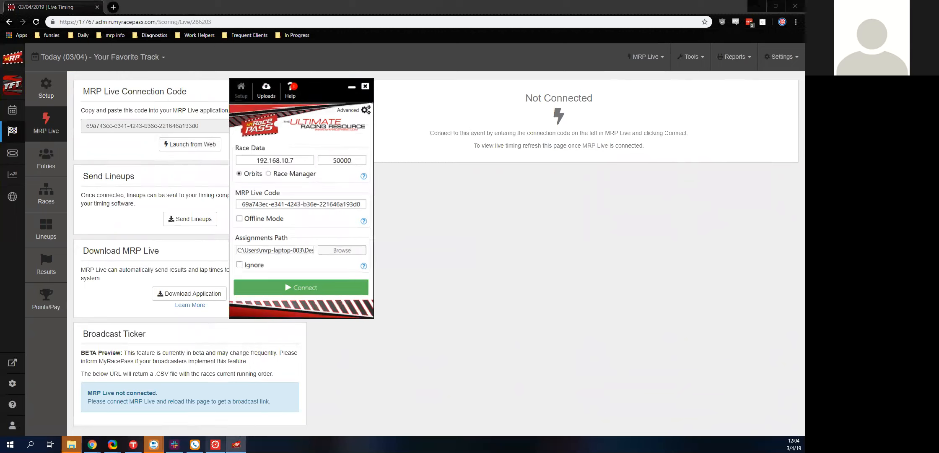
- Switch to Orbits, place its window beside MRP Live, and open the Scoreboard Settings
click(215, 445)
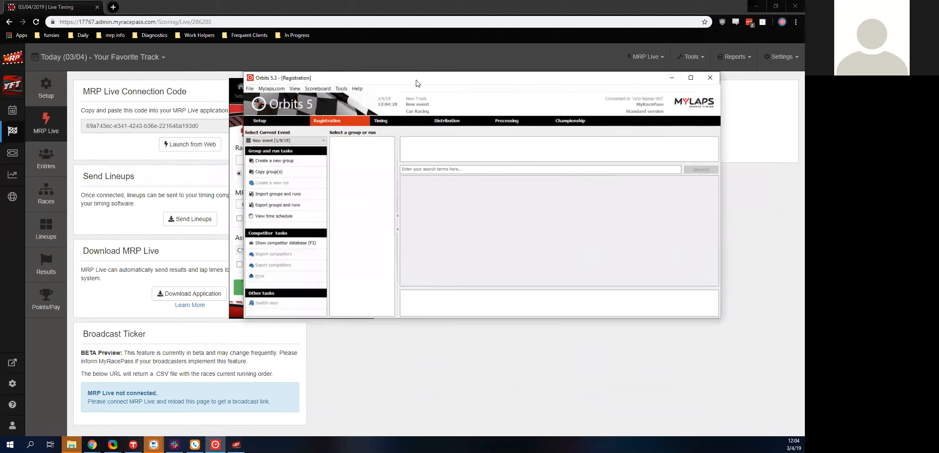
drag(414, 80, 503, 121)
drag(290, 102, 257, 112)
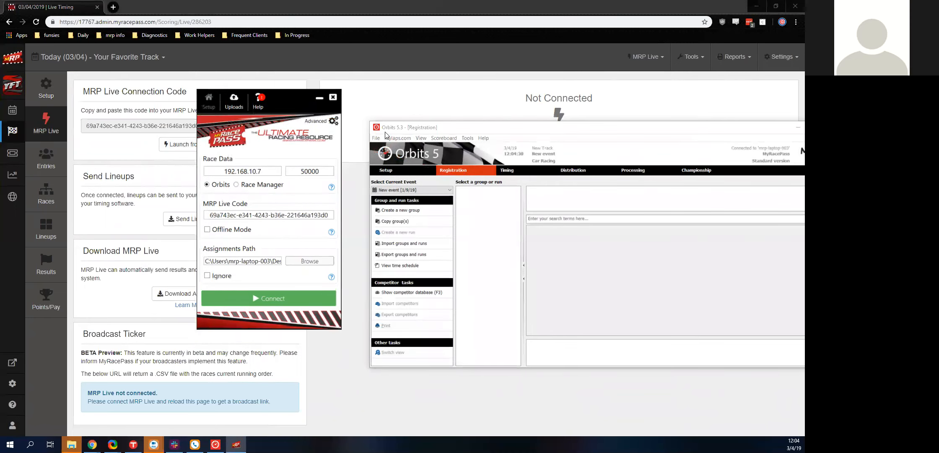
click(443, 138)
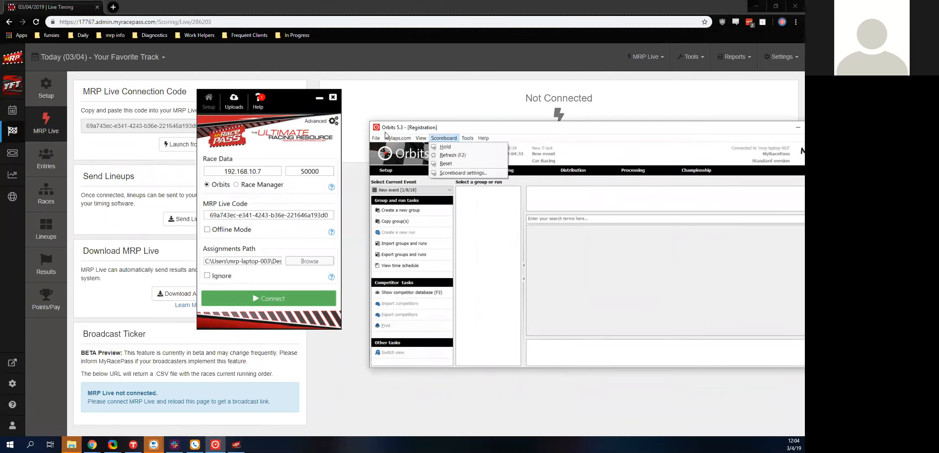
key(Down)
key(Down)
key(Down)
key(Down)
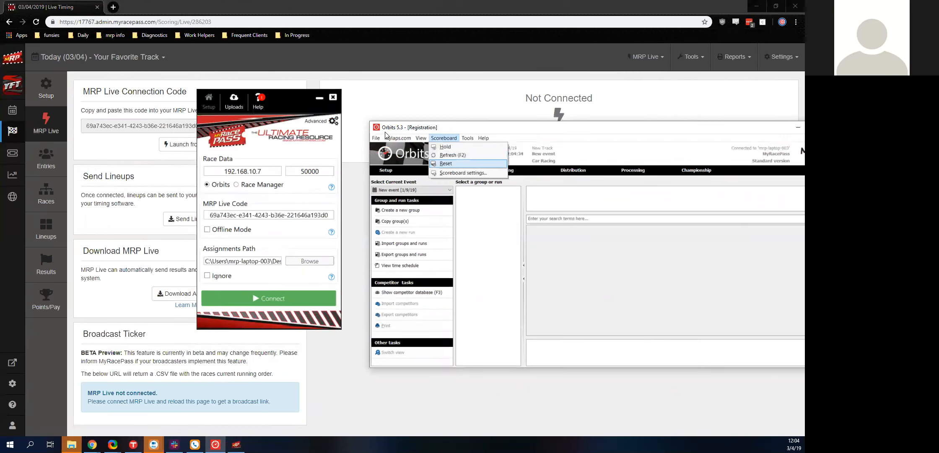
key(Return)
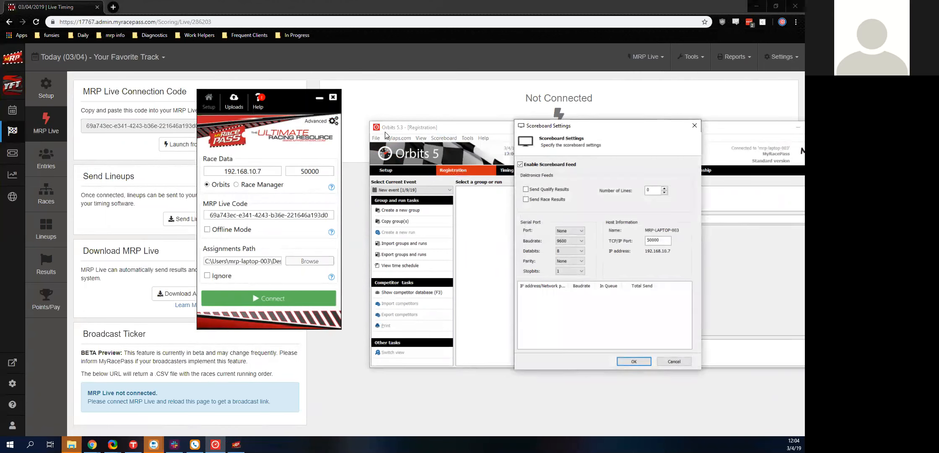
- Compare the Orbits scoreboard's TCP/IP port and IP address with MRP Live's Race Data, and close the Scoreboard Settings
drag(595, 127, 419, 82)
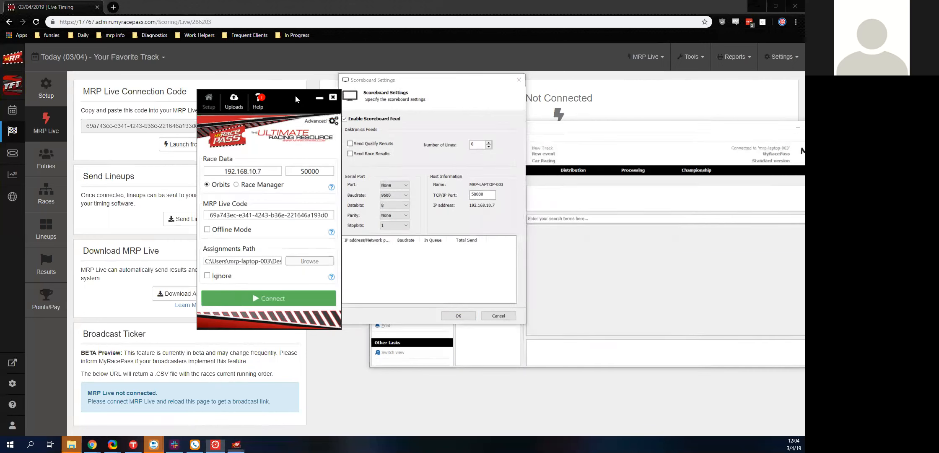
drag(295, 96, 365, 121)
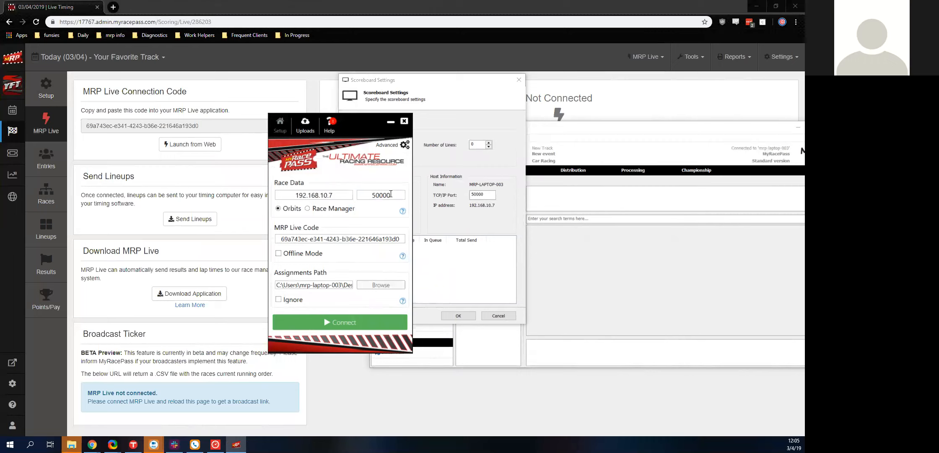
click(441, 103)
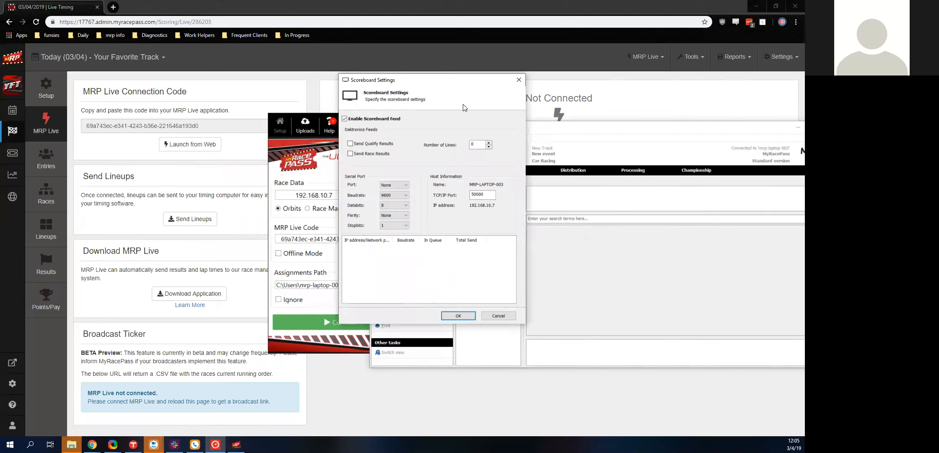
click(519, 80)
click(360, 150)
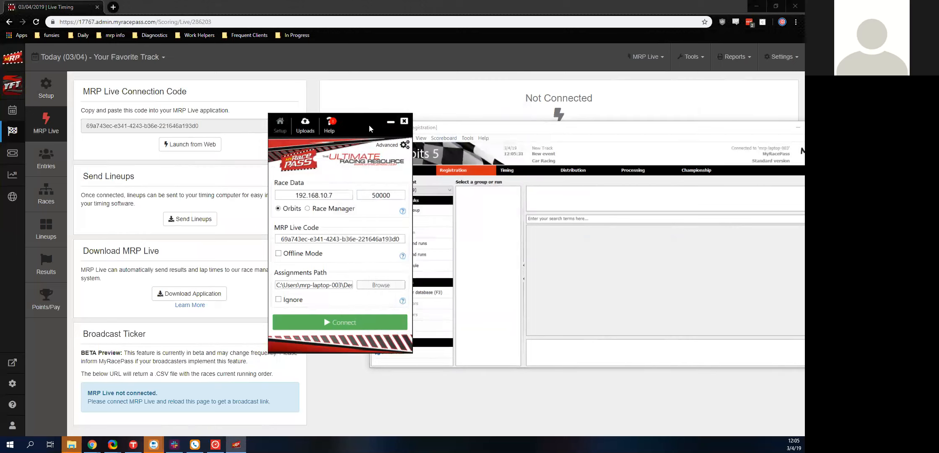
drag(369, 125, 429, 83)
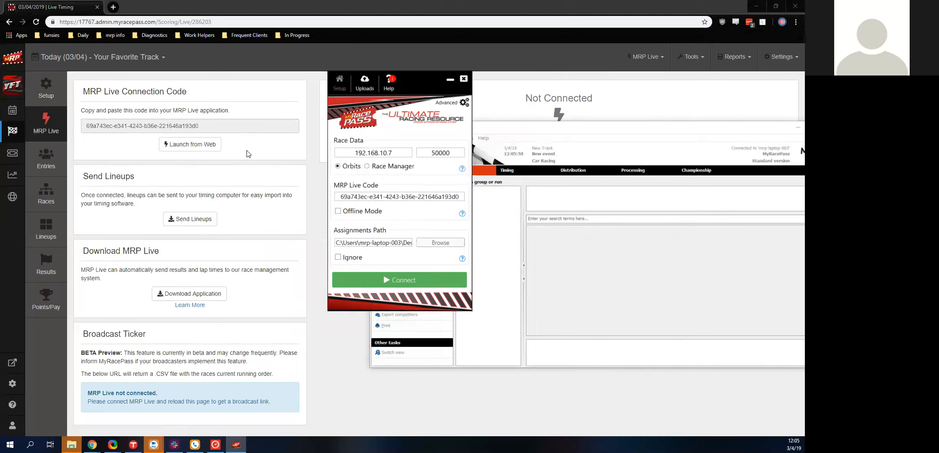
- View the MRP Live connection code of the 3/8/2019 event and return to today's 03/04 event
click(78, 68)
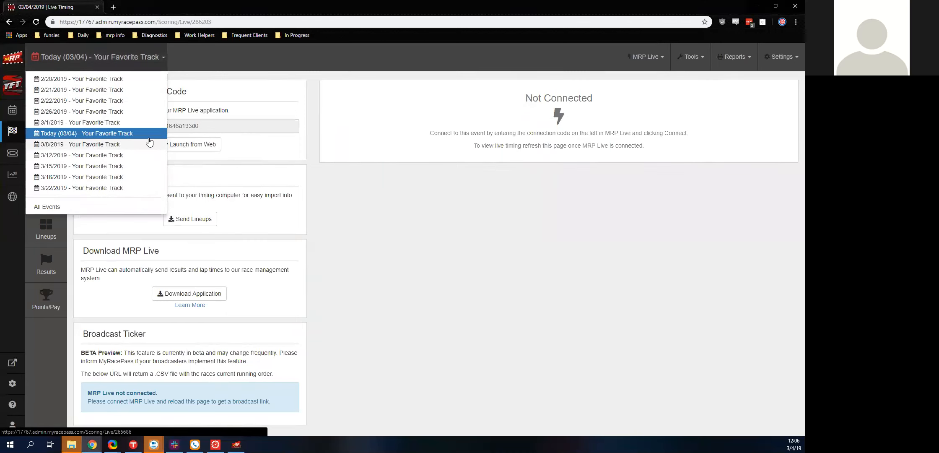
click(91, 145)
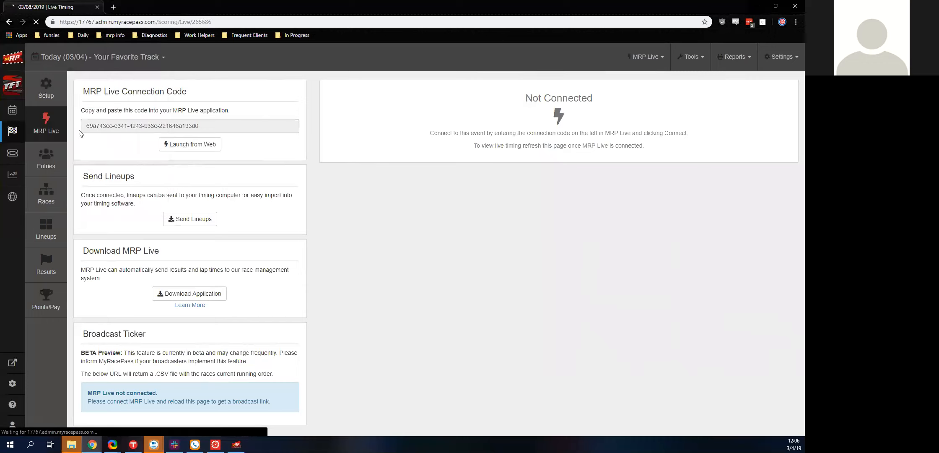
click(49, 129)
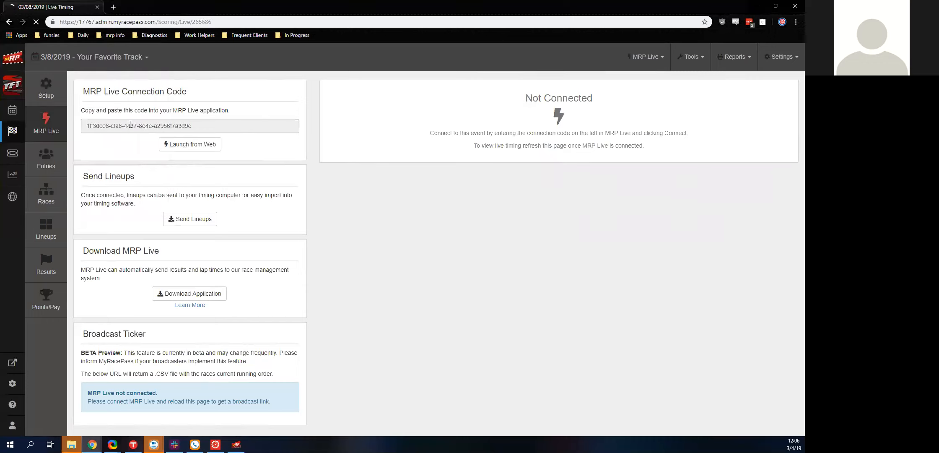
click(78, 62)
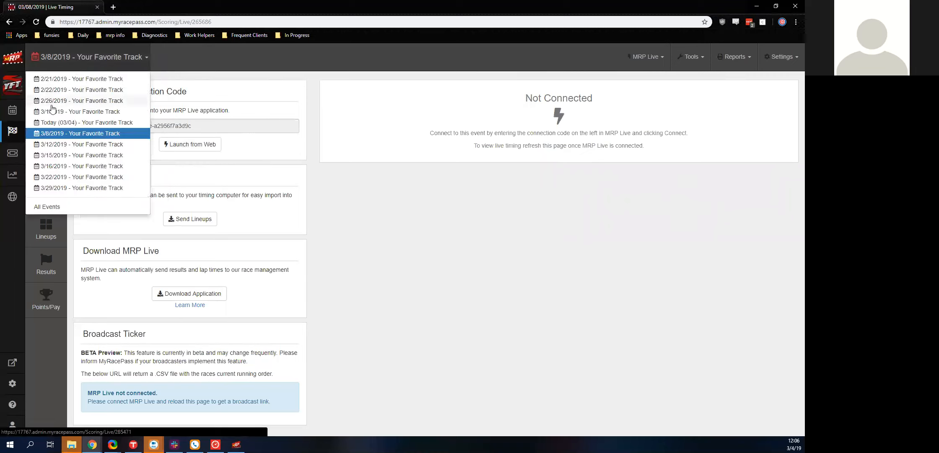
click(49, 124)
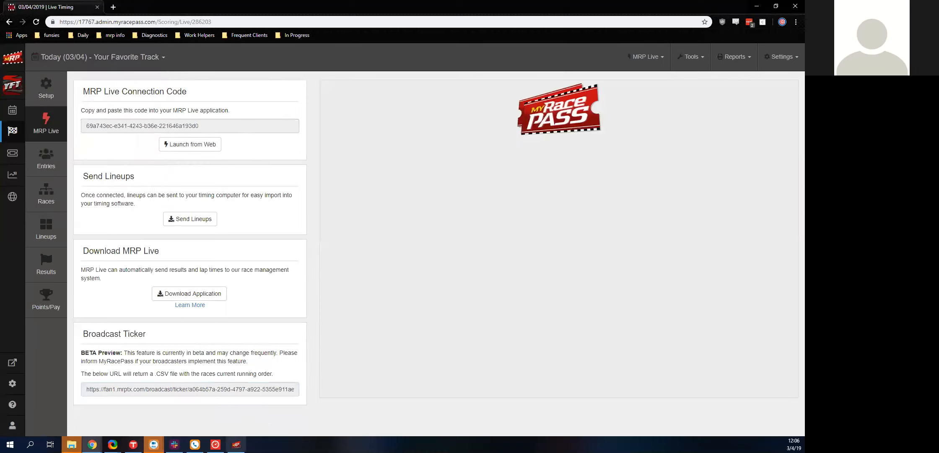
- Choose the 3-4 folder under Orbits on the Desktop as MRP Live's Assignments Path and try to connect
click(236, 444)
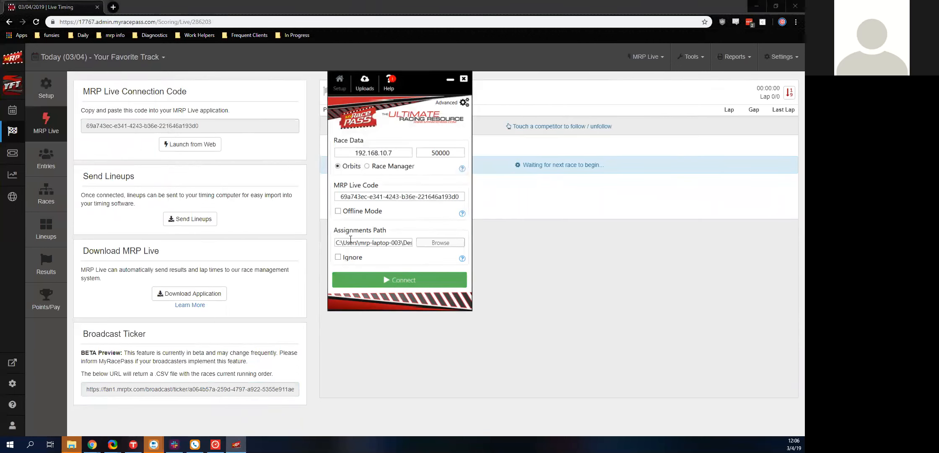
click(390, 241)
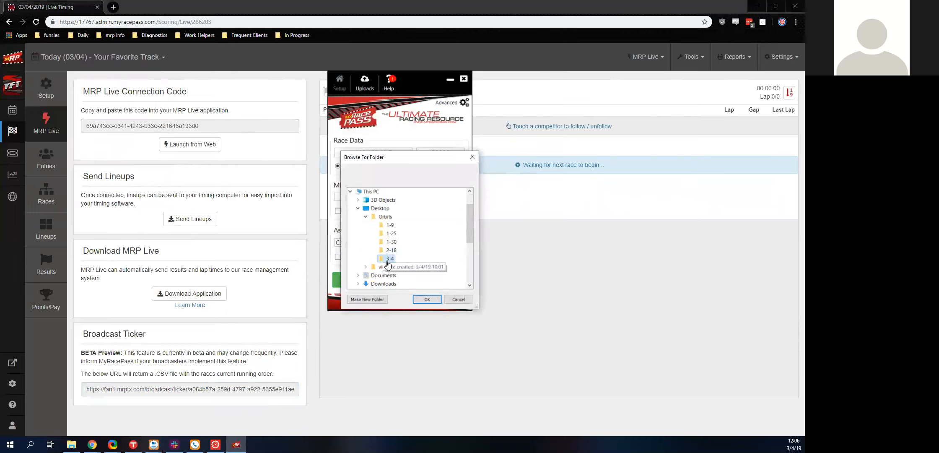
key(Return)
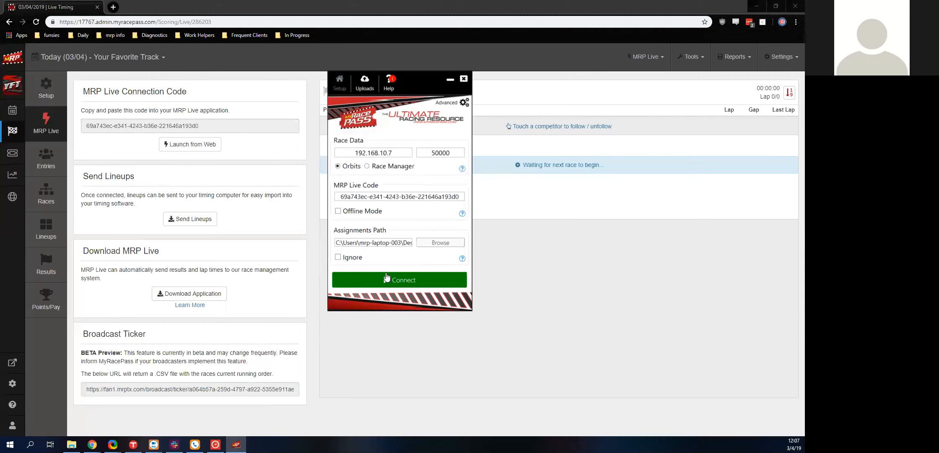
click(386, 278)
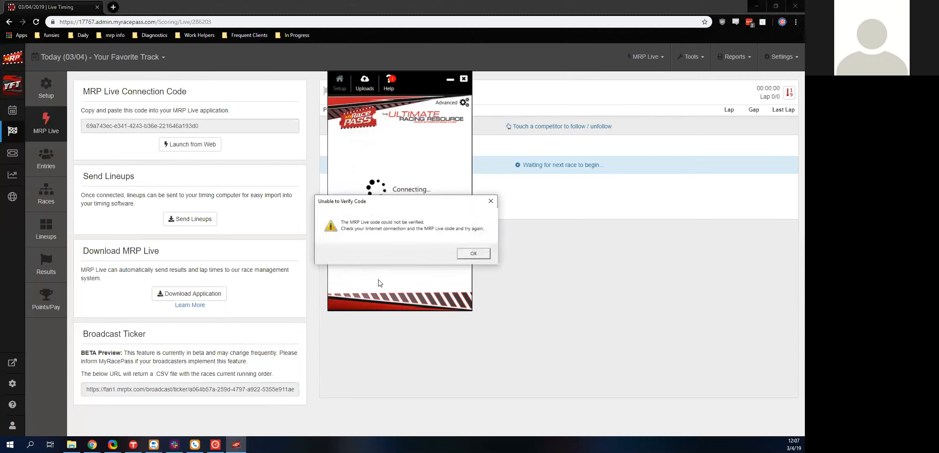
key(Return)
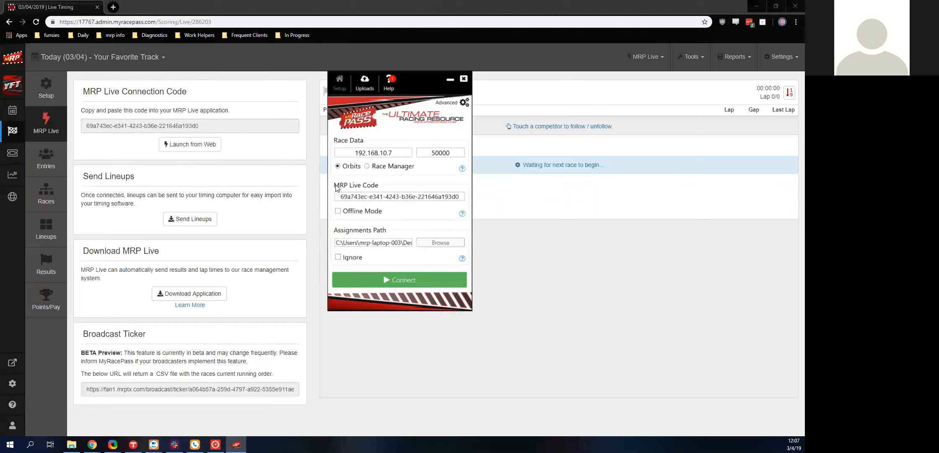
- Exit MRP Live, relaunch it from the web for today's event, and minimize its window
click(463, 79)
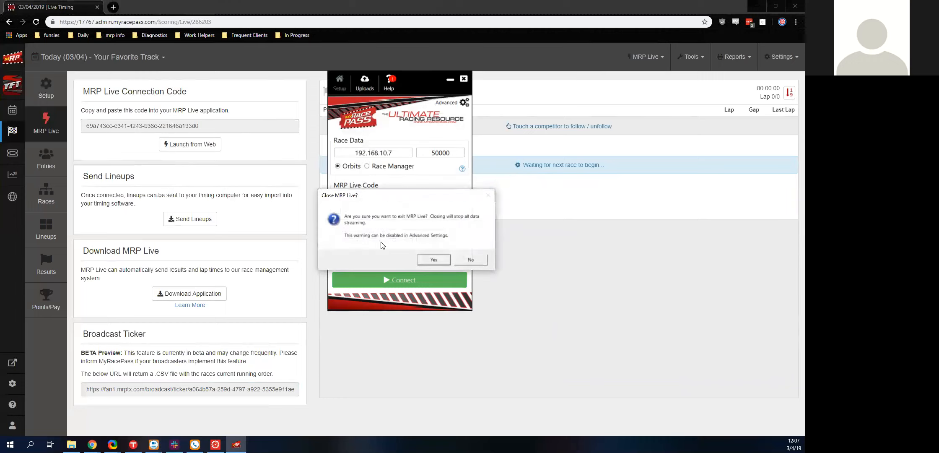
key(Return)
click(205, 145)
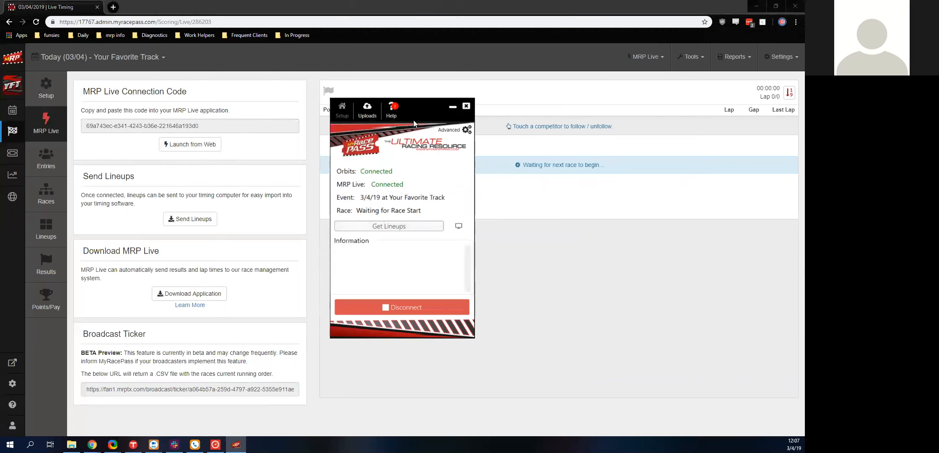
click(236, 444)
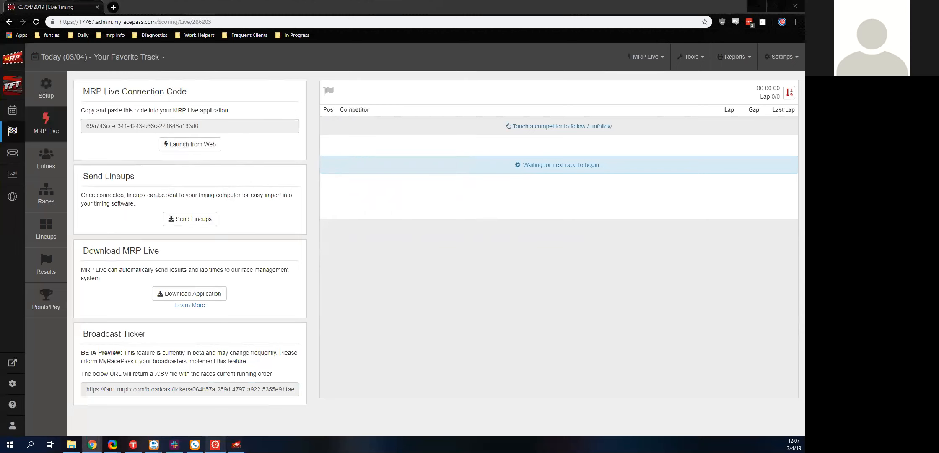
- Check the Orbits window briefly, and open the 03/04 event's entry list for the MRP 360 Sprints class
click(215, 445)
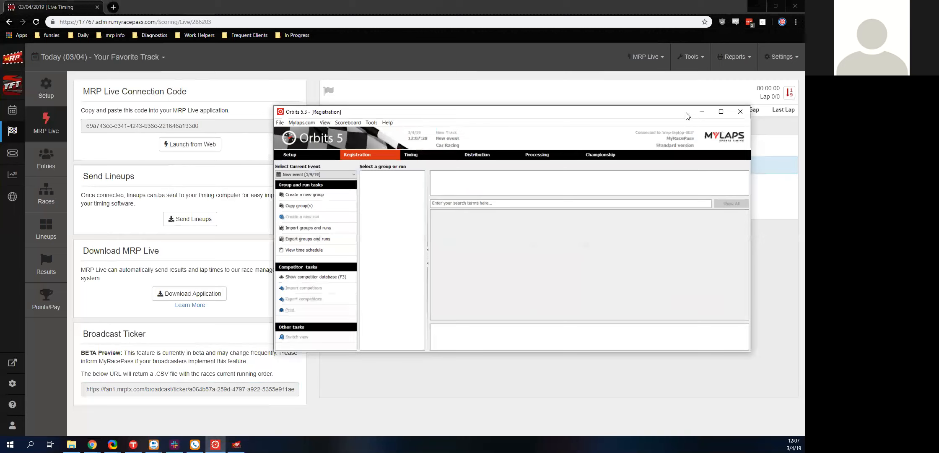
click(699, 115)
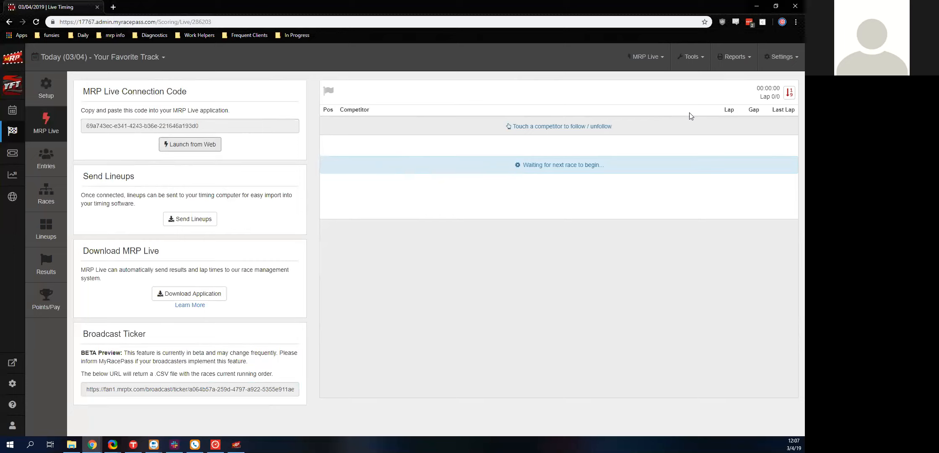
click(47, 164)
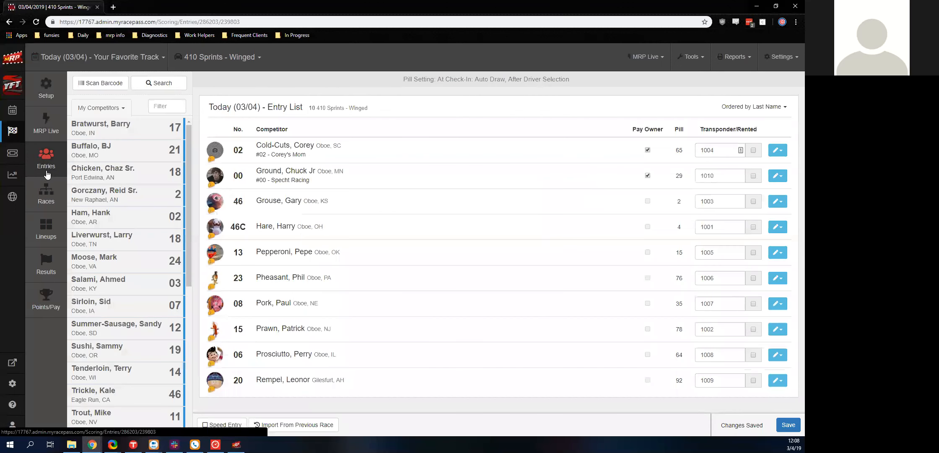
click(208, 65)
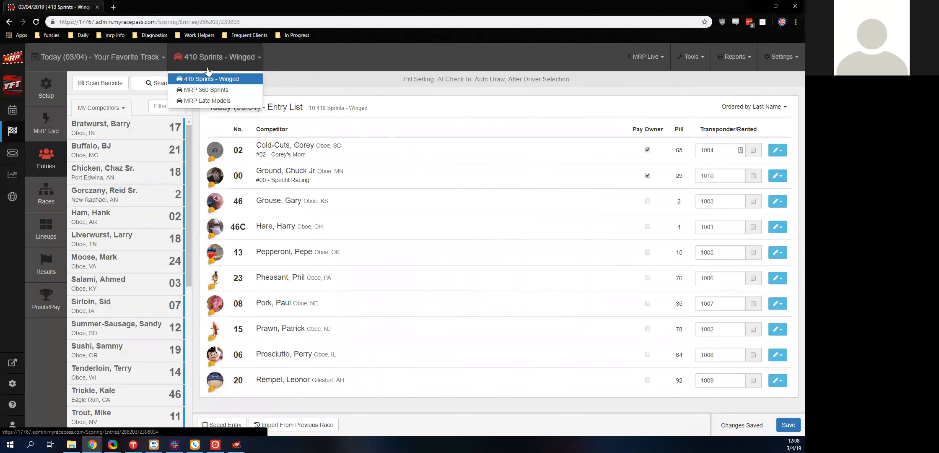
click(210, 90)
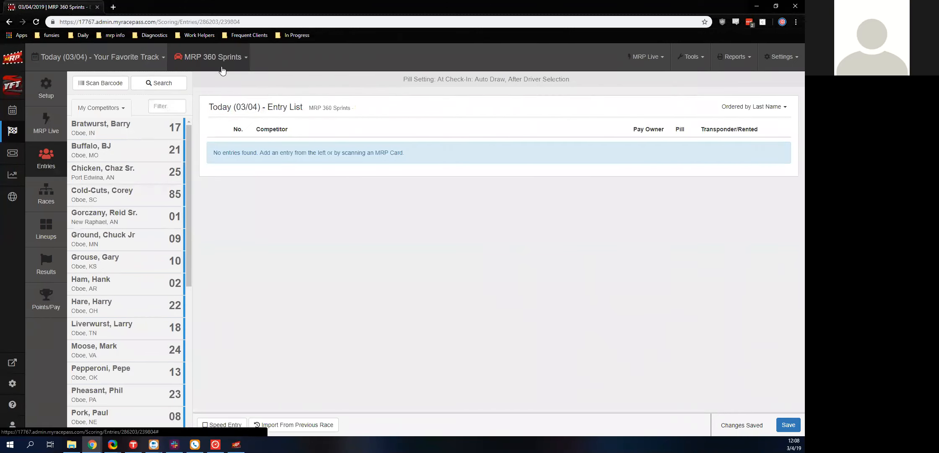
- Look over the event's classes and read through the whole list of MRP 360 Sprints competitors
click(222, 69)
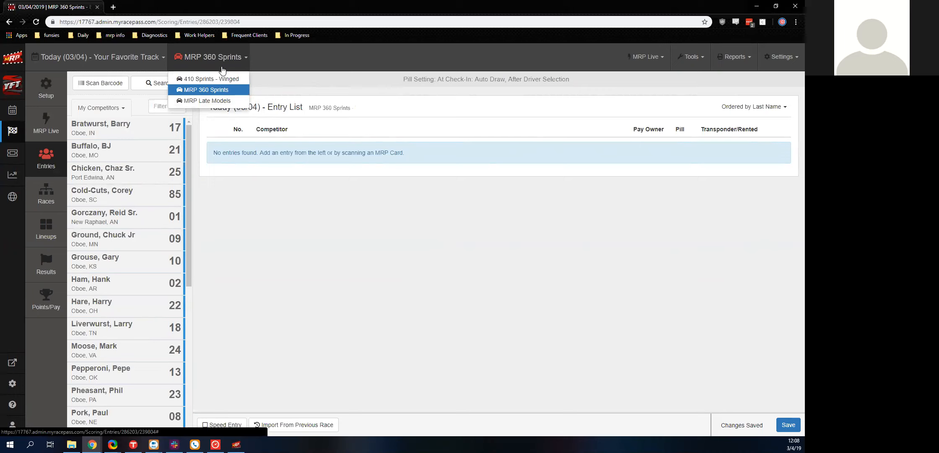
click(223, 69)
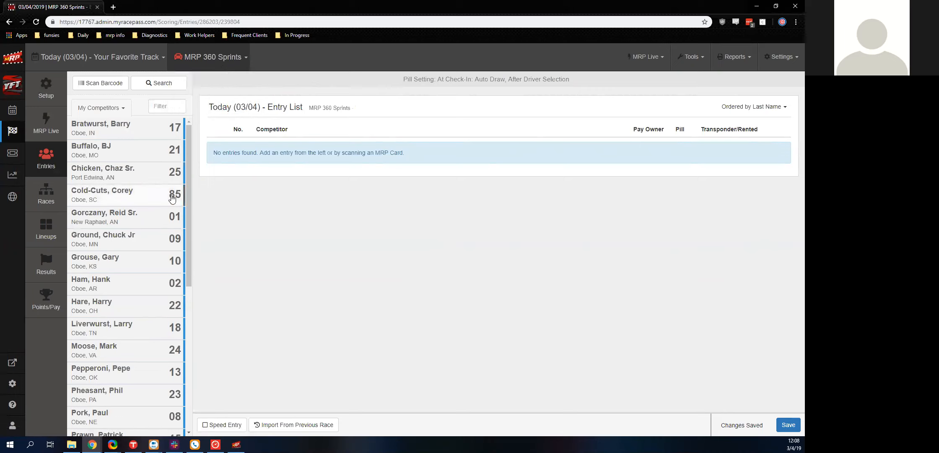
scroll(137, 263, down, 2)
scroll(135, 266, down, 6)
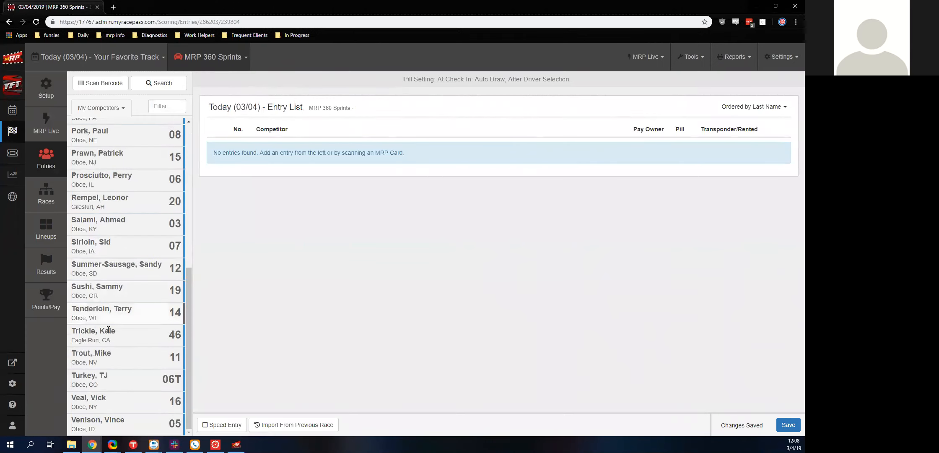
scroll(94, 331, up, 8)
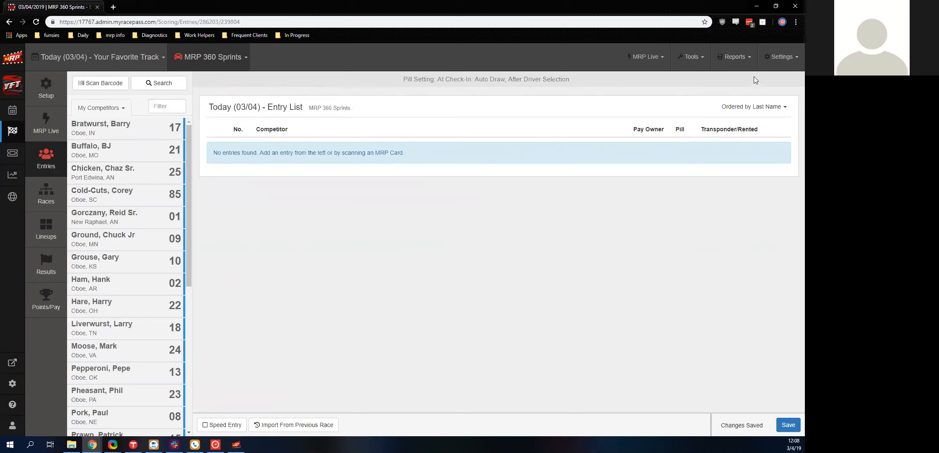
- Open the driver management page and filter the drivers by the class MRP 360 Sprints
click(764, 64)
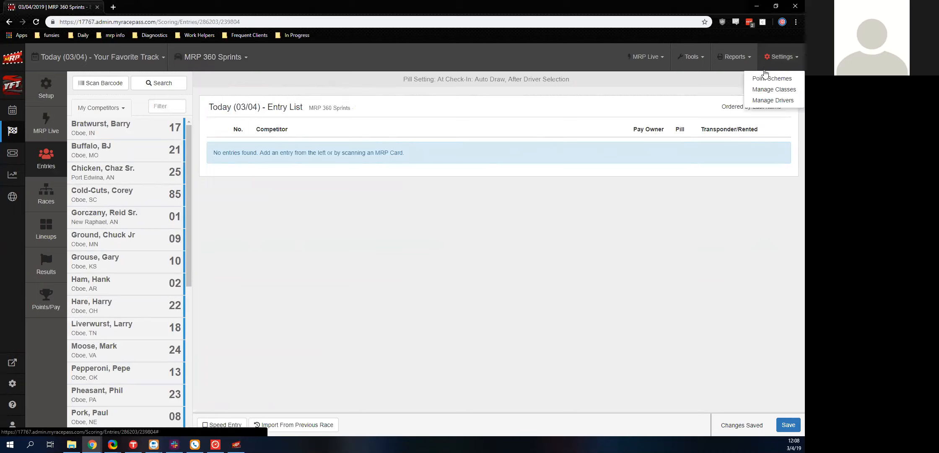
click(779, 104)
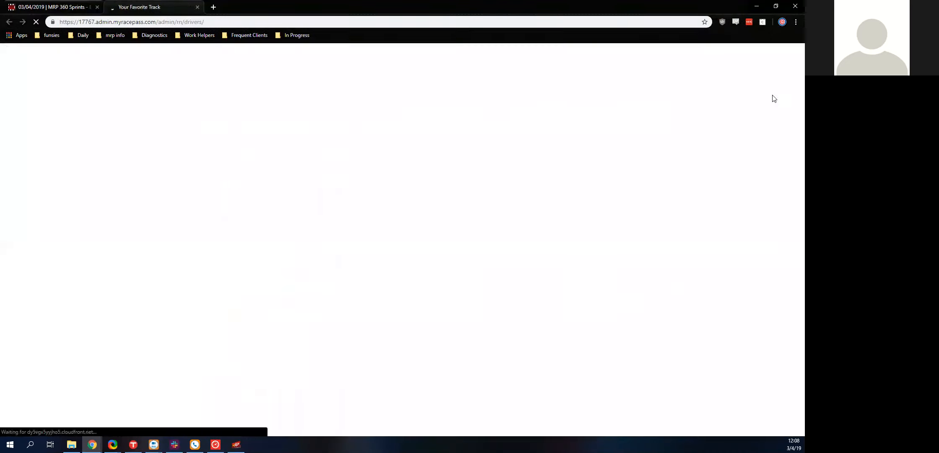
click(104, 205)
click(84, 230)
click(49, 271)
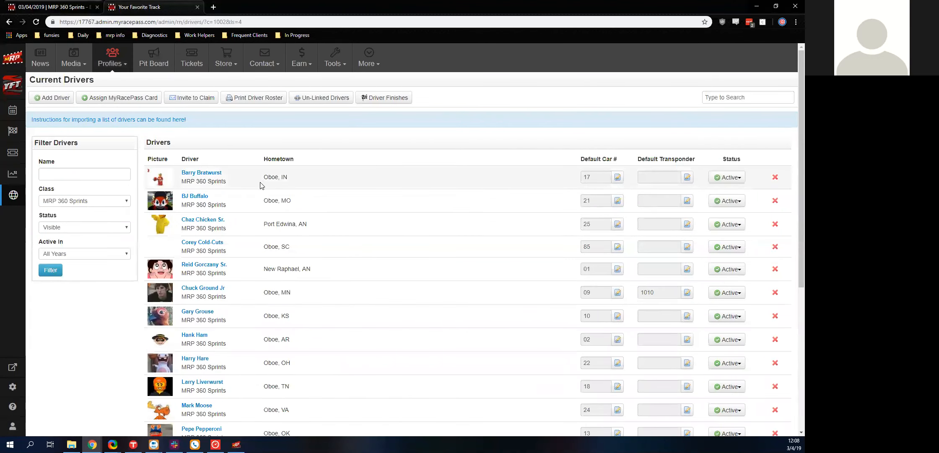
- Review the MRP 360 Sprints drivers' default car numbers and transponders, return to the entry list and close the drivers page
scroll(258, 192, down, 1)
scroll(258, 192, down, 5)
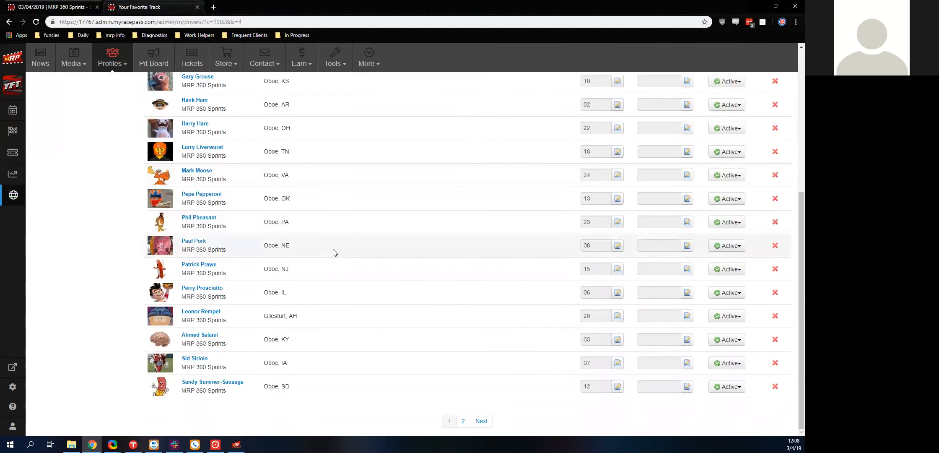
scroll(331, 254, up, 6)
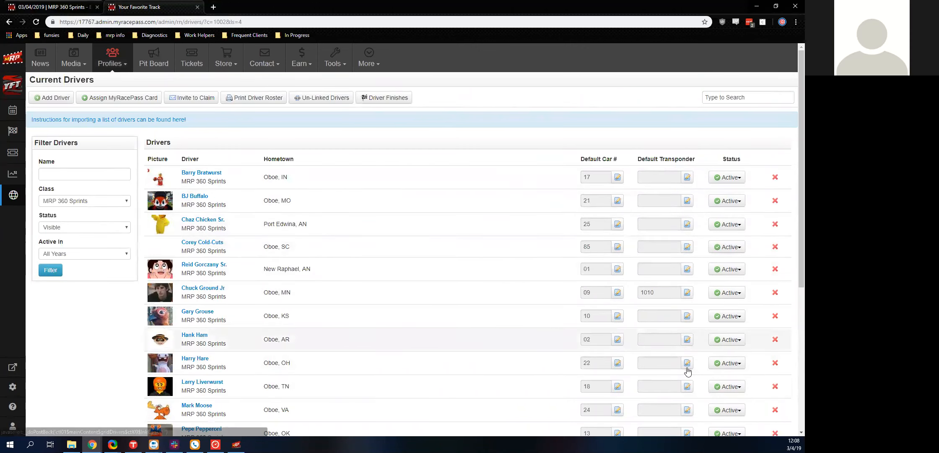
scroll(687, 371, down, 2)
scroll(688, 372, down, 4)
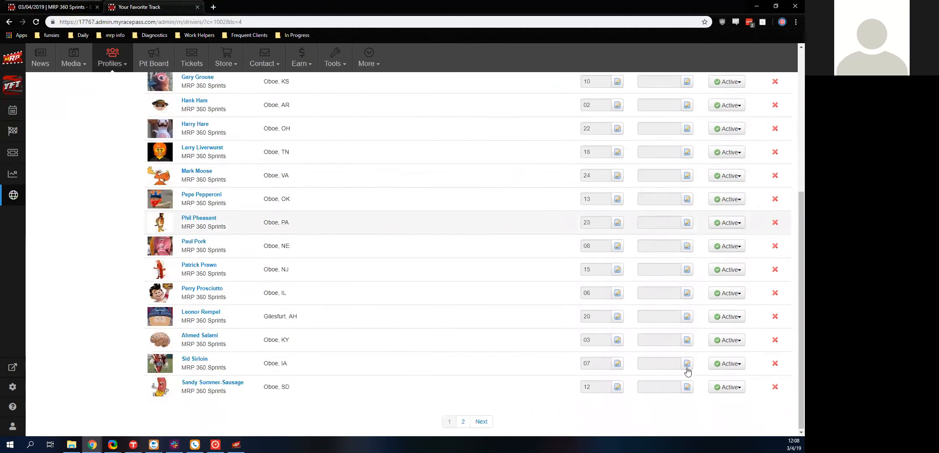
scroll(368, 132, up, 6)
click(54, 7)
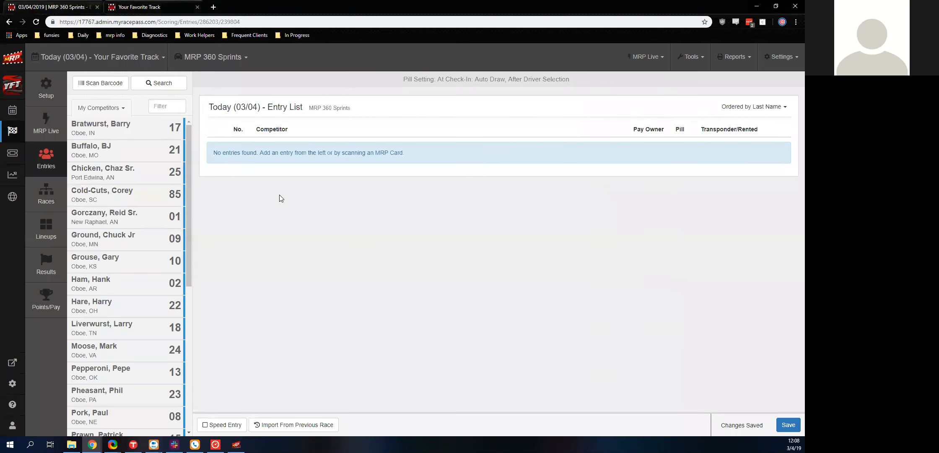
click(772, 58)
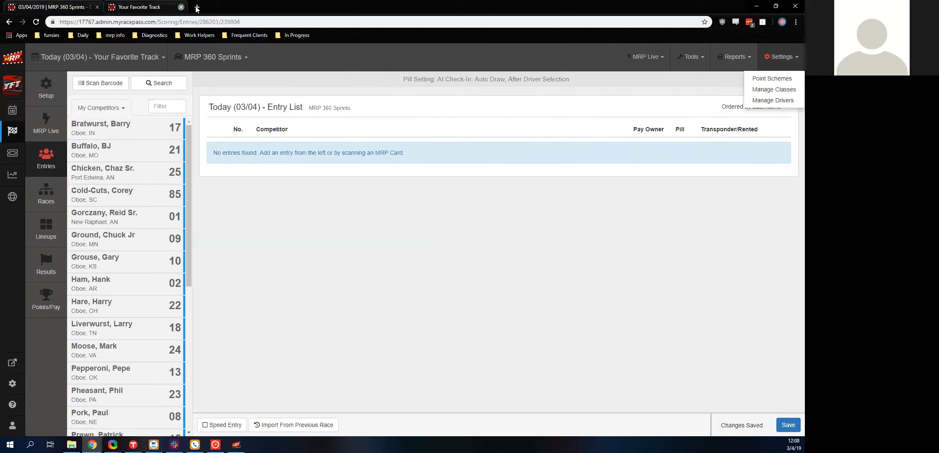
click(197, 6)
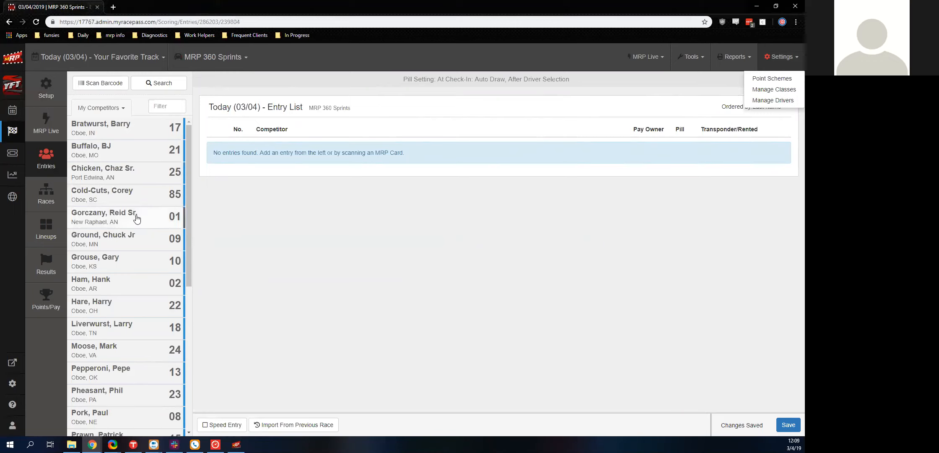
- Filter the competitors by "col" and start an MRP 360 Sprints entry for the driver of car 85
click(156, 108)
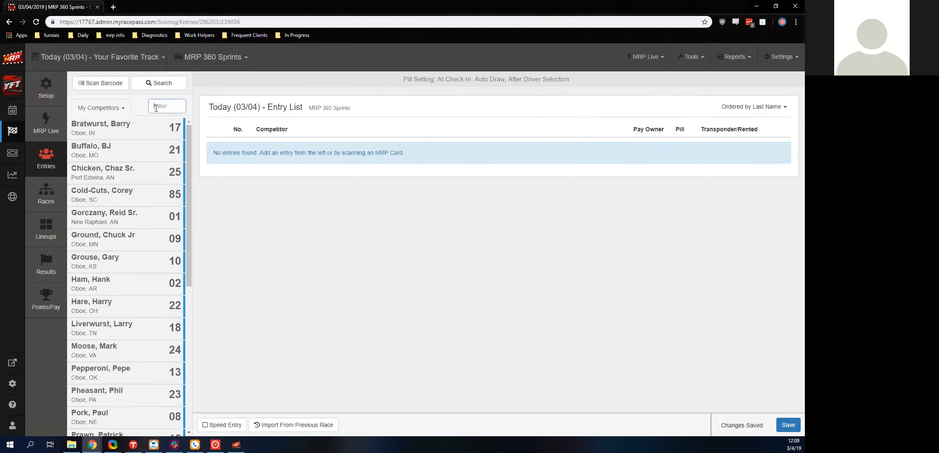
text(col)
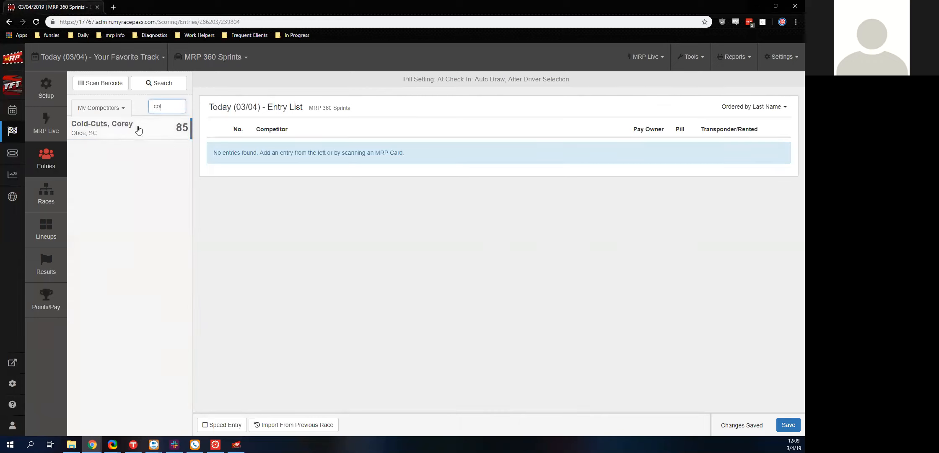
click(138, 130)
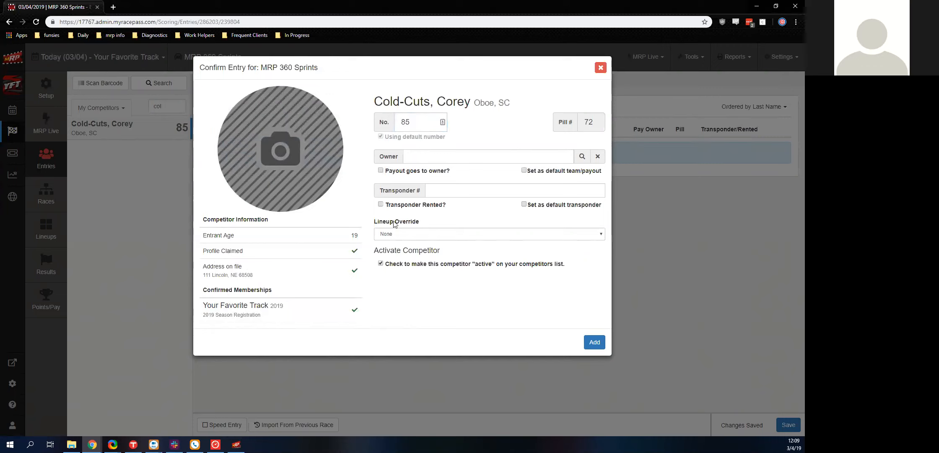
- Open the Owner/Team Finder for the entry and look through the previous owners, my owners and all owners
click(389, 156)
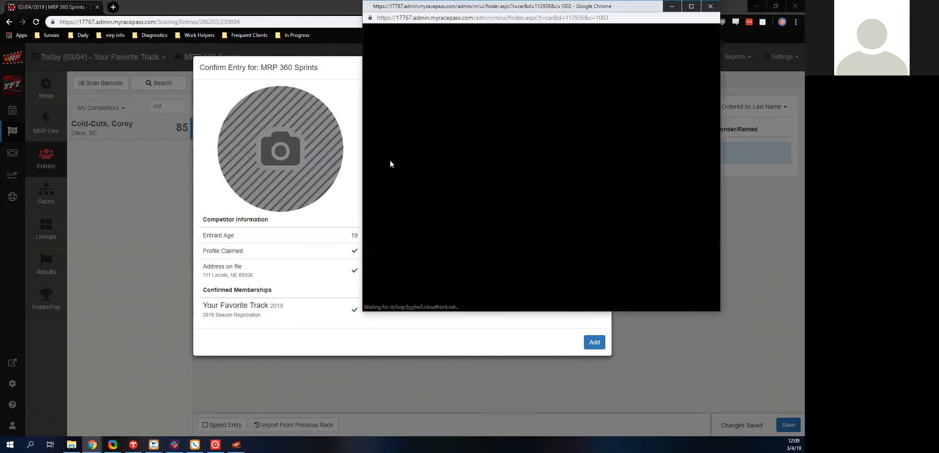
drag(497, 14, 478, 44)
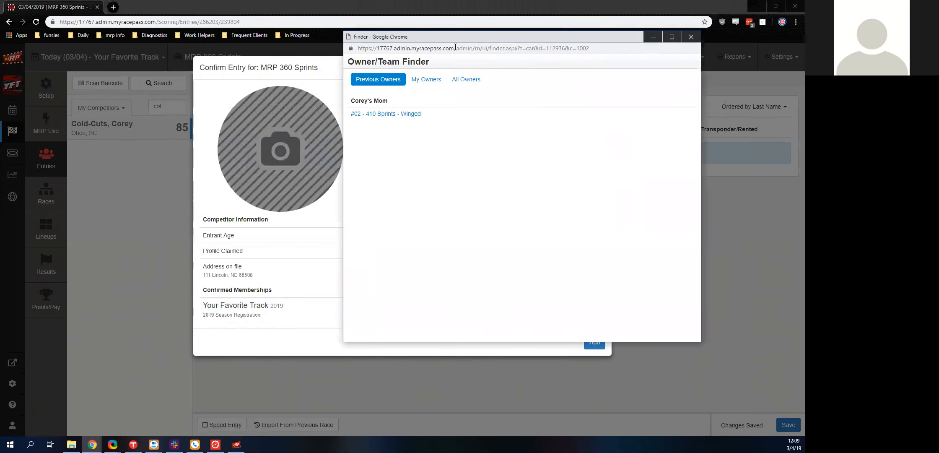
click(428, 83)
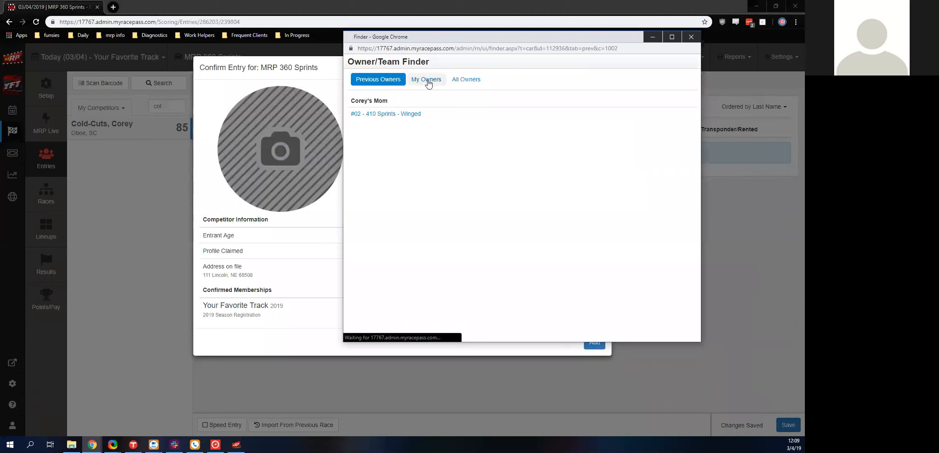
scroll(417, 90, down, 1)
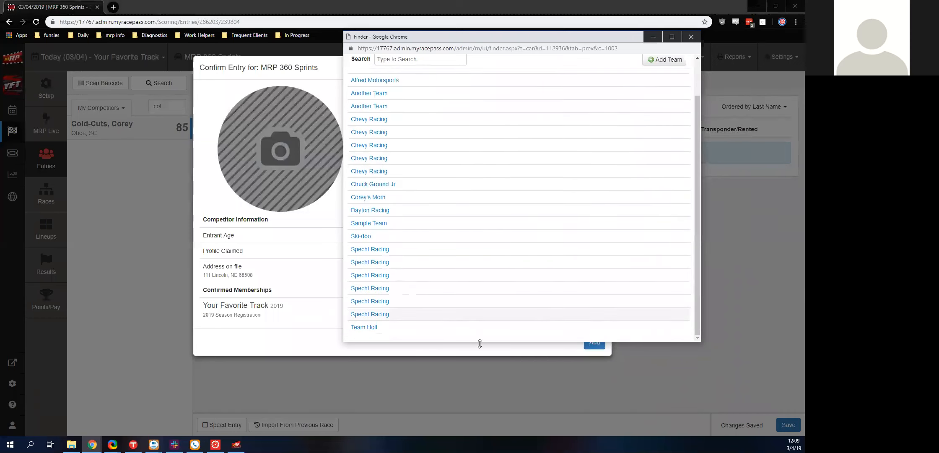
scroll(445, 322, up, 1)
scroll(429, 124, down, 1)
scroll(437, 119, up, 1)
click(465, 83)
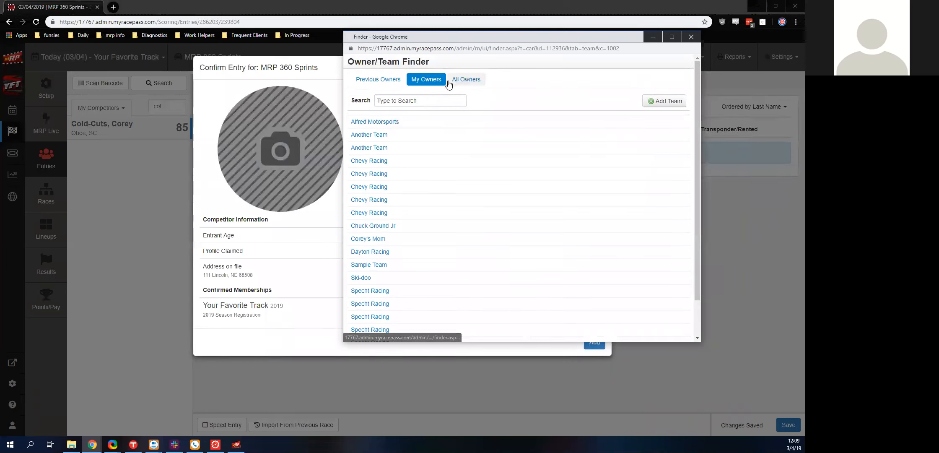
- Add a new owner team named Walk Thrus for the entry
click(428, 81)
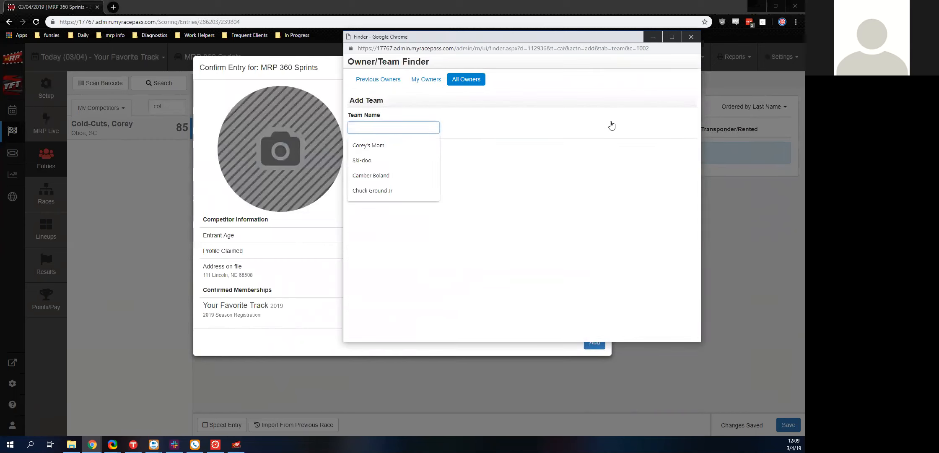
text(Walk T)
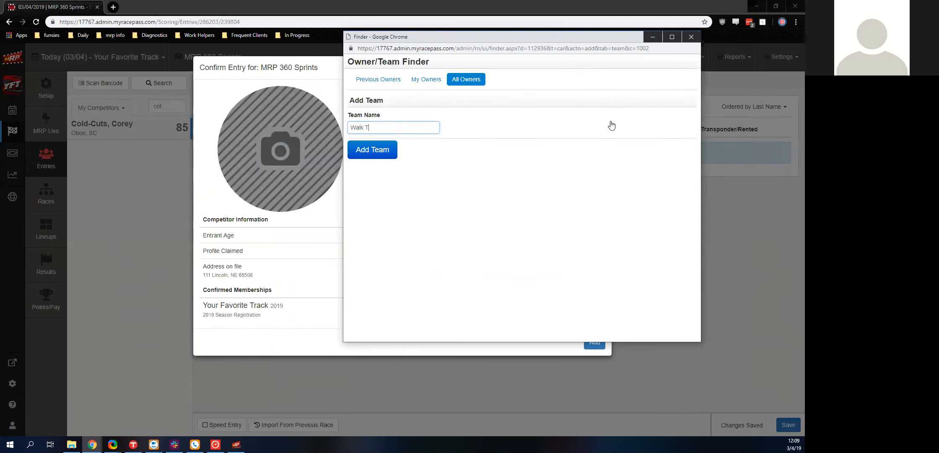
text(hurs)
key(BackSpace)
key(BackSpace)
text(rus)
click(373, 151)
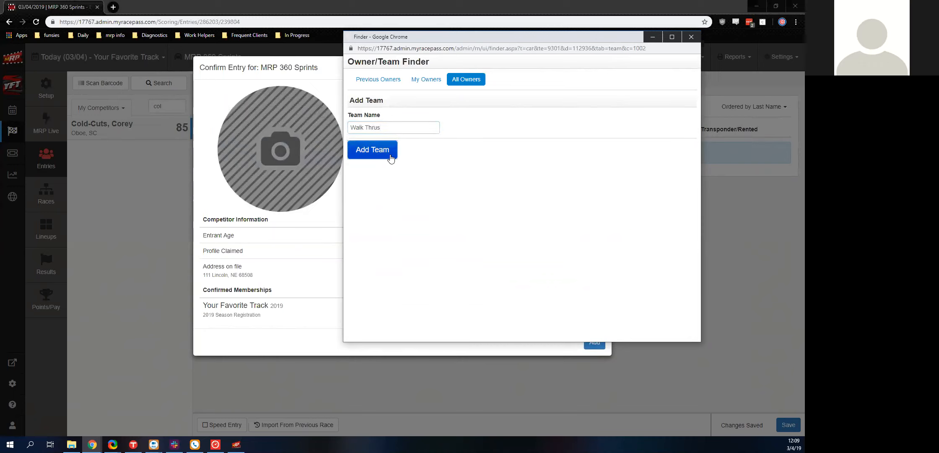
click(390, 159)
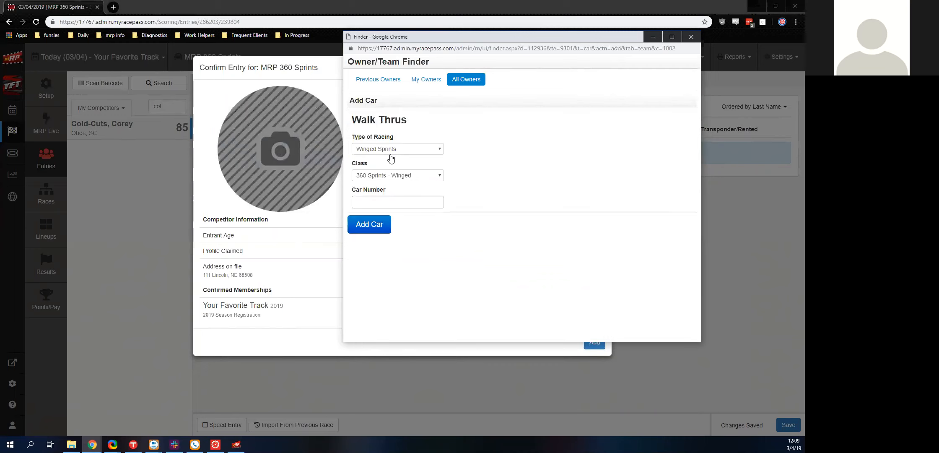
- Add car number 85 in 360 Sprints - Winged to Walk Thrus as the entry's owner, with payout to the owner and default team set
click(389, 201)
drag(445, 40, 547, 57)
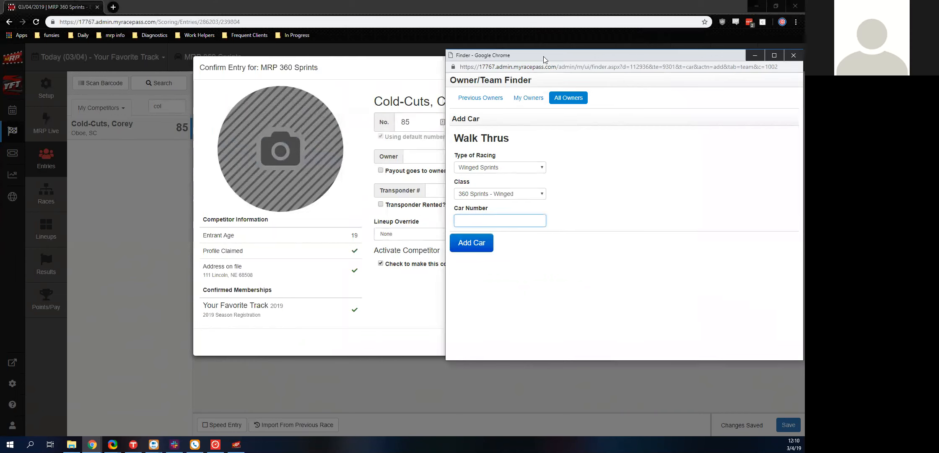
text(85)
key(Return)
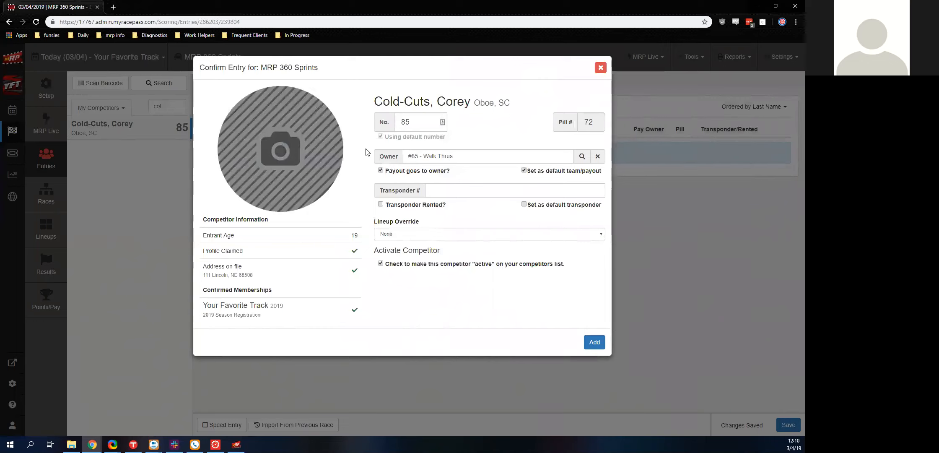
- Assign transponder 1004 to the car 85 entry, marked as rented and set as the default transponder
key(Tab)
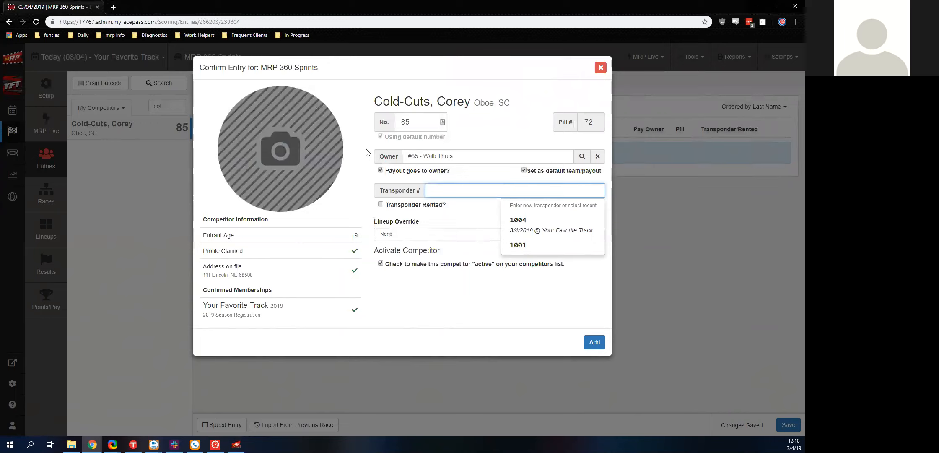
key(Down)
key(Return)
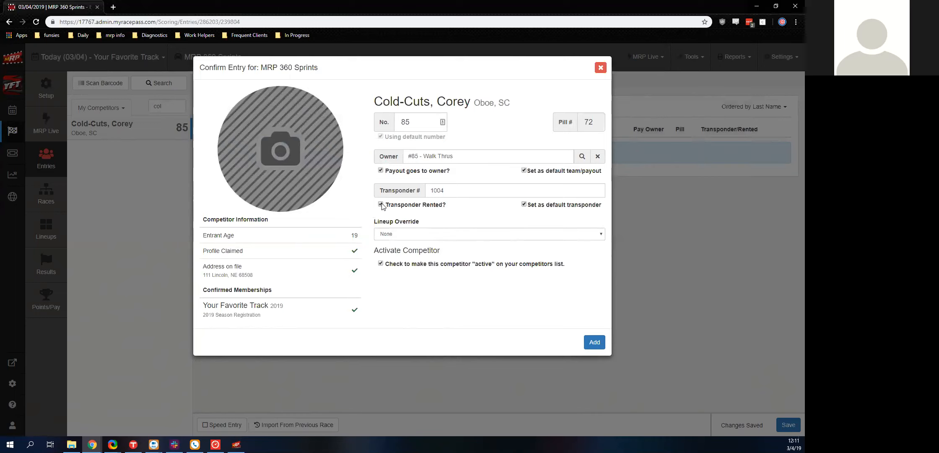
- Set the entry's lineup override to Starting at back for heats and add car 85 to the entry list
click(386, 236)
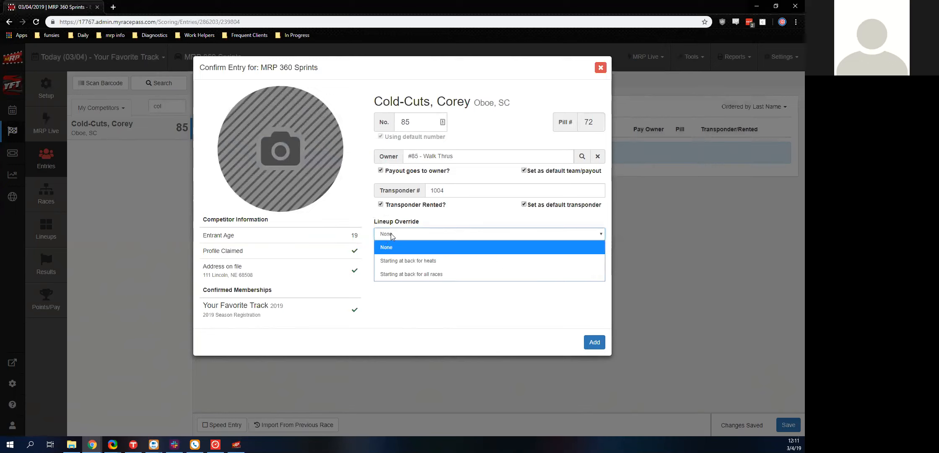
key(Down)
key(Up)
key(Down)
key(Down)
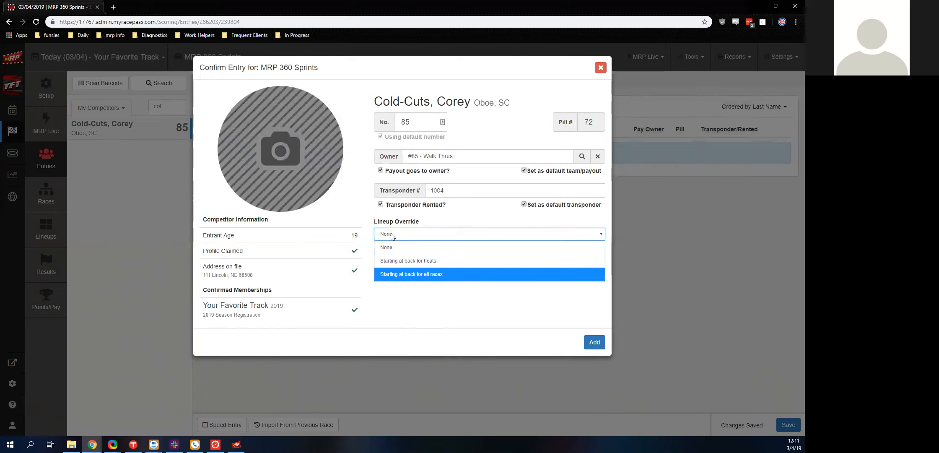
key(Up)
key(Up)
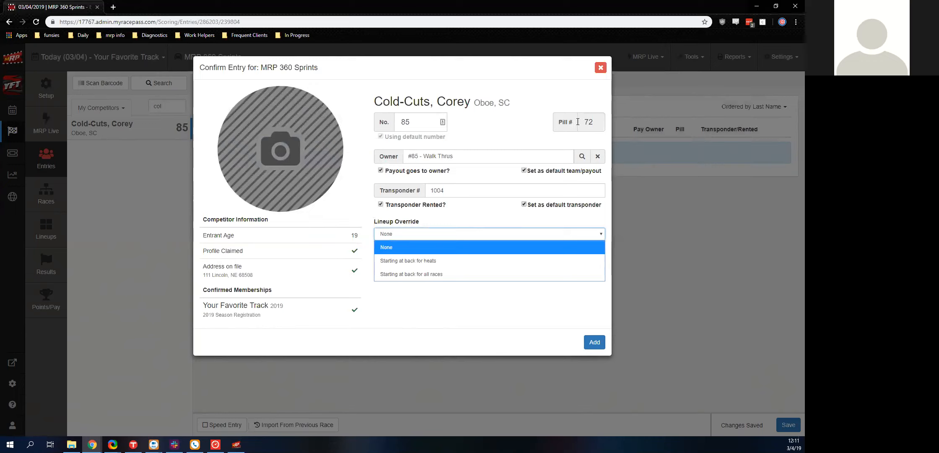
key(Down)
key(Return)
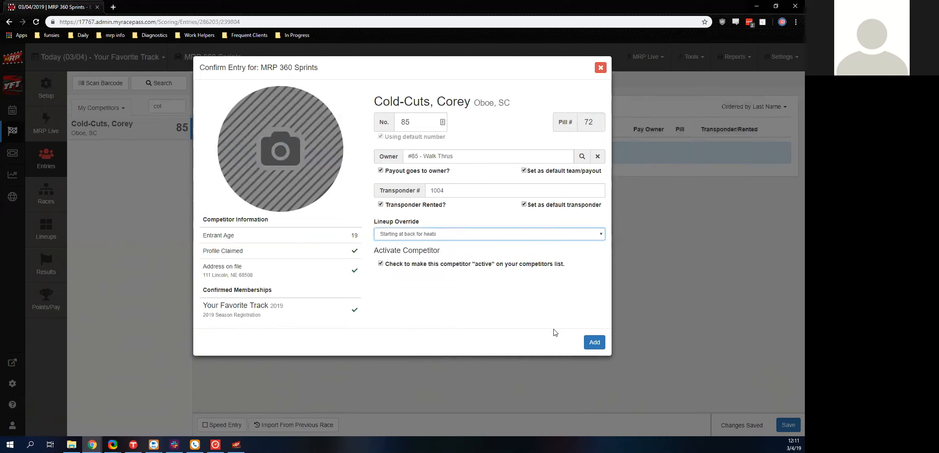
click(591, 342)
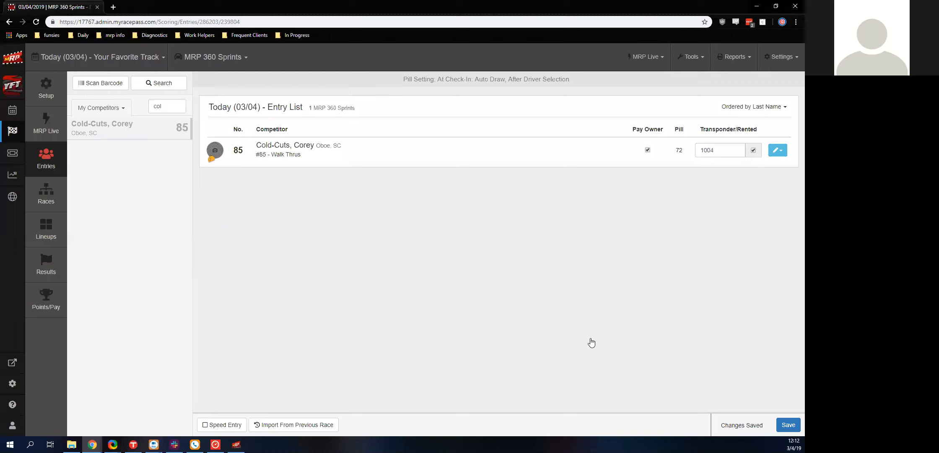
- Replace the competitor filter with "grou" to look up matching drivers, and clear the filter
drag(175, 102, 133, 105)
key(BackSpace)
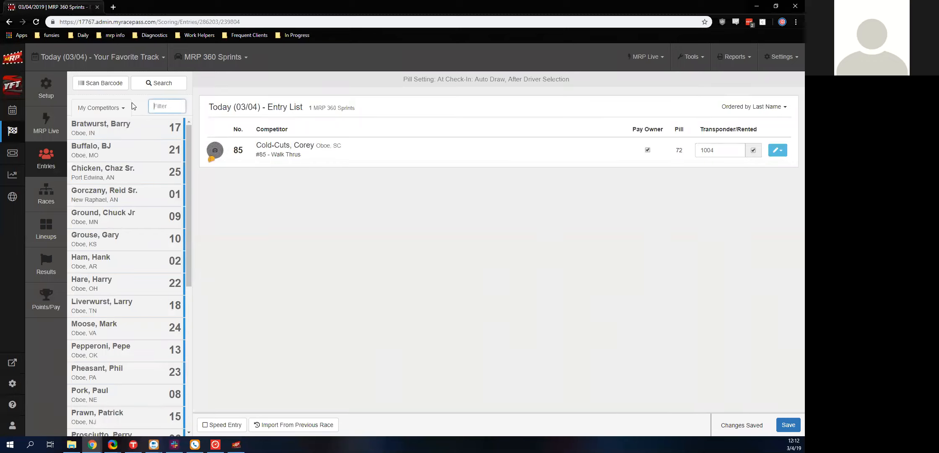
text(grou)
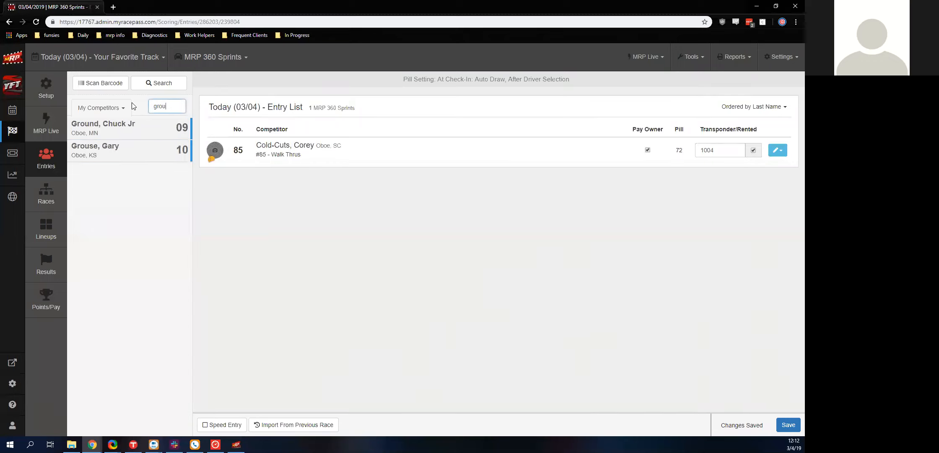
key(BackSpace)
key(BackSpace)
key(BackSpace)
key(BackSpace)
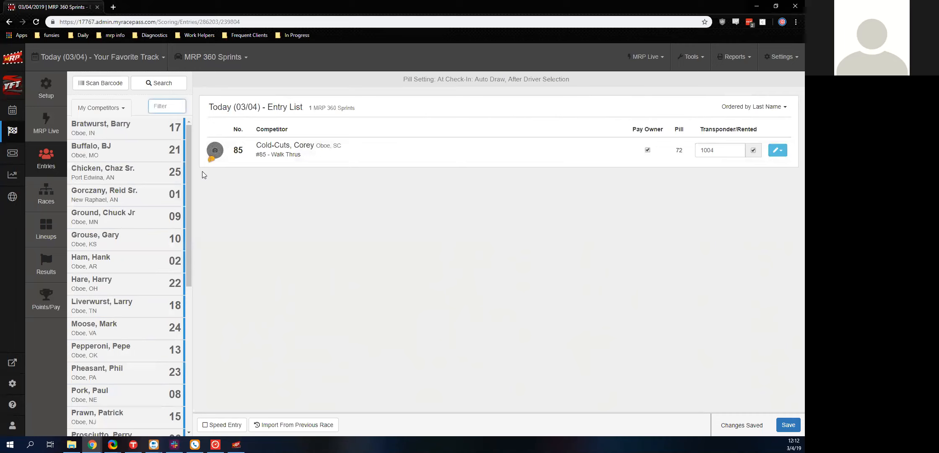
- Look at the barcode scan entry, close it and open the competitor search
click(105, 85)
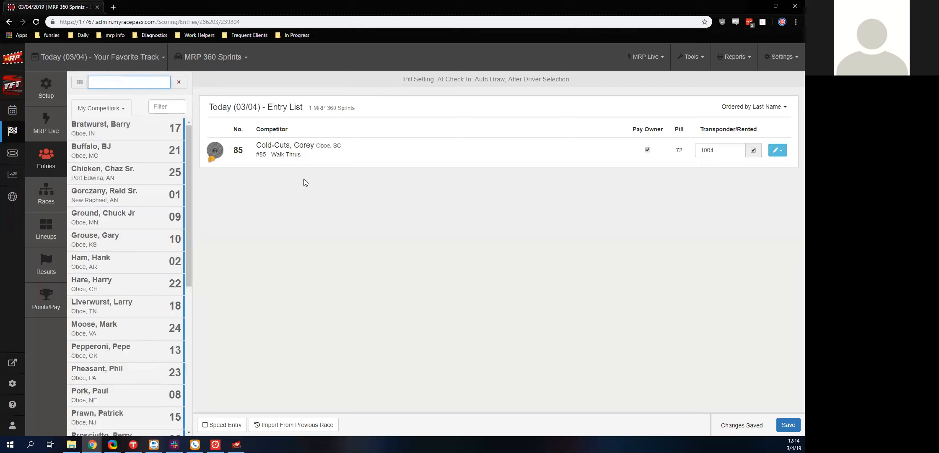
click(179, 83)
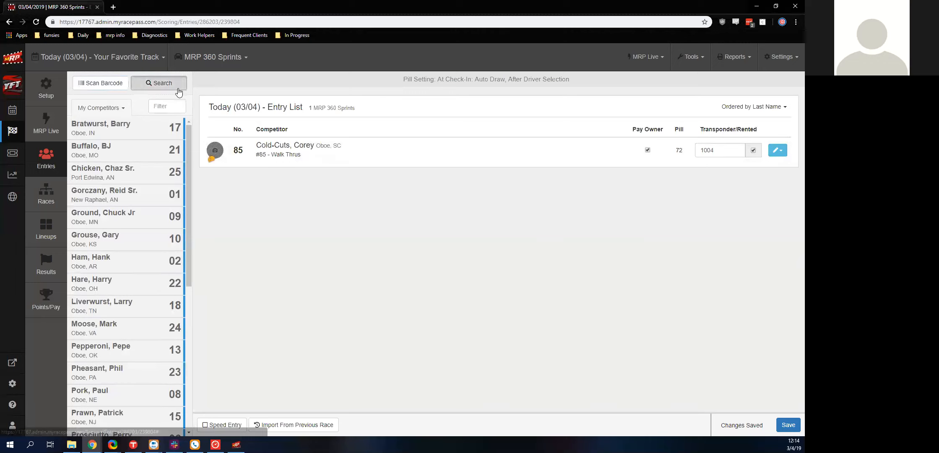
click(179, 86)
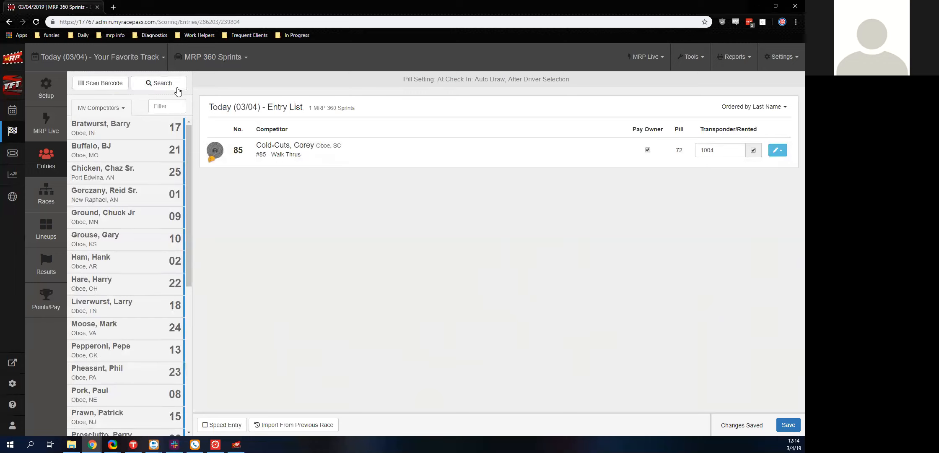
click(151, 86)
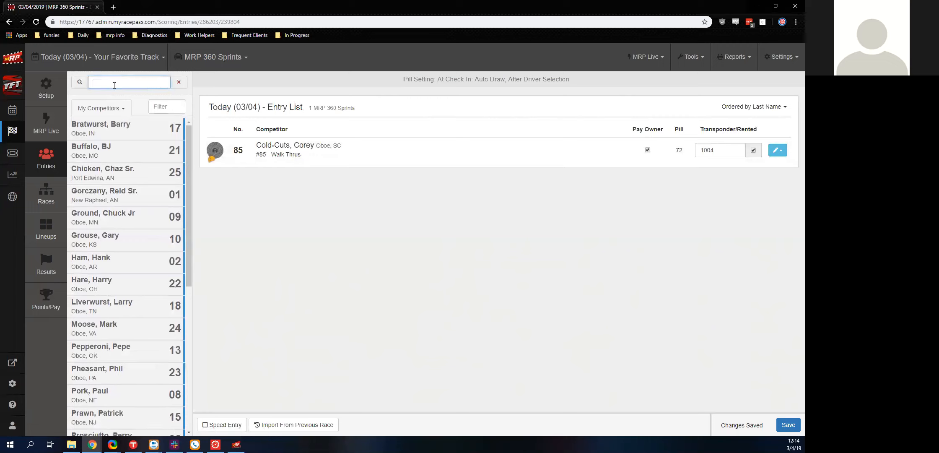
- Filter My Competitors by part of a driver's name and clear the filter
click(155, 106)
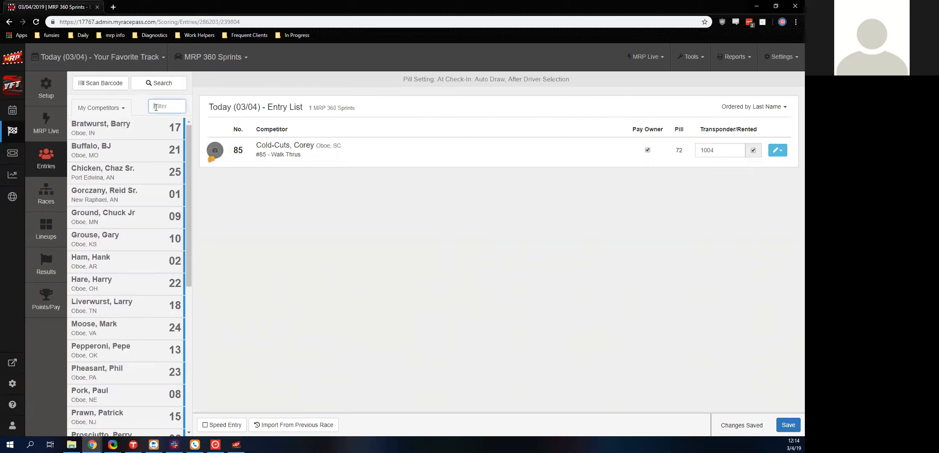
text(ray)
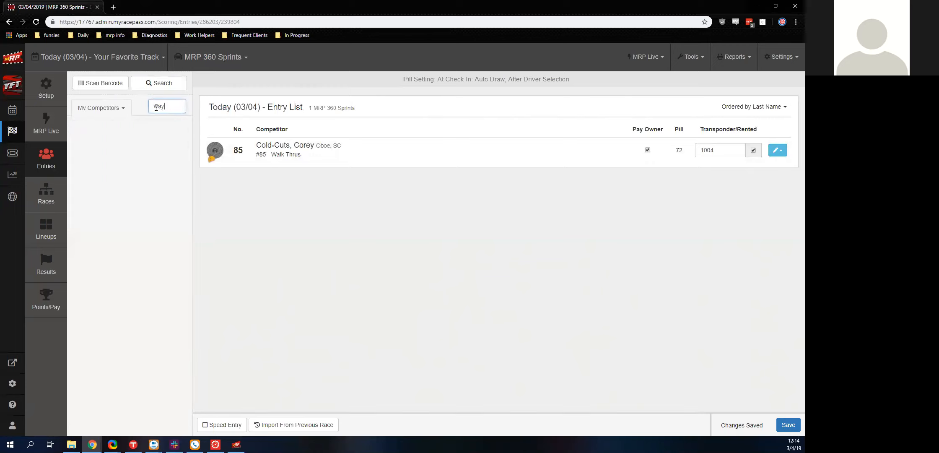
key(BackSpace)
key(BackSpace)
key(BackSpace)
key(BackSpace)
- Search all competitor profiles for a driver by full name, and clear the search text
click(141, 84)
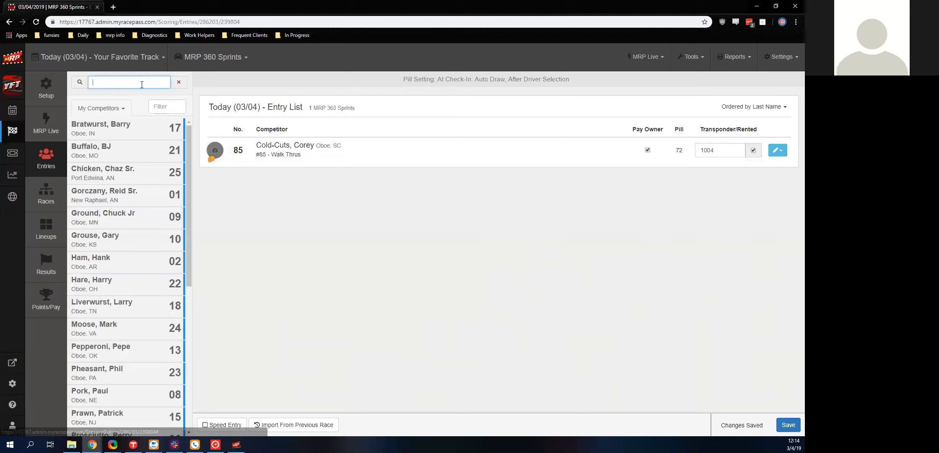
text(Bruce Wayne)
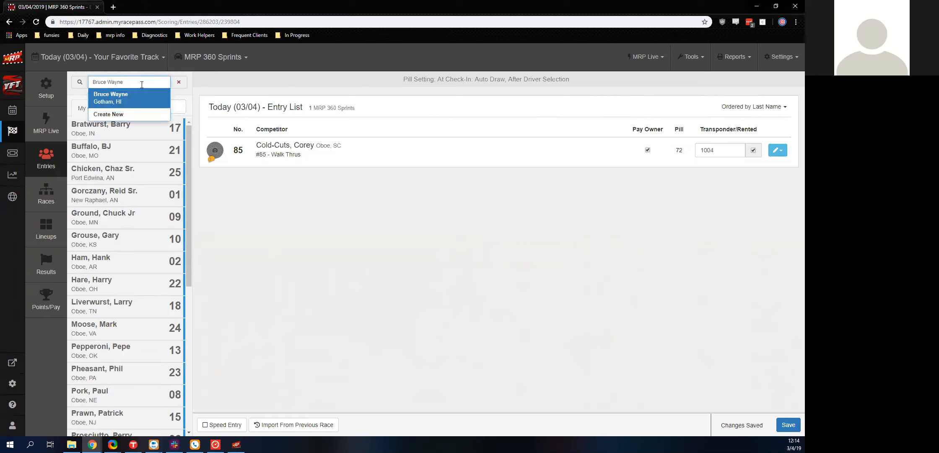
key(BackSpace)
key(BackSpace)
key(BackSpace)
key(BackSpace)
key(BackSpace)
key(BackSpace)
key(BackSpace)
key(BackSpace)
key(BackSpace)
key(BackSpace)
key(BackSpace)
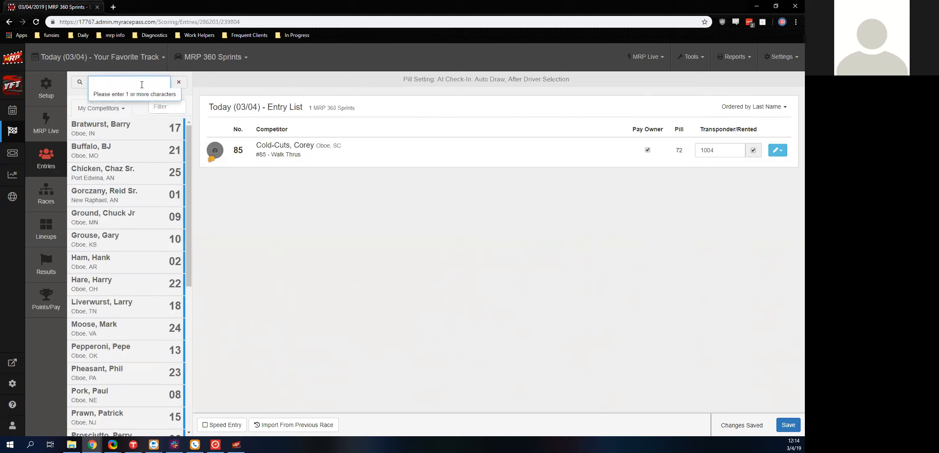
- Search for a second driver by full name, clear the text and close the competitor search
text(Clark Kent)
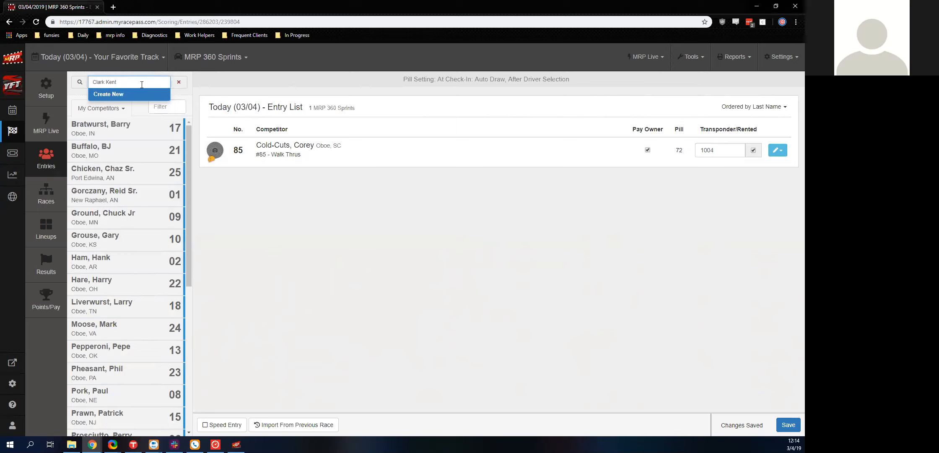
key(ctrl+BackSpace)
key(ctrl+BackSpace)
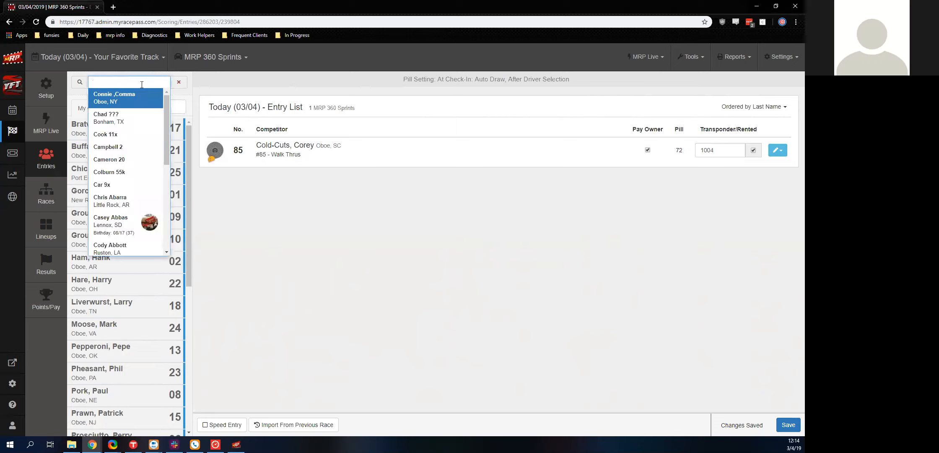
click(178, 83)
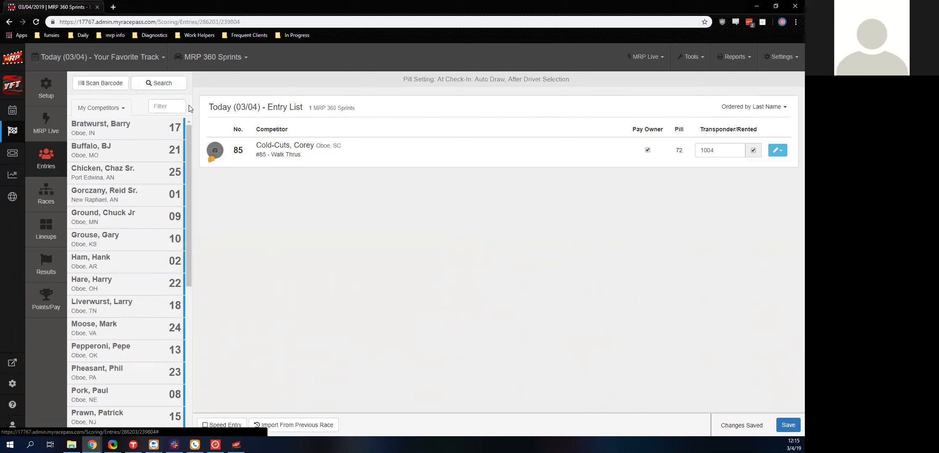
click(174, 107)
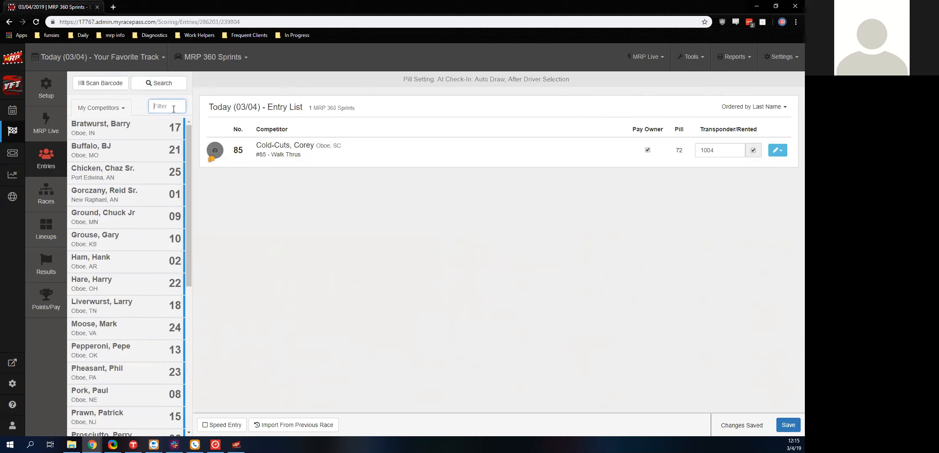
scroll(146, 243, down, 6)
scroll(147, 243, up, 6)
- Start an entry import from a previous race and choose the 3/1/2019 event as the source
click(273, 426)
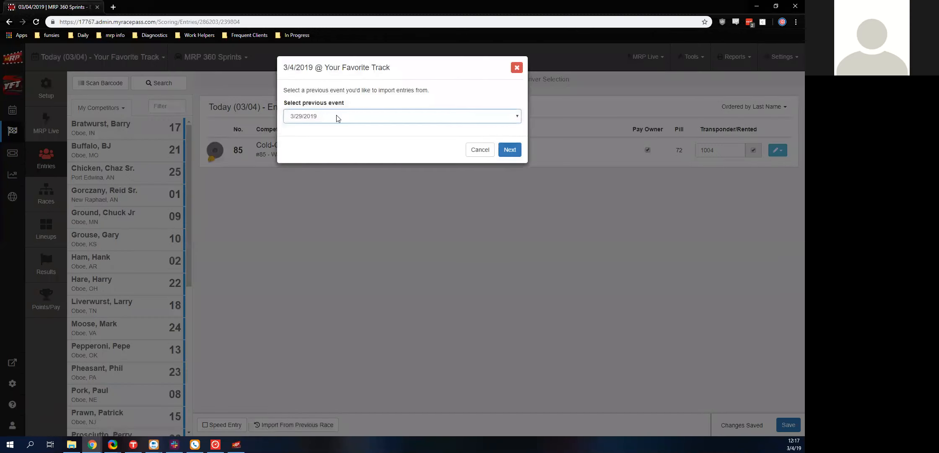
click(338, 117)
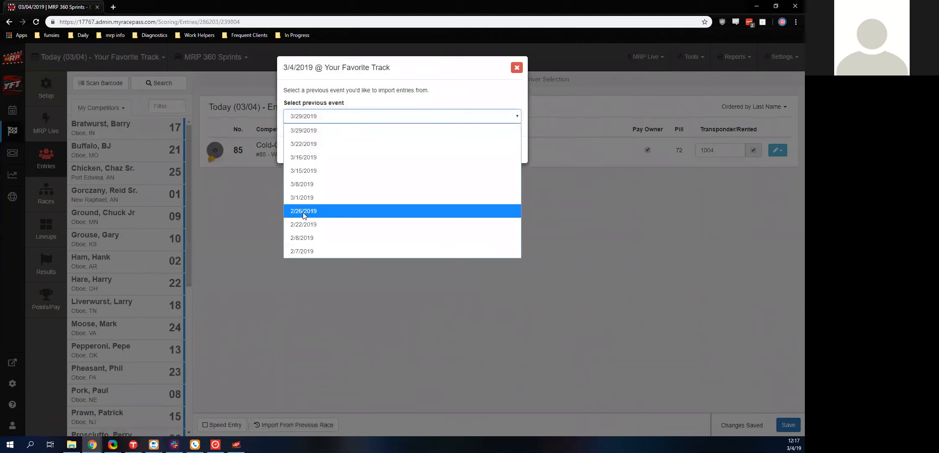
click(341, 198)
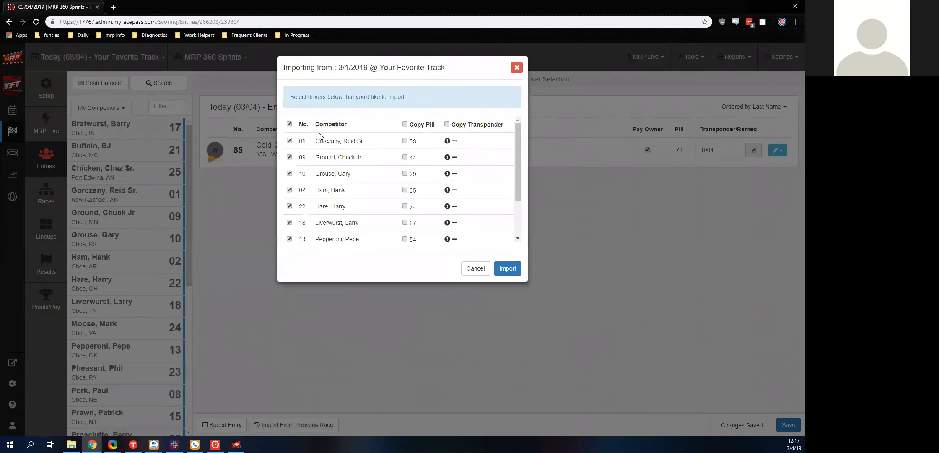
- Import only cars 01, 09 and 10 from the 3/1/2019 event, copying the pills of cars 09 and 10
click(290, 124)
click(289, 141)
click(289, 157)
click(290, 173)
click(404, 173)
click(404, 157)
key(Return)
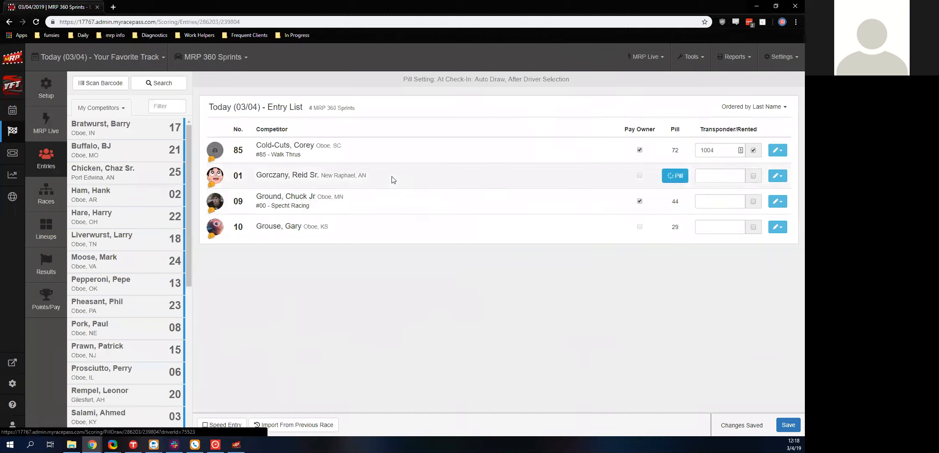
- Draw a pill number for car 01 and close the Pill Draw window
click(393, 180)
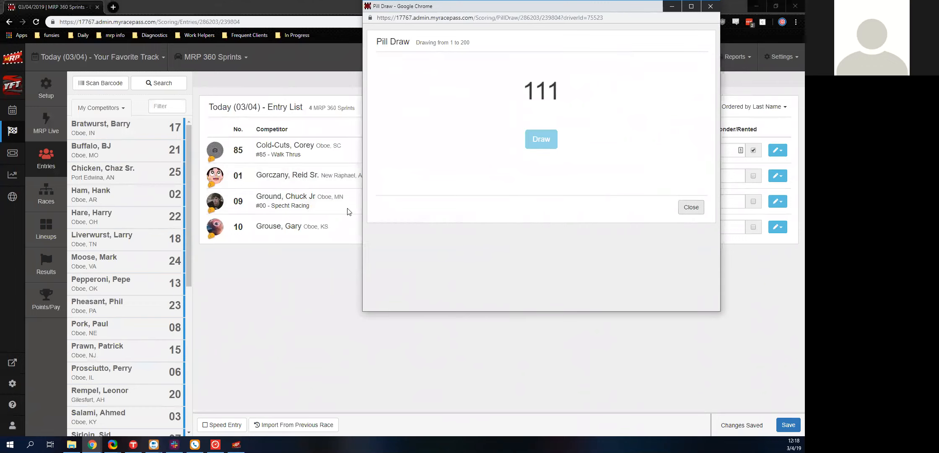
key(Return)
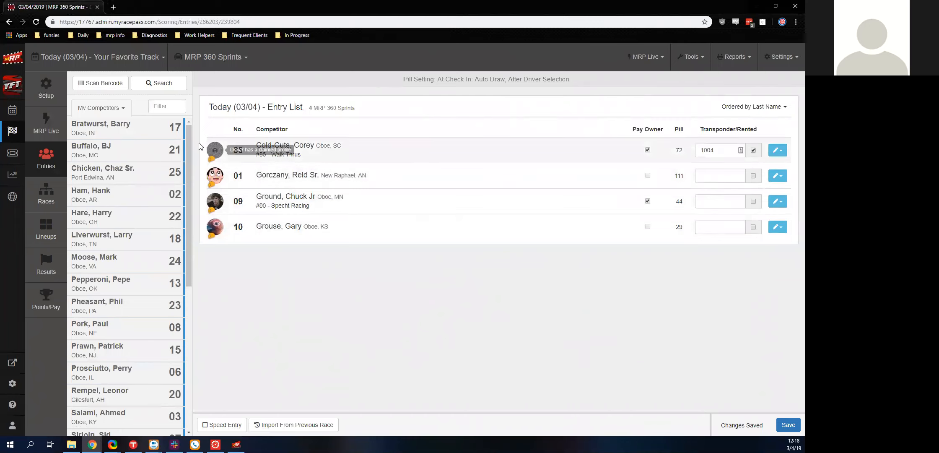
- Assign transponders 1002 to car 01, 1003 to car 09 and 1001 to car 10, and save the entries
key(Tab)
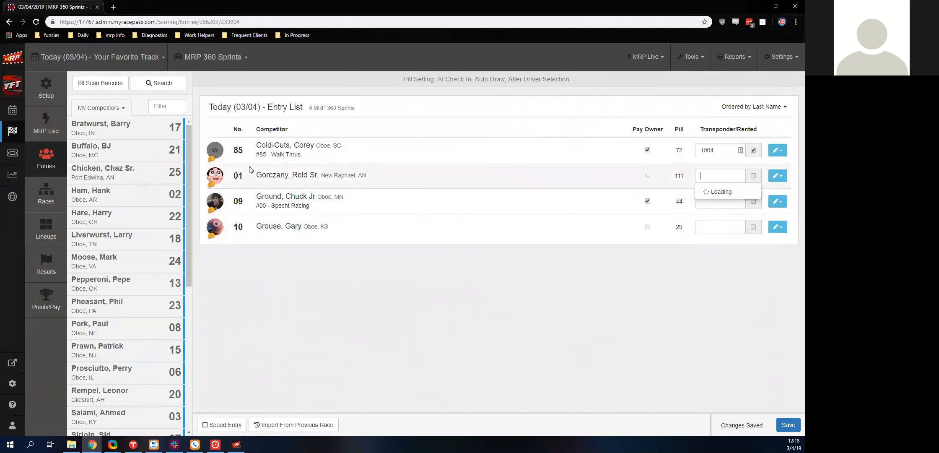
key(Down)
key(Return)
key(Tab)
key(Down)
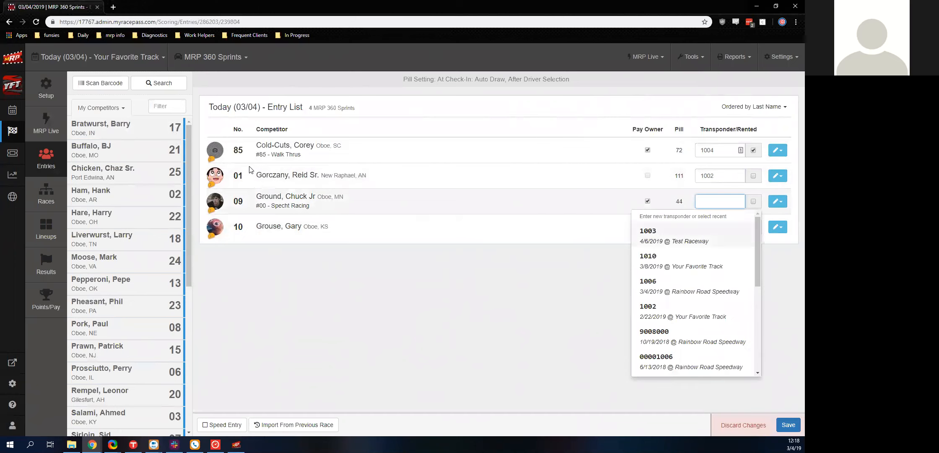
key(Return)
key(Tab)
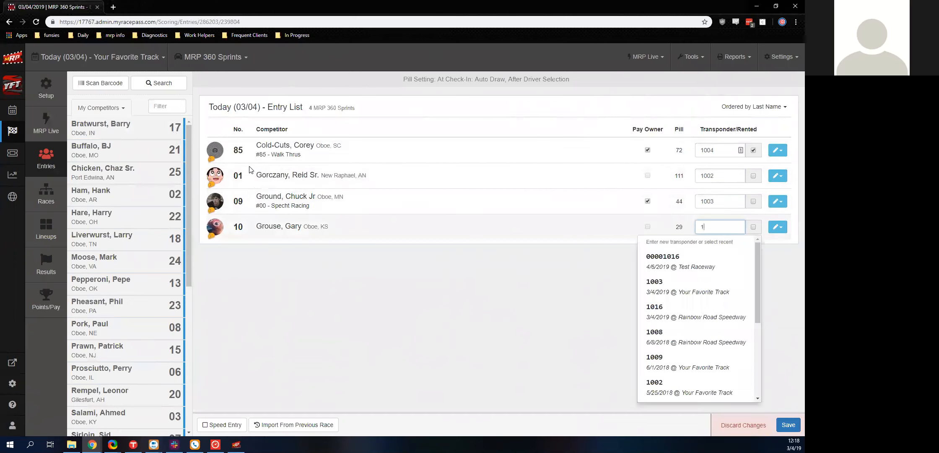
key(Return)
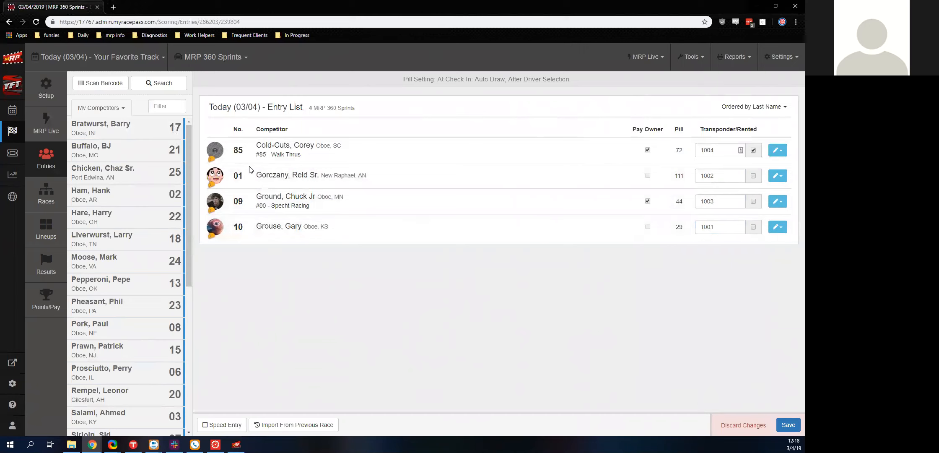
key(Return)
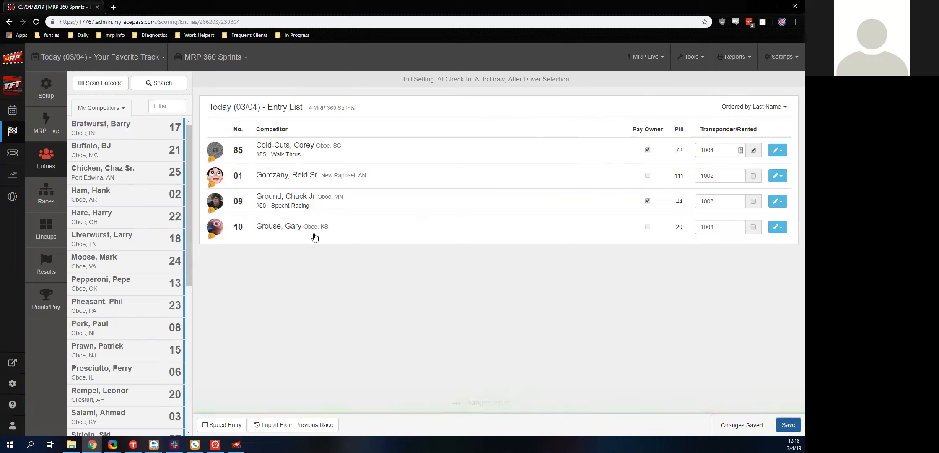
- Turn on Speed Entry for the MRP 360 Sprints entry list
click(232, 426)
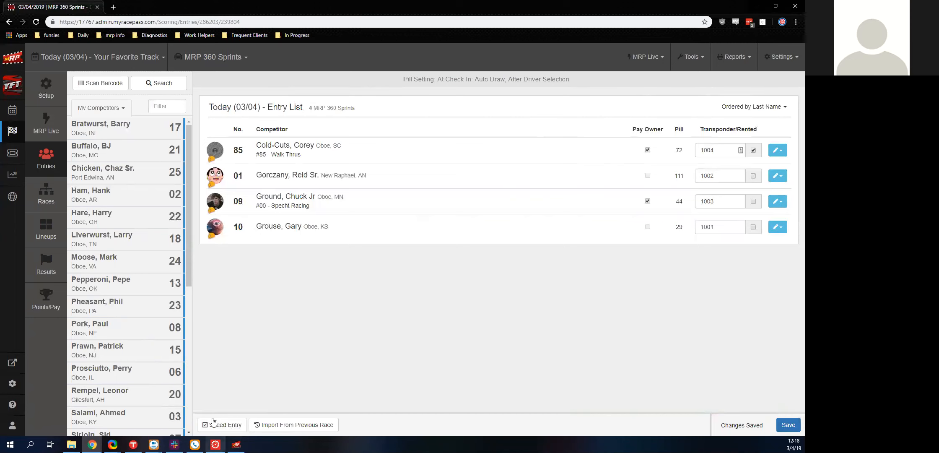
- Check in cars 02, 22, 18, 24, 13 and 23 from the competitor list to the MRP 360 Sprints entries
click(114, 204)
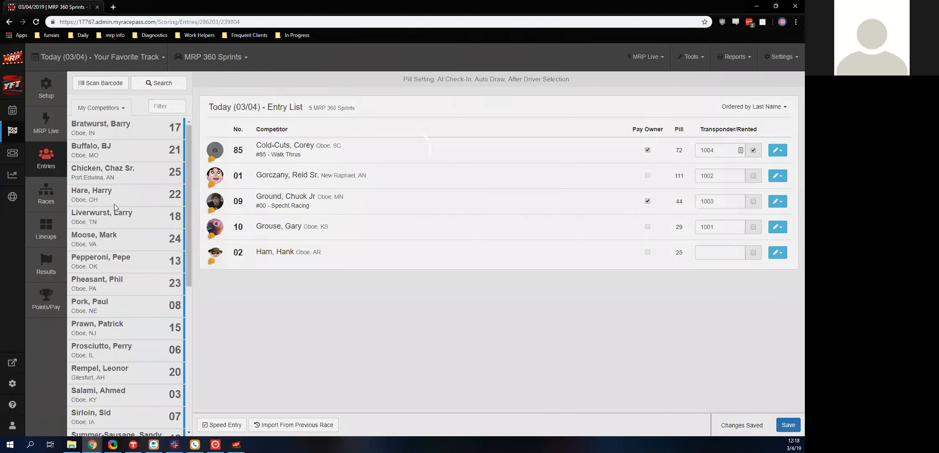
click(114, 204)
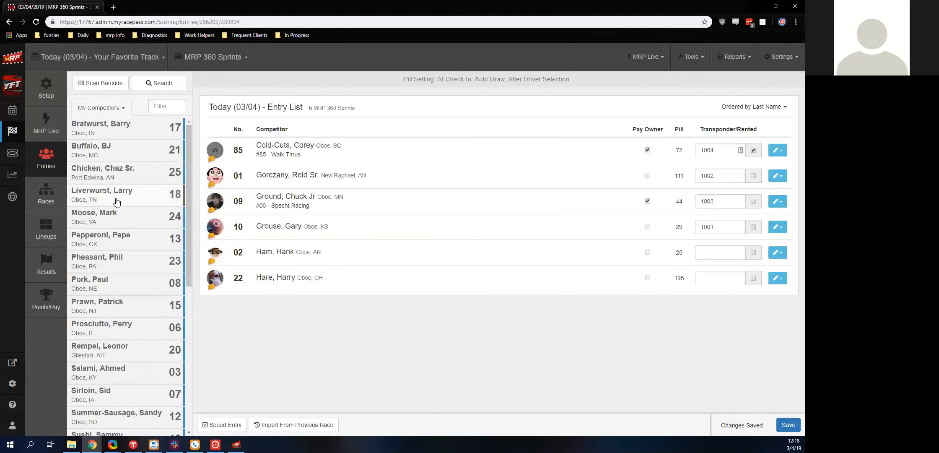
click(114, 205)
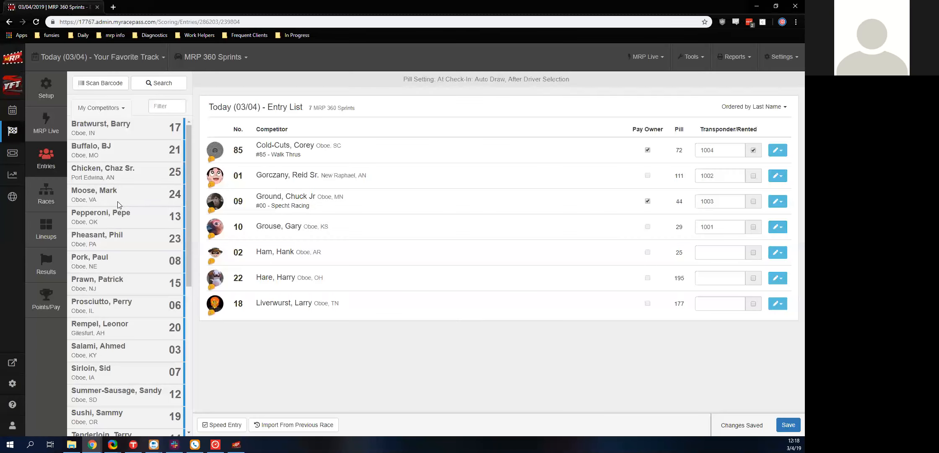
click(118, 204)
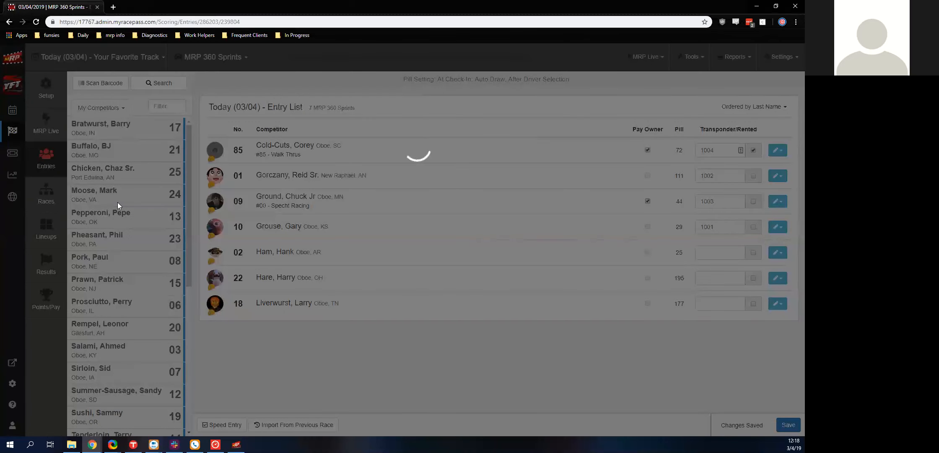
click(117, 202)
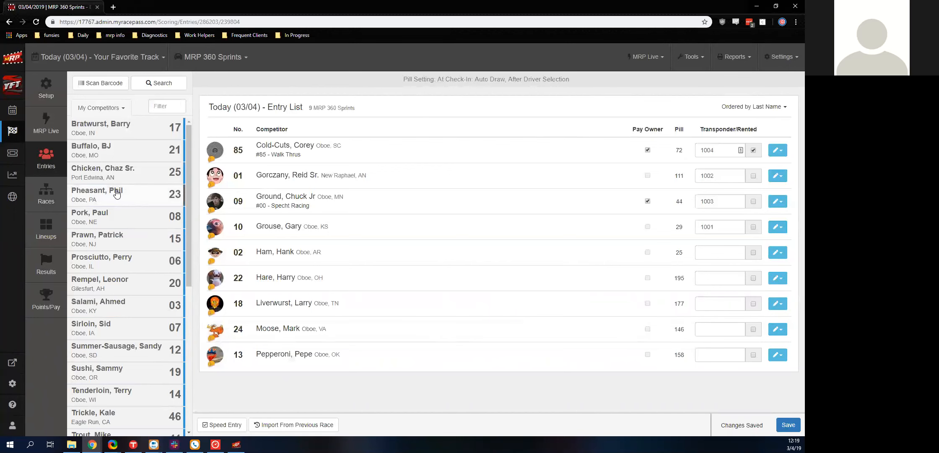
click(117, 194)
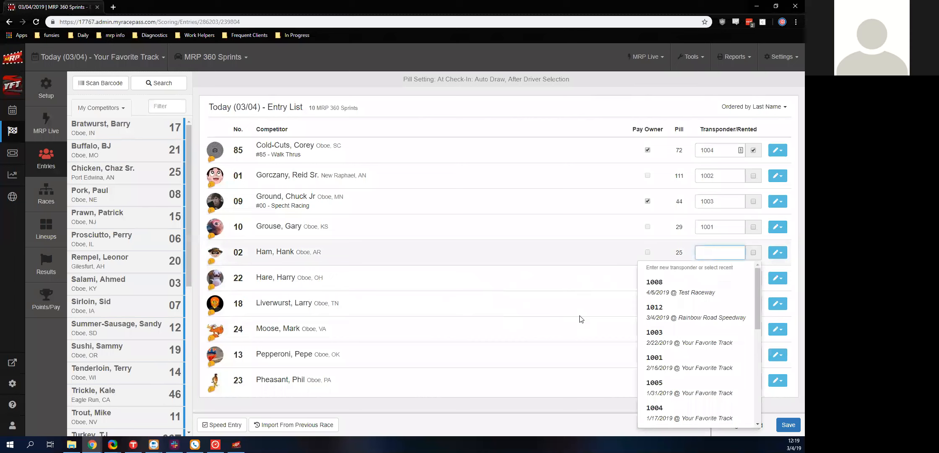
- Assign transponders 1005 to car 02, 1006 to car 22, 1007 to car 18 and 1008 to car 24
click(689, 387)
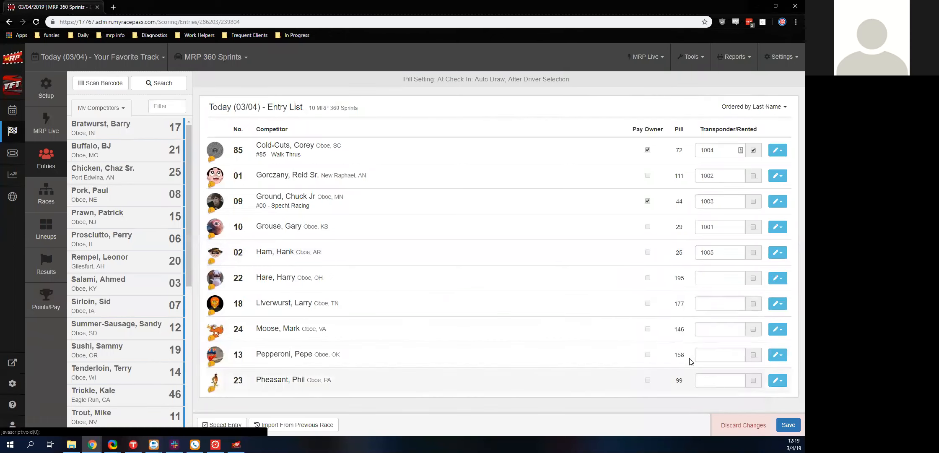
scroll(659, 385, down, 2)
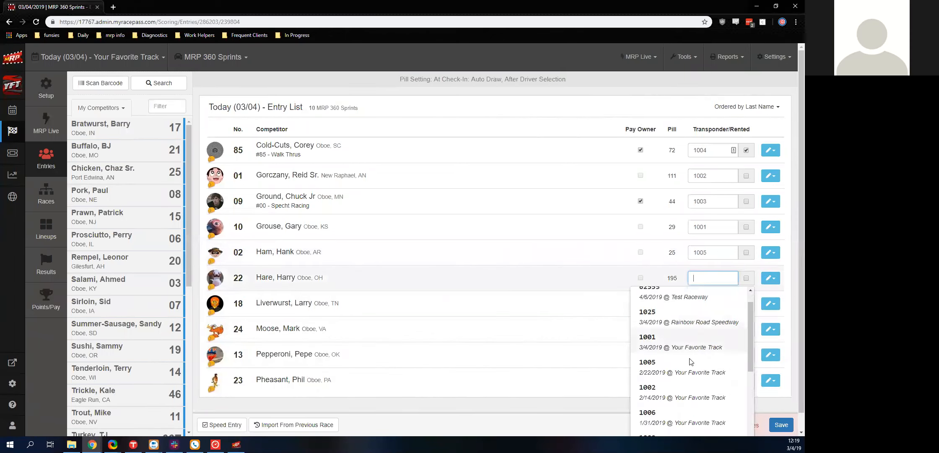
click(659, 385)
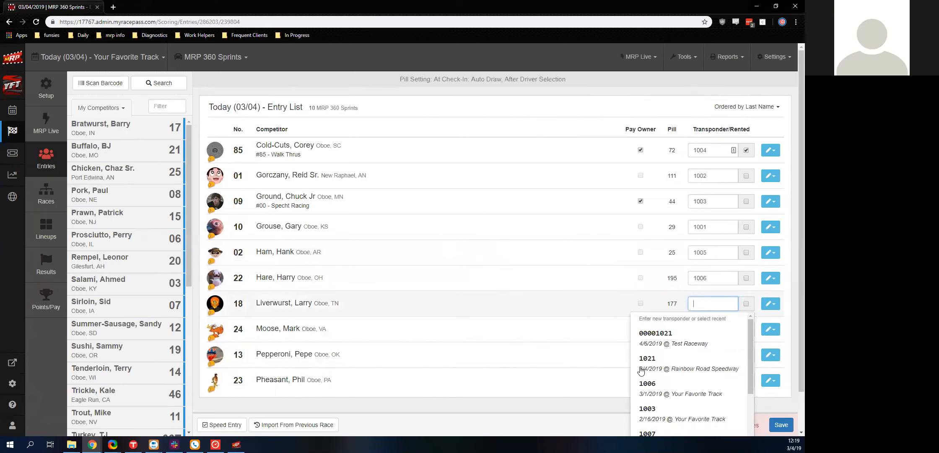
scroll(640, 371, down, 2)
click(642, 372)
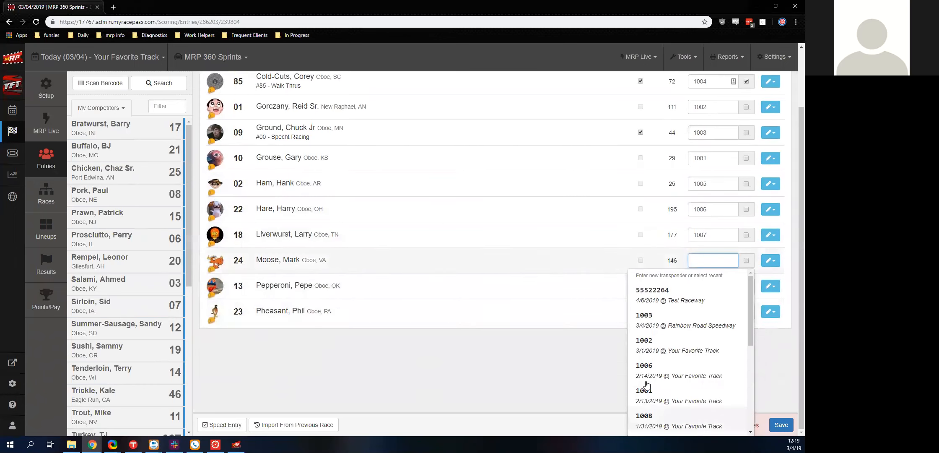
click(645, 419)
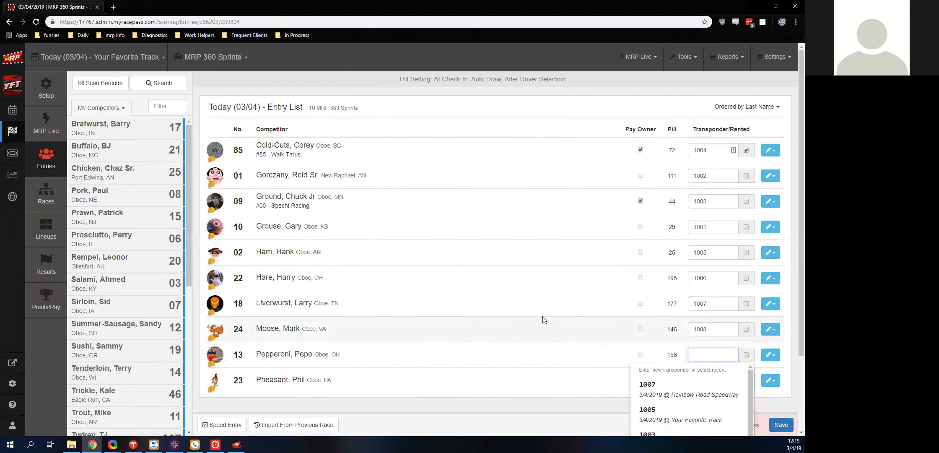
- Assign transponders 1009 to car 13 and 1010 to car 23, and save the entry list
scroll(654, 377, down, 3)
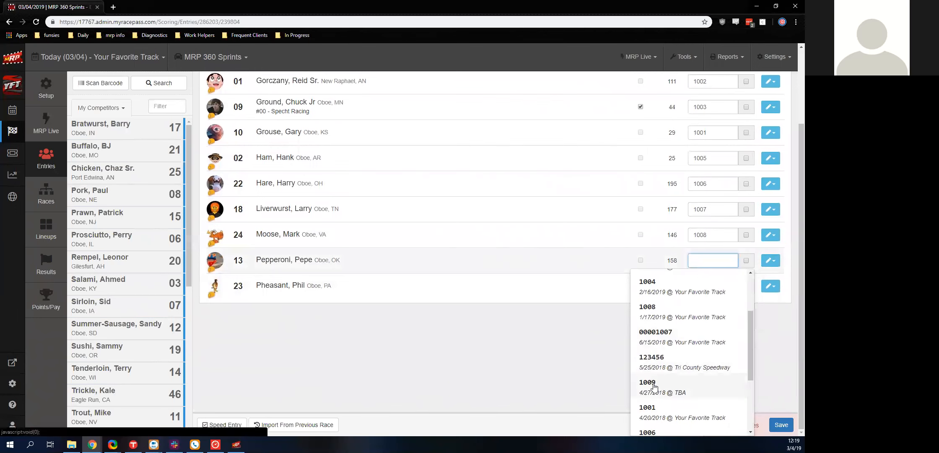
click(655, 387)
click(712, 376)
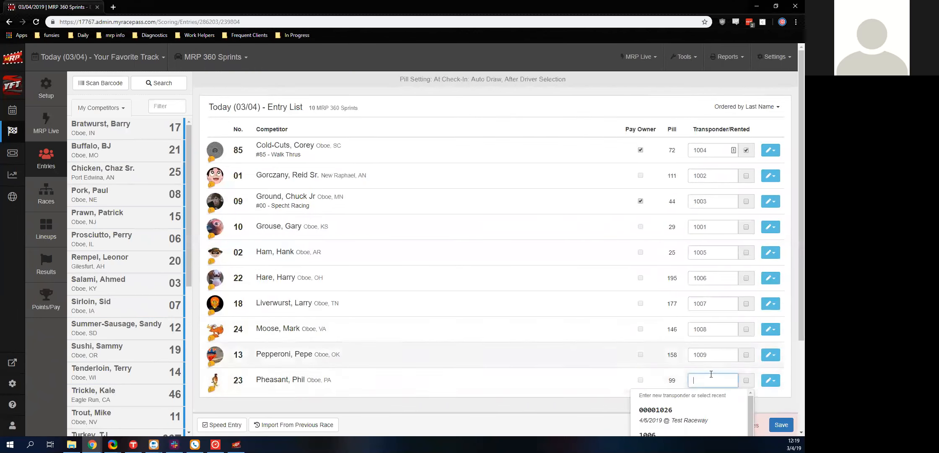
scroll(570, 320, up, 3)
click(723, 379)
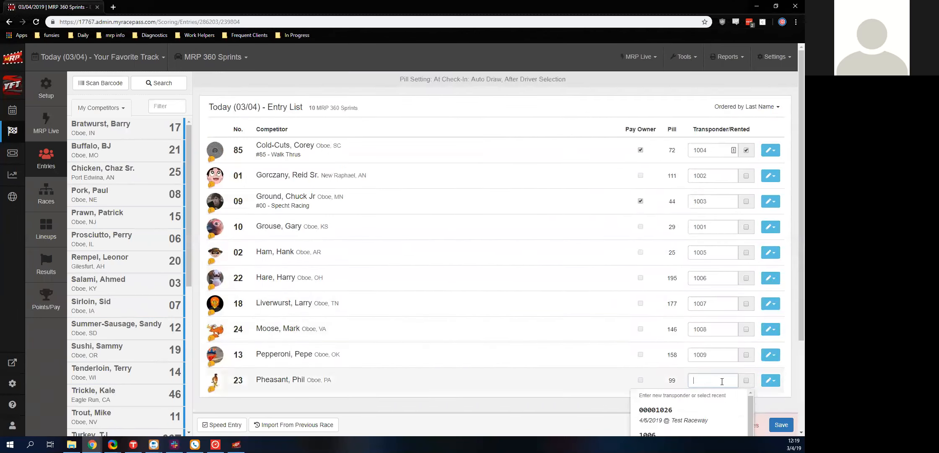
click(594, 323)
click(794, 426)
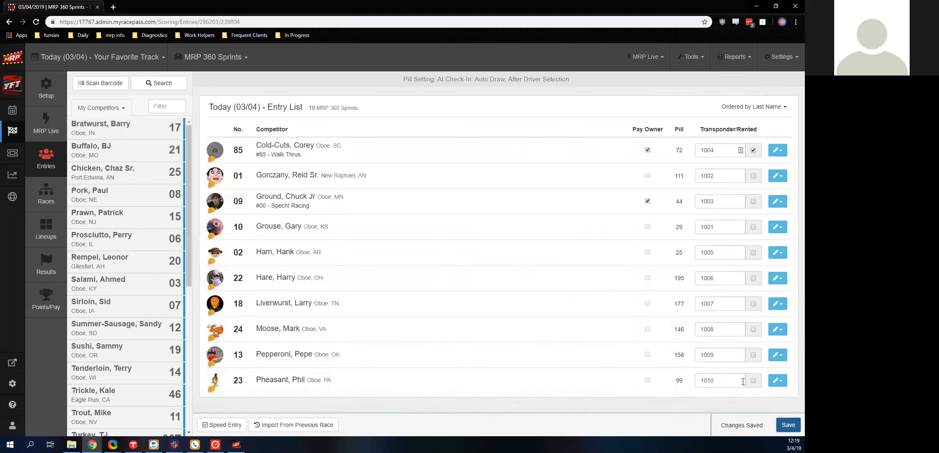
- Edit the entry of car 23, changing its number to 88 and choosing the previous owner team #450y
click(776, 381)
scroll(769, 365, down, 2)
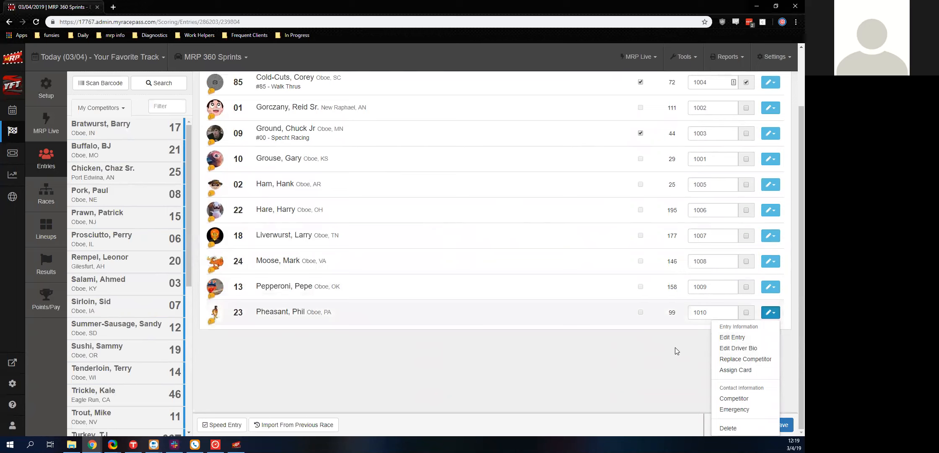
key(Down)
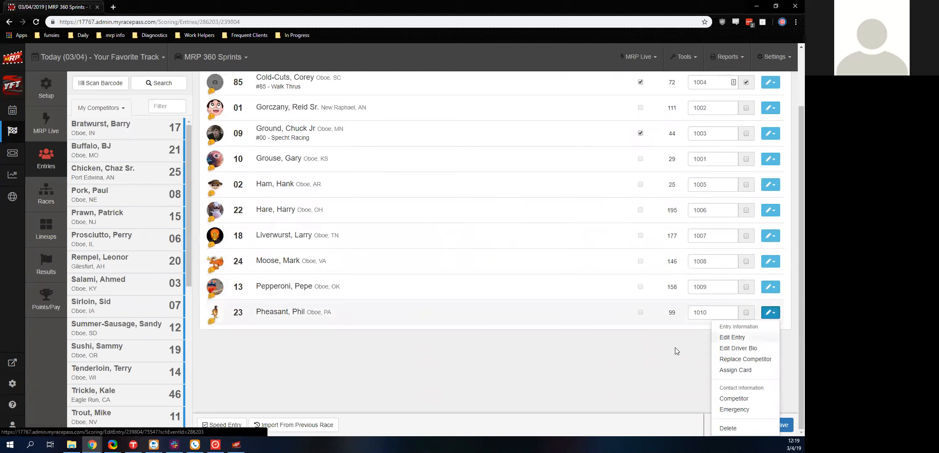
key(Return)
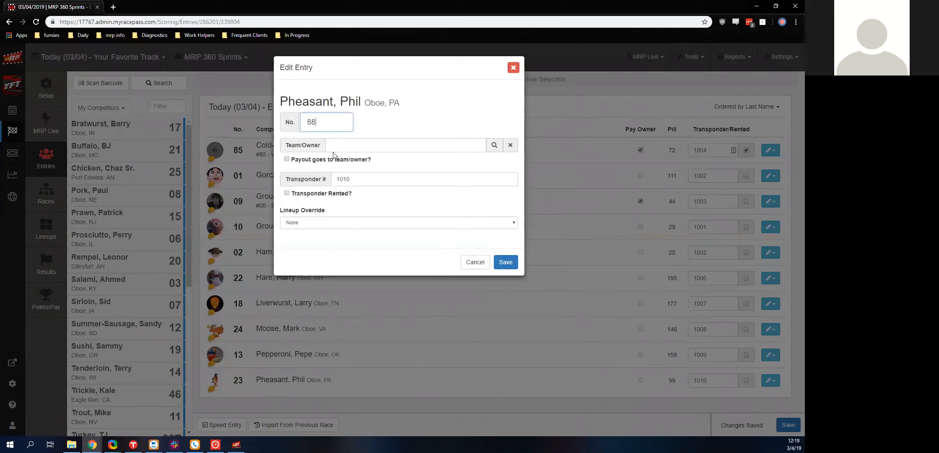
click(383, 147)
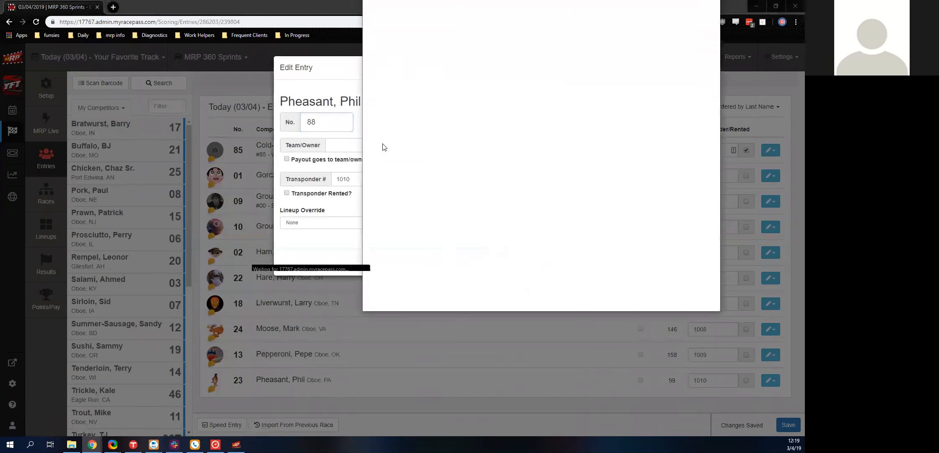
right_click(405, 109)
click(405, 109)
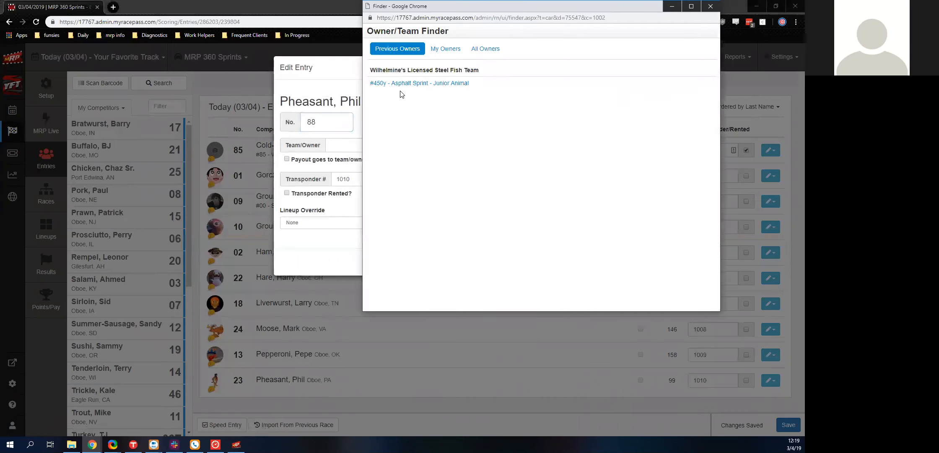
click(397, 85)
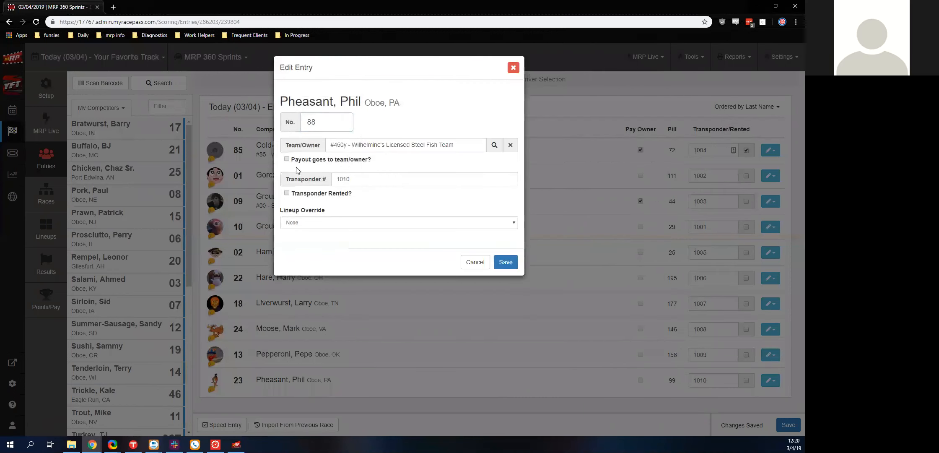
- Direct the payout to the team/owner, keep the lineup override at None, and save the entry
click(287, 159)
click(369, 221)
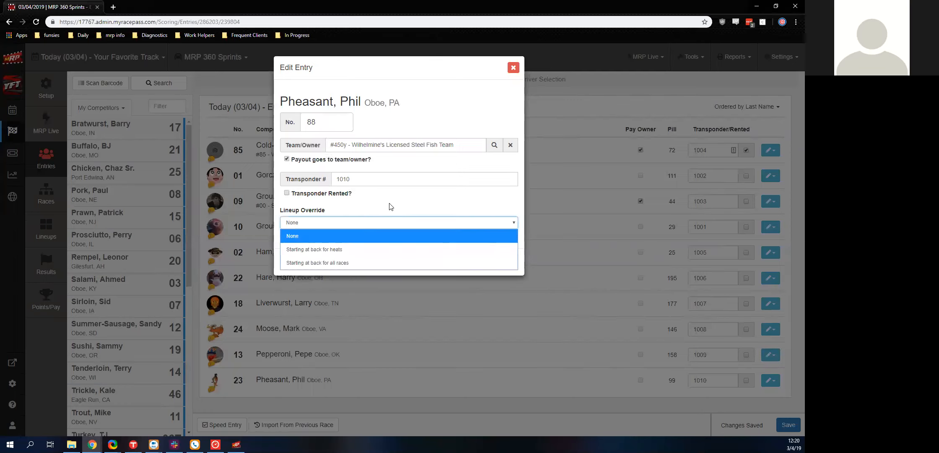
click(380, 214)
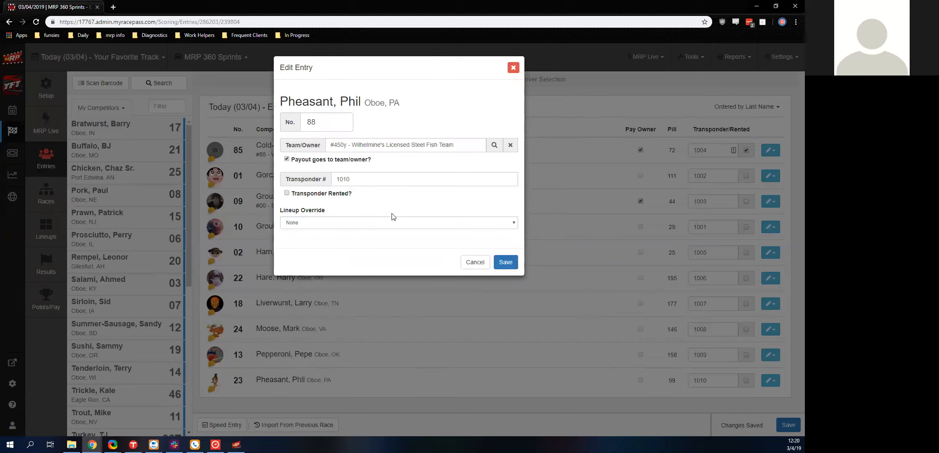
key(Return)
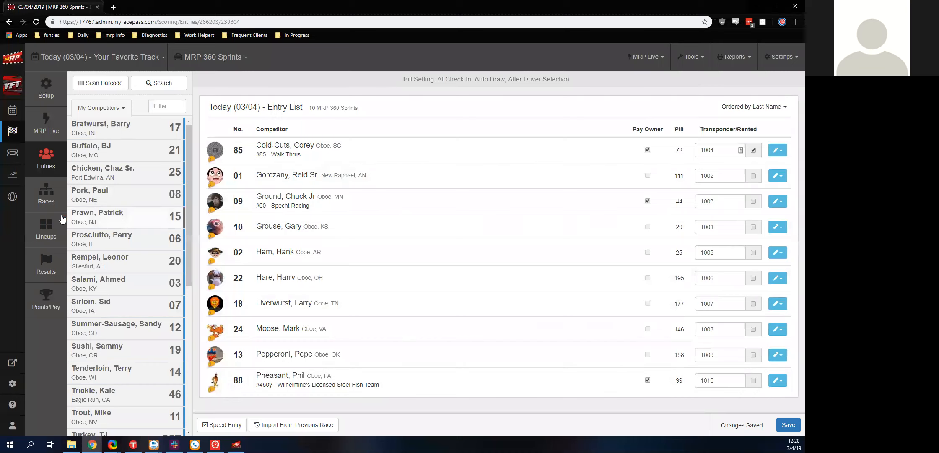
- Open the Races setup for MRP 360 Sprints and look through the full list of previous events available to copy
click(41, 192)
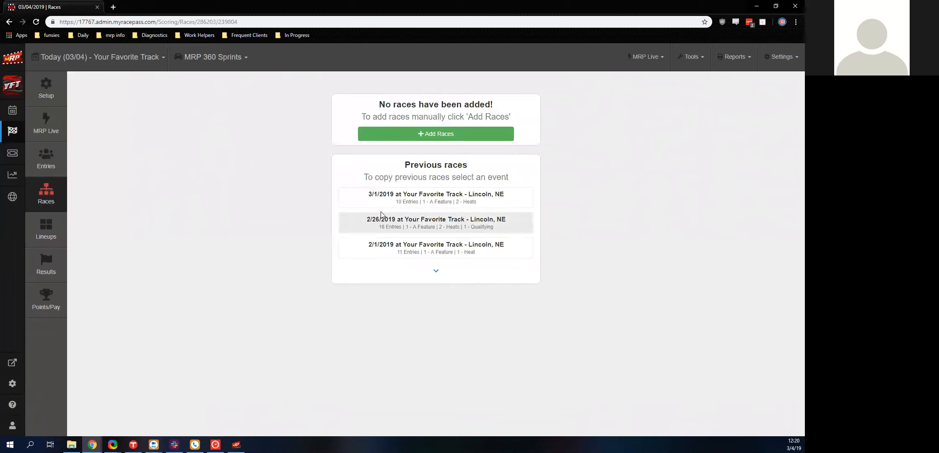
click(389, 264)
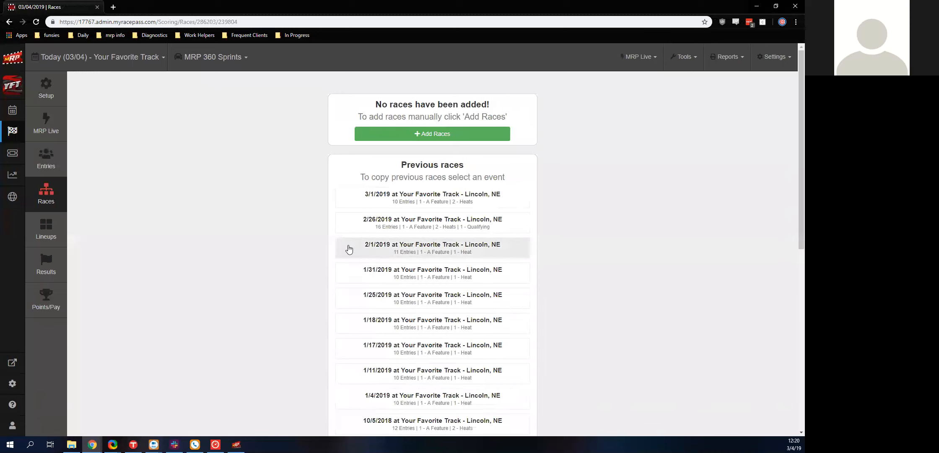
scroll(325, 236, down, 10)
scroll(323, 239, up, 13)
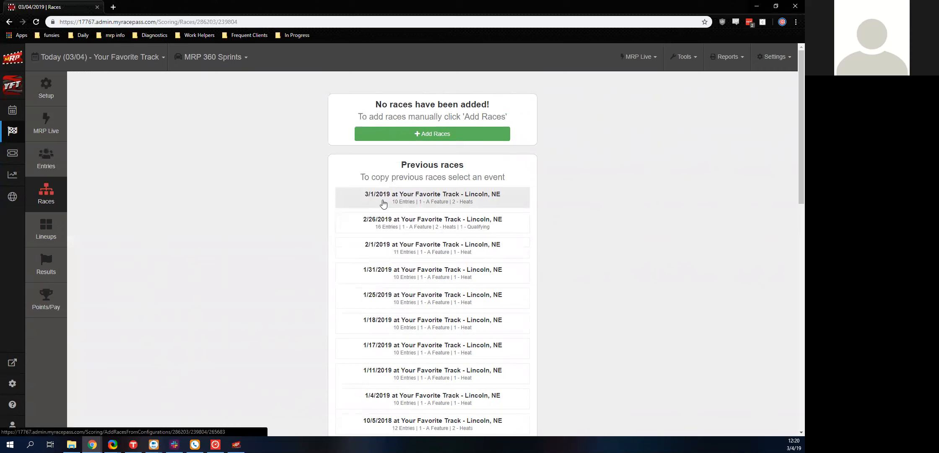
- Add one Heat and one A Feature manually to MRP 360 Sprints, both with Pending status
click(391, 140)
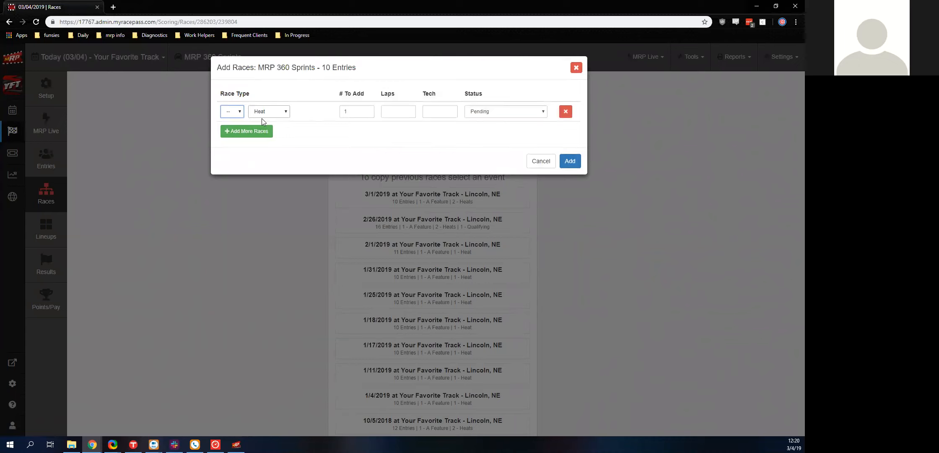
click(268, 131)
click(238, 131)
click(230, 158)
click(255, 133)
click(253, 145)
click(277, 136)
click(276, 136)
click(239, 134)
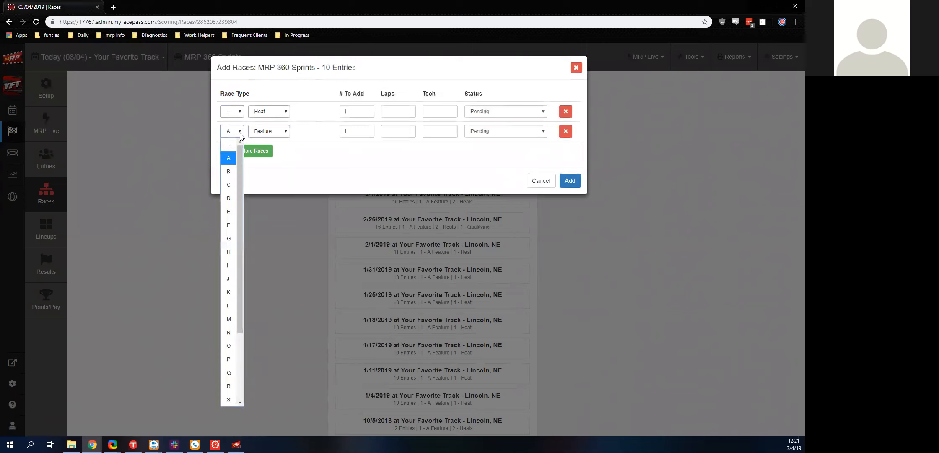
click(240, 133)
click(273, 130)
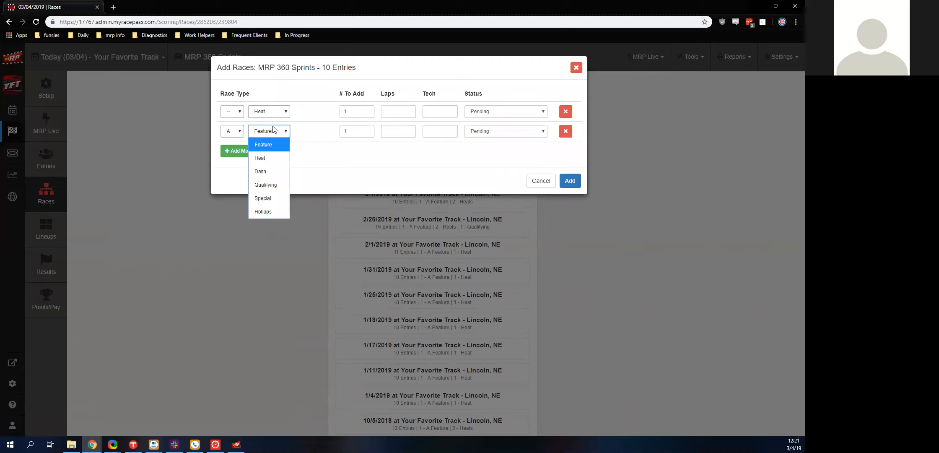
click(273, 130)
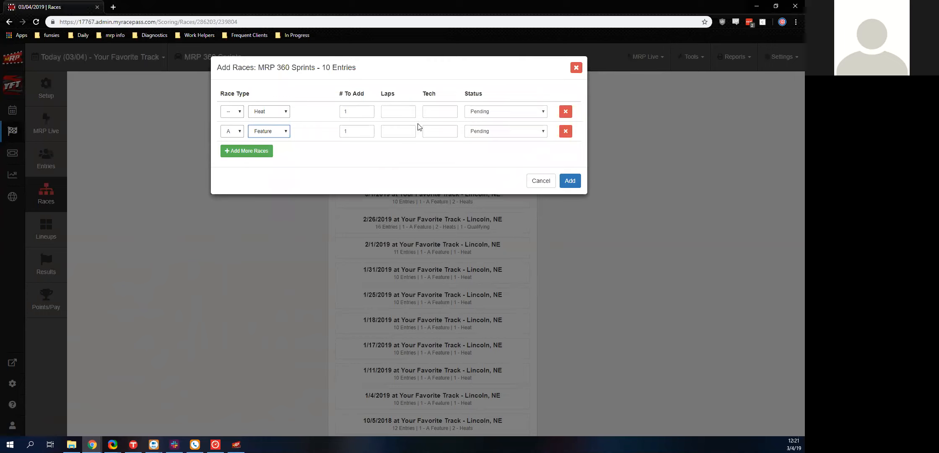
key(Return)
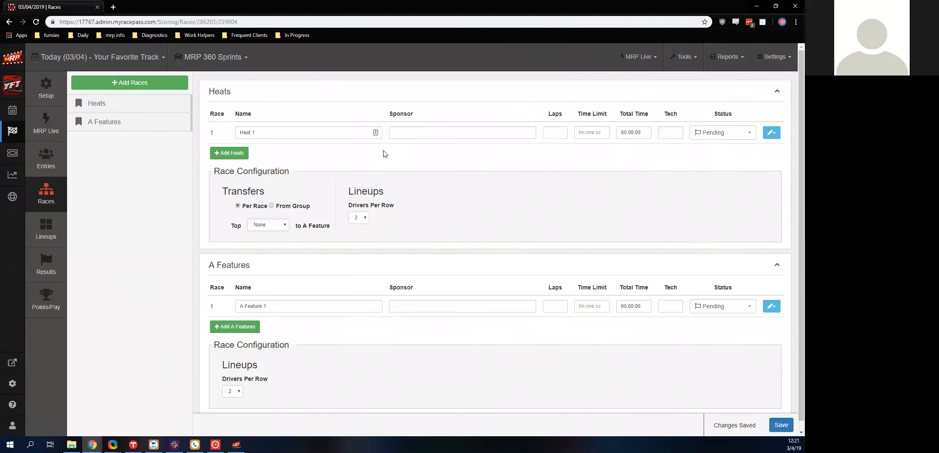
- Set the heats to transfer All drivers per race to the A Feature, and add a second heat
click(230, 158)
click(263, 228)
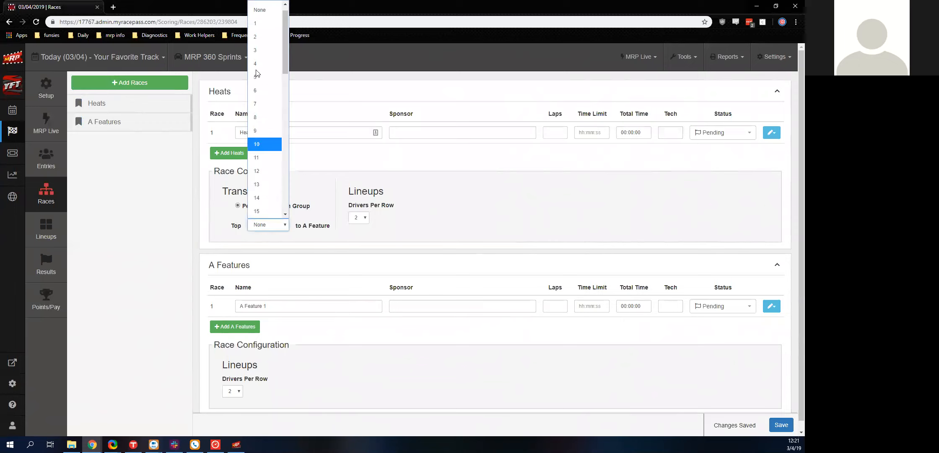
scroll(258, 3, up, 1)
click(260, 5)
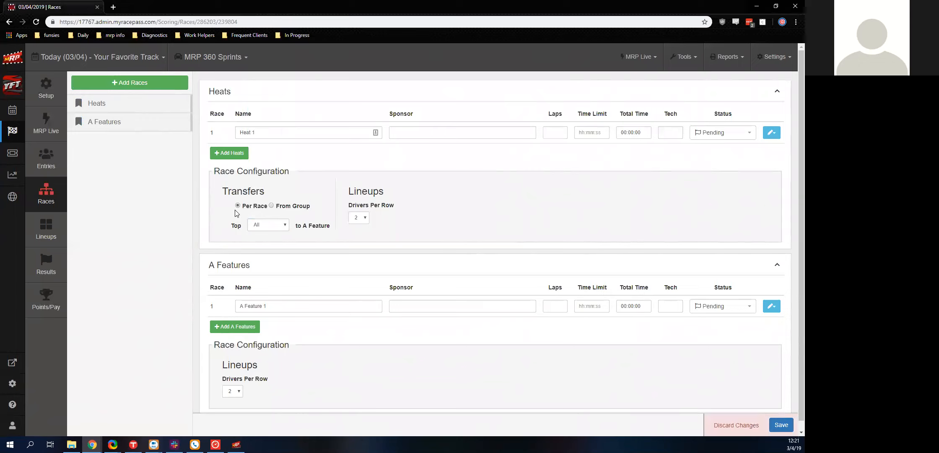
click(247, 155)
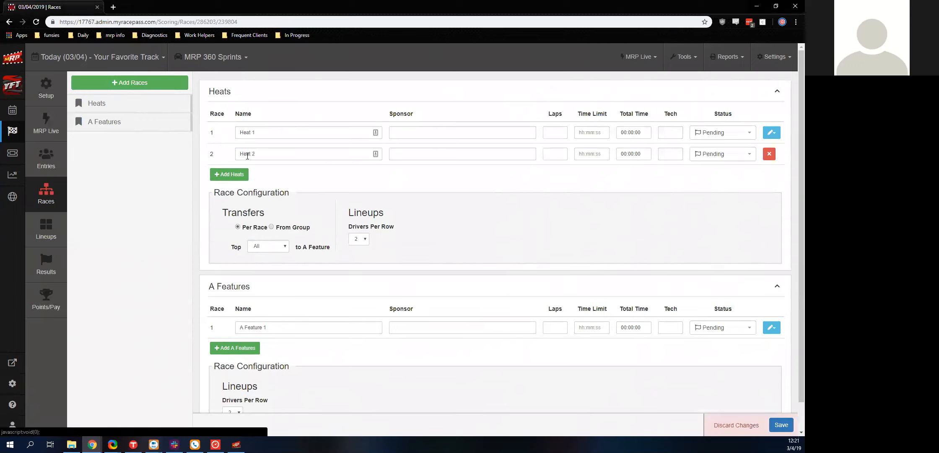
- Set the heats to transfer the top 4 to the A Feature, trying the From Group option before returning to Per Race
click(268, 246)
click(274, 73)
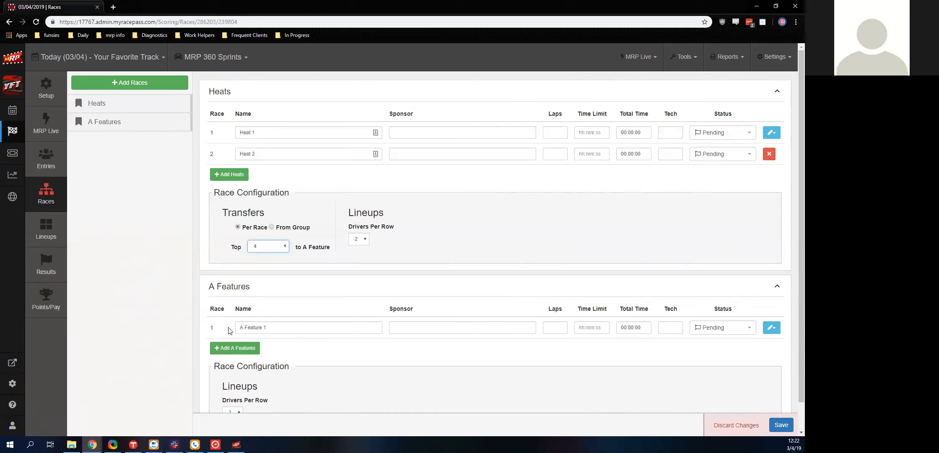
click(271, 227)
click(238, 227)
- Set the heat transfers back to All drivers per race and remove Heat 2
click(265, 247)
key(Up)
key(Up)
key(Up)
key(Up)
key(Up)
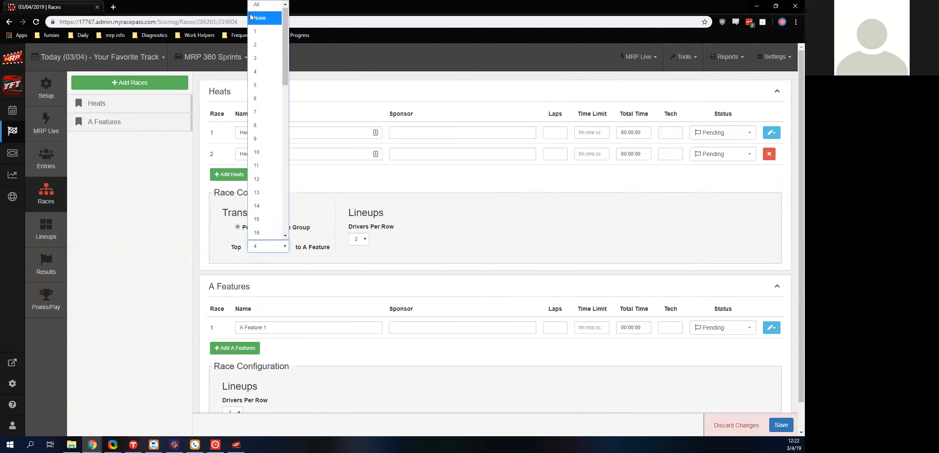
key(Return)
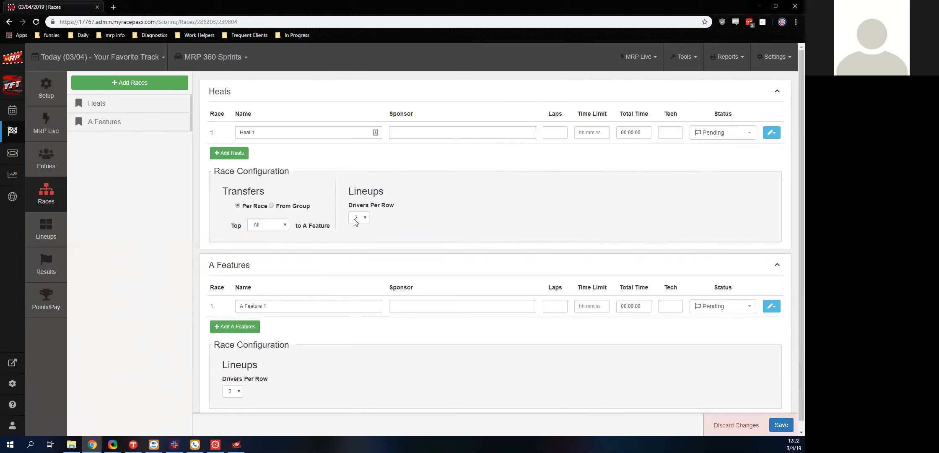
- Keep the heats at 2 drivers per row, save the race configuration, and open the heat lineups
click(355, 219)
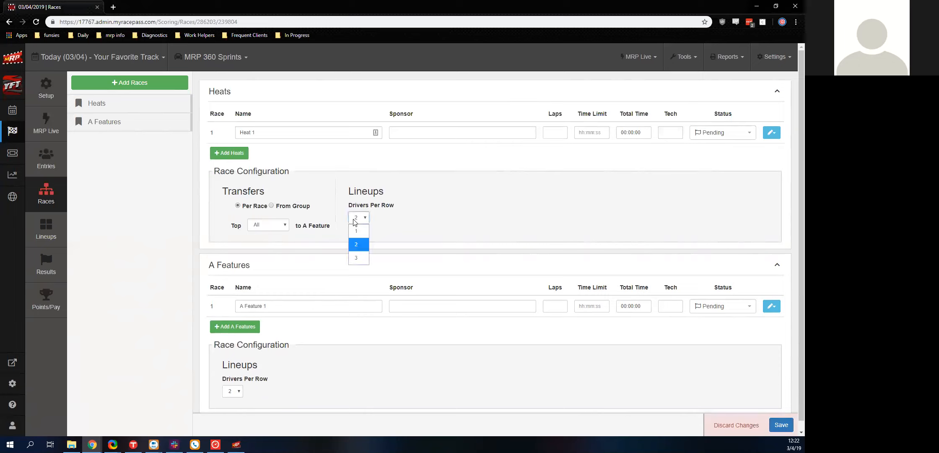
click(383, 214)
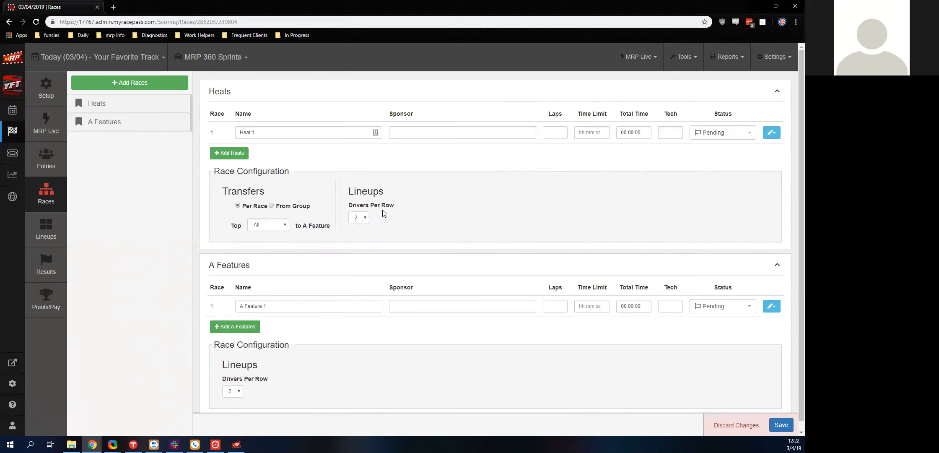
scroll(384, 214, down, 1)
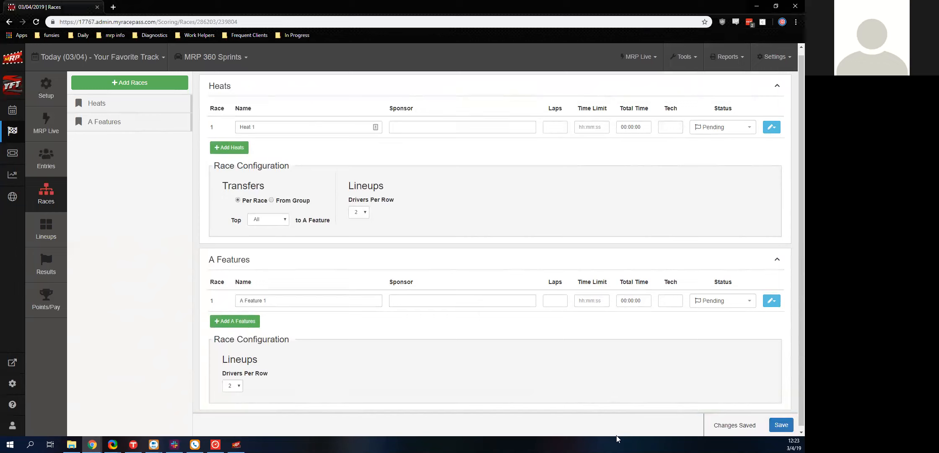
click(39, 238)
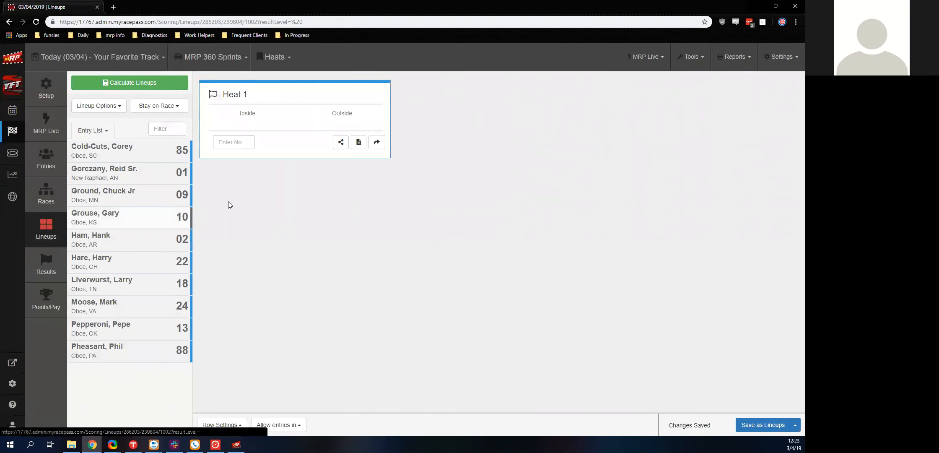
- Try filling Heat 1 manually with entries 09, 10, 02 and 22, and clear all of them from the lineup again
drag(181, 219, 170, 203)
click(165, 204)
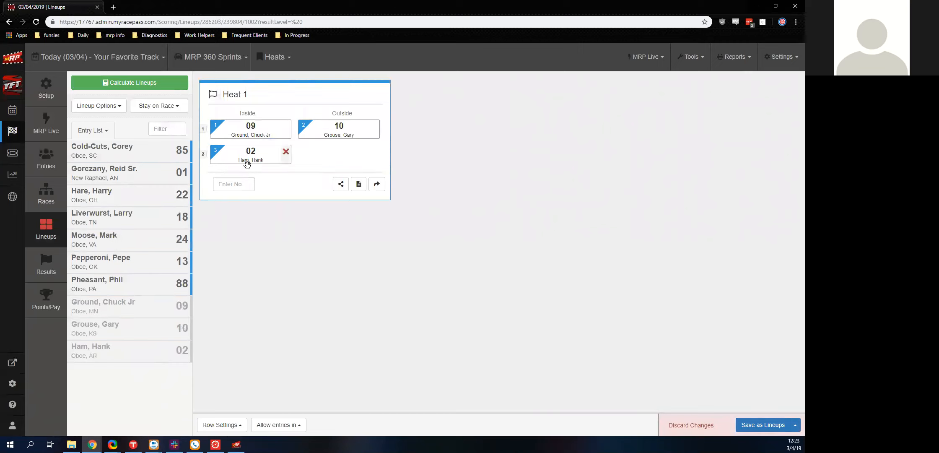
click(163, 217)
click(287, 127)
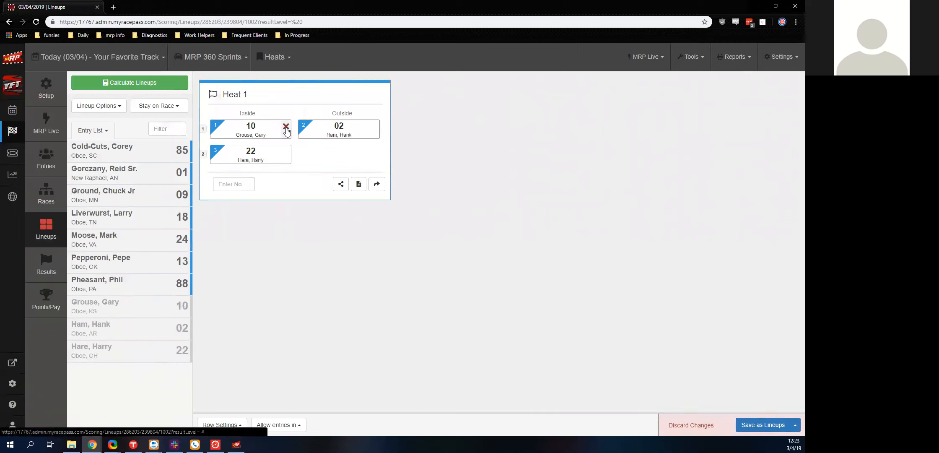
click(287, 128)
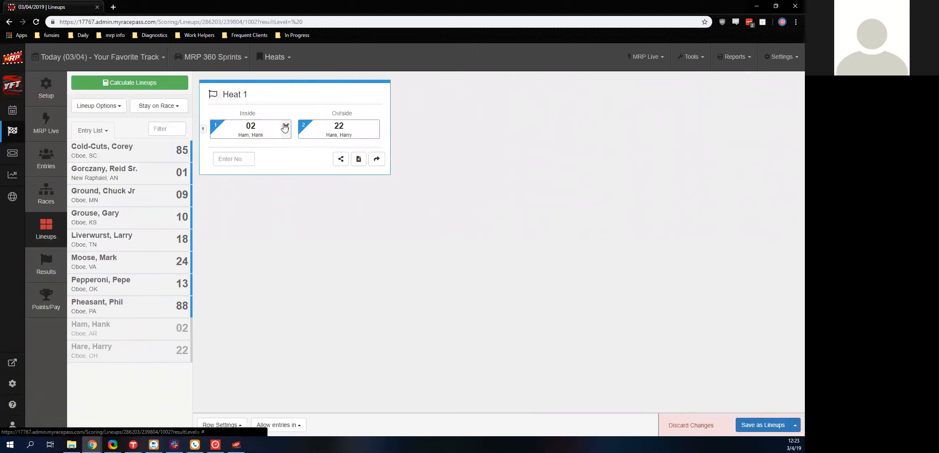
click(286, 128)
click(286, 128)
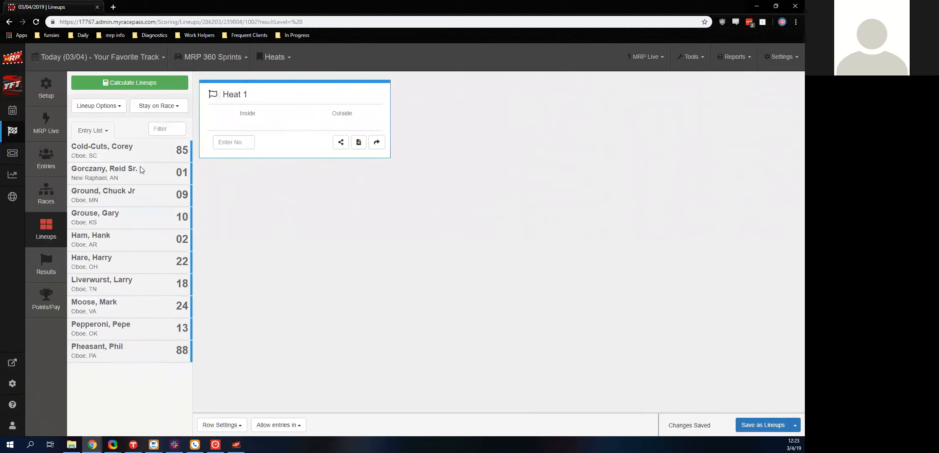
- Open the lineup calculation options for the heats and the Lineup Settings that control the My Lineups choices
click(119, 88)
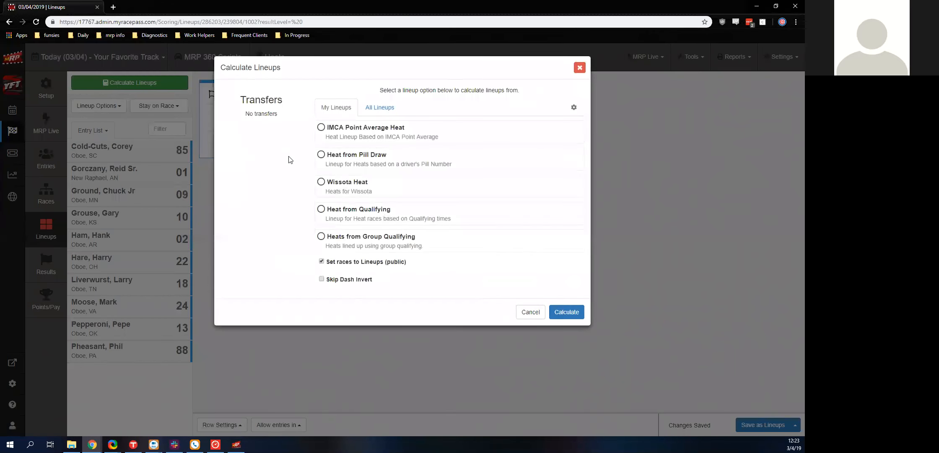
click(570, 114)
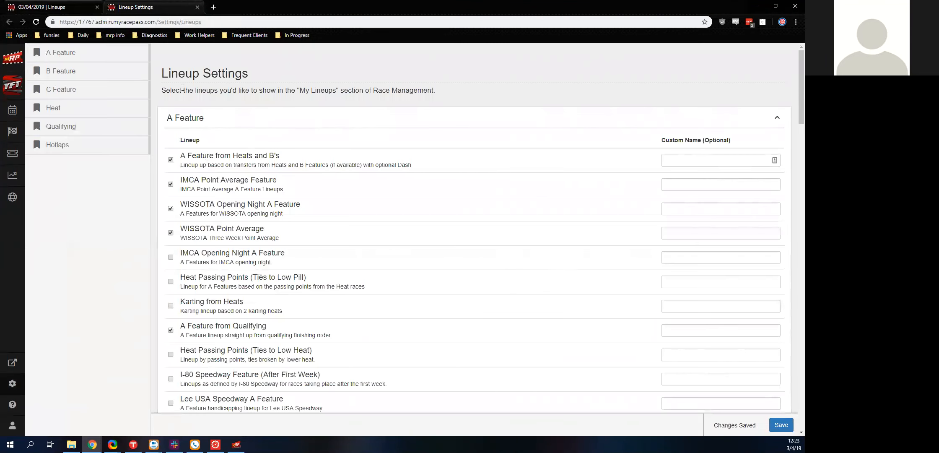
click(42, 7)
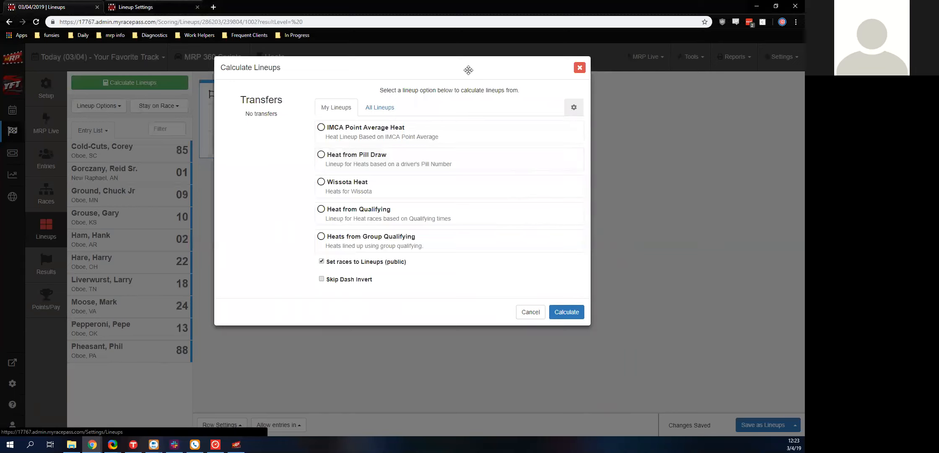
click(140, 6)
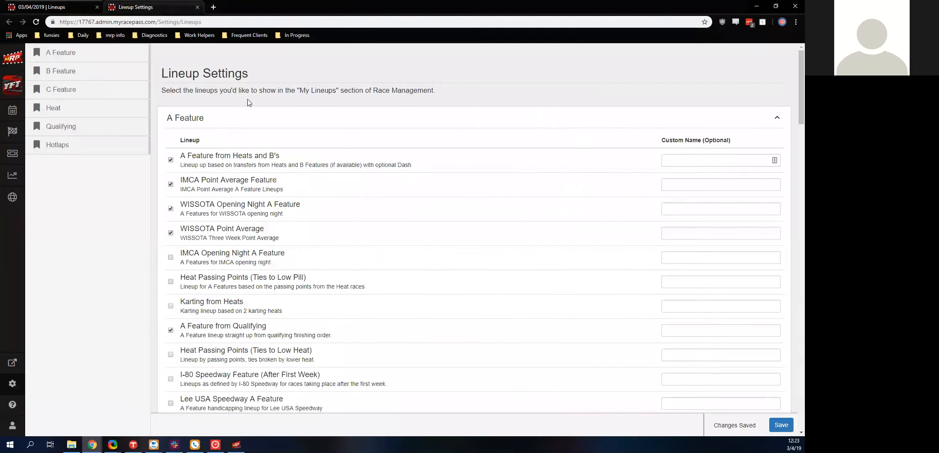
- Look through the selectable B Feature, C Feature, Heat and Qualifying lineups in Lineup Settings, and close the settings
scroll(247, 208, down, 1)
scroll(249, 210, down, 20)
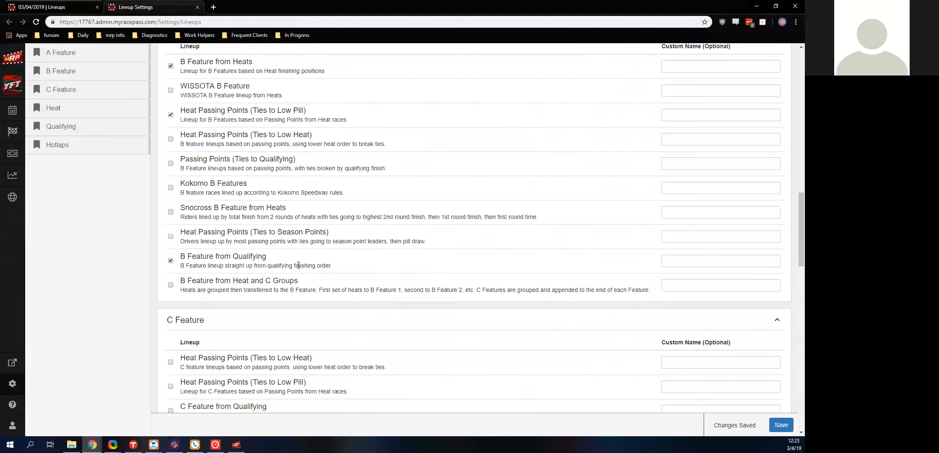
scroll(296, 265, up, 20)
click(90, 112)
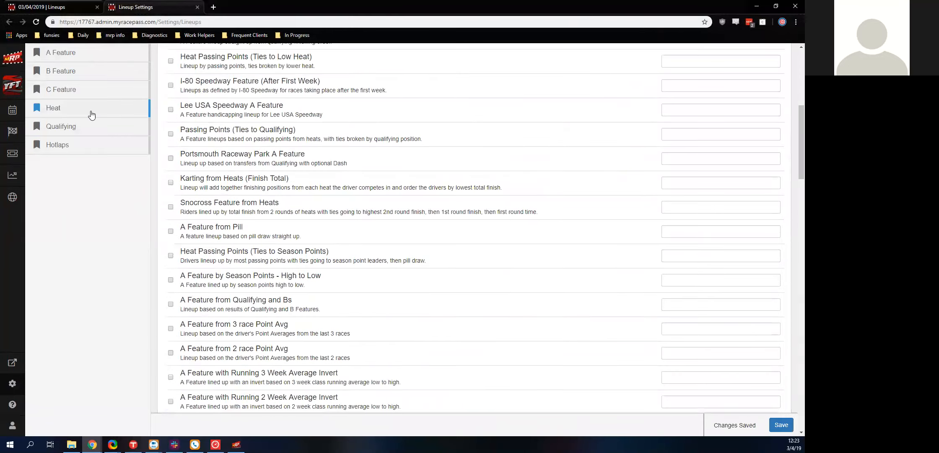
scroll(323, 181, down, 8)
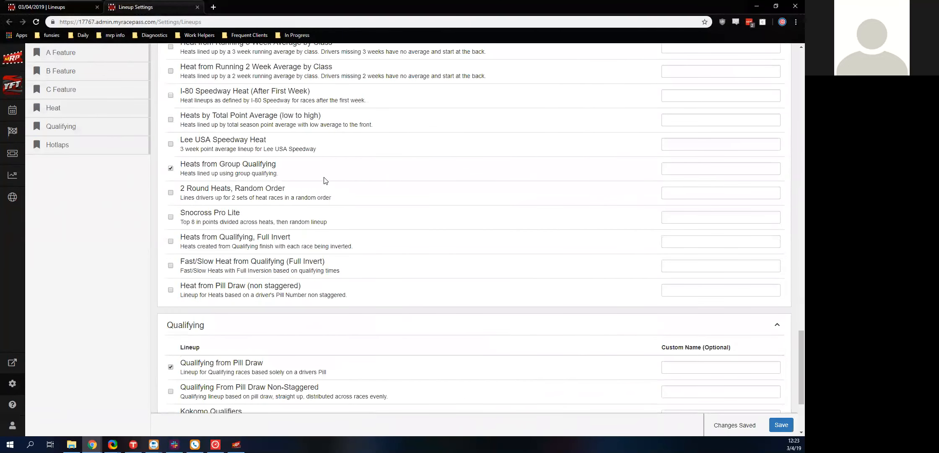
scroll(288, 225, down, 3)
scroll(299, 155, up, 12)
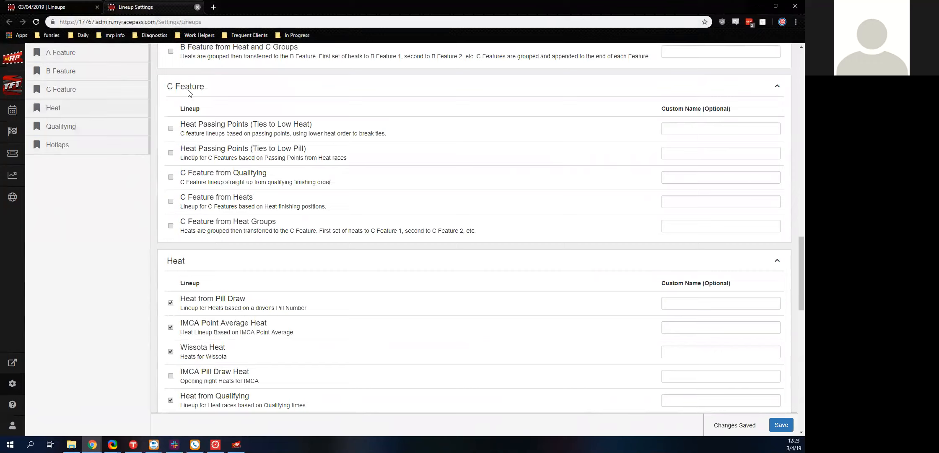
click(197, 8)
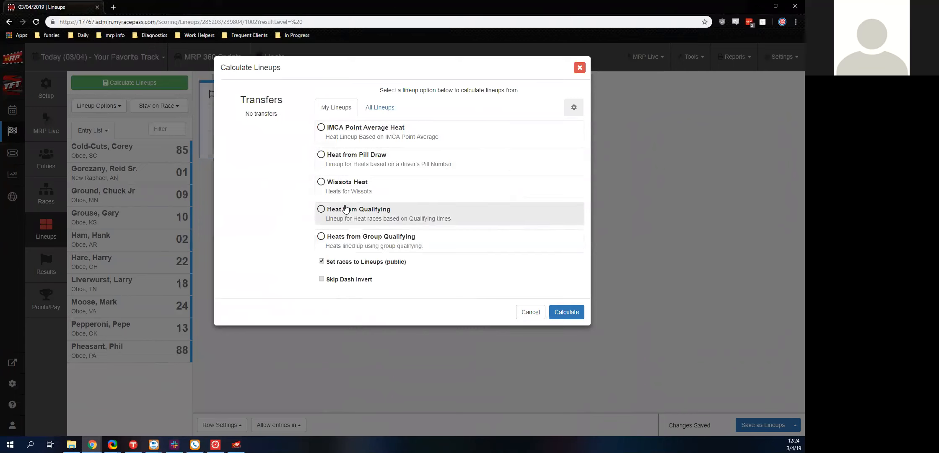
- Calculate the heat lineup using Heat from Pill Draw with races set to public Lineups, after looking through all available lineups
click(339, 160)
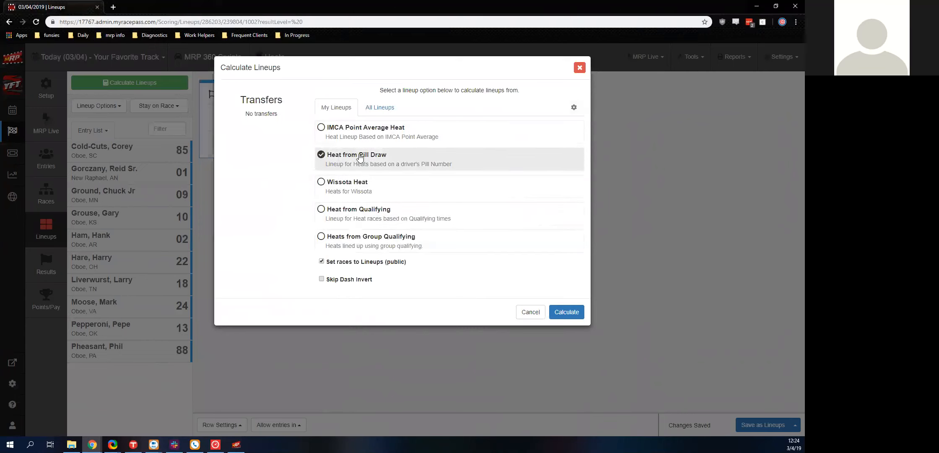
click(395, 107)
scroll(392, 119, down, 10)
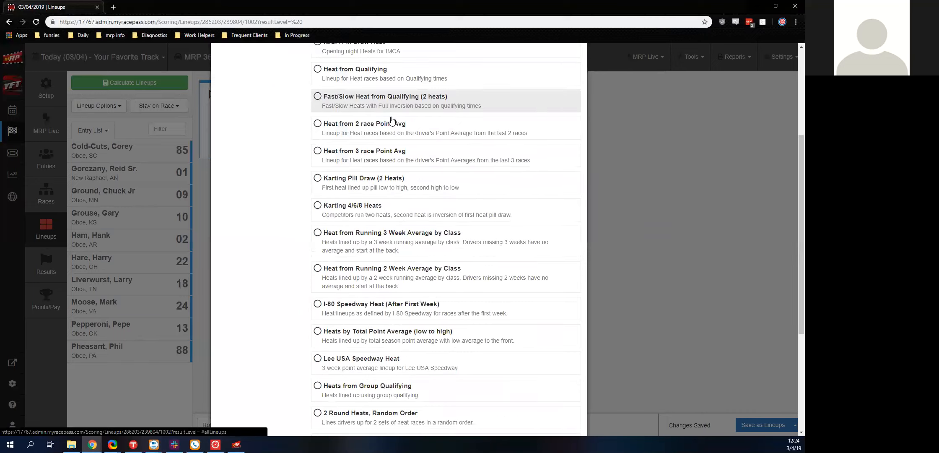
scroll(380, 115, up, 10)
click(336, 107)
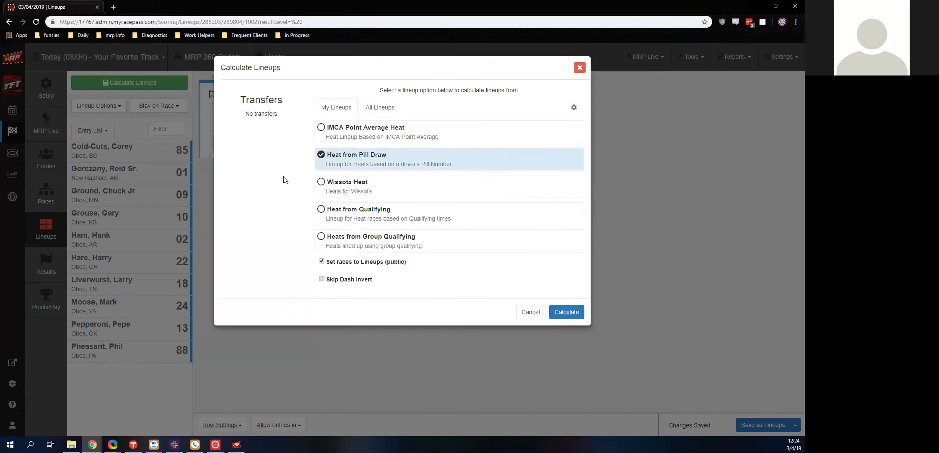
click(572, 316)
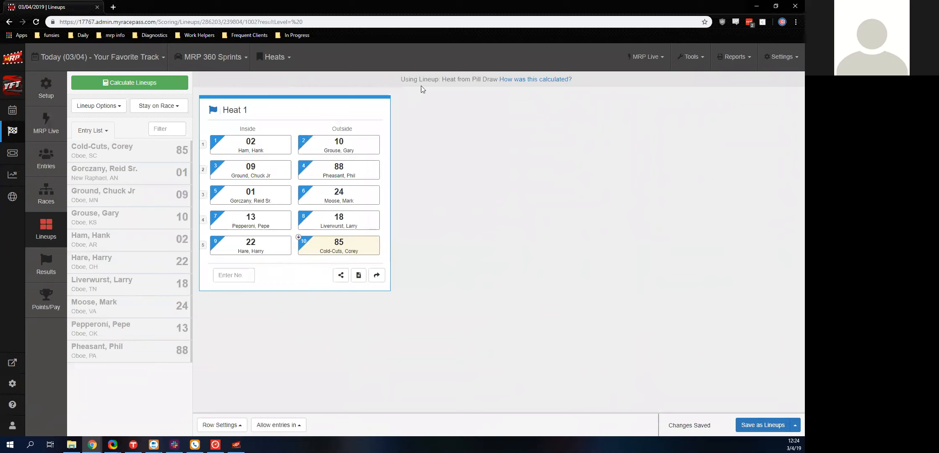
- Examine the report on how the Heat 1 lineup was calculated from the pill numbers, and close it
click(529, 79)
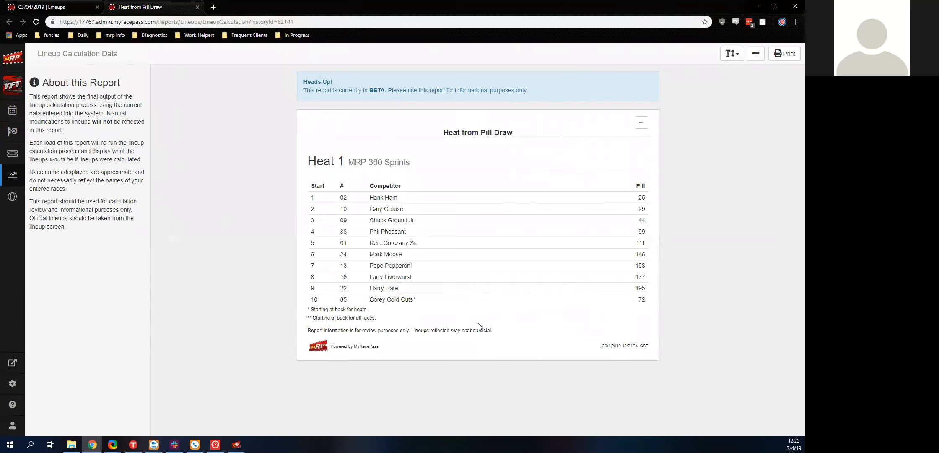
click(197, 7)
- Rearrange Heat 1 so entry 22 starts eighth and entry 18 ninth, and save the lineup changes
mouse_move(268, 246)
mouse_down()
mouse_move(313, 203)
mouse_move(294, 235)
mouse_move(239, 270)
mouse_move(232, 218)
mouse_up()
drag(240, 145, 254, 262)
drag(242, 196, 242, 140)
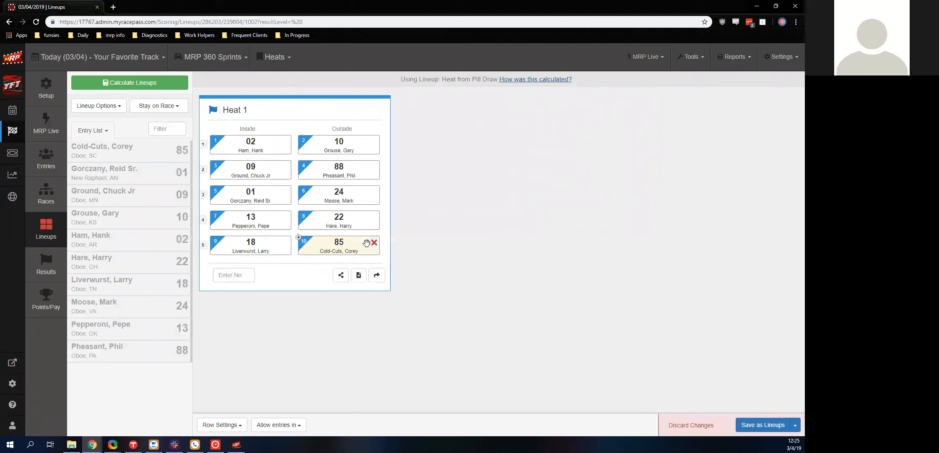
click(691, 424)
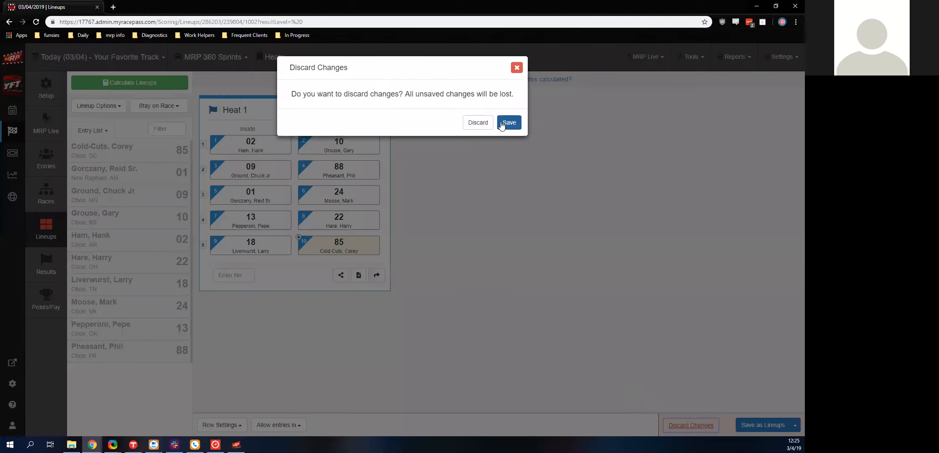
click(488, 124)
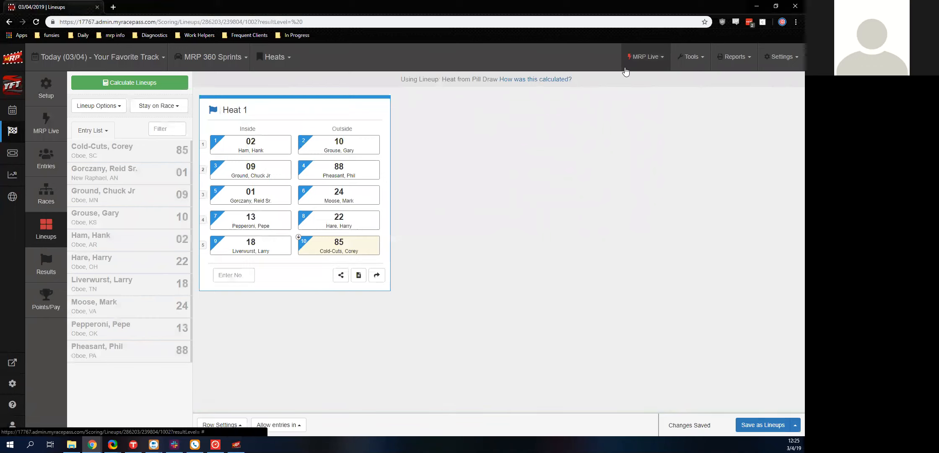
- View the Heat 1 lineup in the Lineup Monitor at a screen size of 4 columns, and close the monitor
click(675, 63)
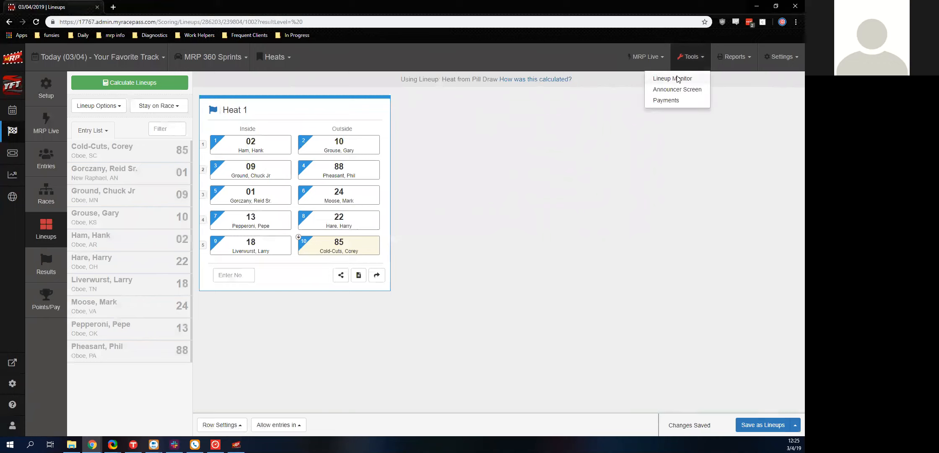
click(677, 78)
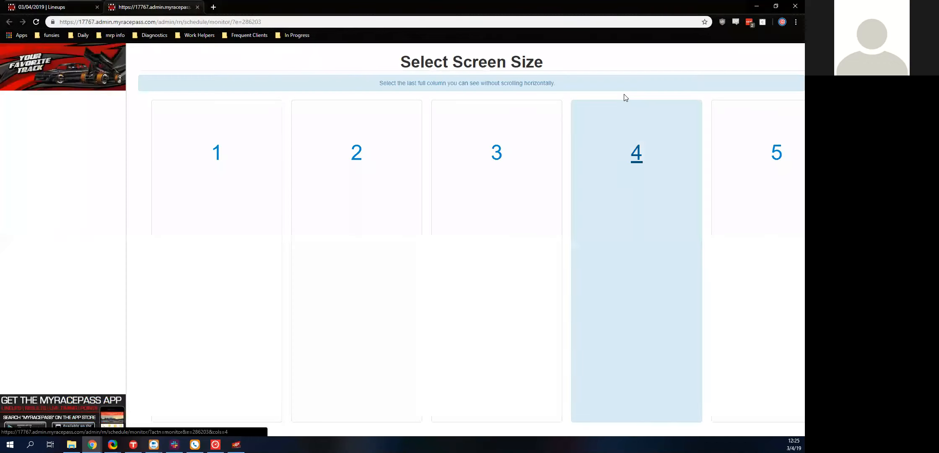
click(625, 96)
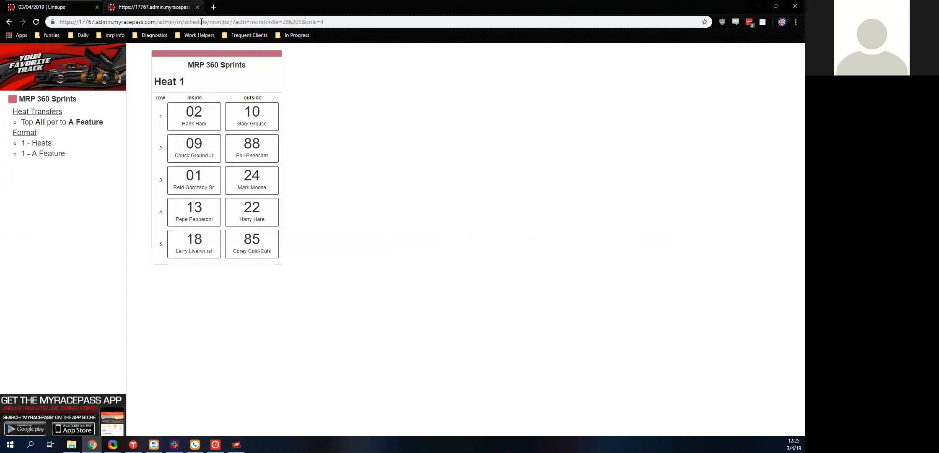
click(198, 7)
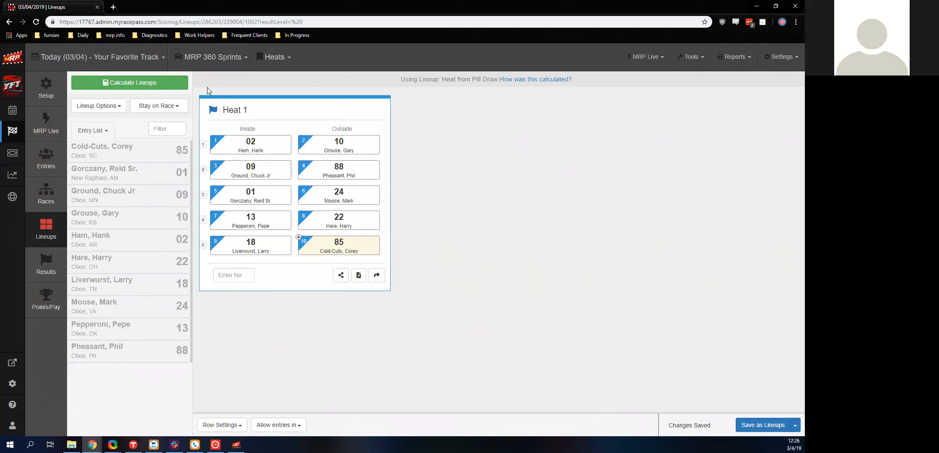
- Send the lineups to MRP Live and dismiss the confirmation
click(633, 59)
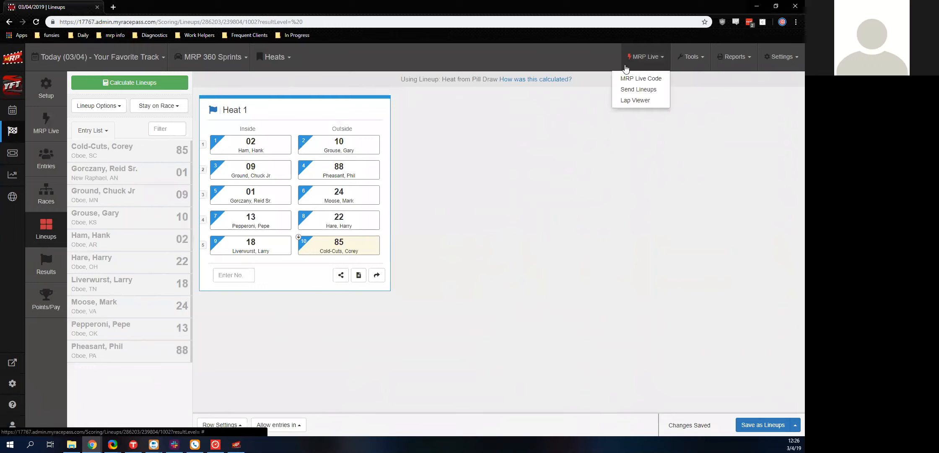
click(627, 90)
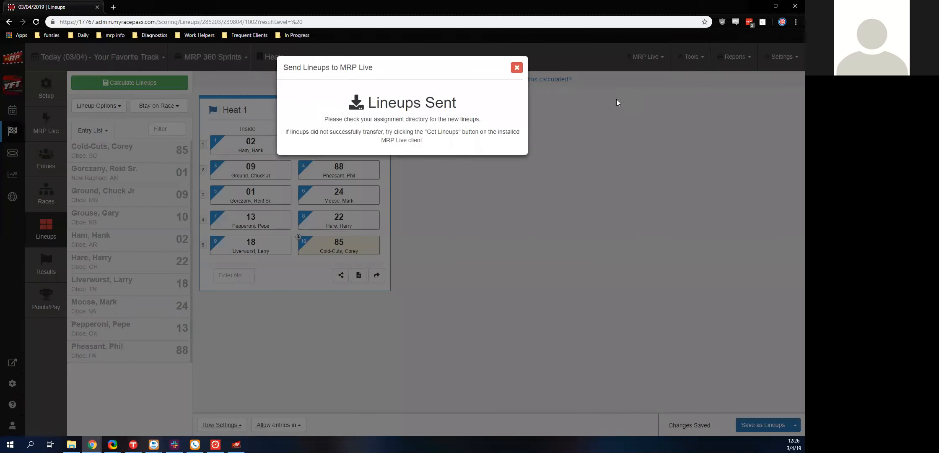
click(517, 68)
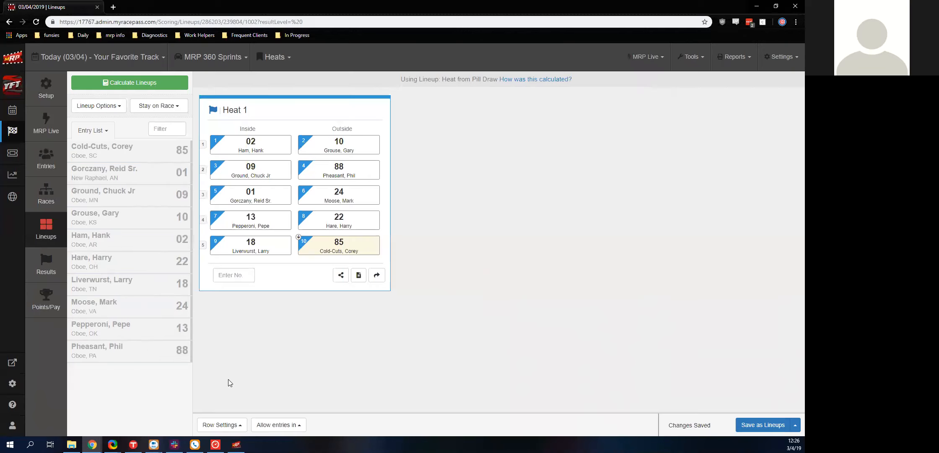
- Switch to Orbits, import groups and runs from the Runs file in the 3-4 folder, and display the Heat 1 competitors
click(216, 445)
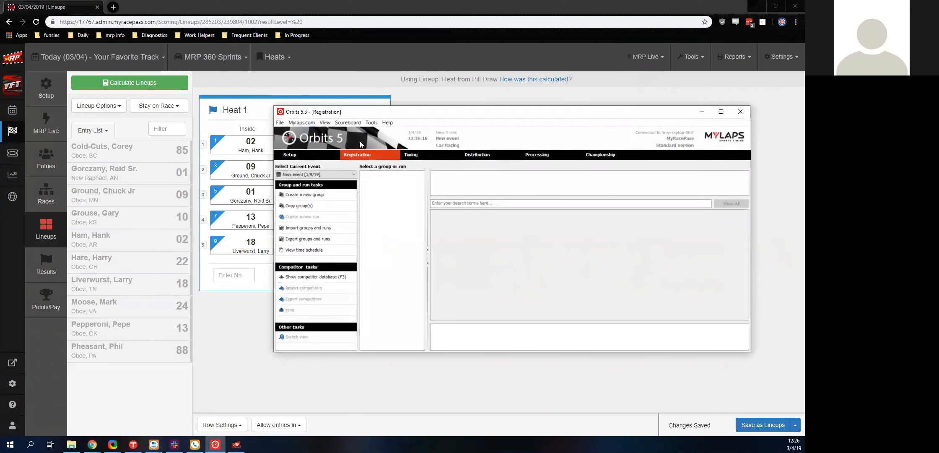
click(305, 229)
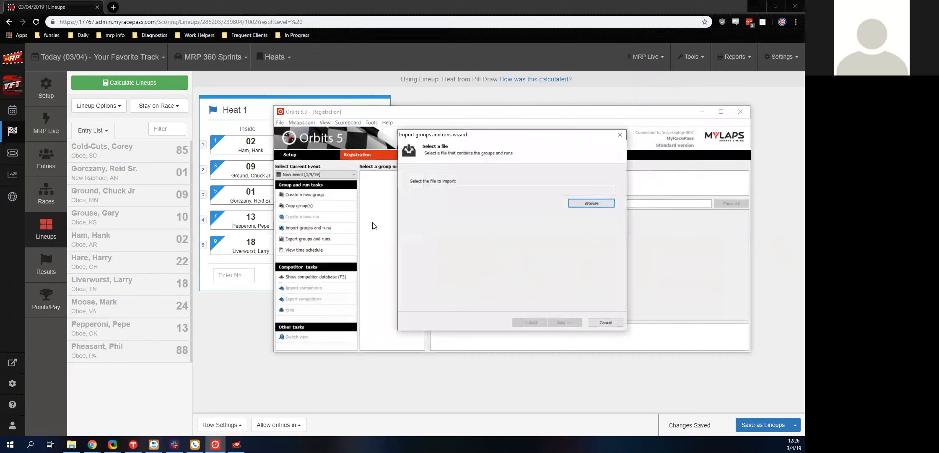
key(Return)
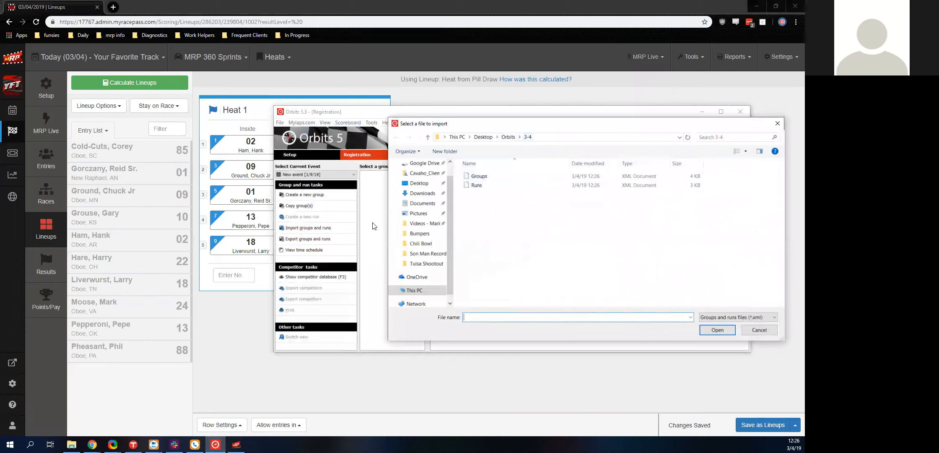
key(Down)
key(Down)
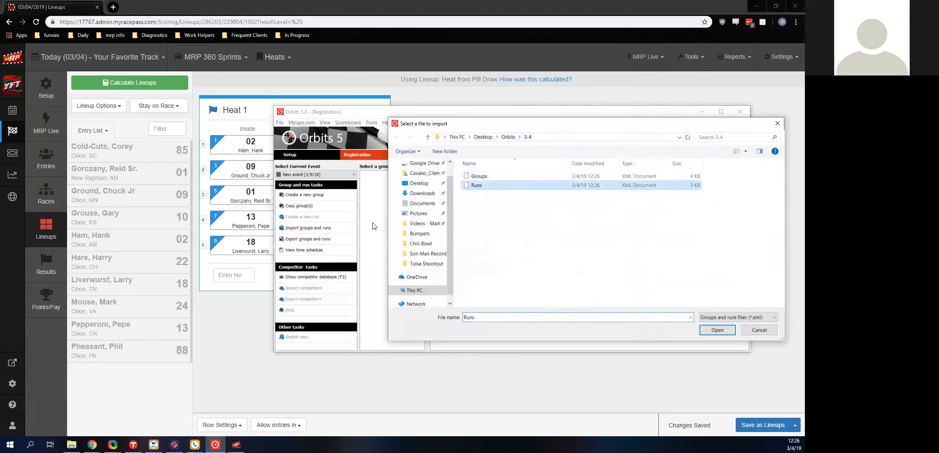
key(Return)
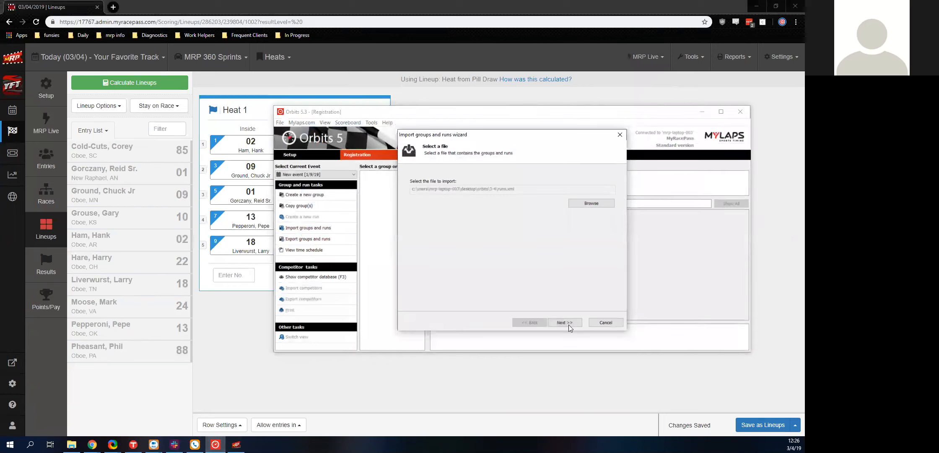
click(565, 323)
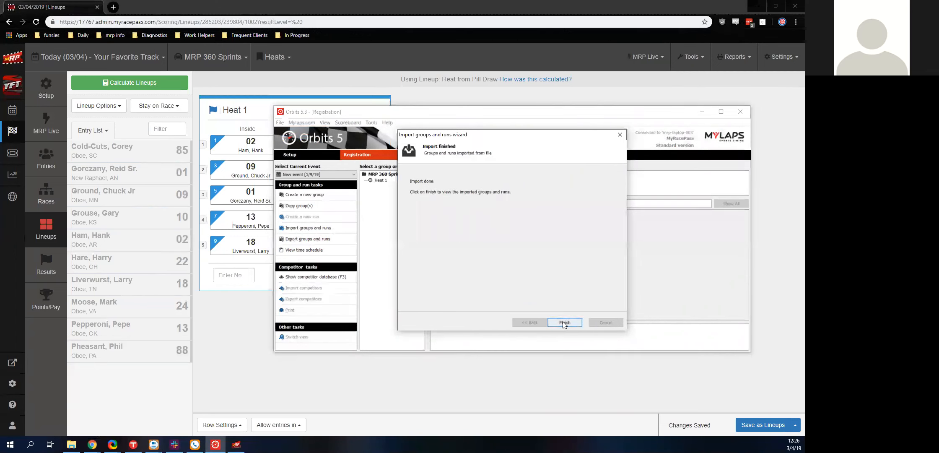
click(563, 321)
click(382, 181)
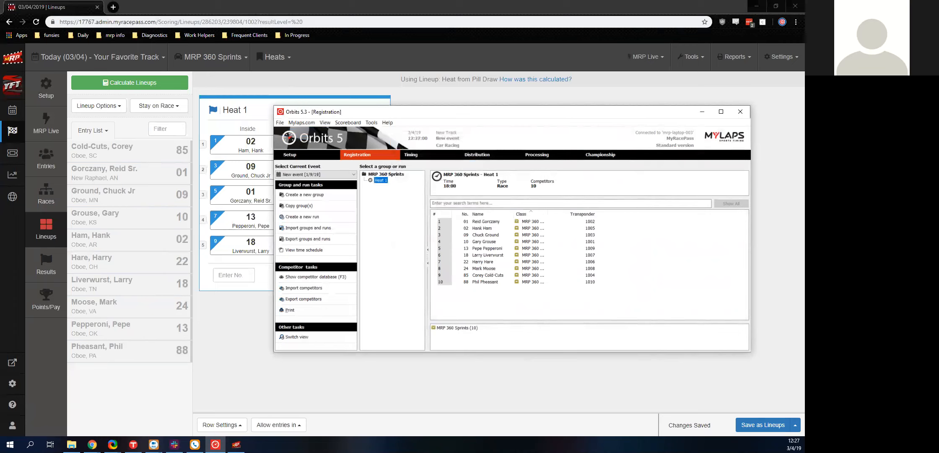
- Open the Orbits track simulator and restore it from full screen to a smaller window
click(371, 123)
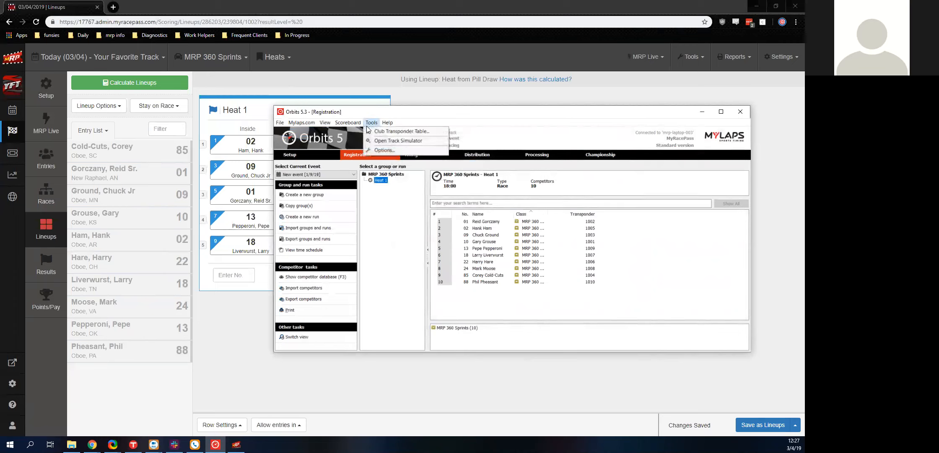
click(381, 145)
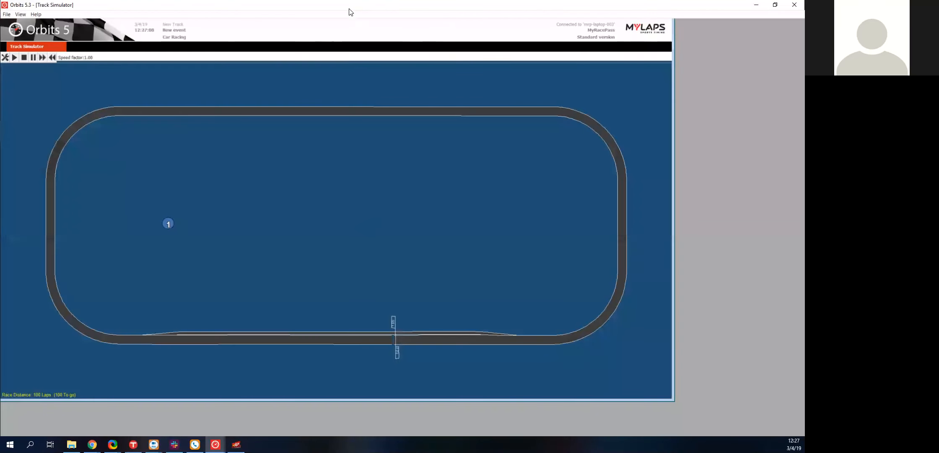
double_click(356, 8)
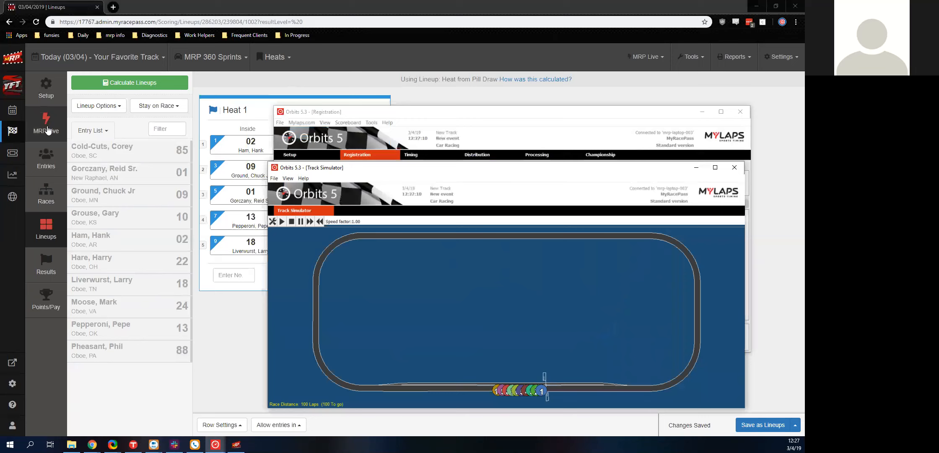
- Open the MRP Live page in MyRacePass, and arrange the Orbits Timing view and Track Simulator side by side over it
click(58, 134)
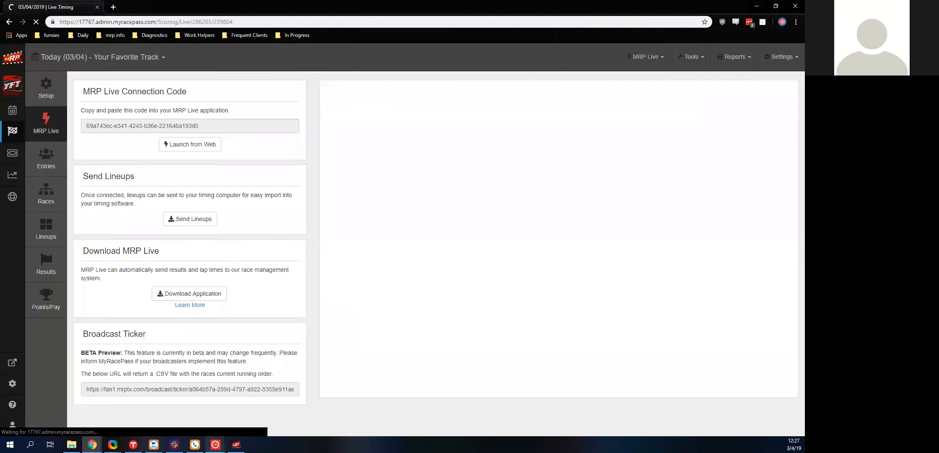
mouse_move(215, 444)
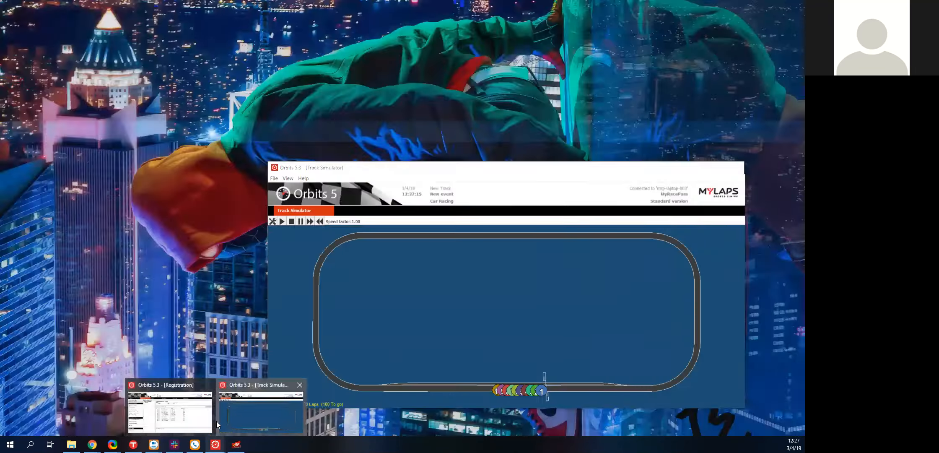
click(217, 421)
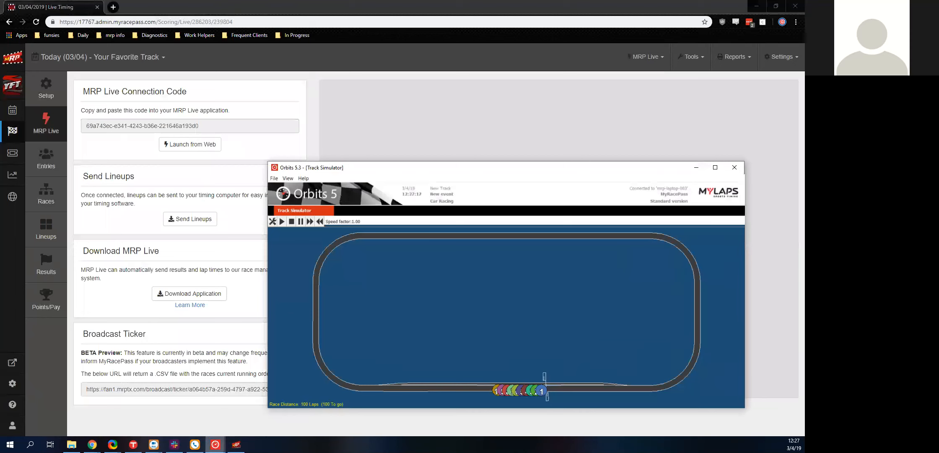
mouse_move(215, 445)
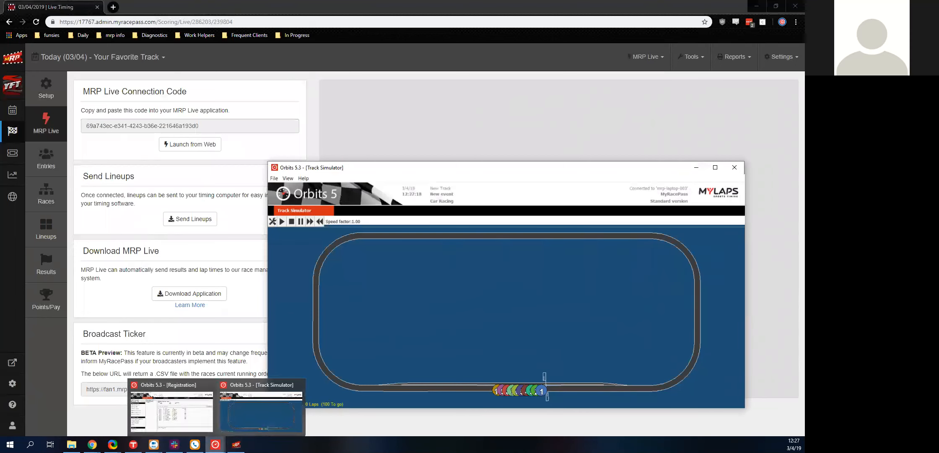
click(199, 411)
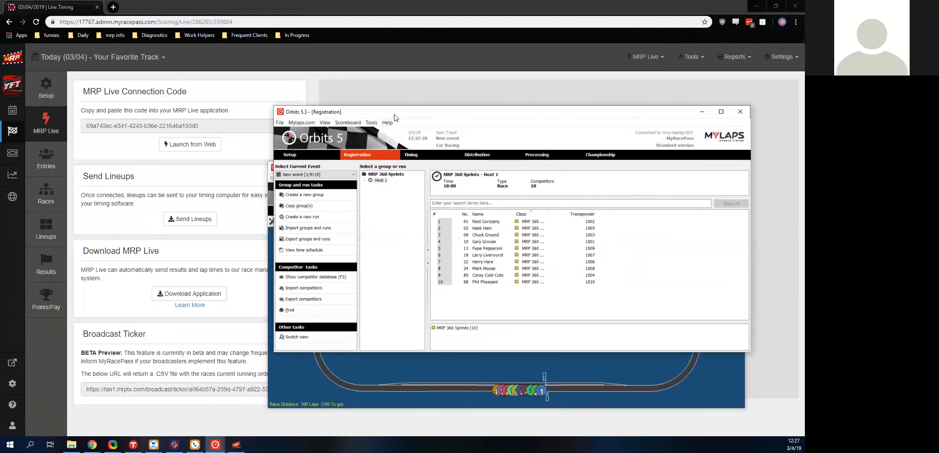
drag(394, 115, 343, 187)
click(365, 229)
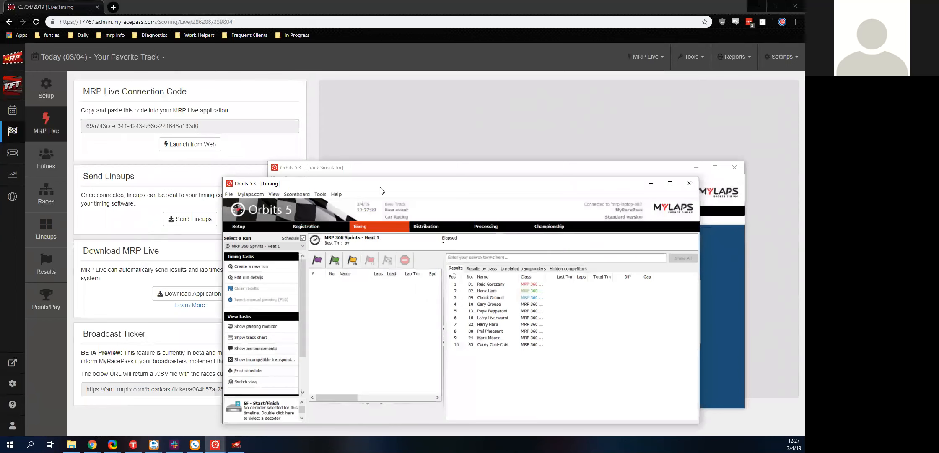
click(381, 171)
drag(389, 180, 476, 204)
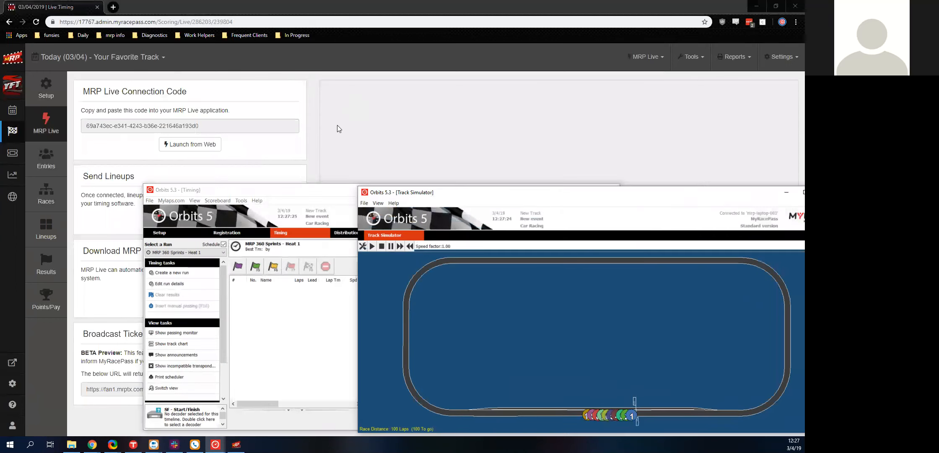
- Reload the MRP Live page and bring the Orbits Track Simulator and Timing windows back in front of it
click(407, 121)
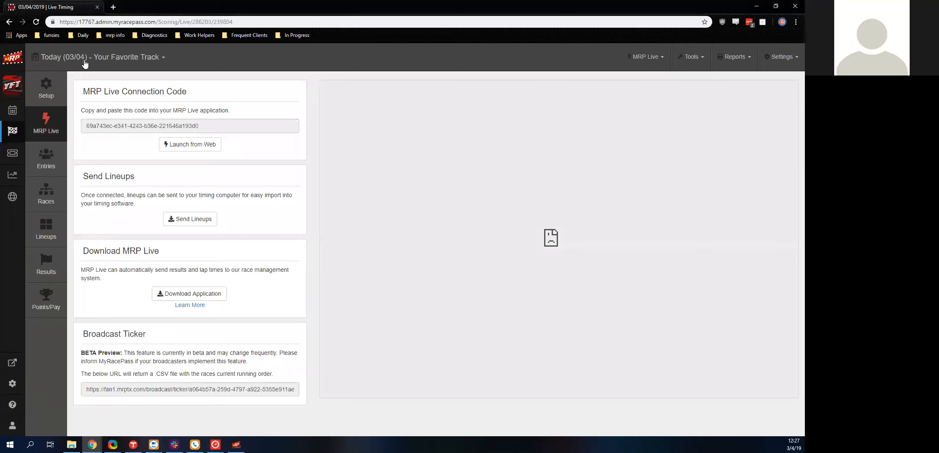
click(38, 22)
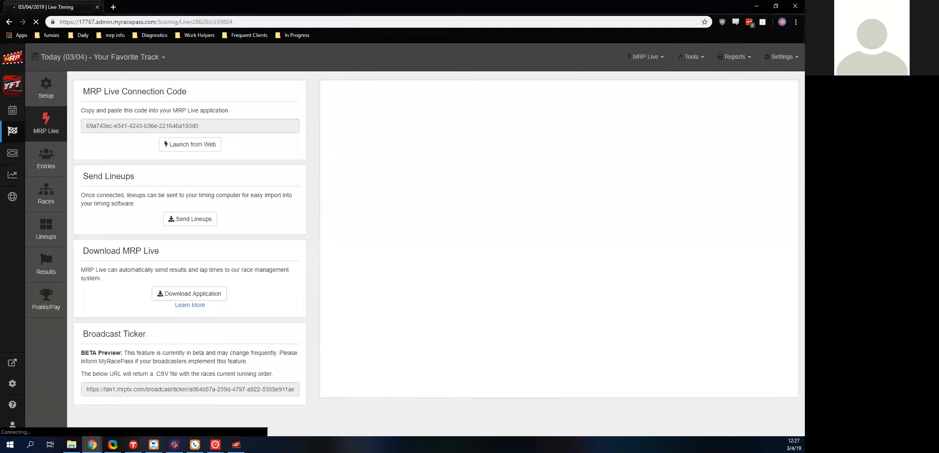
mouse_move(215, 444)
click(250, 415)
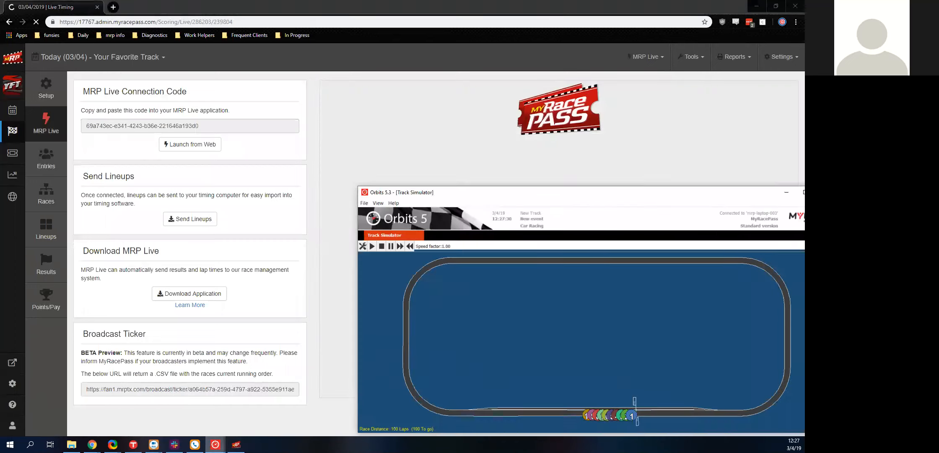
click(200, 424)
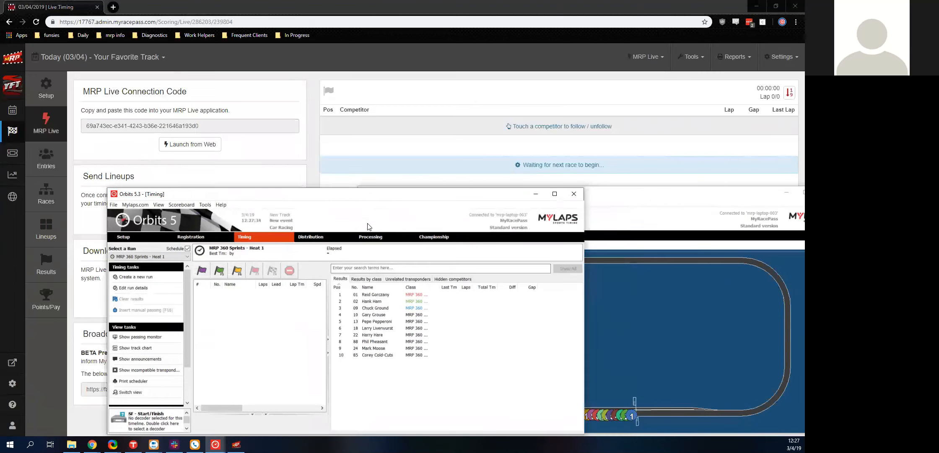
key(alt+Tab)
- Give Heat 1 the green flag in Orbits Timing and start the track simulation at a speed factor of 4.00
click(220, 269)
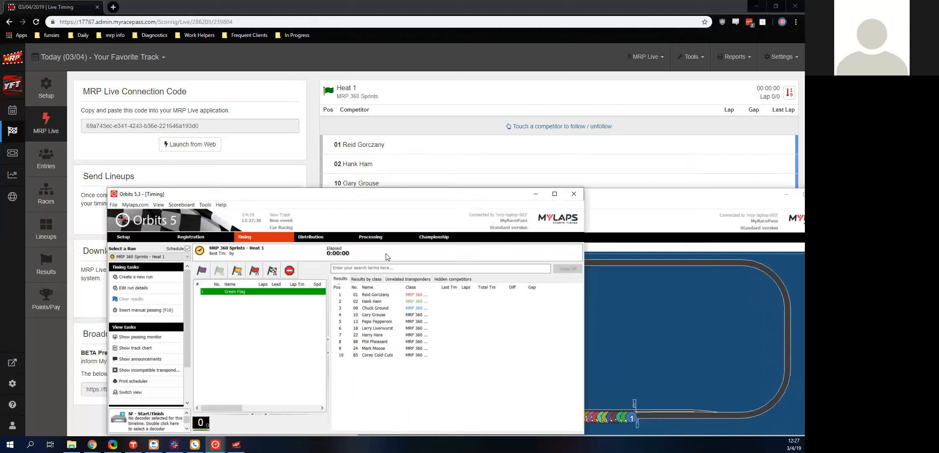
key(alt+Tab)
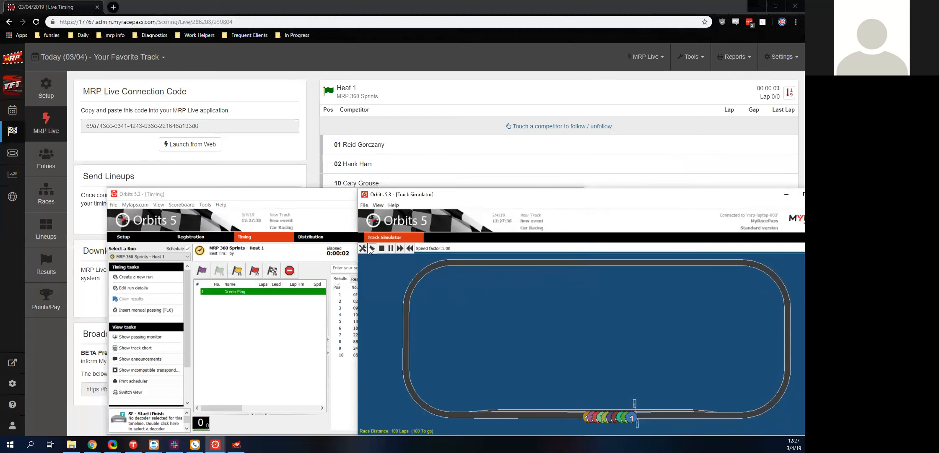
click(372, 249)
click(393, 250)
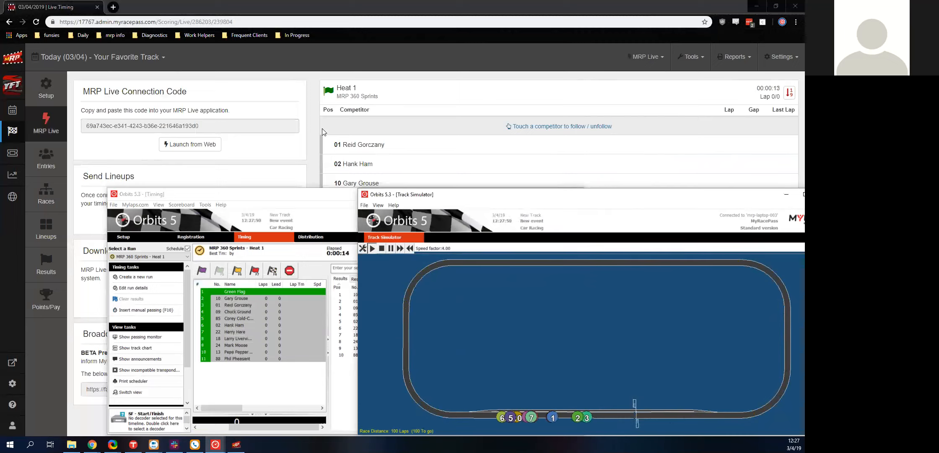
- Uncover the live running order on the MRP Live page, and follow and unfollow entry 85 in it
double_click(376, 197)
click(379, 193)
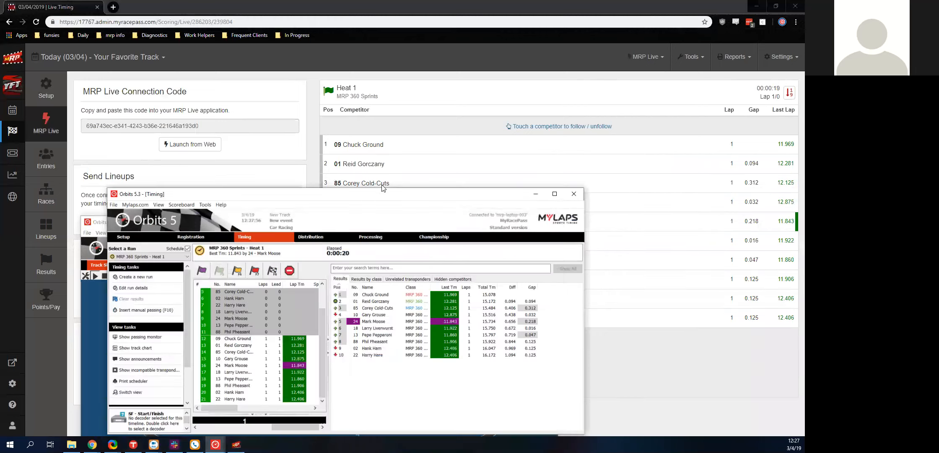
click(383, 189)
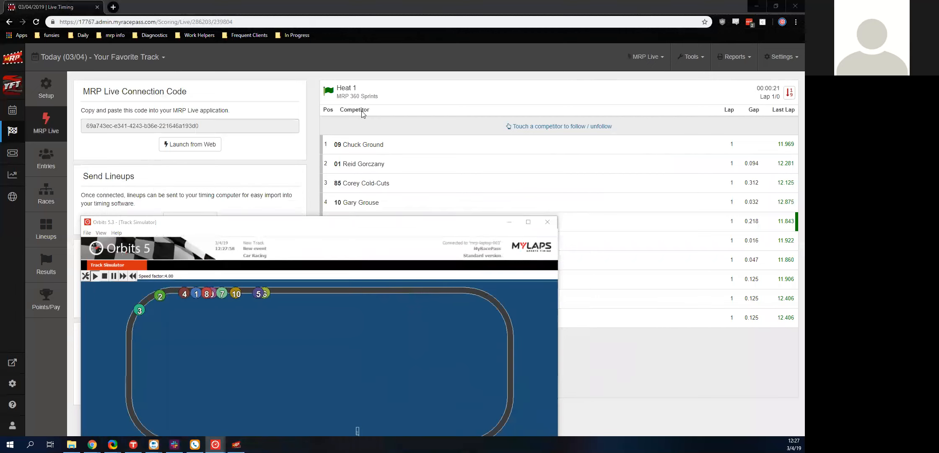
drag(361, 216, 346, 248)
click(366, 184)
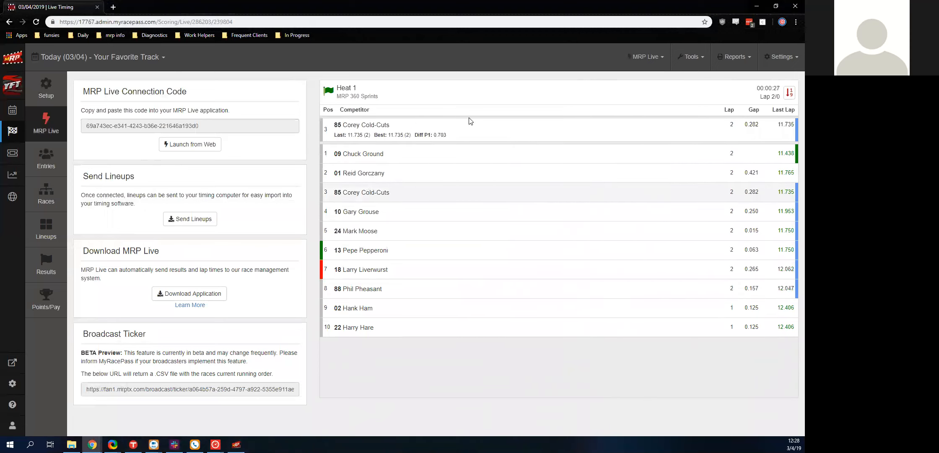
click(454, 126)
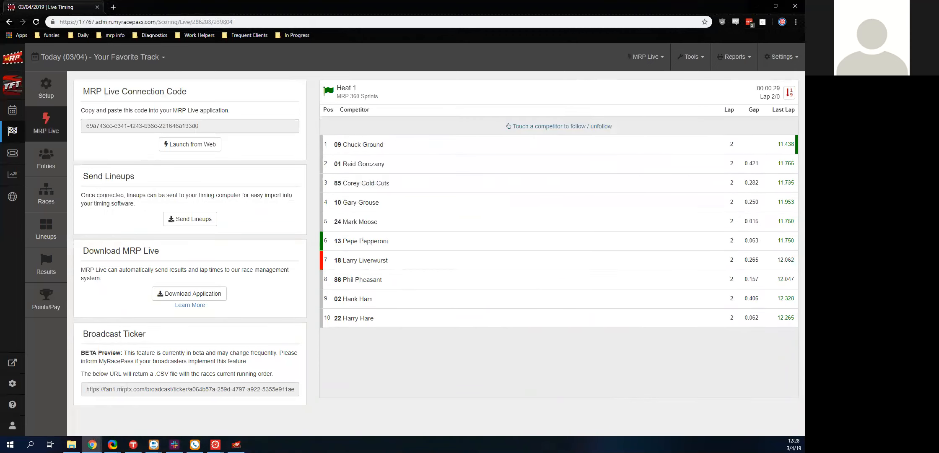
- Bring the Track Simulator back to the front and position it so both the track and the live running order can be watched
click(215, 444)
click(243, 423)
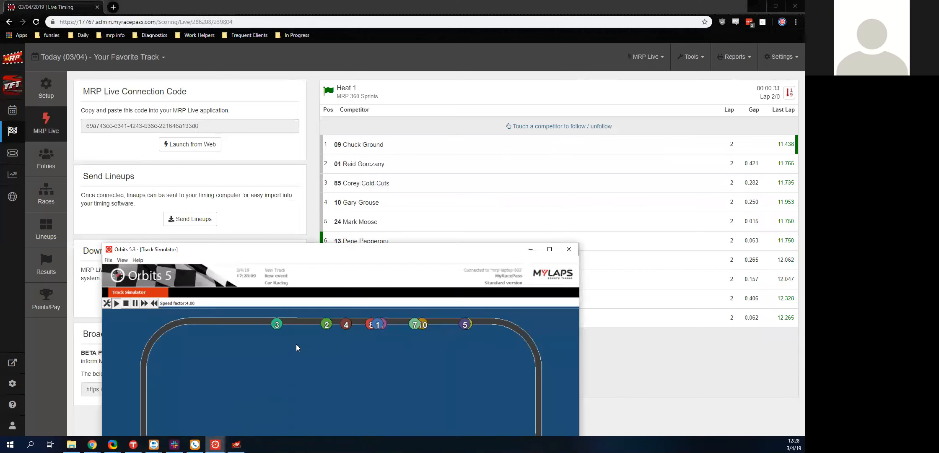
drag(318, 266, 295, 239)
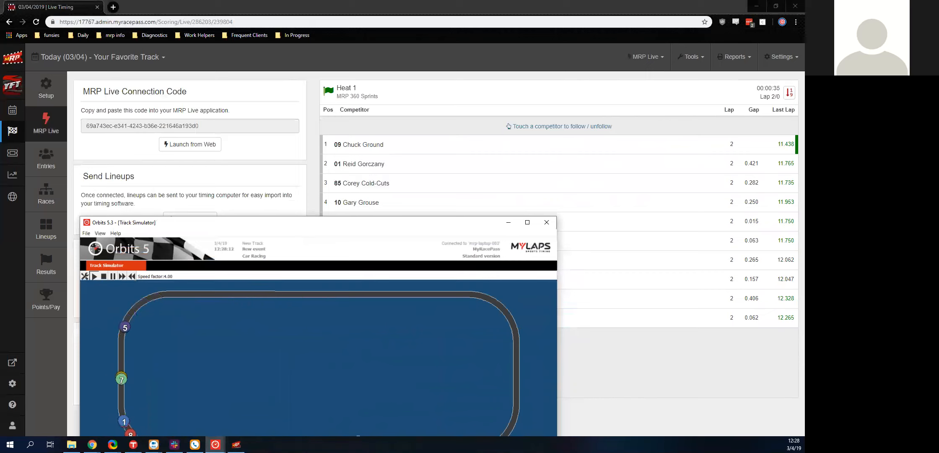
drag(350, 228, 345, 136)
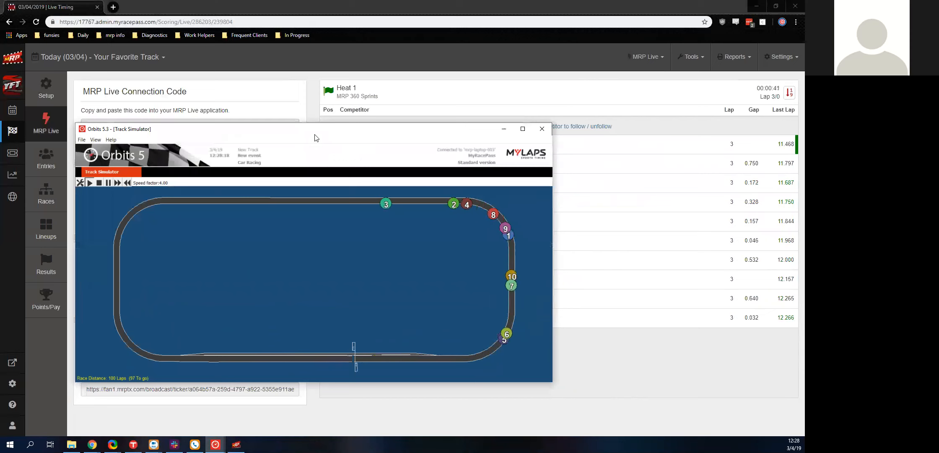
drag(335, 134, 389, 195)
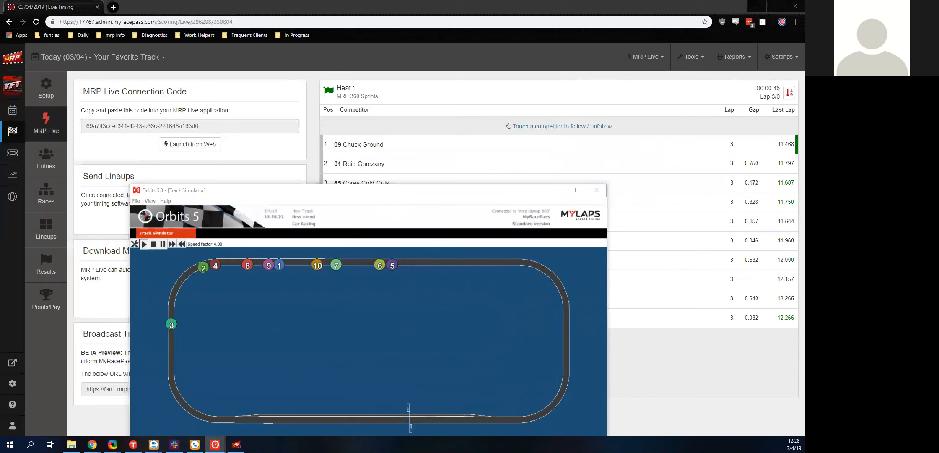
- Give Heat 1 the finish flag in Orbits Timing and clear the Track Simulator off the screen
key(alt+Tab)
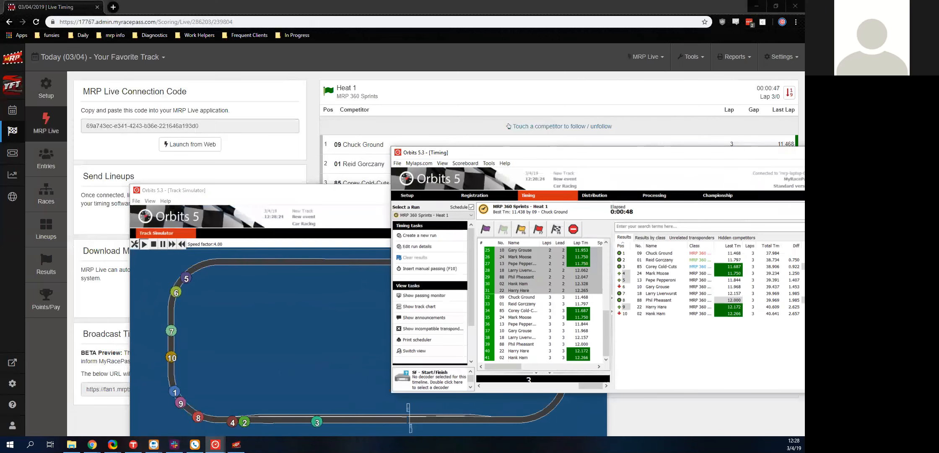
key(F8)
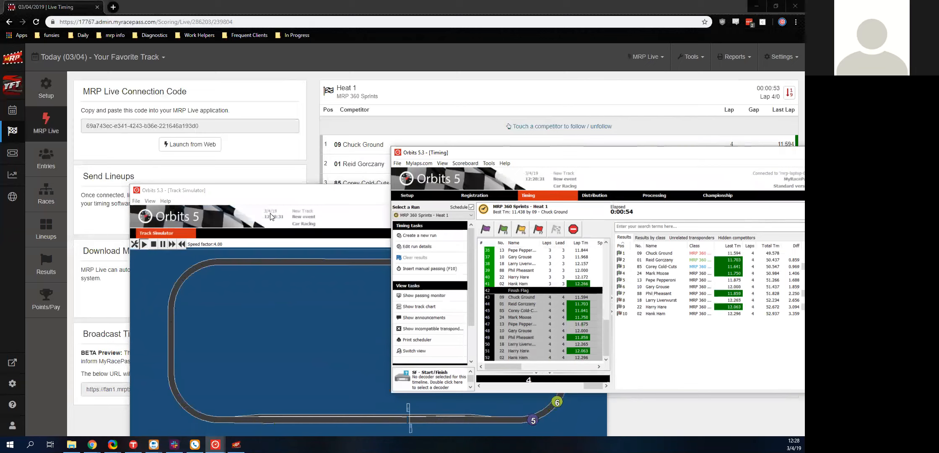
click(236, 260)
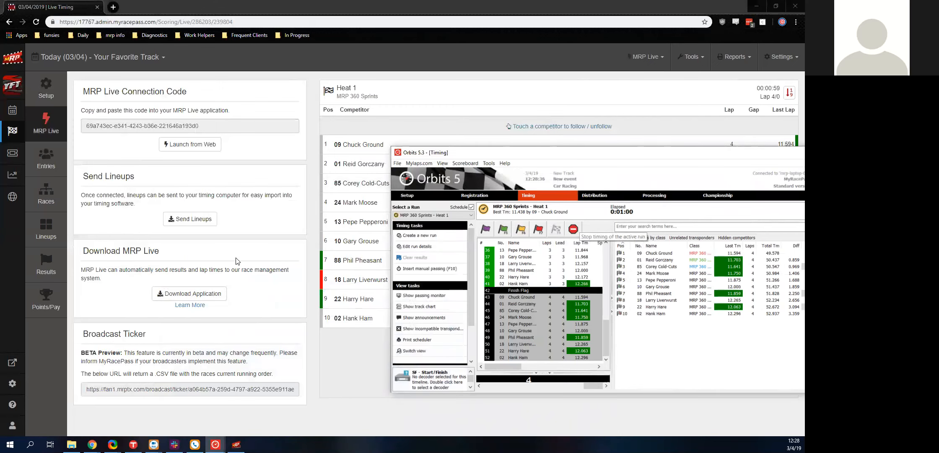
- Stop the timing of Heat 1 in Orbits and import its latest pending race into the Heat 1 results in MyRacePass
click(574, 229)
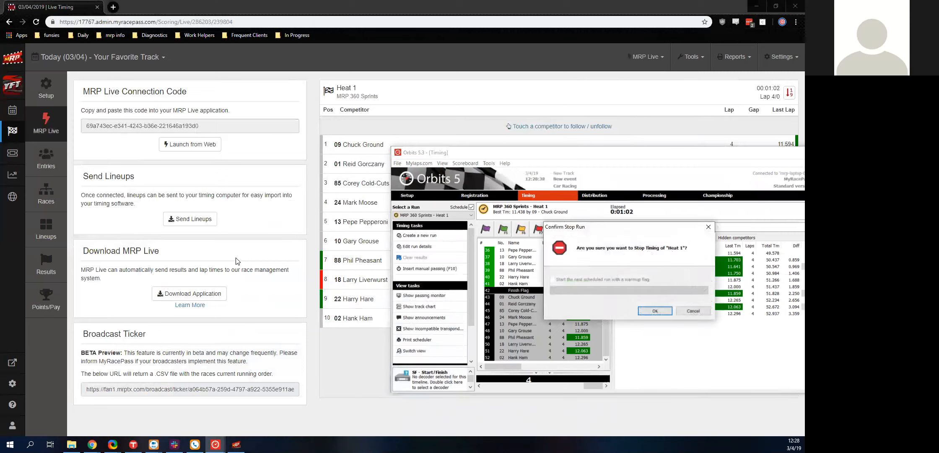
key(Return)
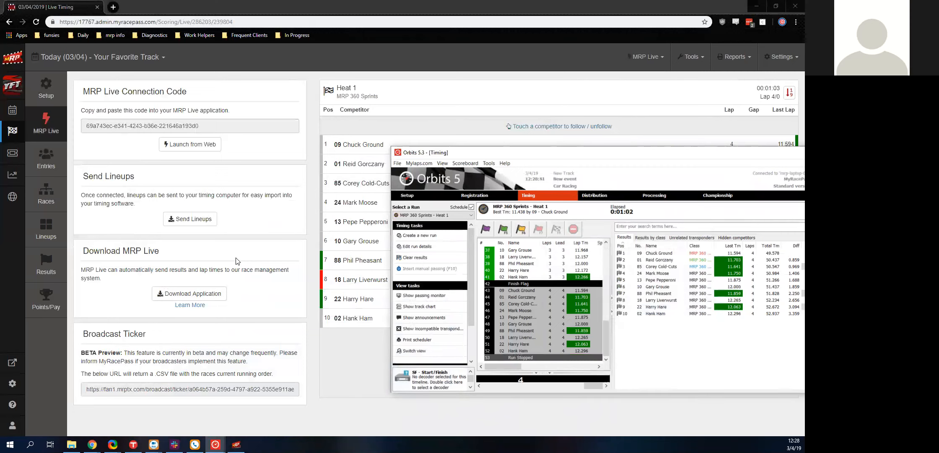
click(42, 263)
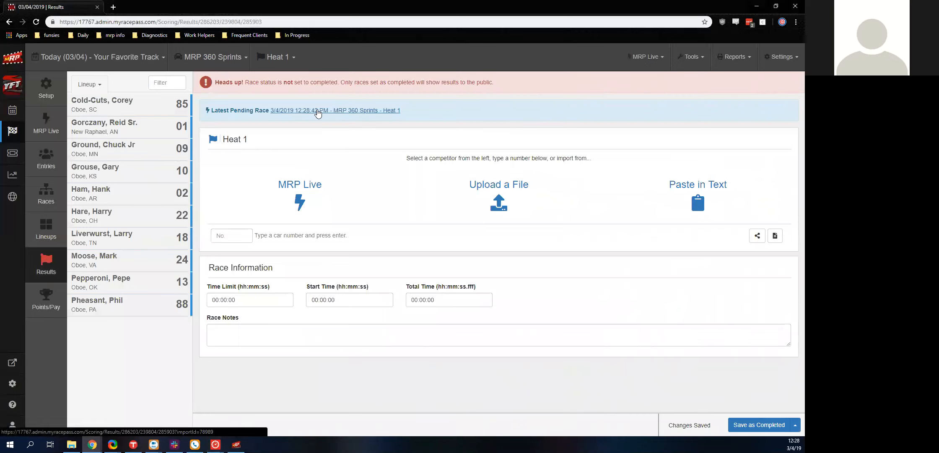
click(318, 113)
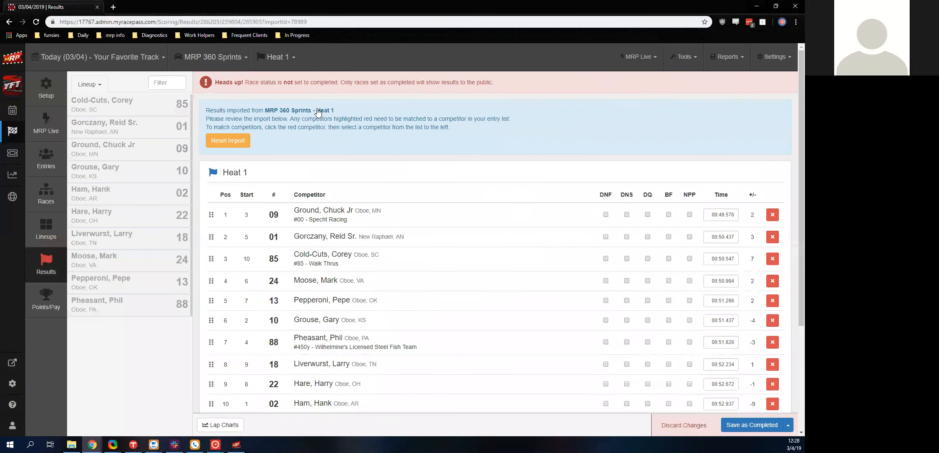
- Move car 02 up to position 6 in the imported Heat 1 results and save the race as completed
scroll(140, 189, down, 4)
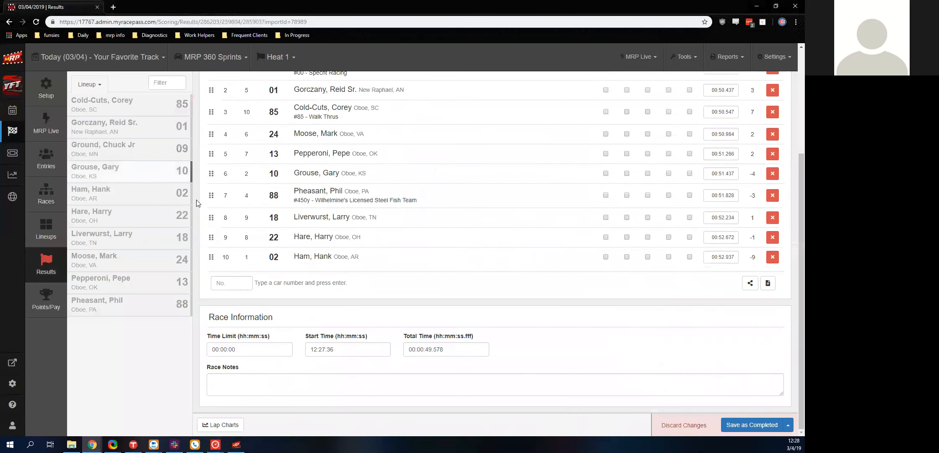
scroll(327, 262, up, 2)
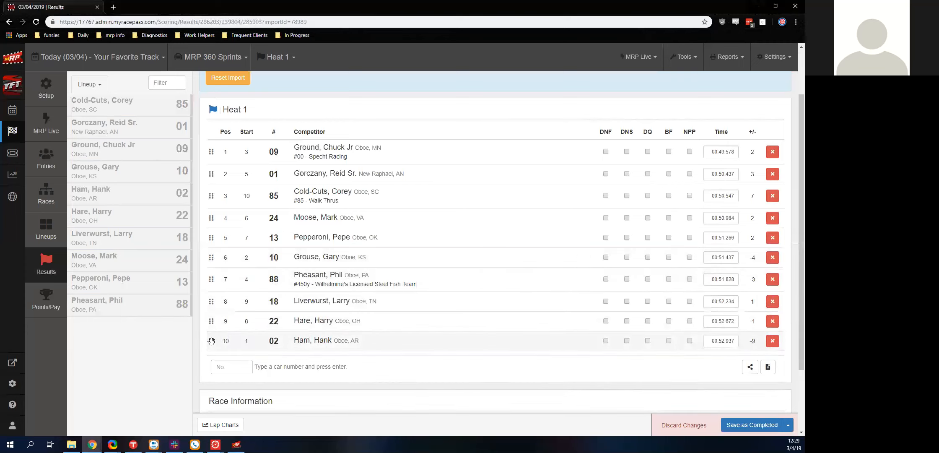
drag(211, 341, 218, 264)
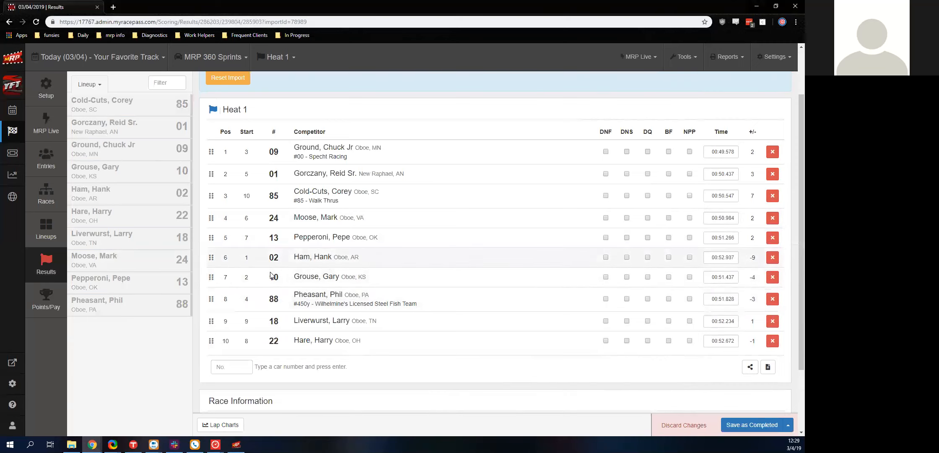
click(750, 425)
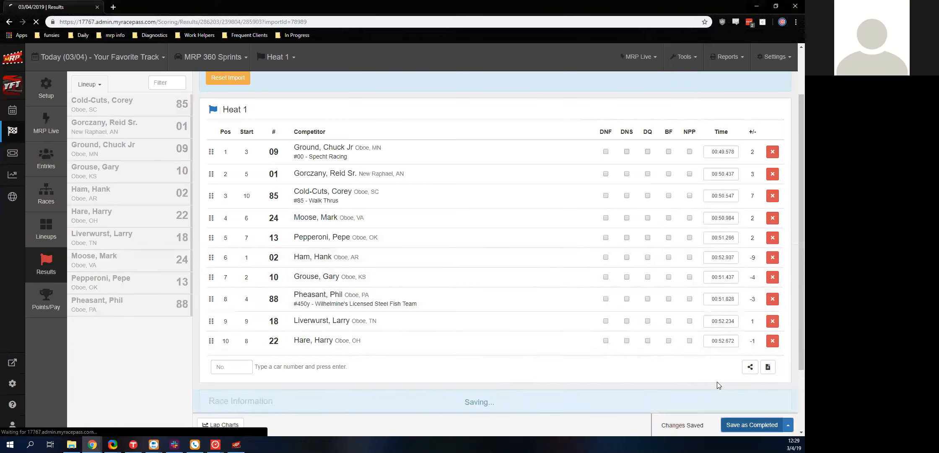
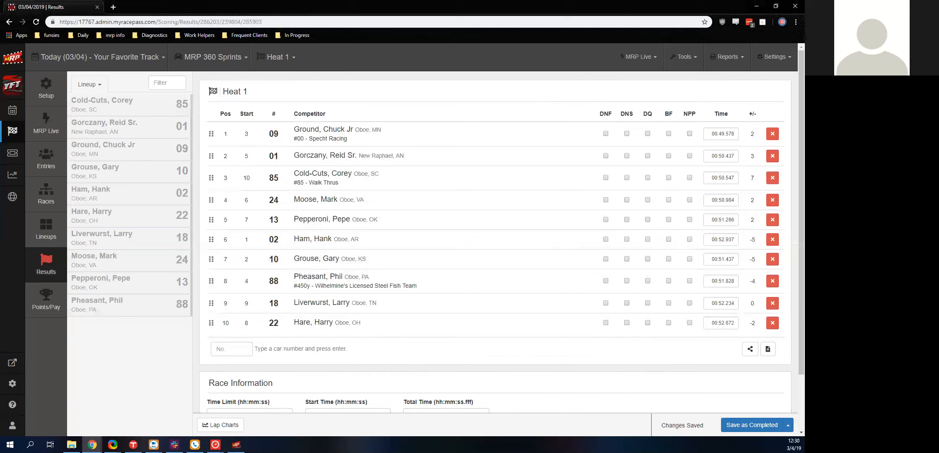
- Calculate the A Feature lineup for MRP 360 Sprints with the "A Feature from Heats and B's" option
click(45, 248)
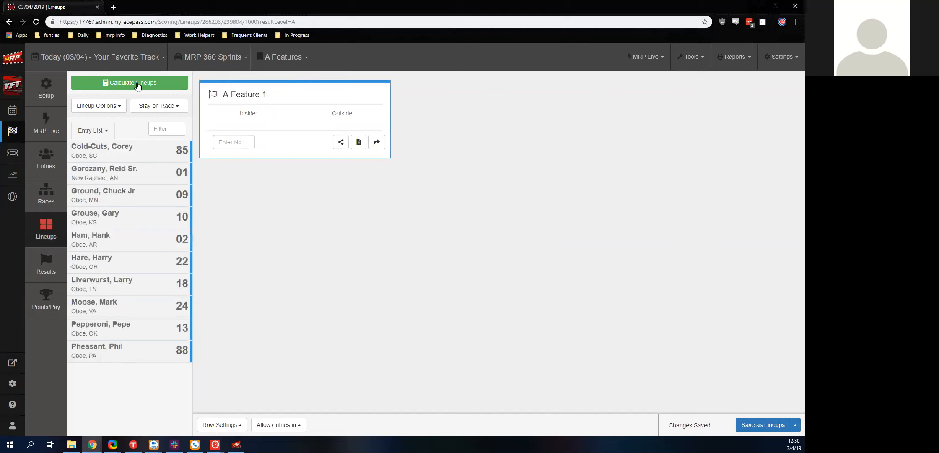
click(160, 88)
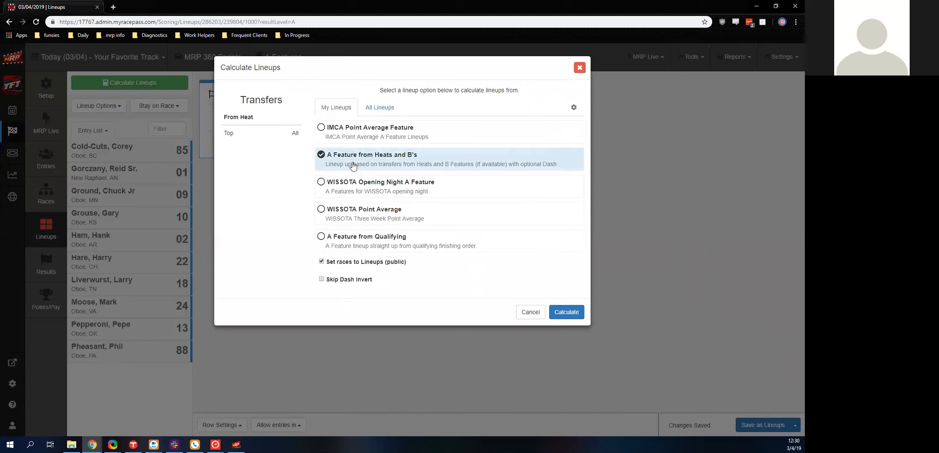
click(558, 319)
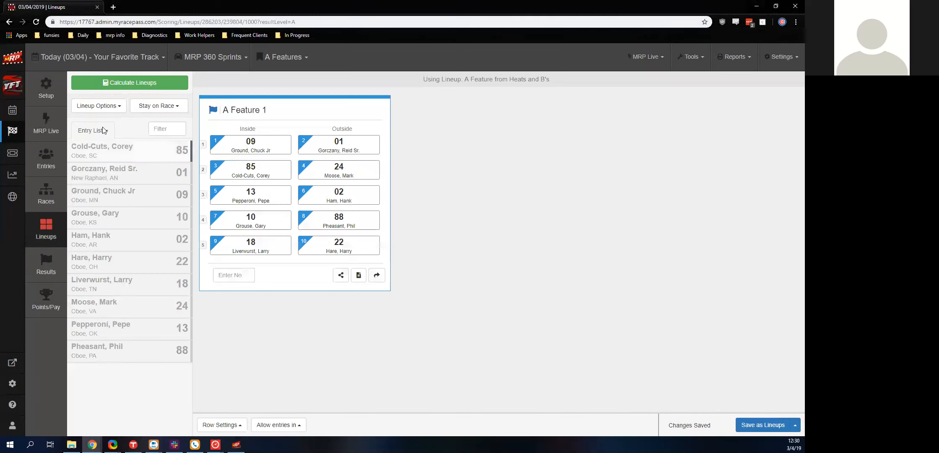
- Try a four-car invert on the A Feature 1 lineup, and apply the same invert again to restore the order
click(106, 110)
click(111, 106)
click(108, 107)
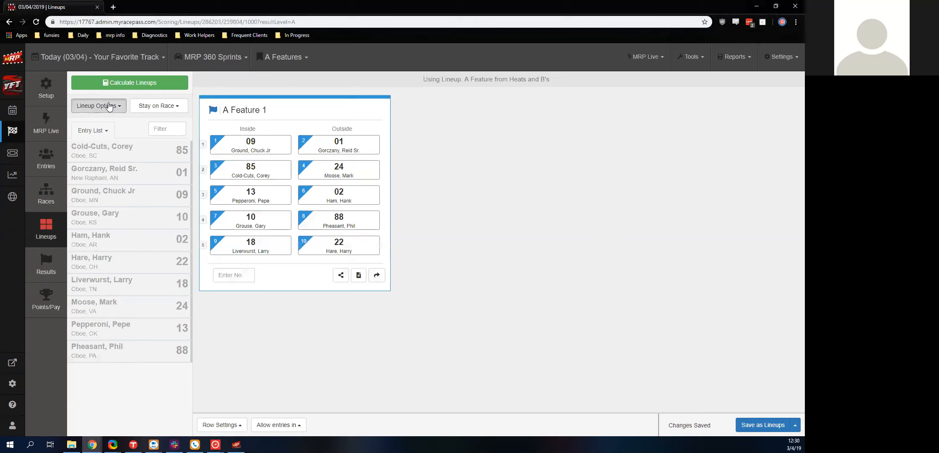
mouse_move(99, 122)
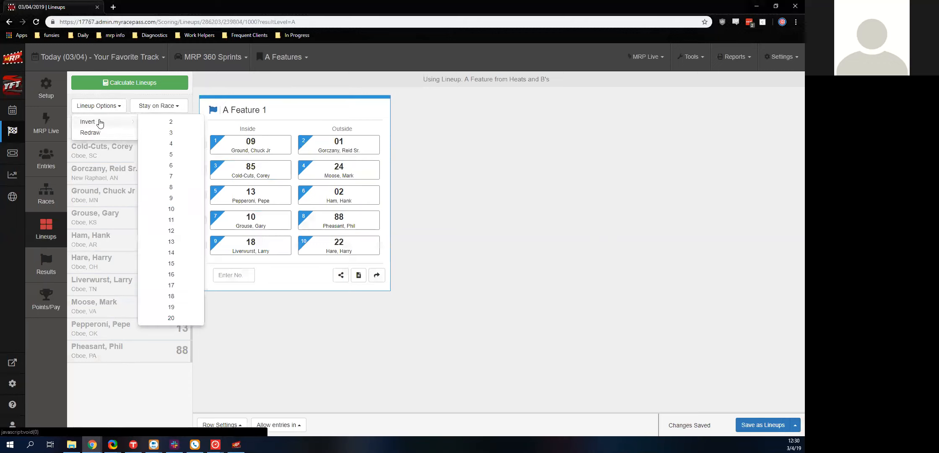
click(177, 144)
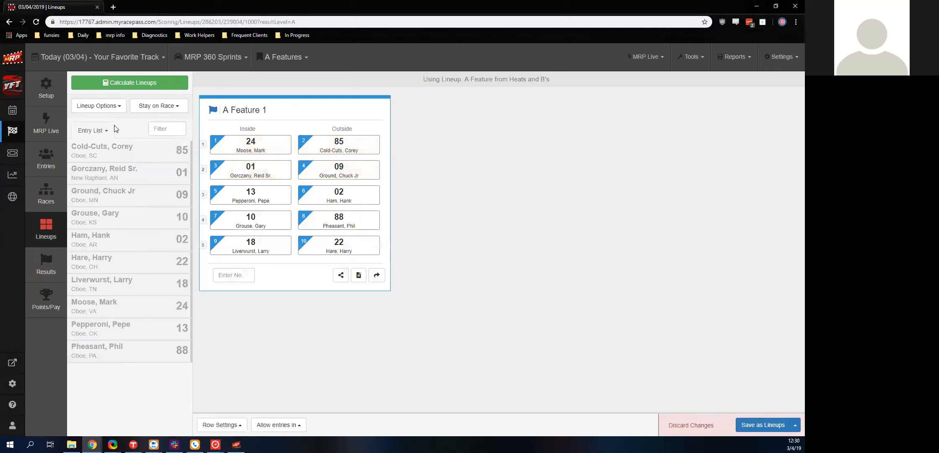
click(96, 105)
mouse_move(109, 126)
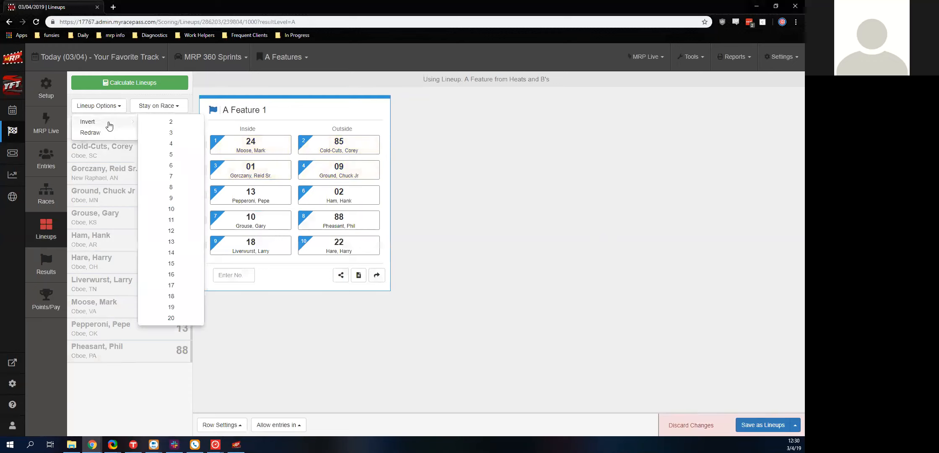
click(170, 143)
- Redraw the first four competitors of A Feature 1 with automatically drawn pills for all, and save the redraw
click(102, 107)
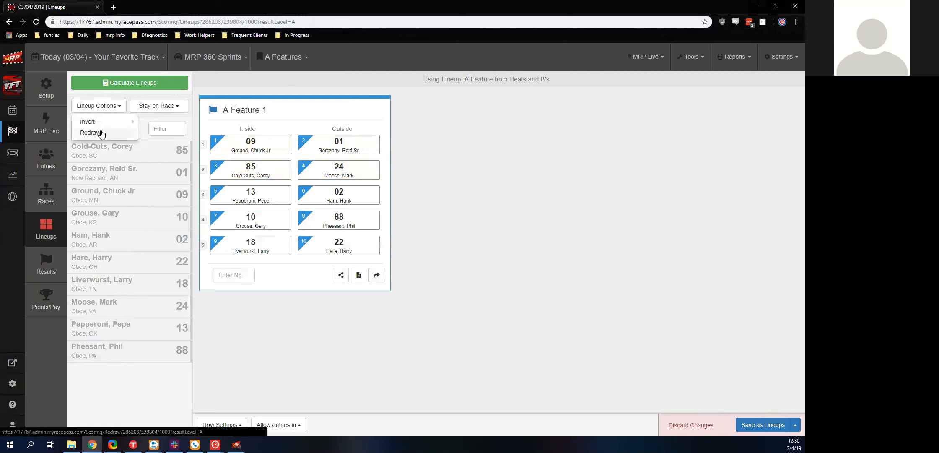
click(100, 133)
click(519, 121)
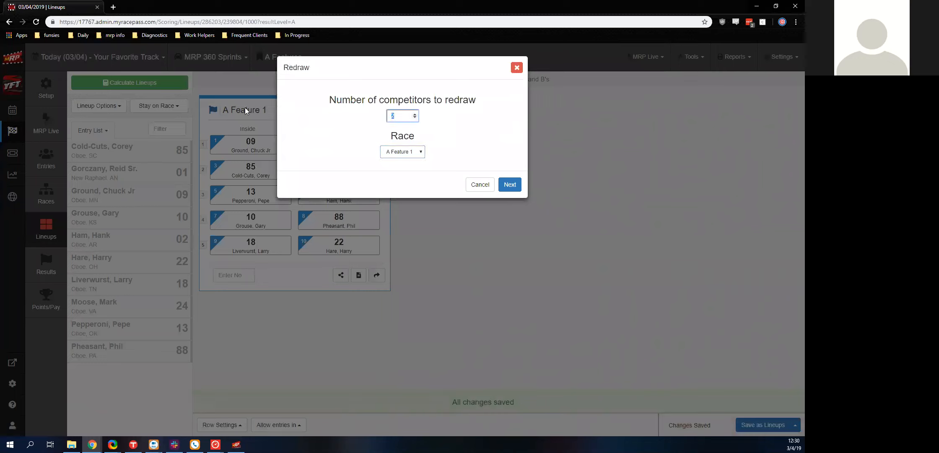
key(Return)
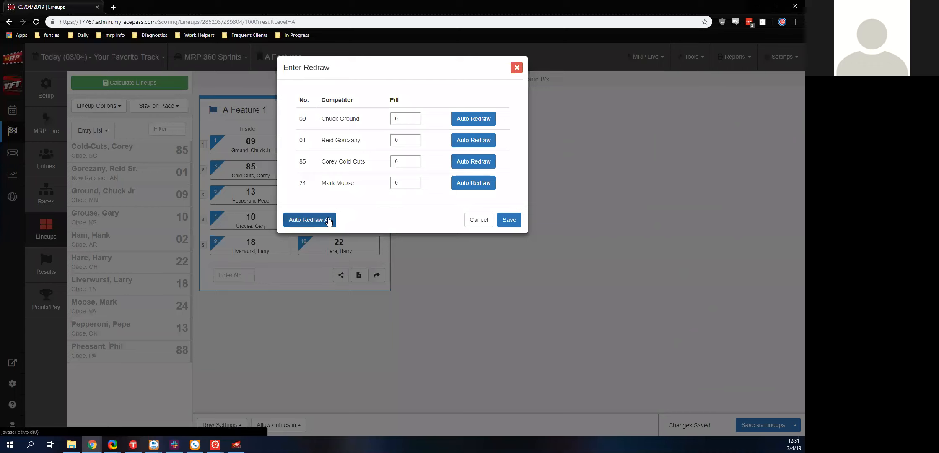
click(329, 221)
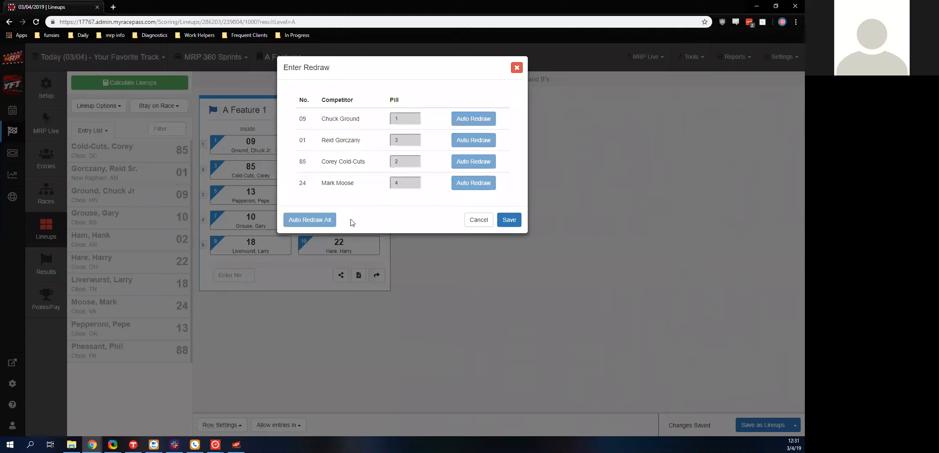
key(Return)
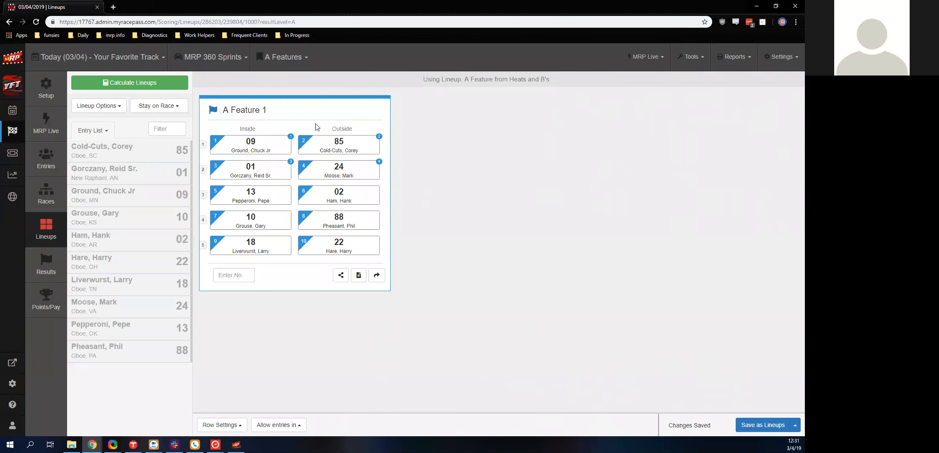
- Send the lineups to the timing computer through MRP Live and switch to the Orbits windows
mouse_move(379, 139)
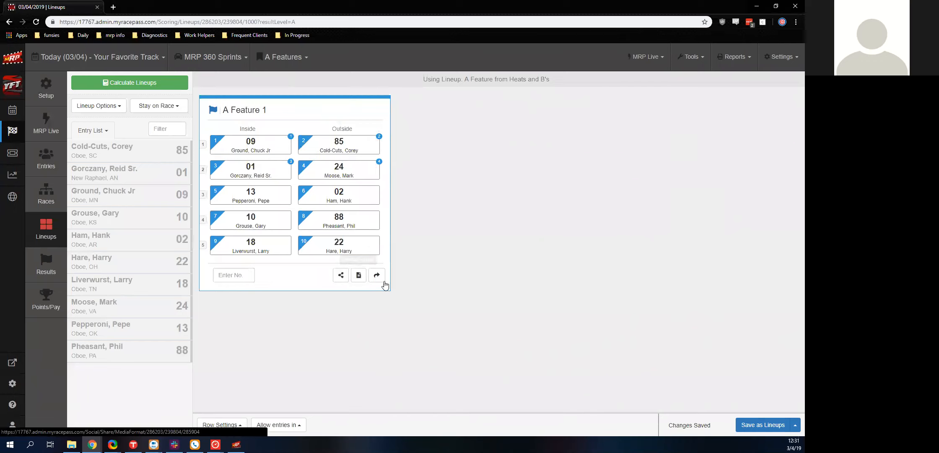
click(652, 62)
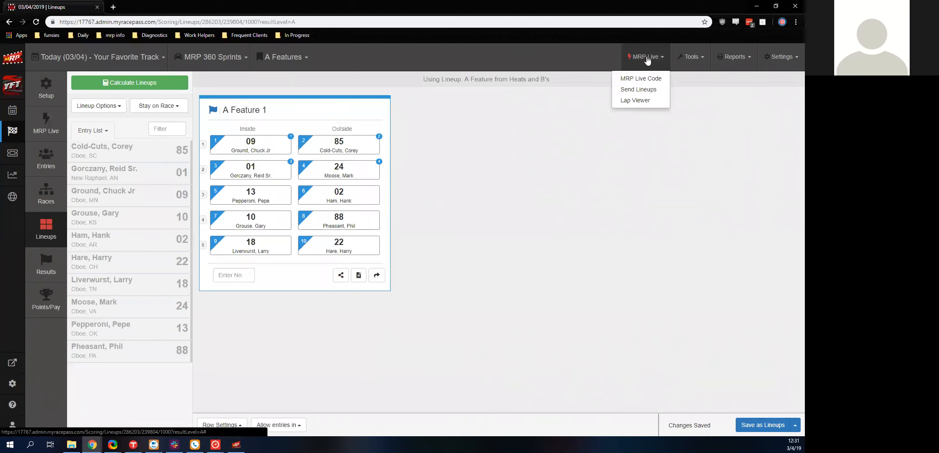
click(643, 89)
click(519, 69)
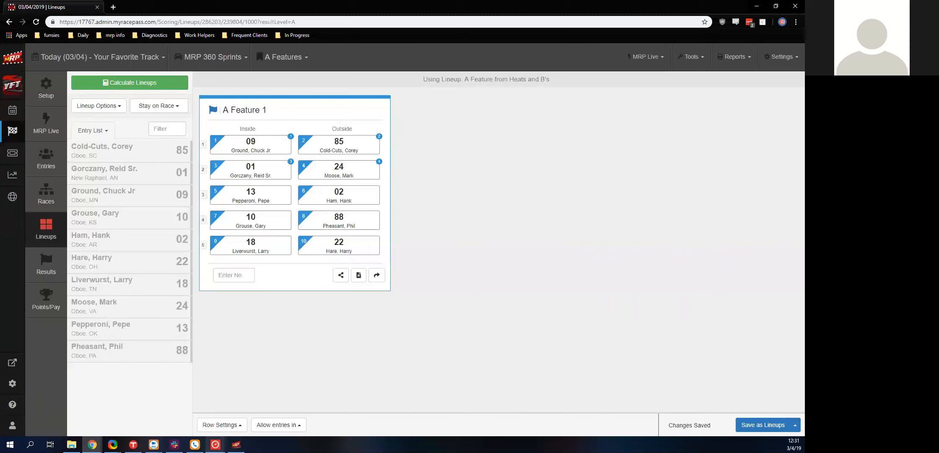
click(215, 444)
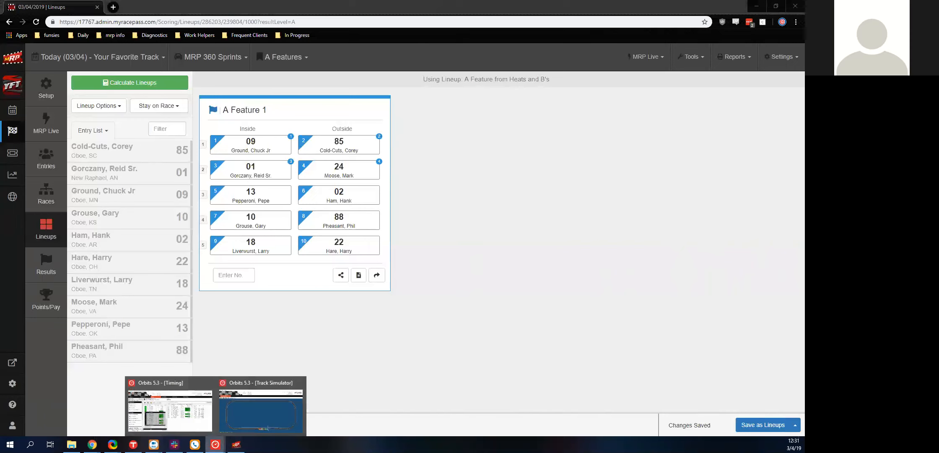
- Switch to Orbits and try to import the groups and runs from the Runs file in the 3-4 folder
click(194, 417)
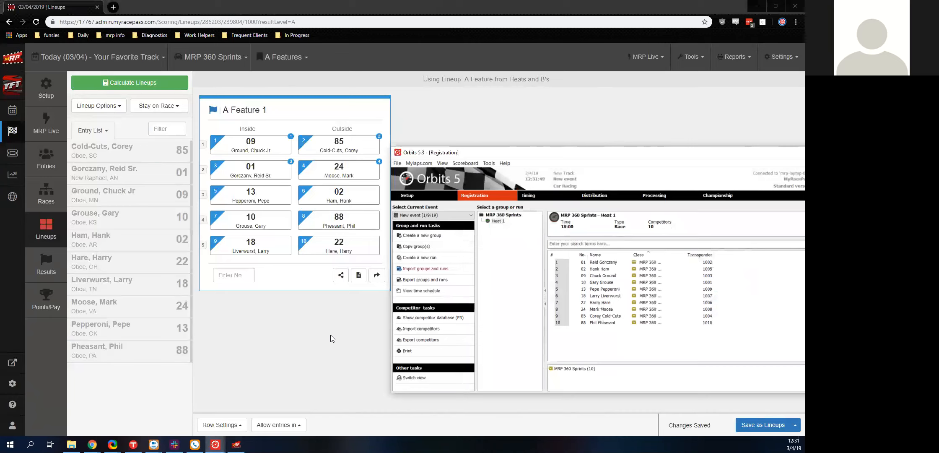
key(Return)
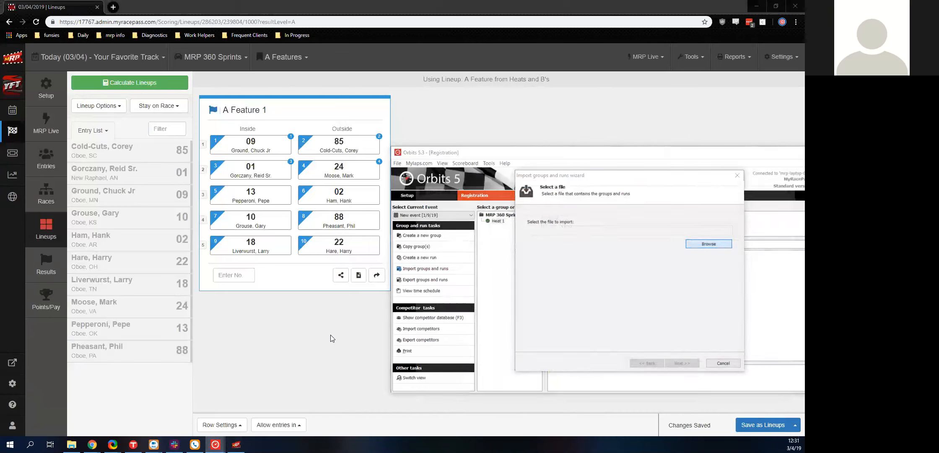
key(Down)
key(Down)
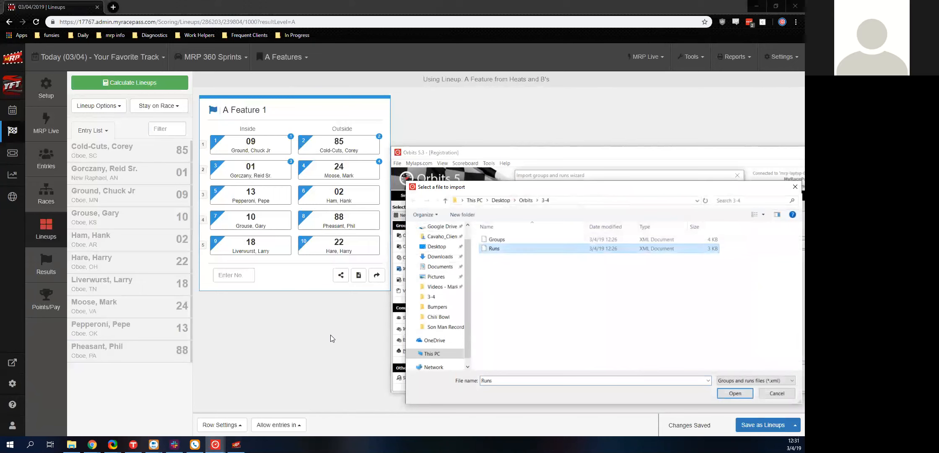
key(Return)
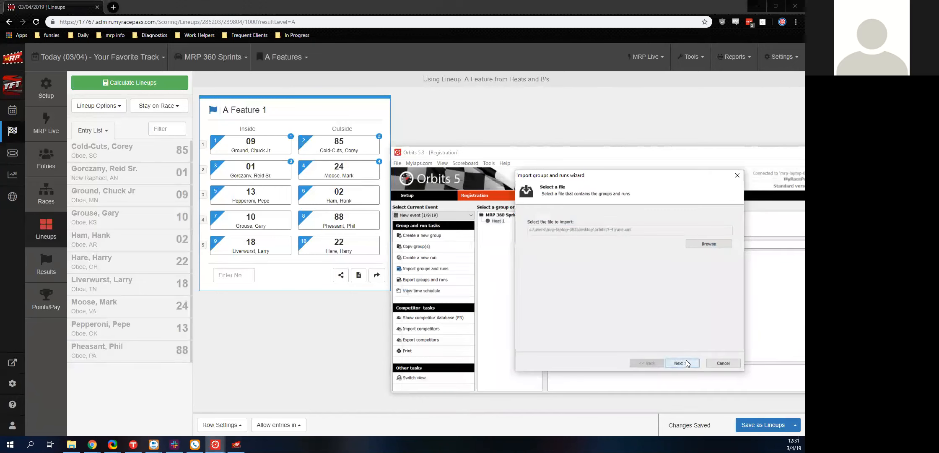
click(679, 363)
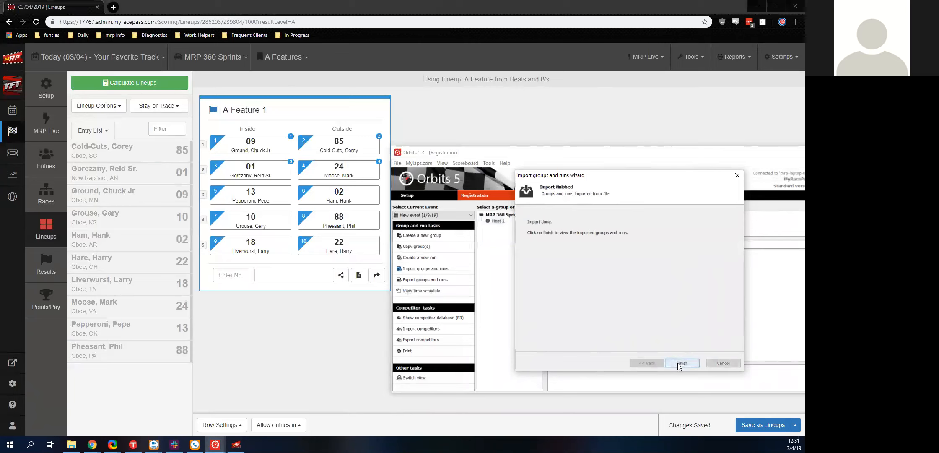
click(681, 363)
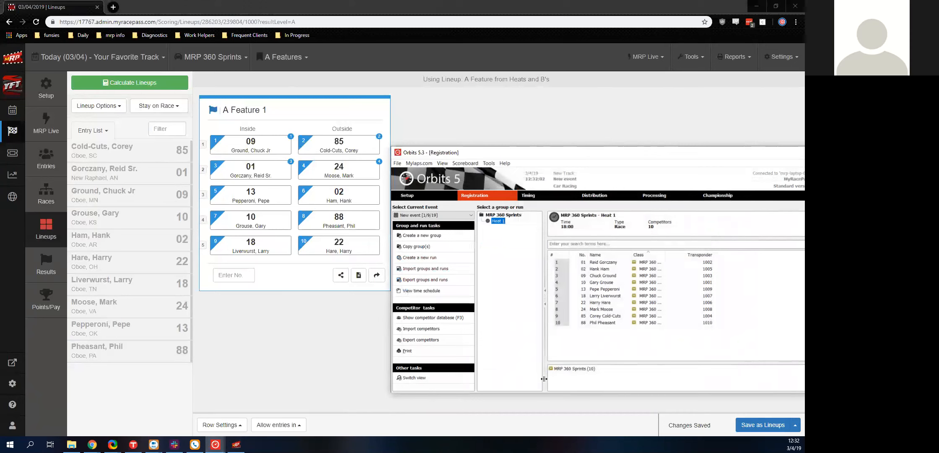
- Switch back to MyRacePass, save the A Feature 1 lineup and send the lineups through MRP Live
click(761, 432)
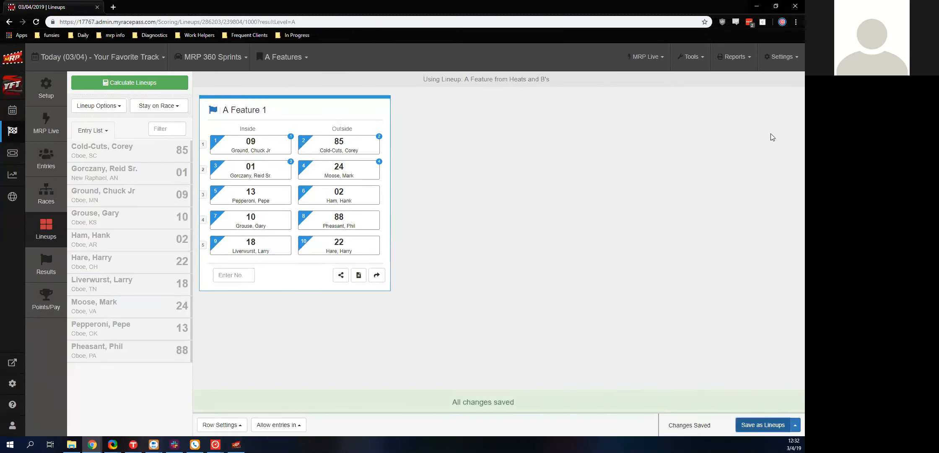
click(646, 56)
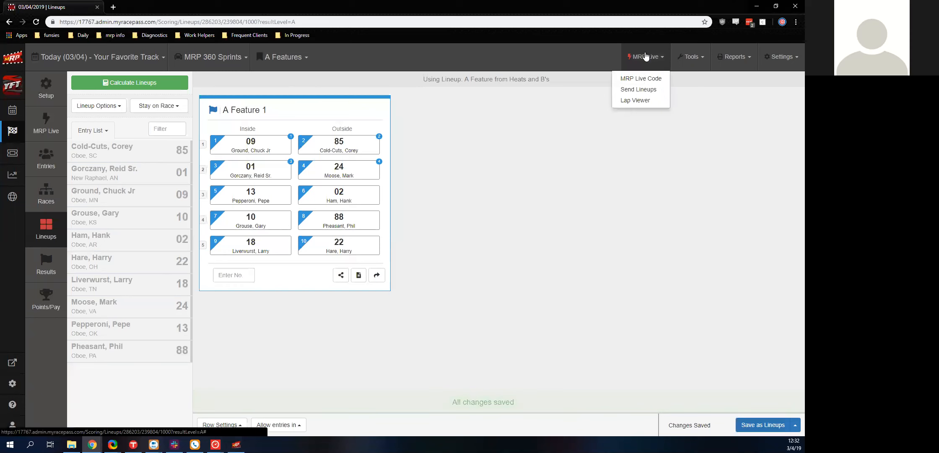
click(638, 89)
click(517, 64)
- Switch to Orbits and import the groups and runs from the updated Runs file in the 3-4 folder
mouse_move(215, 444)
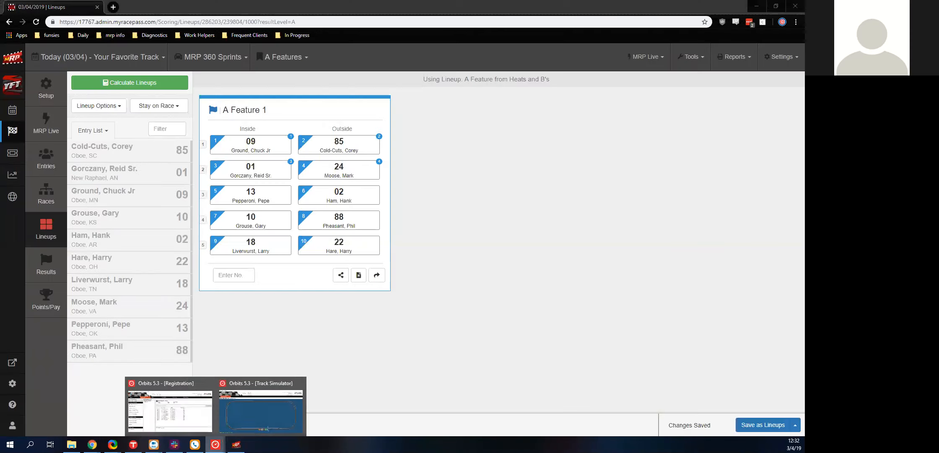
click(204, 419)
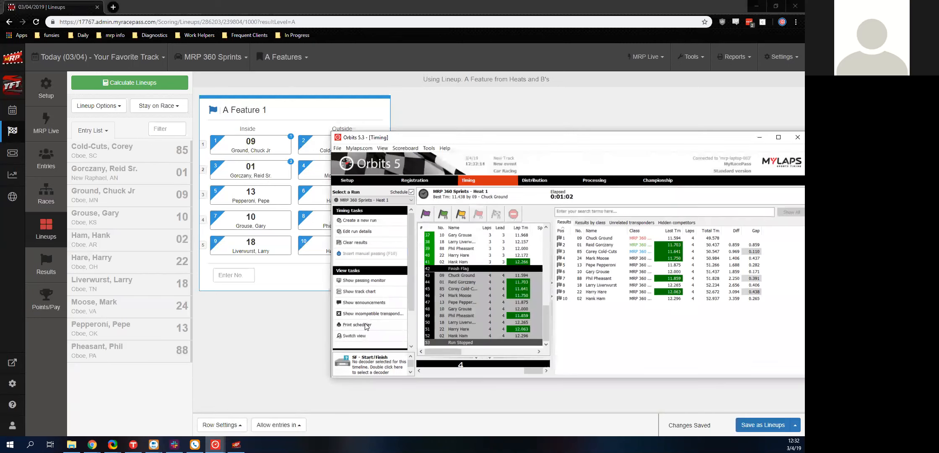
click(356, 254)
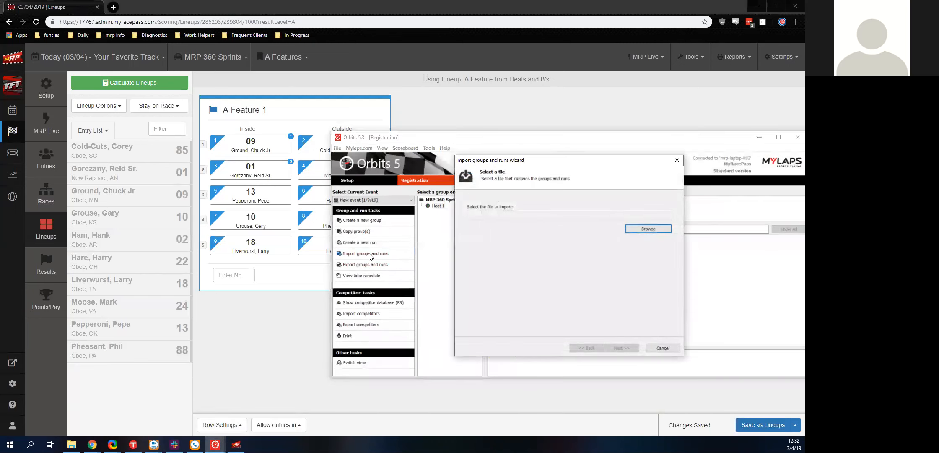
click(494, 233)
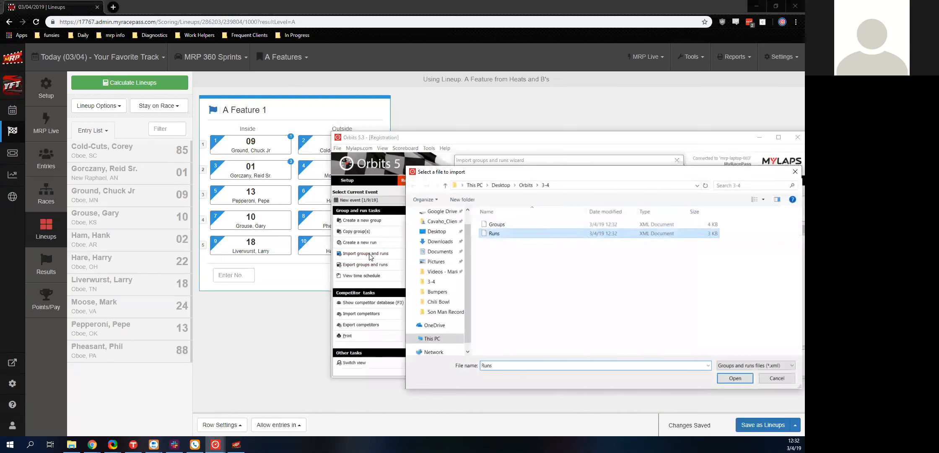
click(734, 378)
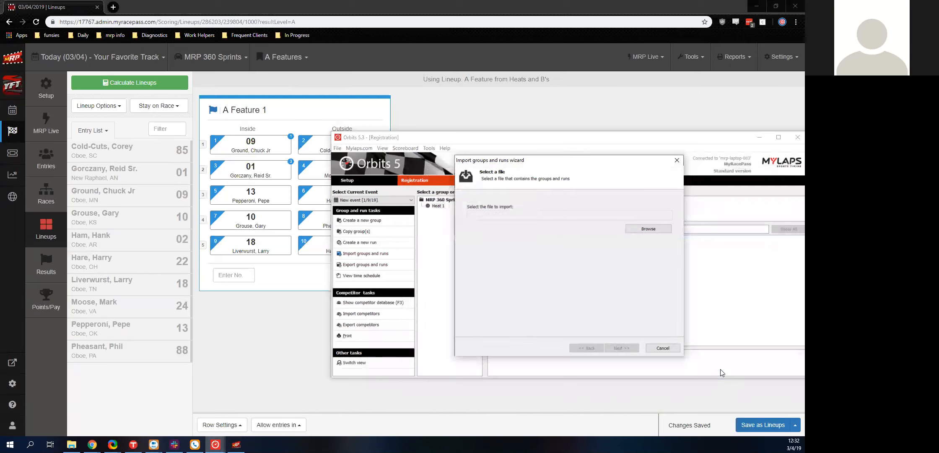
click(625, 349)
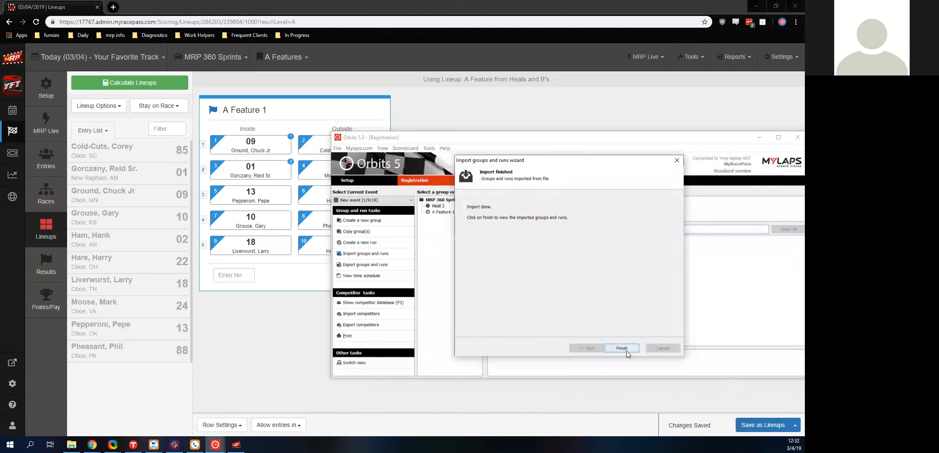
click(623, 349)
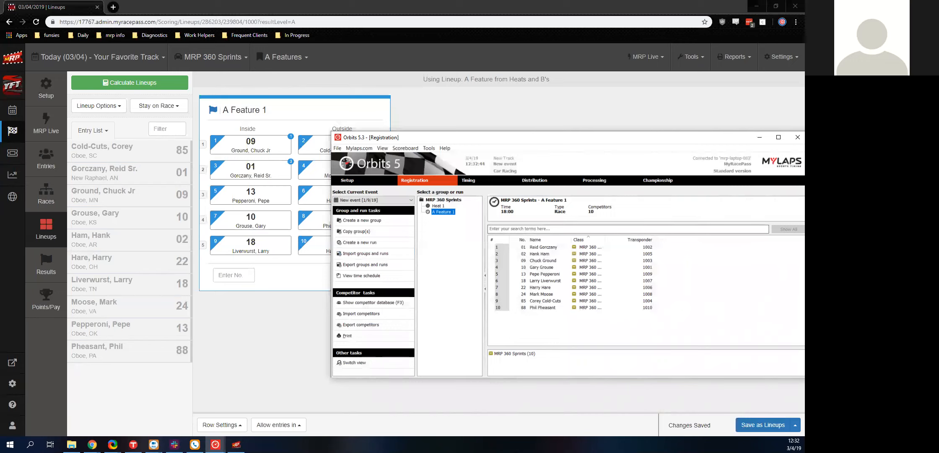
- Bring up the Track Simulator, start timing A Feature 1 with the green flag and run the simulation
click(215, 444)
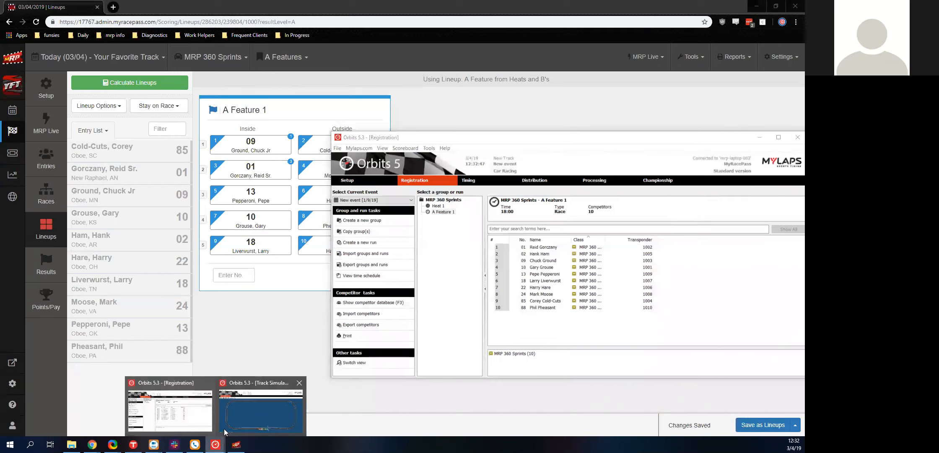
click(251, 406)
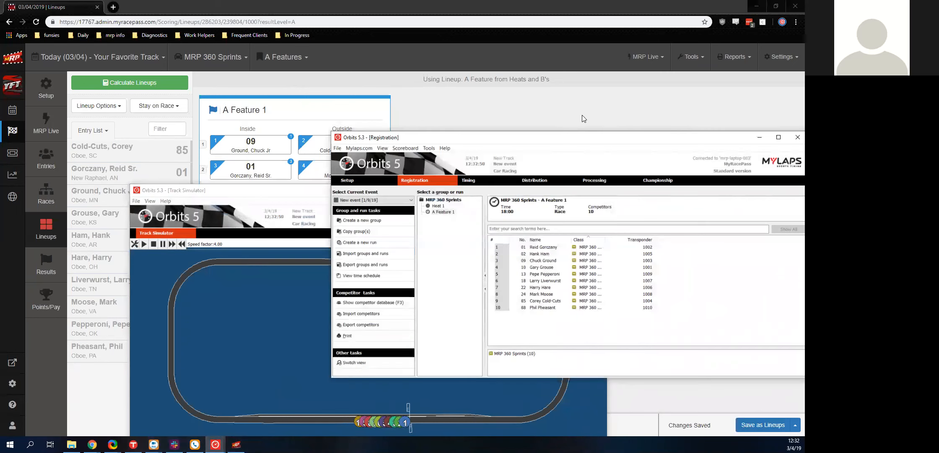
key(F5)
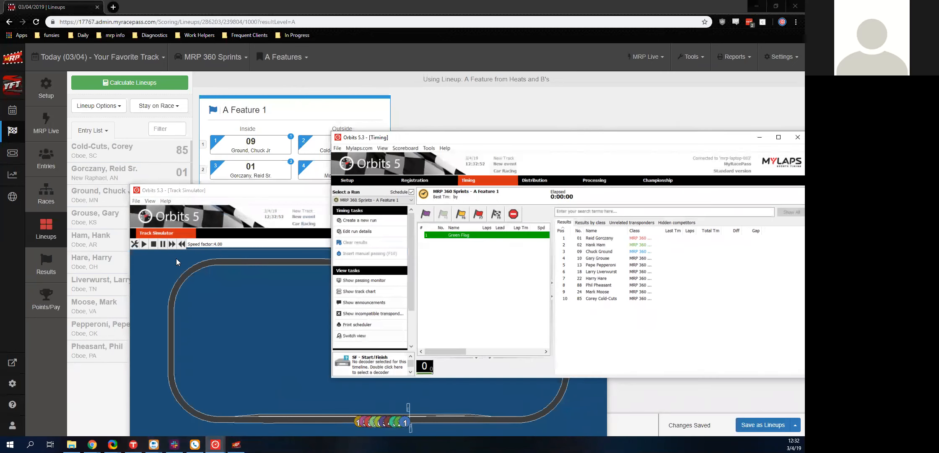
click(146, 245)
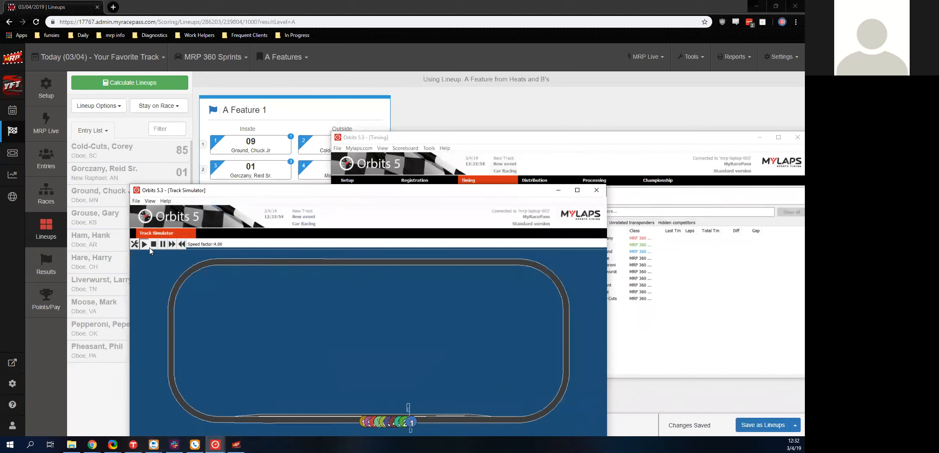
- Give A Feature 1 the finish flag in the Orbits timing window and stop the track simulation
click(610, 144)
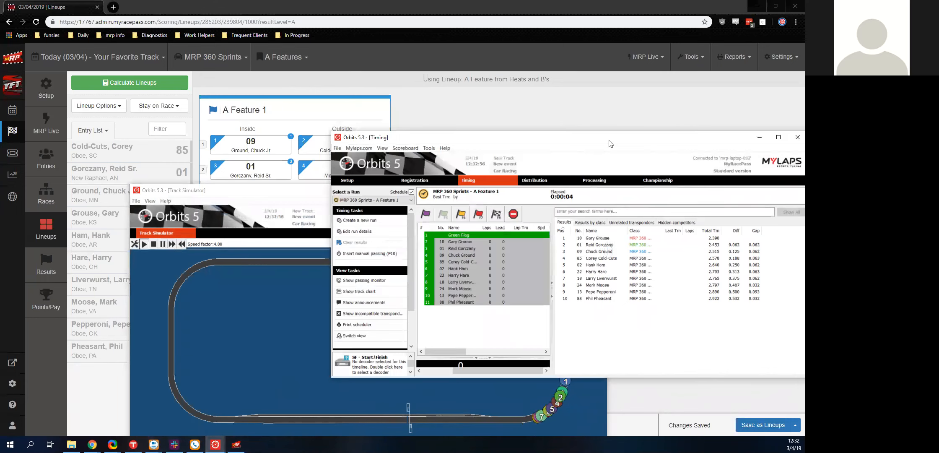
key(F8)
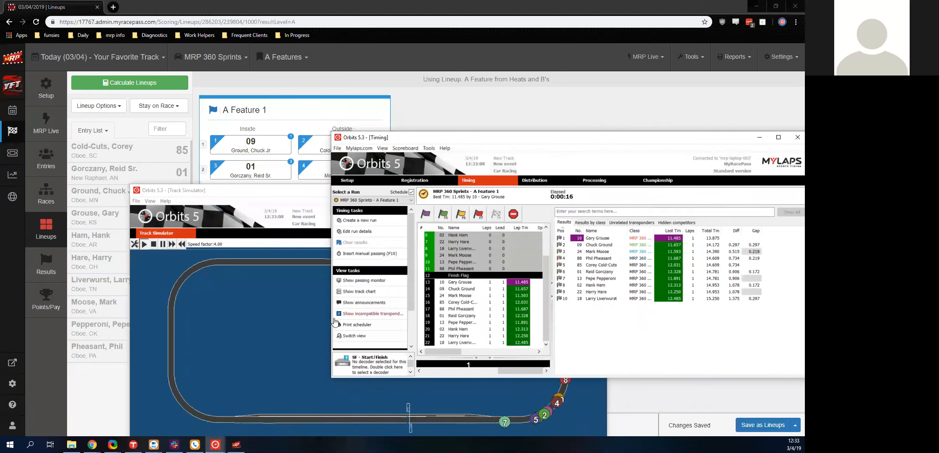
click(154, 245)
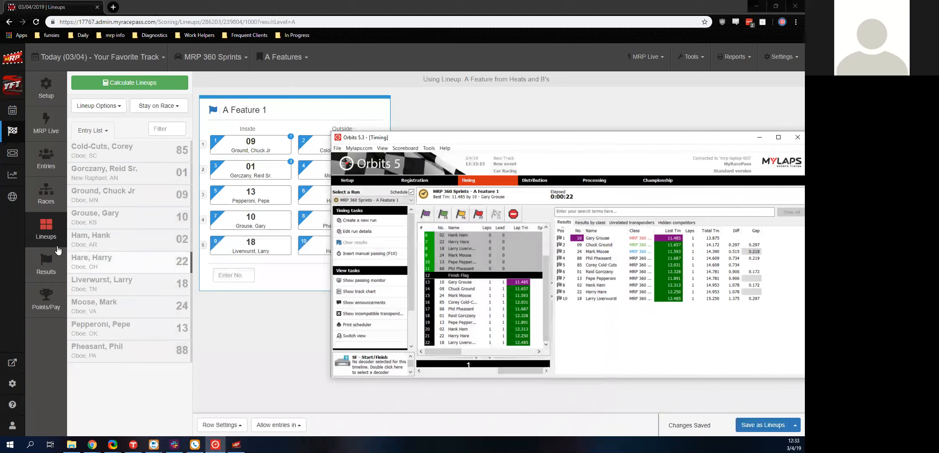
- Open the A Feature 1 results in MyRacePass and stop the timing of that run in Orbits
click(46, 263)
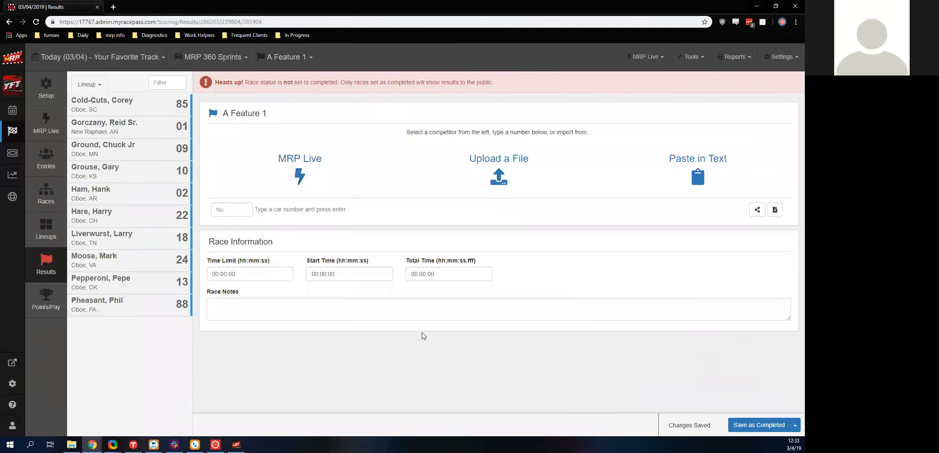
click(215, 445)
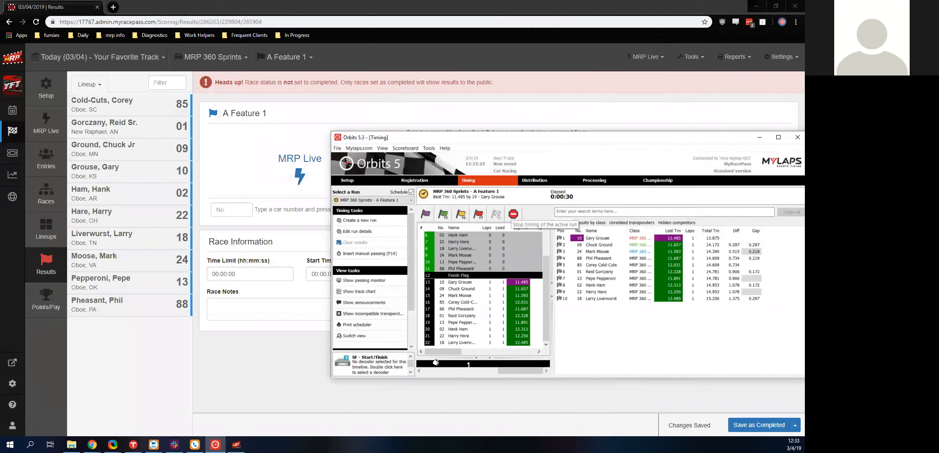
click(513, 214)
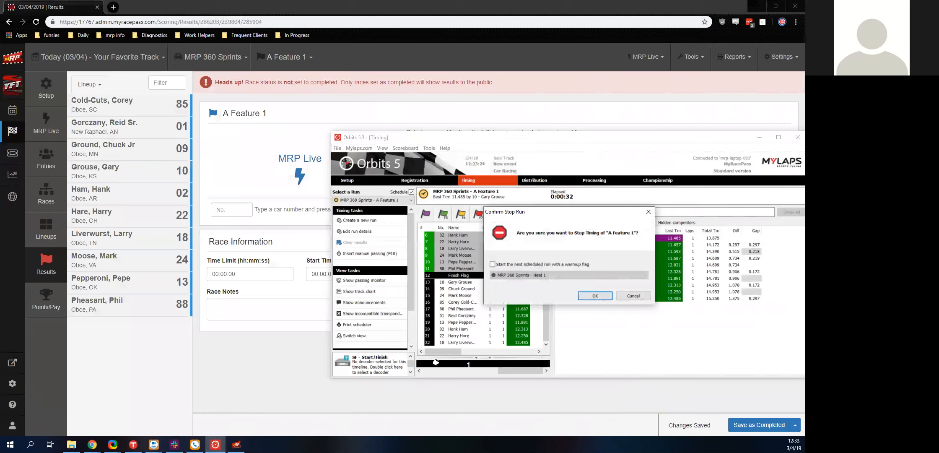
click(595, 296)
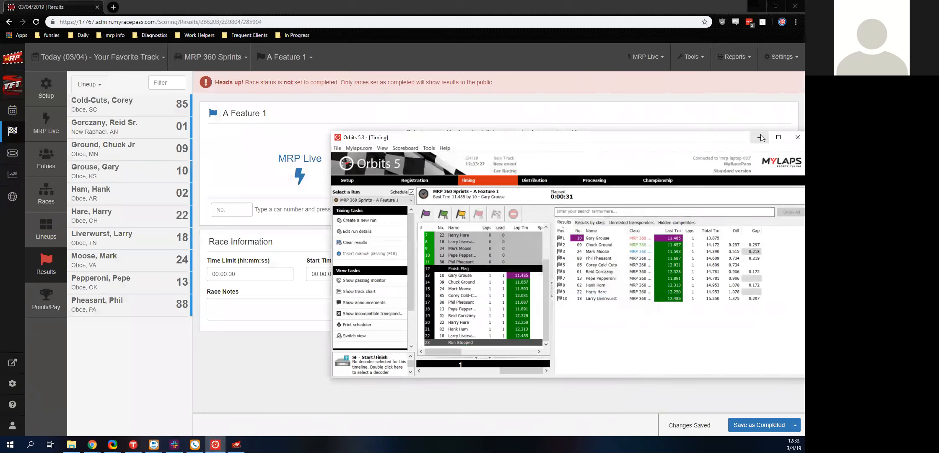
- Return to MyRacePass, reload the results page and import the latest pending race into A Feature 1
click(761, 137)
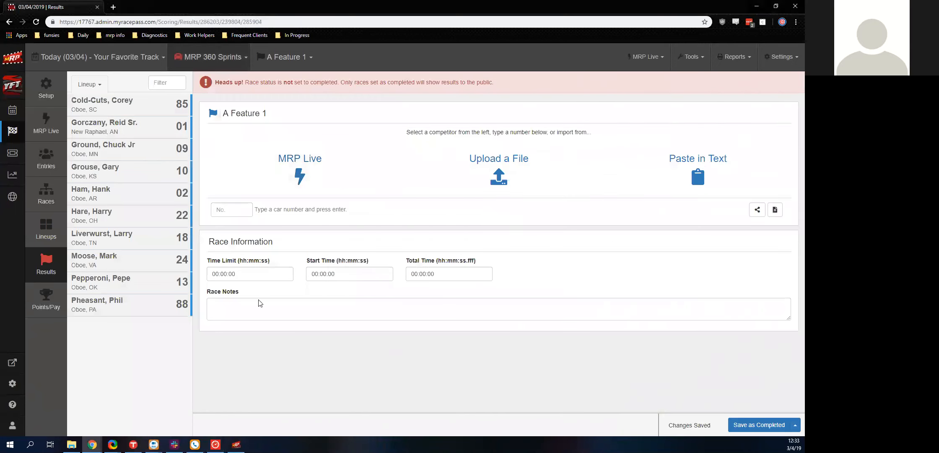
click(35, 22)
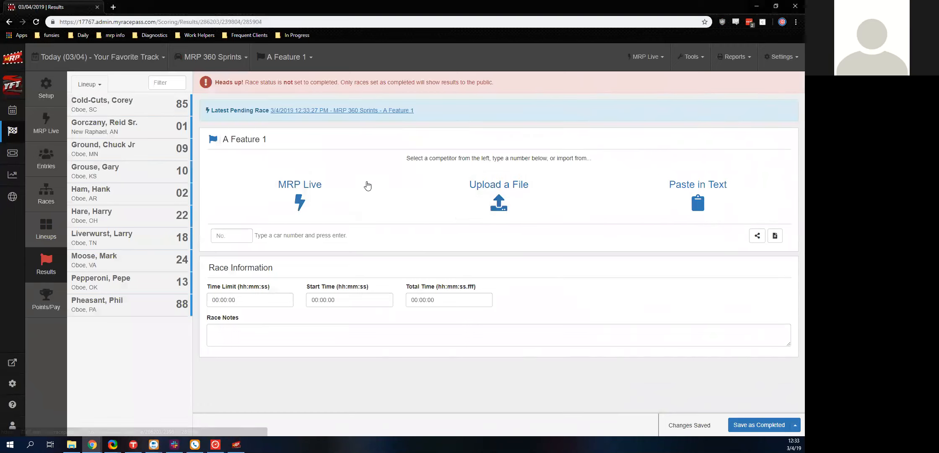
click(334, 112)
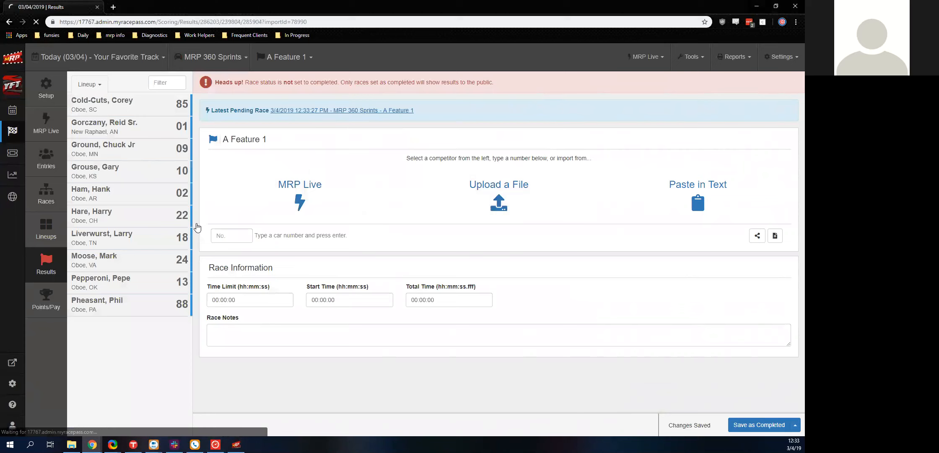
scroll(367, 219, down, 3)
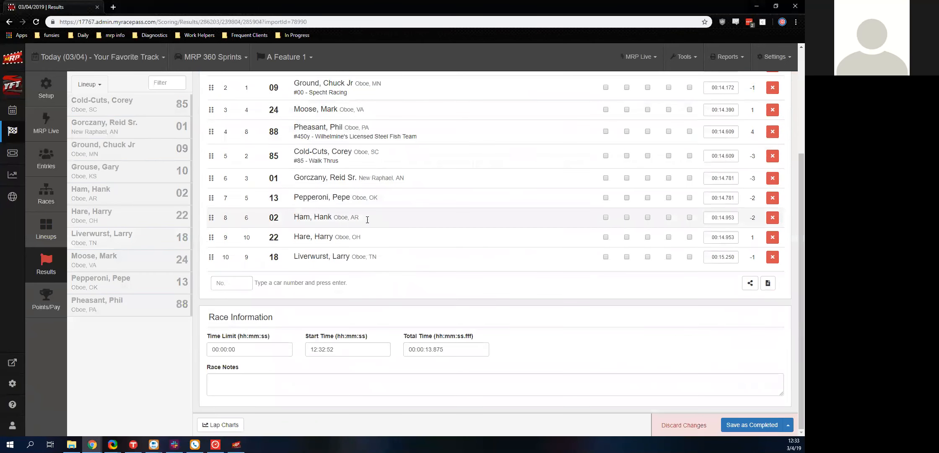
scroll(368, 219, up, 1)
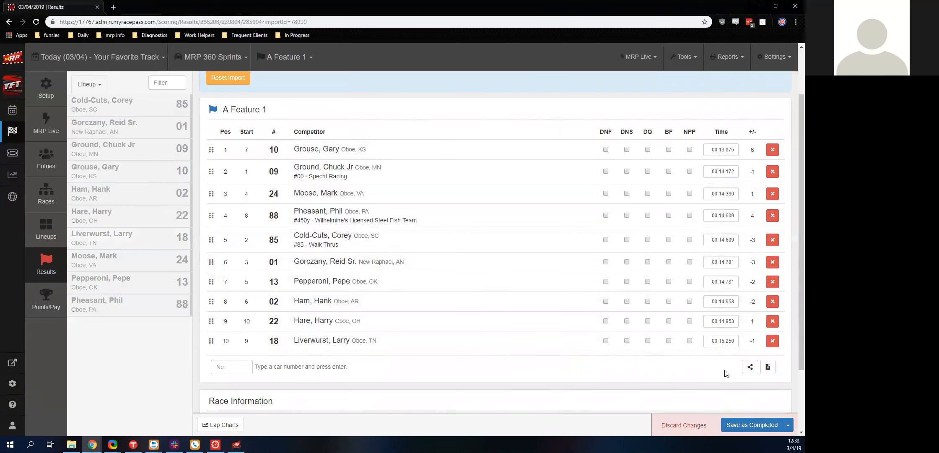
- Save the imported A Feature 1 results with the Save as Completed option and review the finishing order
click(749, 369)
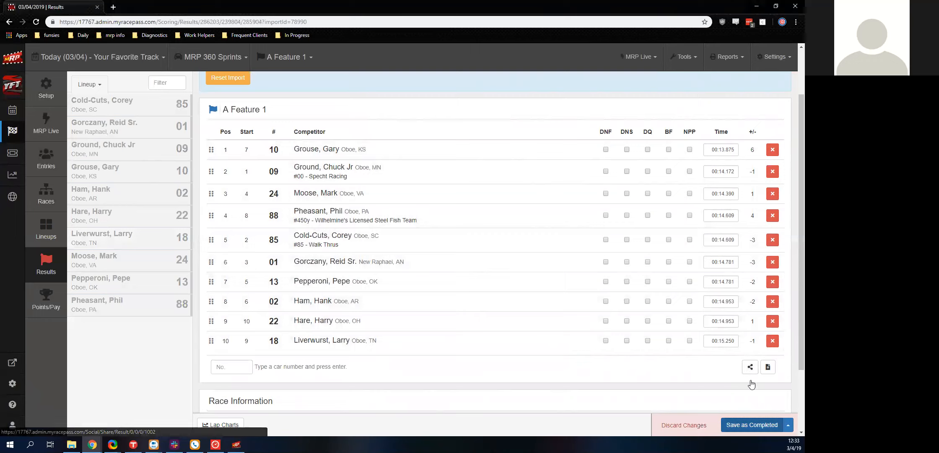
click(767, 434)
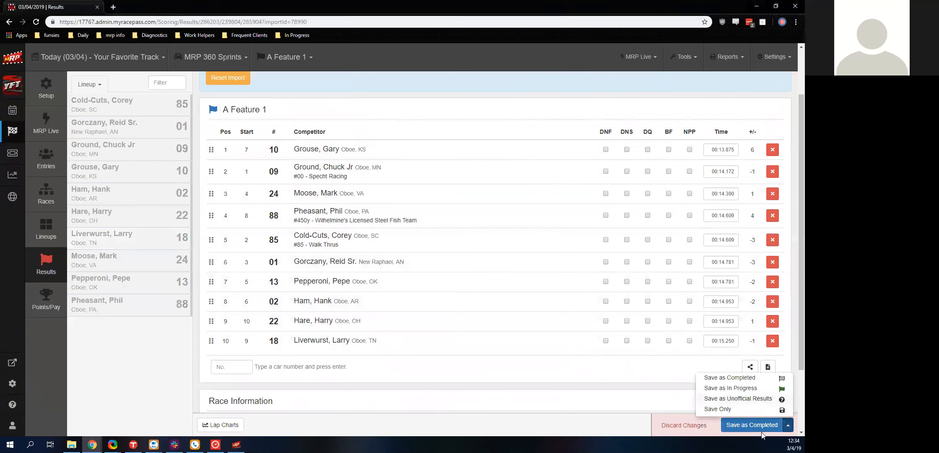
click(730, 381)
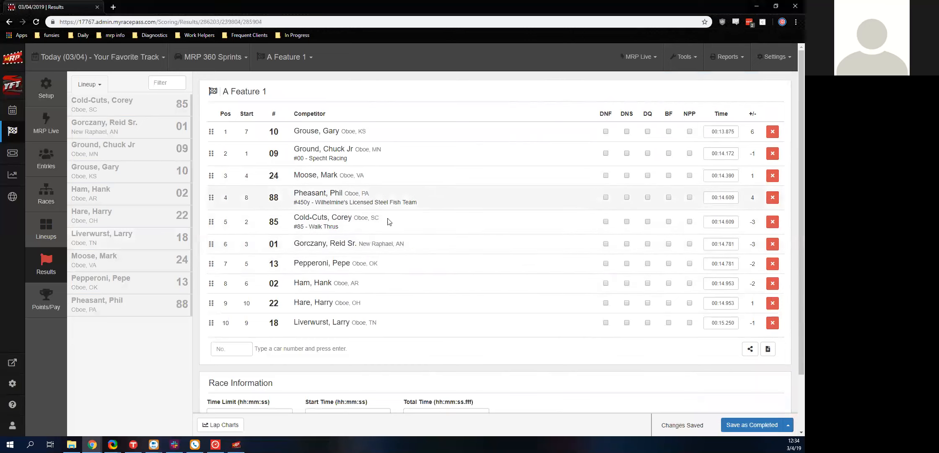
scroll(392, 224, down, 2)
scroll(377, 247, up, 2)
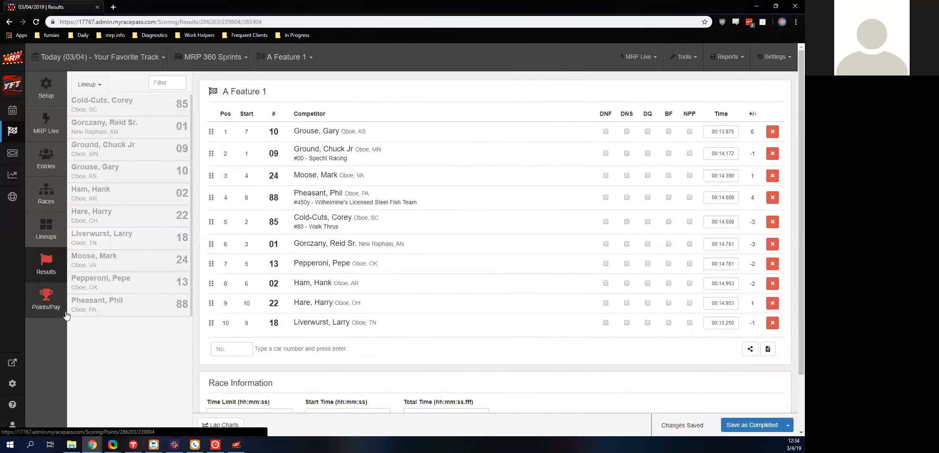
- Go to the Points/Pay page for MRP 360 Sprints and open the point schemes from the settings
click(47, 301)
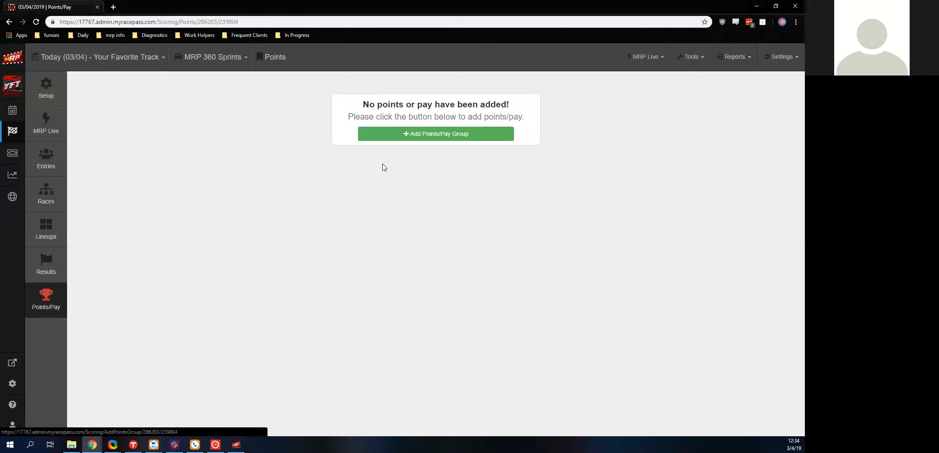
click(771, 58)
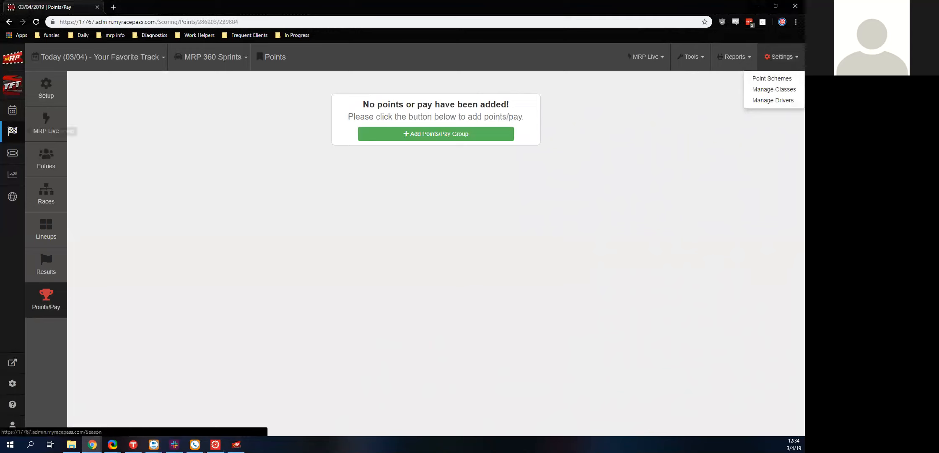
click(774, 79)
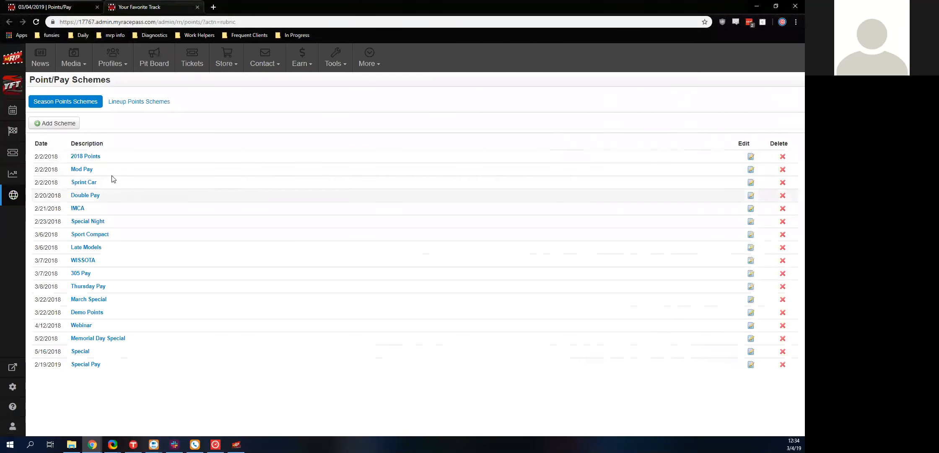
- Open the 2018 Points scheme and examine the position points of its race breakdowns, from A Feature through Heat
click(88, 157)
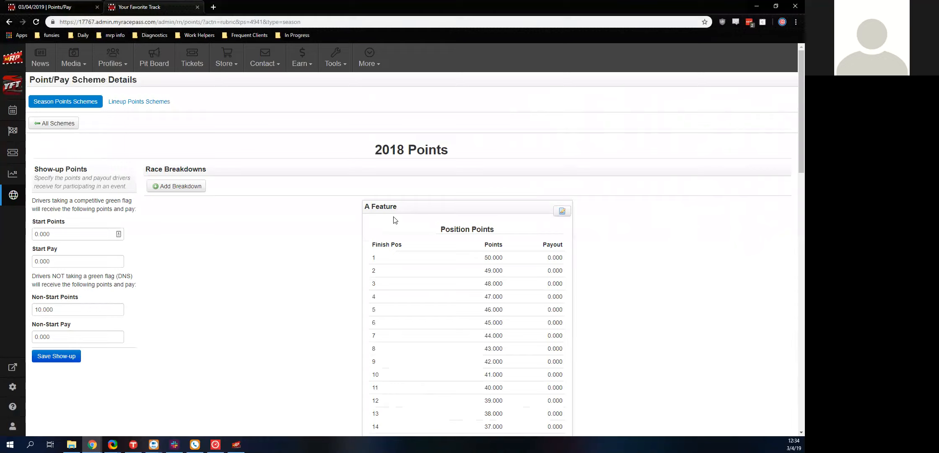
scroll(394, 220, down, 4)
scroll(394, 220, up, 1)
scroll(394, 220, up, 1)
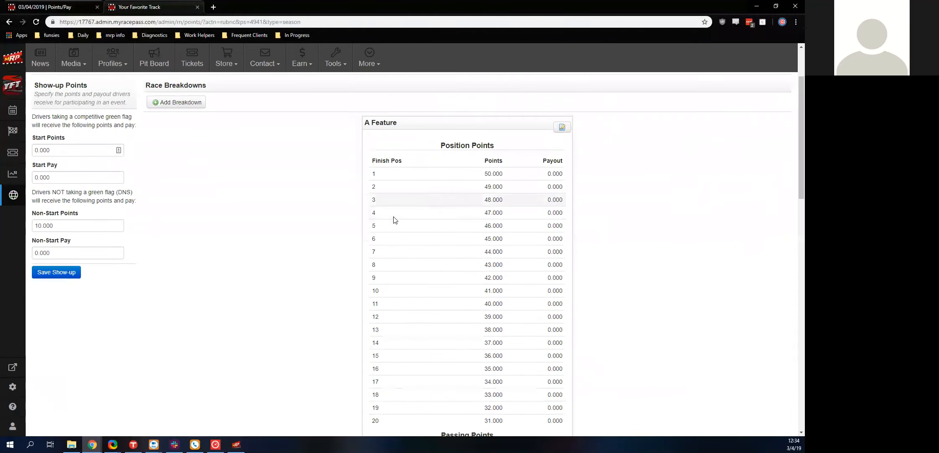
scroll(395, 219, down, 12)
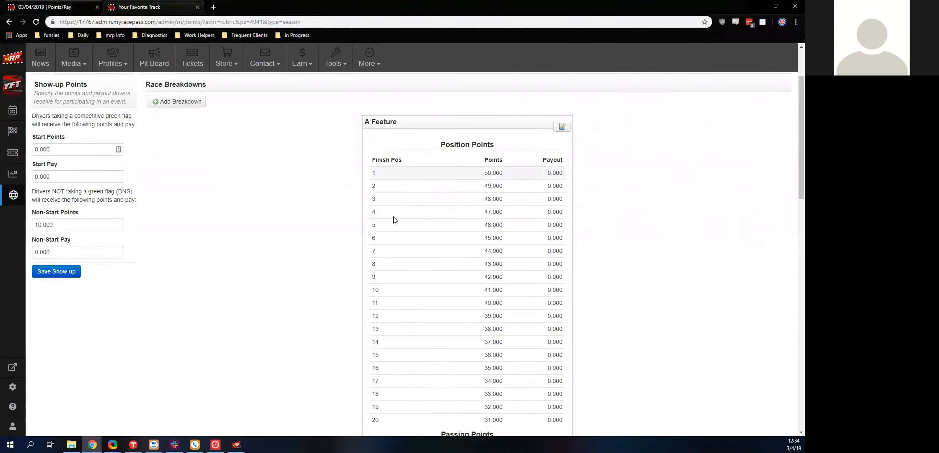
scroll(394, 220, up, 4)
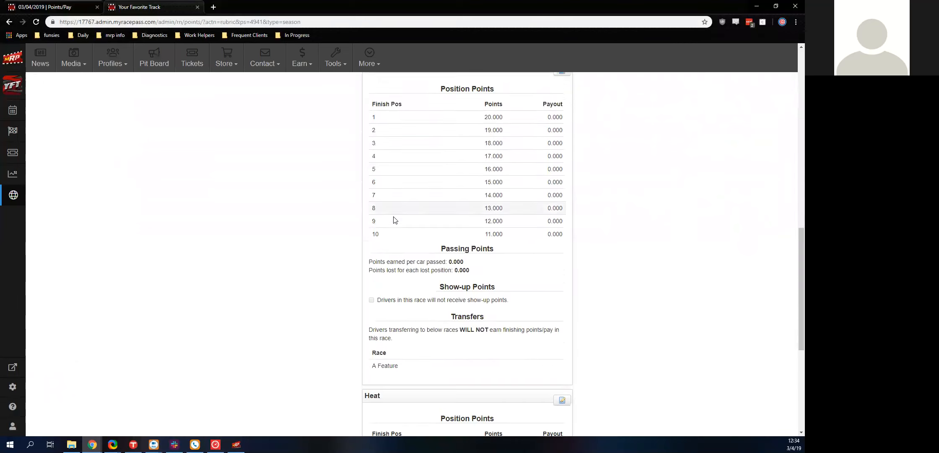
scroll(394, 220, down, 9)
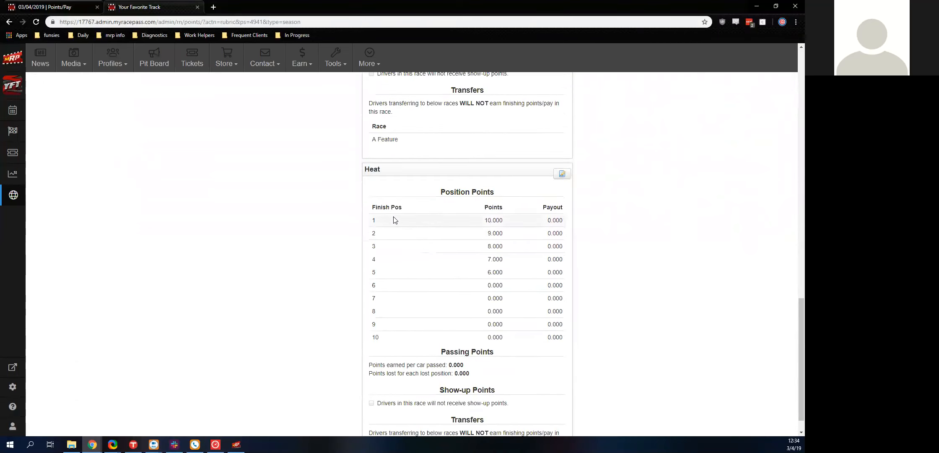
scroll(394, 220, down, 1)
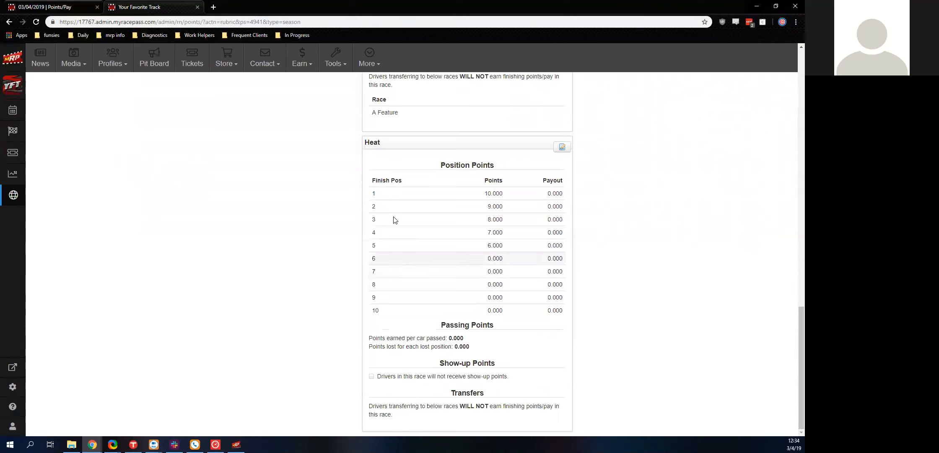
scroll(394, 219, up, 20)
scroll(404, 350, up, 4)
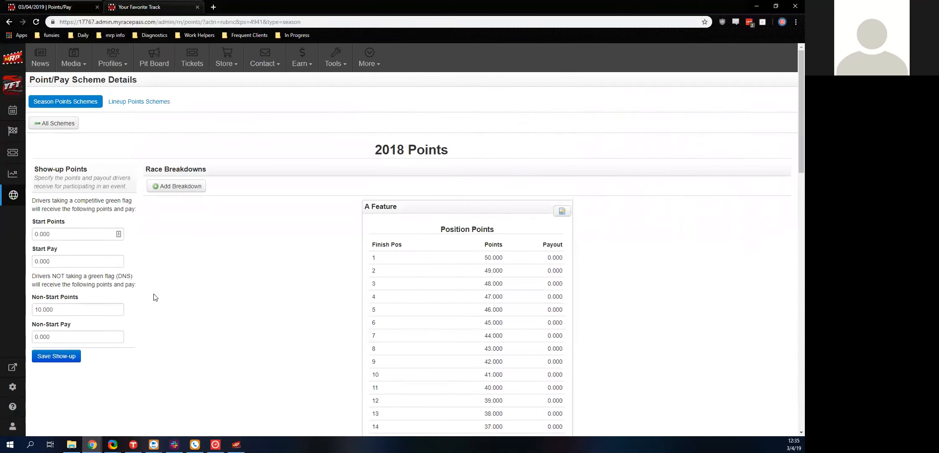
- Return to the list of all schemes and add a season scheme named March Fourth Pay with the global points scheme N/A
click(47, 124)
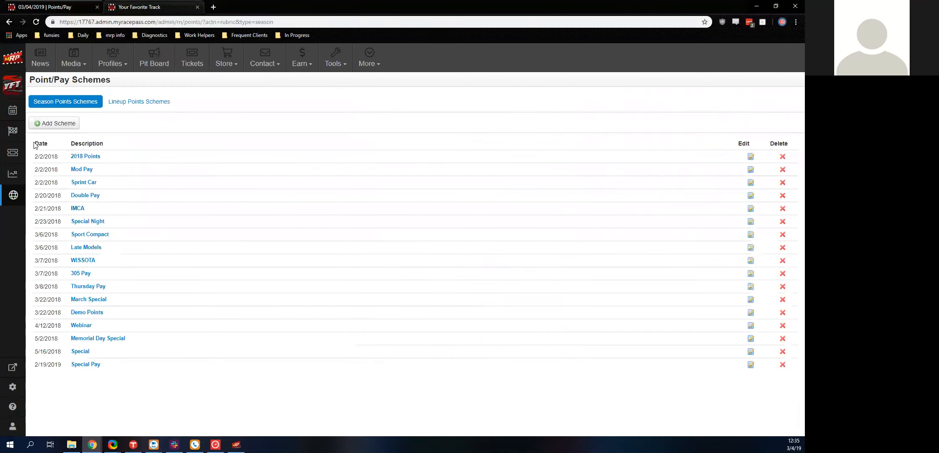
click(48, 122)
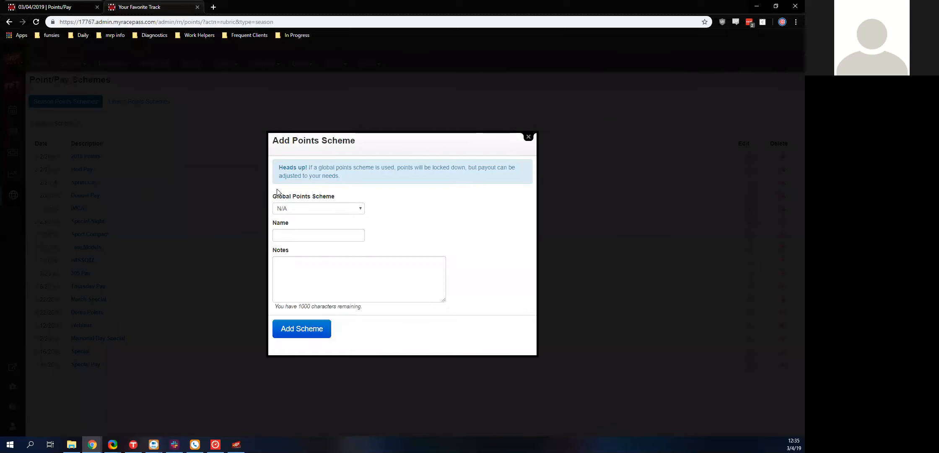
click(319, 212)
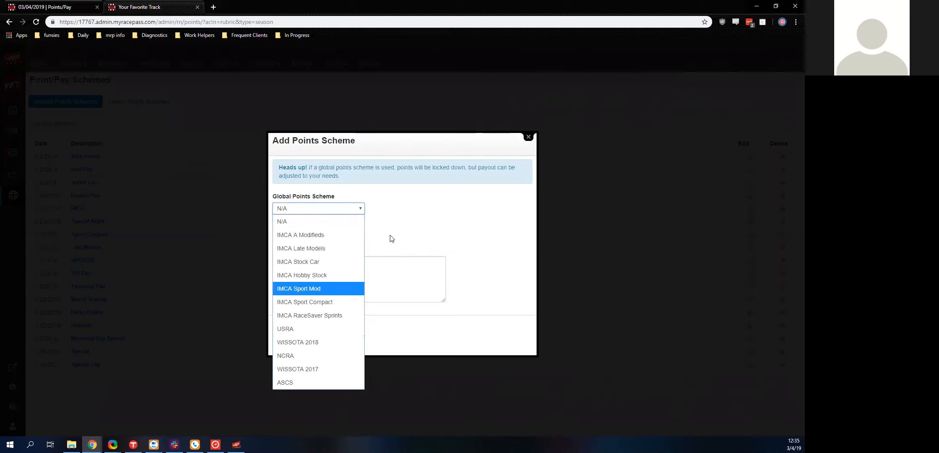
click(287, 210)
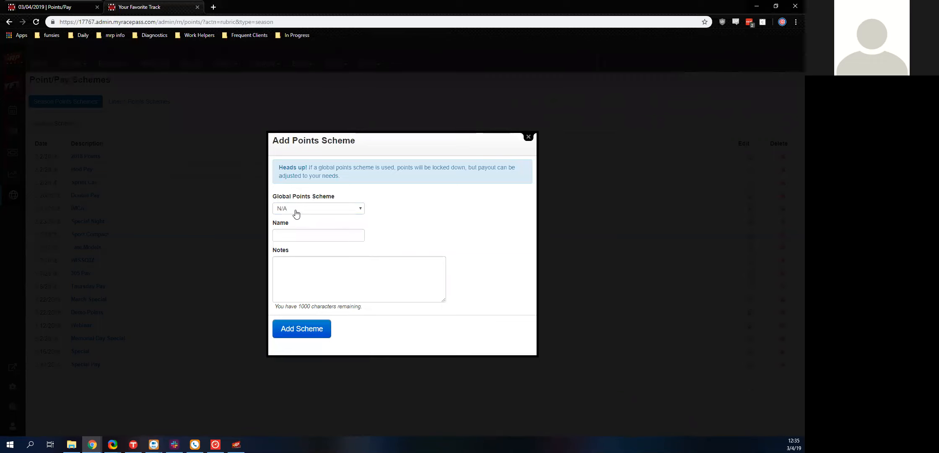
click(310, 231)
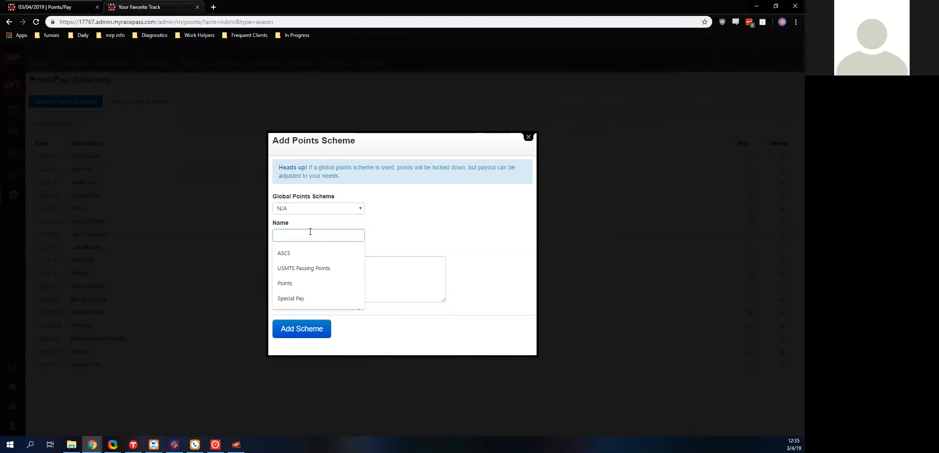
text(March Fourth Pay)
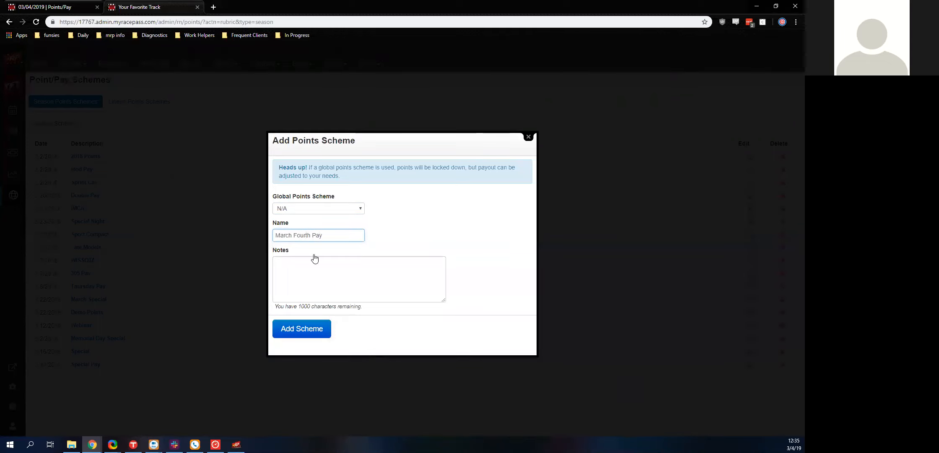
click(315, 330)
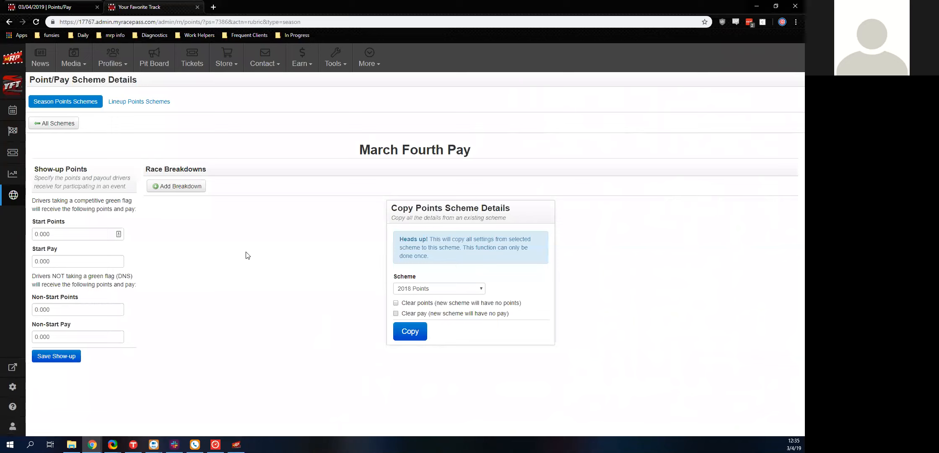
- Create an A Feature race breakdown with 10 positions, paying 800 for first and decreasing by 50 per position
click(177, 187)
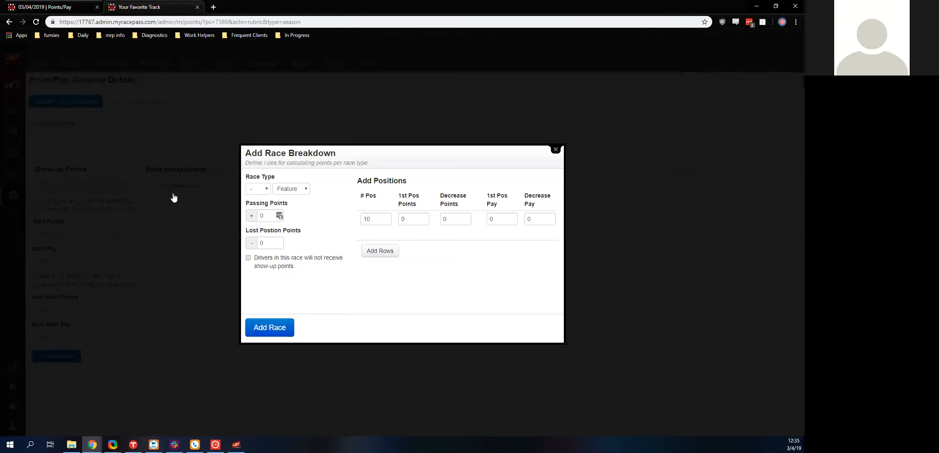
click(252, 193)
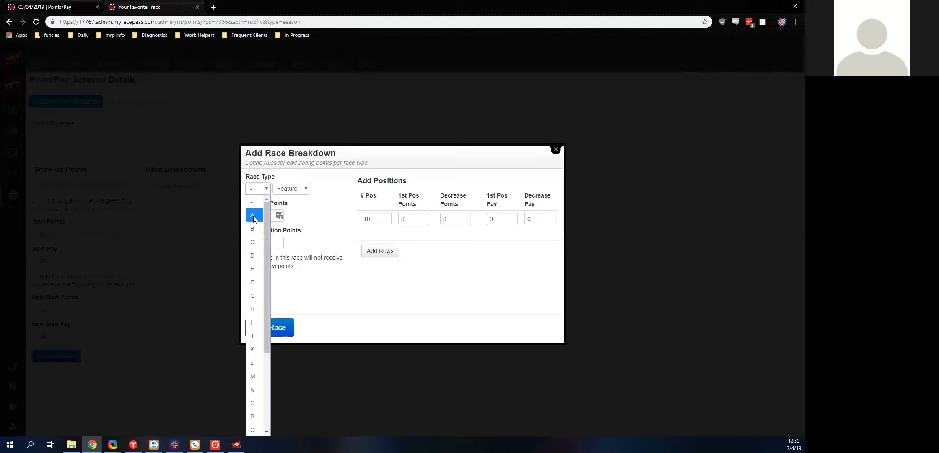
click(254, 215)
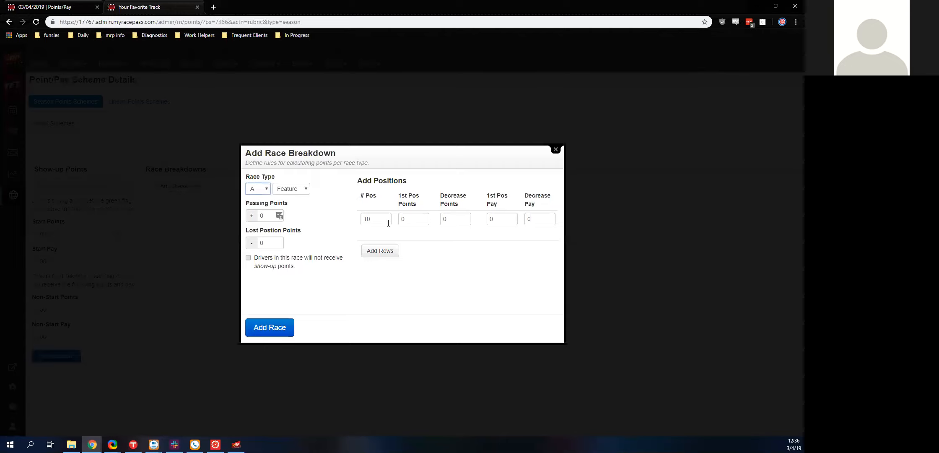
double_click(362, 215)
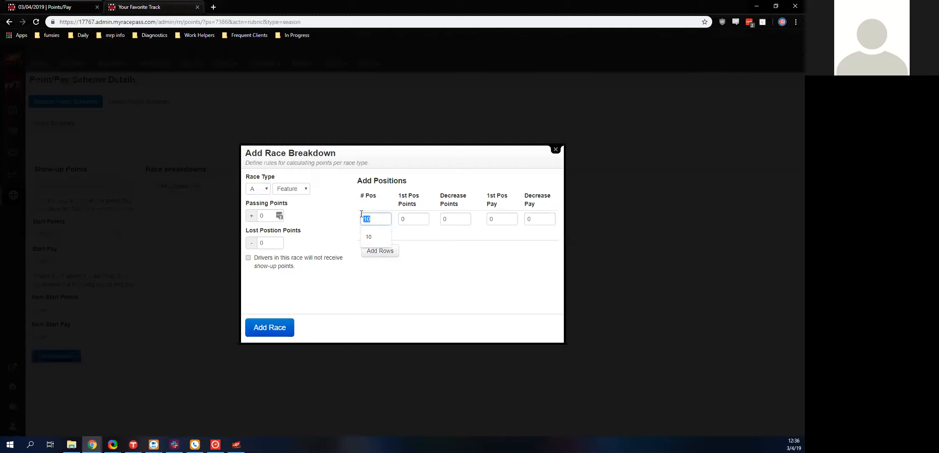
click(390, 206)
key(Tab)
key(Tab)
key(Tab)
key(Tab)
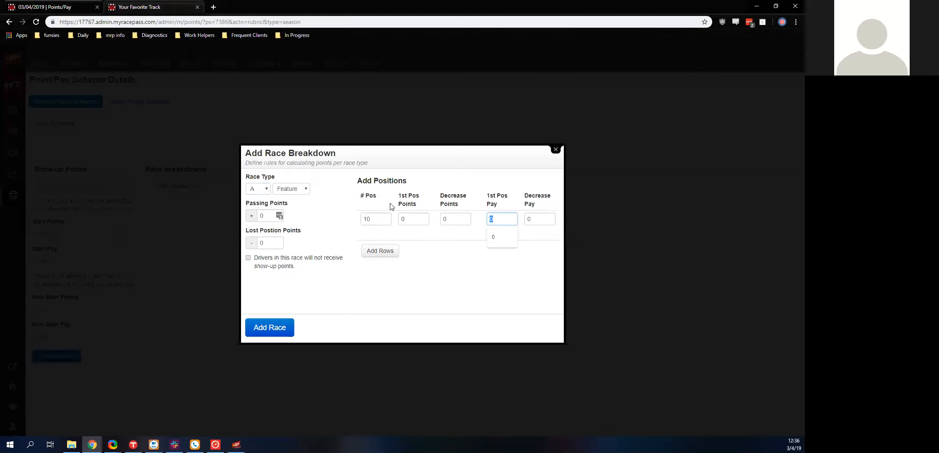
text(800)
key(Tab)
text(50)
click(385, 252)
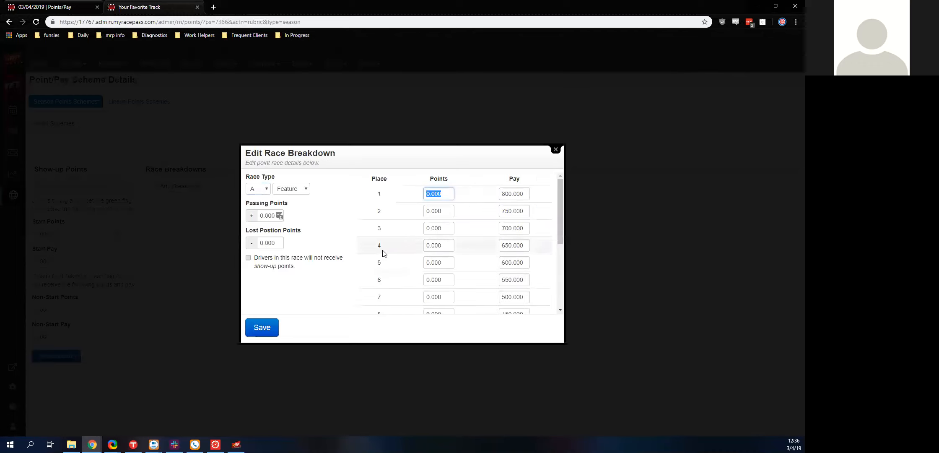
- Set the A Feature pay for positions 8, 9 and 10 to 400 each and save the breakdown
scroll(383, 250, down, 3)
scroll(382, 251, up, 4)
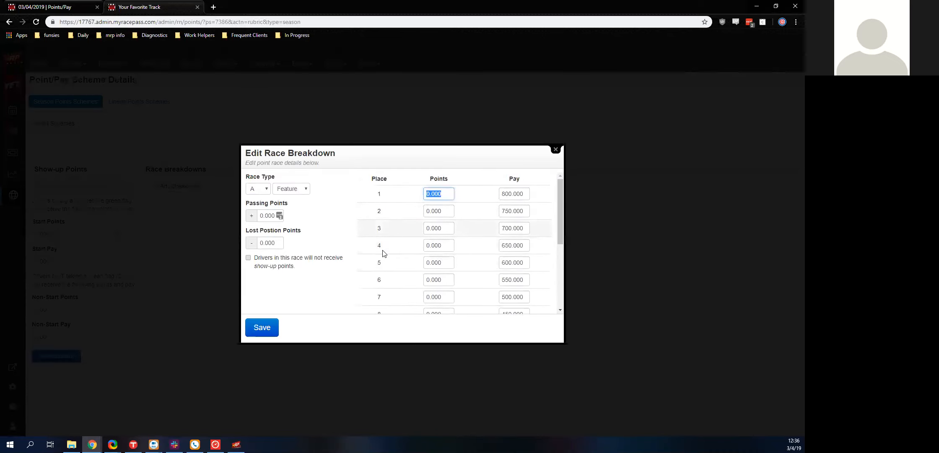
scroll(382, 250, down, 3)
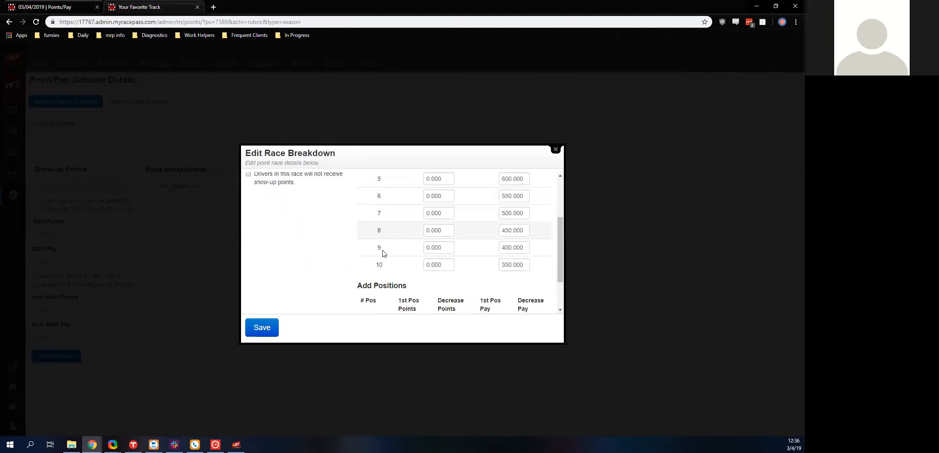
key(Tab)
text(40)
key(Tab)
key(Tab)
key(Tab)
key(Tab)
text(400)
click(259, 327)
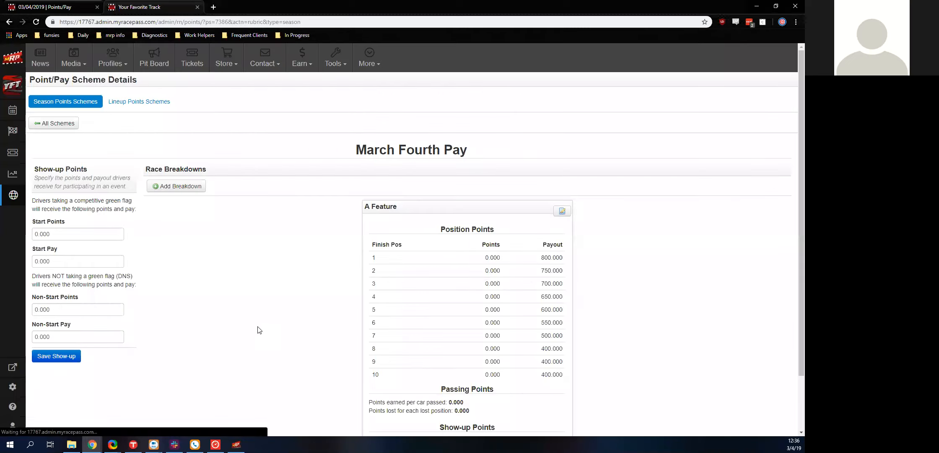
- Add a B Feature race breakdown with 10 positions paying 100 each, without any pay decrease, and save it
scroll(381, 293, down, 1)
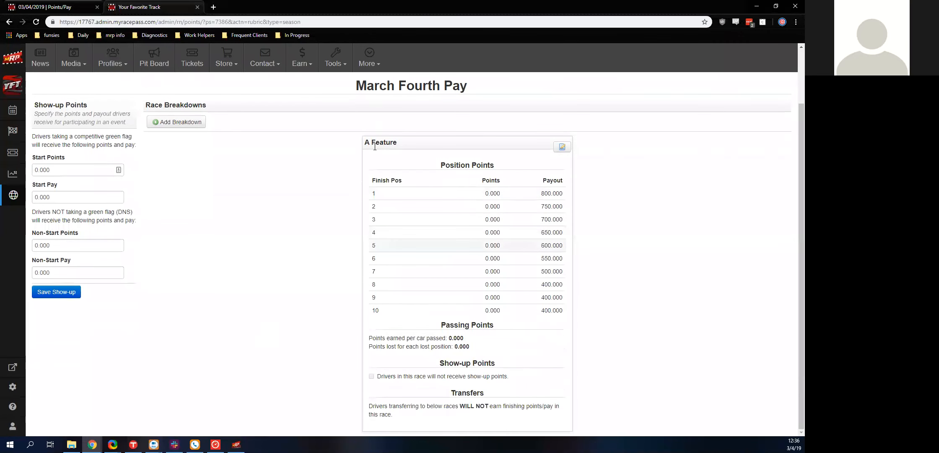
scroll(375, 146, up, 1)
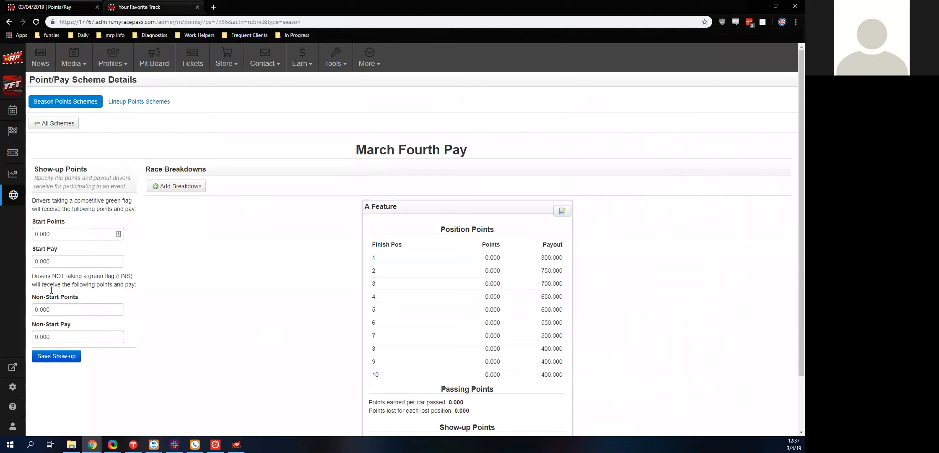
scroll(73, 328, down, 1)
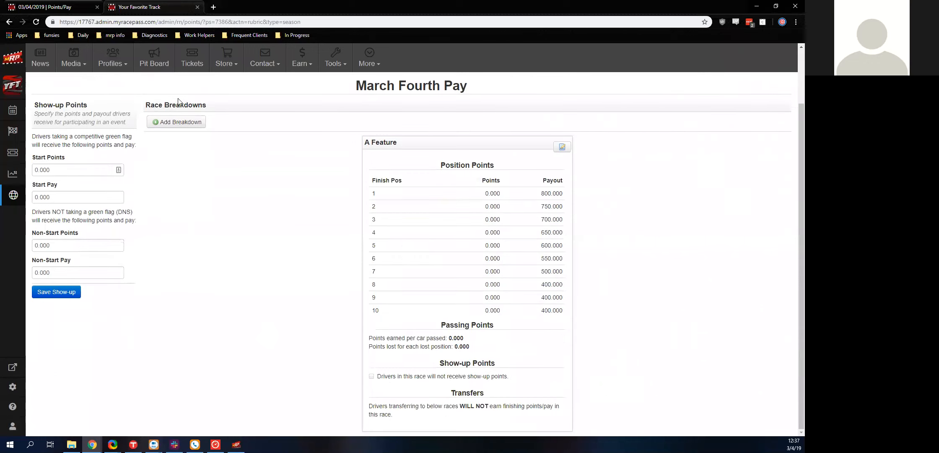
click(175, 121)
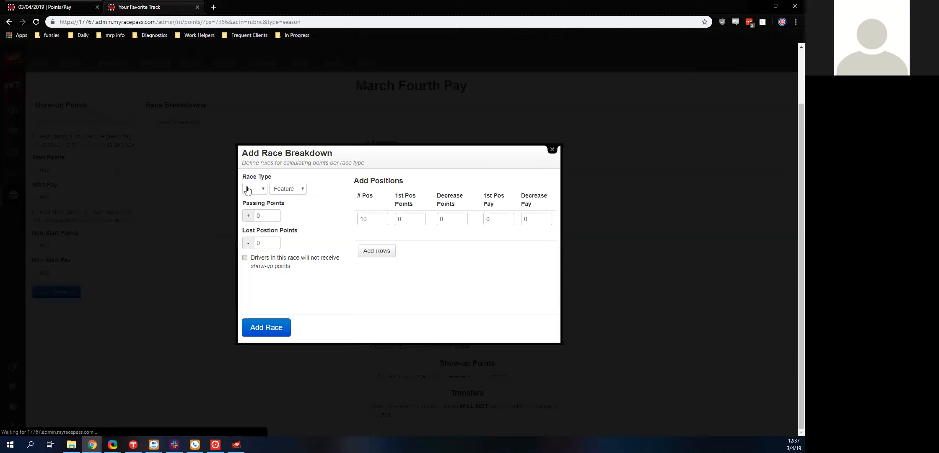
click(252, 189)
click(249, 228)
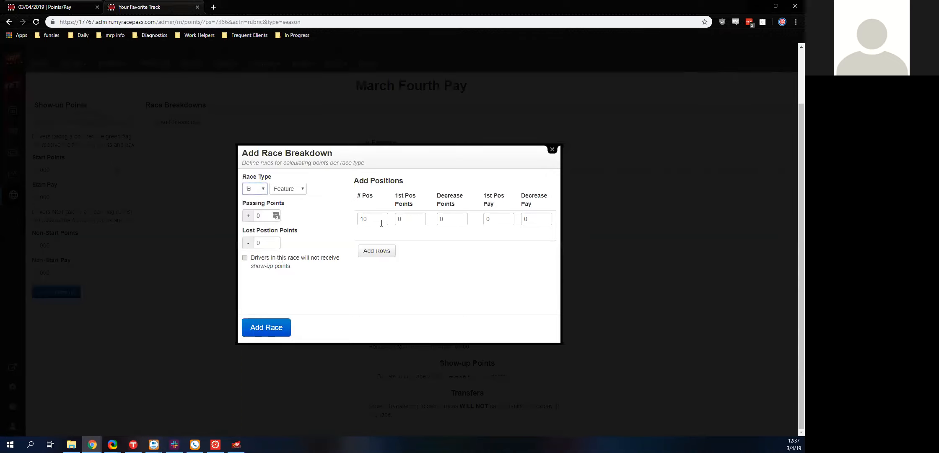
key(Tab)
key(Tab)
key(Tab)
key(Tab)
key(Tab)
key(Tab)
key(Tab)
key(Tab)
text(100)
click(379, 252)
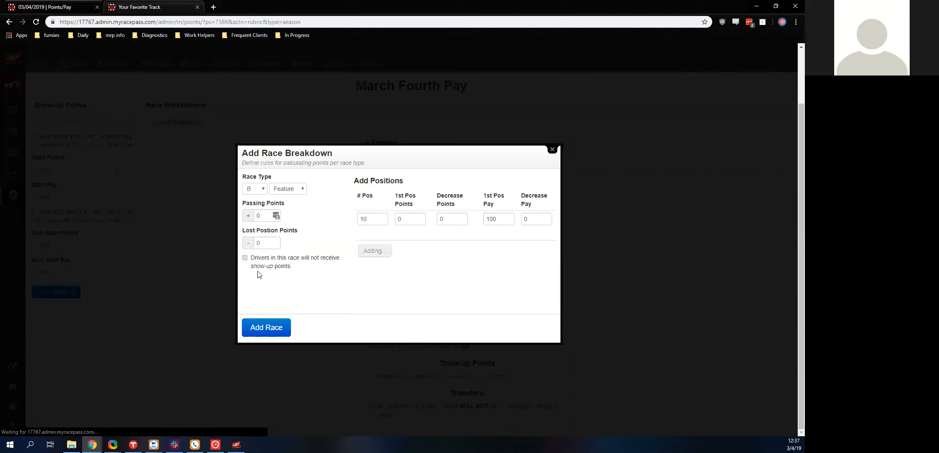
scroll(300, 281, down, 3)
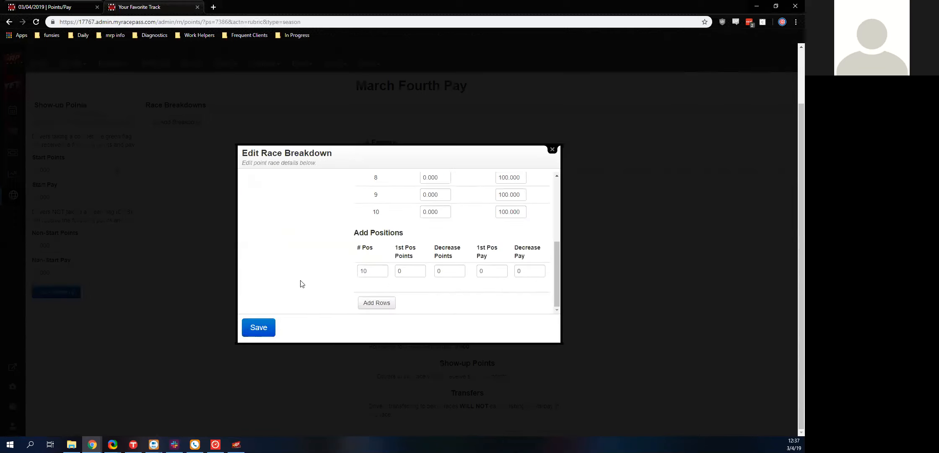
click(270, 327)
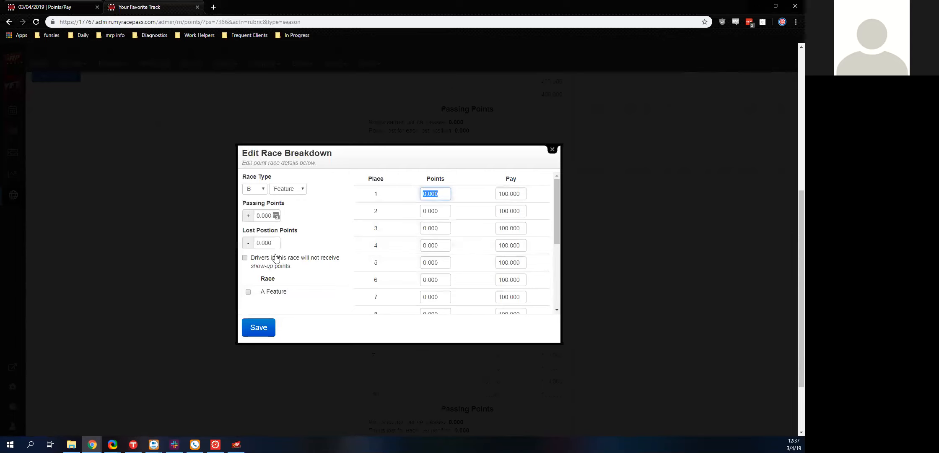
key(Return)
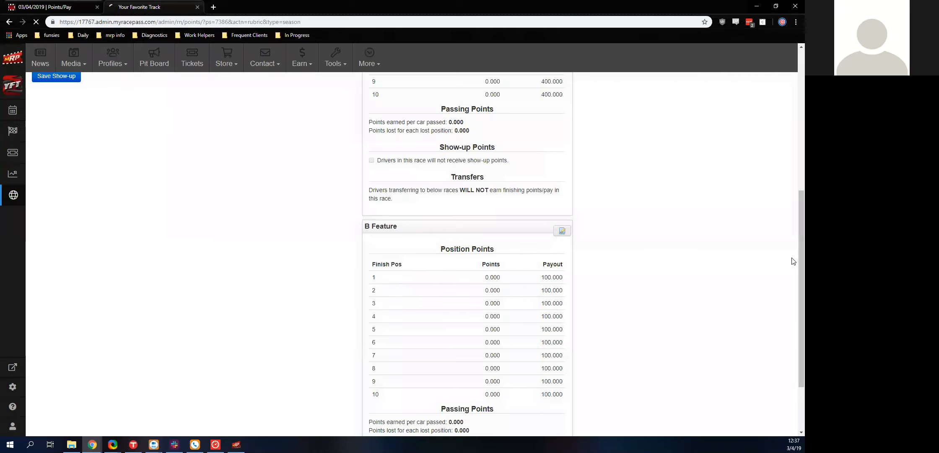
- Review the A Feature and B Feature payouts and the show-up points settings of the March Fourth Pay scheme
scroll(794, 272, down, 2)
scroll(794, 276, down, 7)
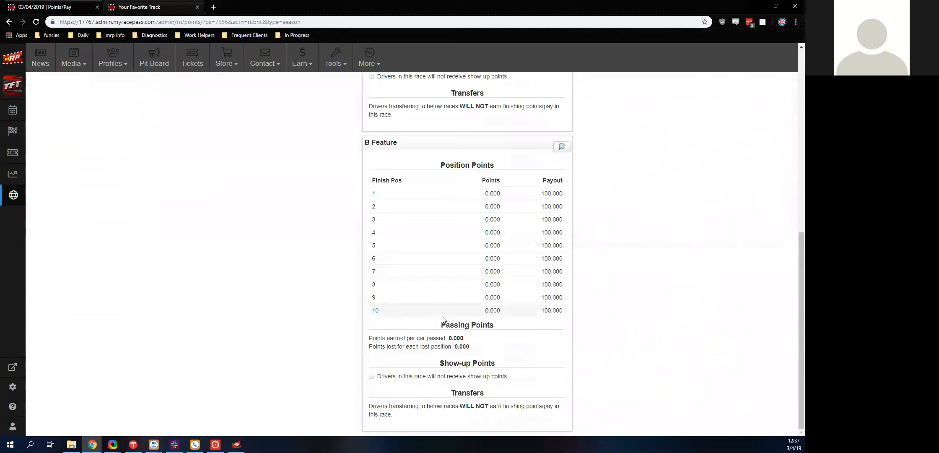
scroll(445, 302, up, 7)
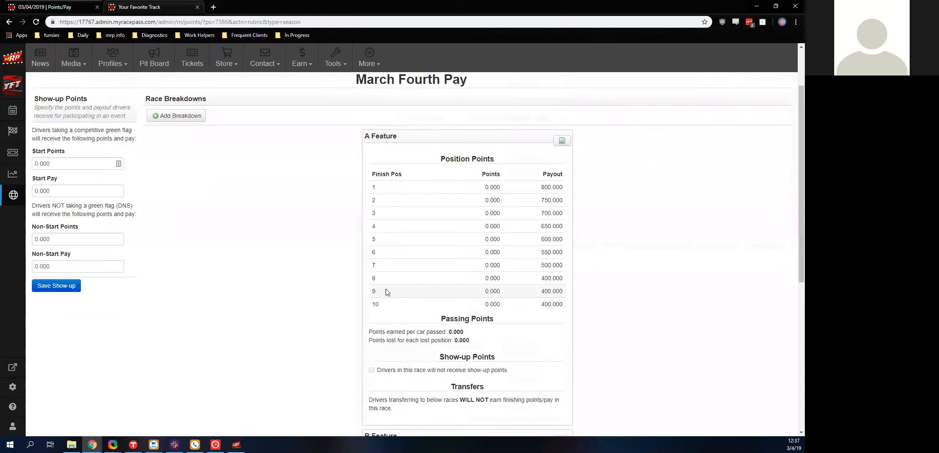
scroll(262, 296, up, 2)
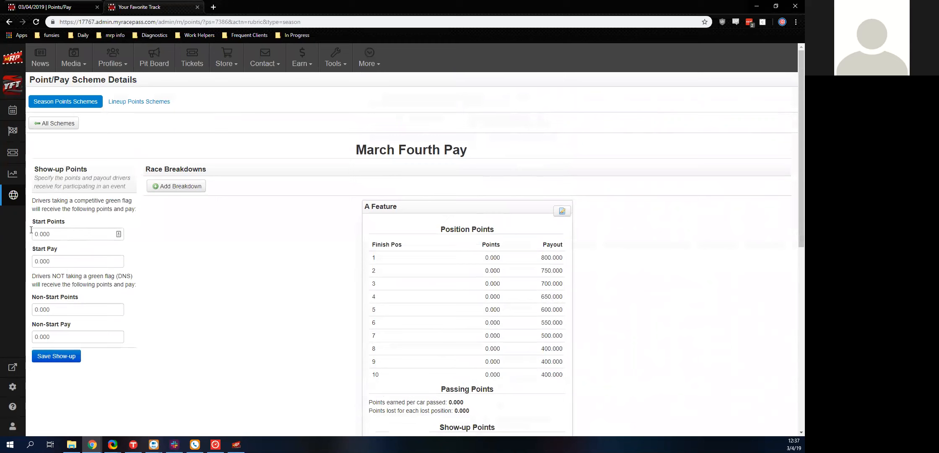
scroll(174, 245, down, 4)
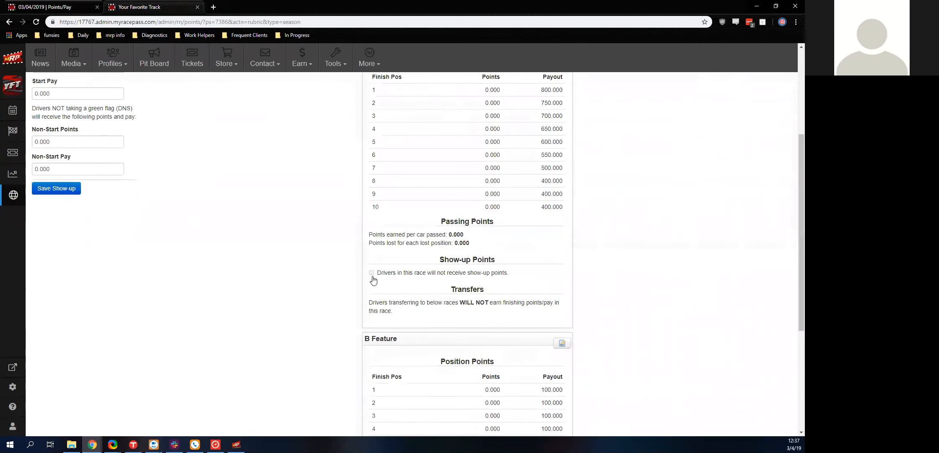
scroll(375, 281, up, 2)
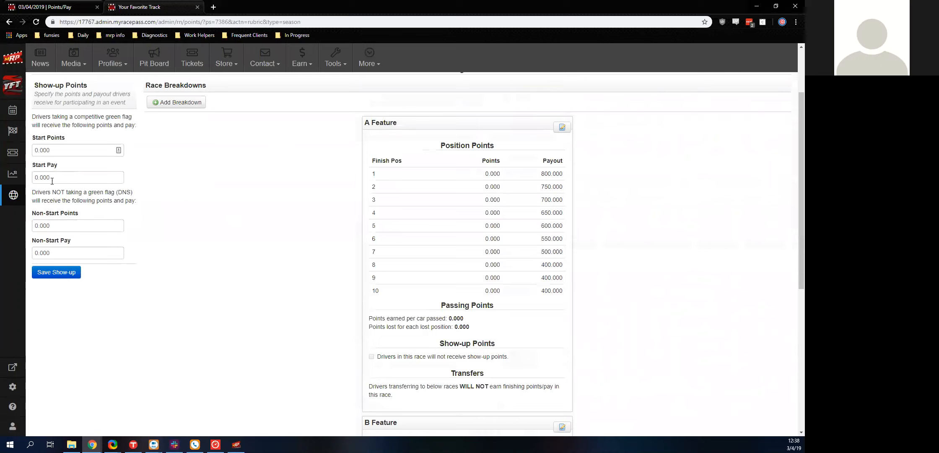
scroll(283, 328, up, 2)
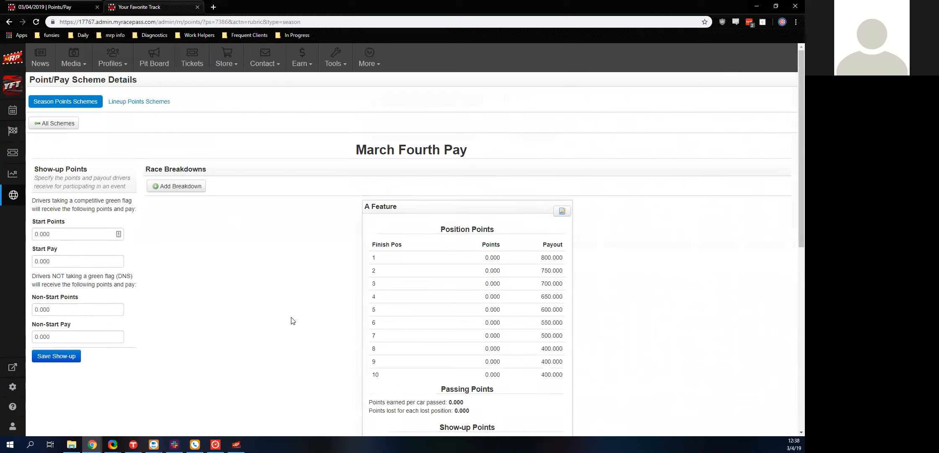
- Close the scheme page and add a points/pay group to the event with points scheme 2018 Points and pay scheme March Fourth Pay
click(78, 6)
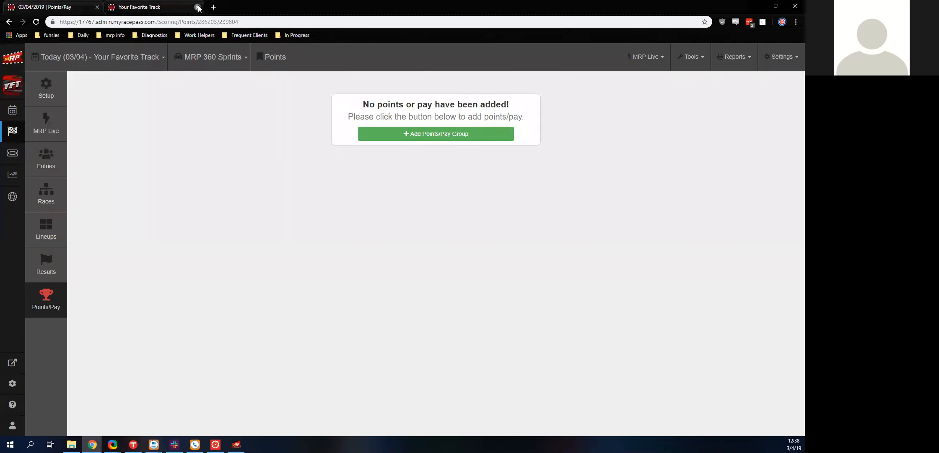
click(197, 7)
click(364, 135)
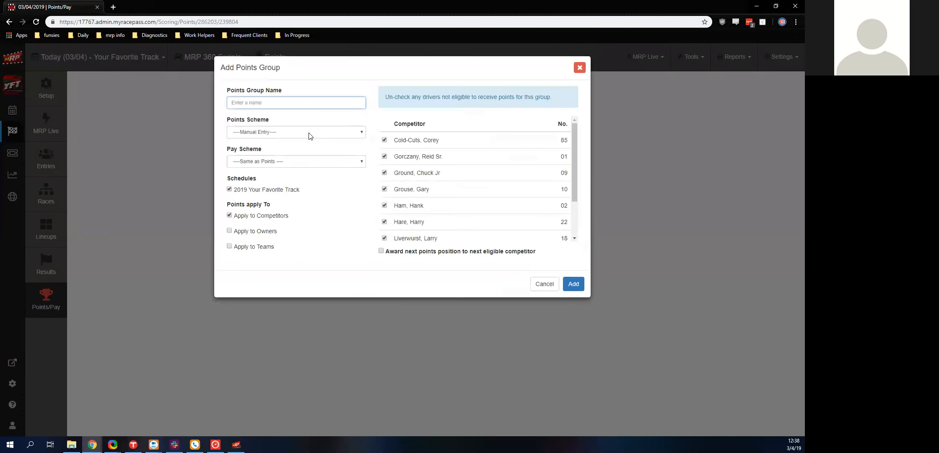
click(311, 134)
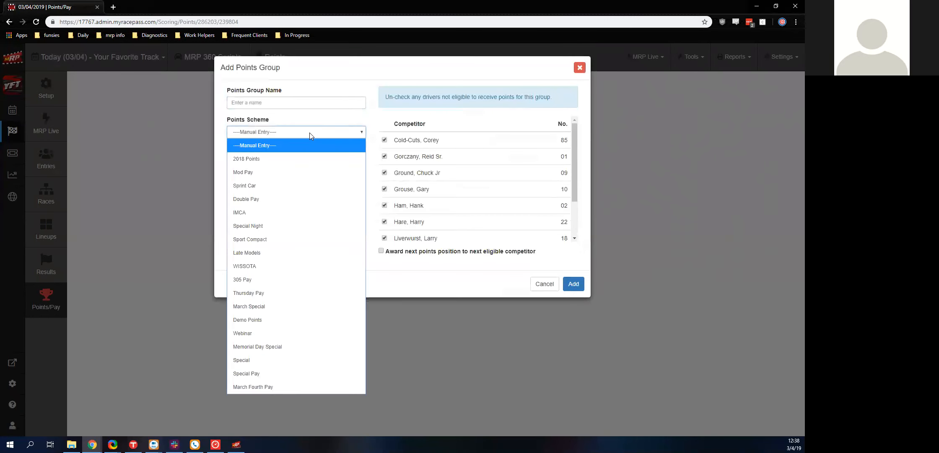
click(287, 159)
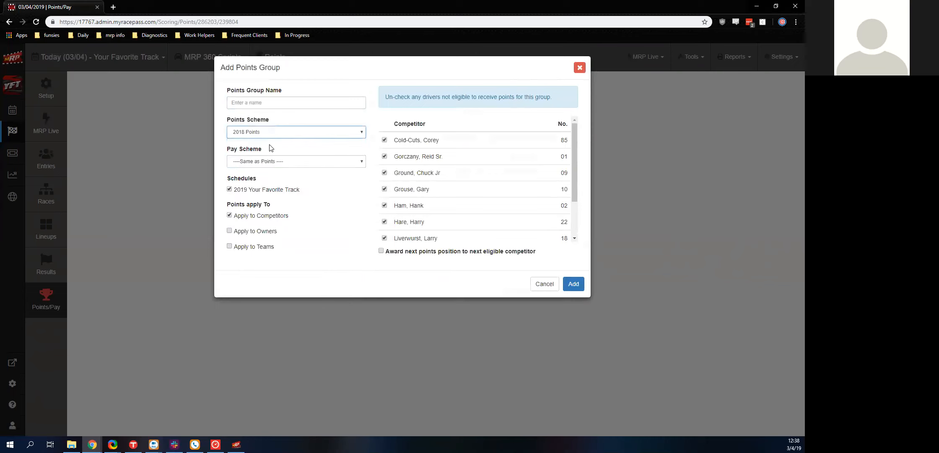
click(275, 161)
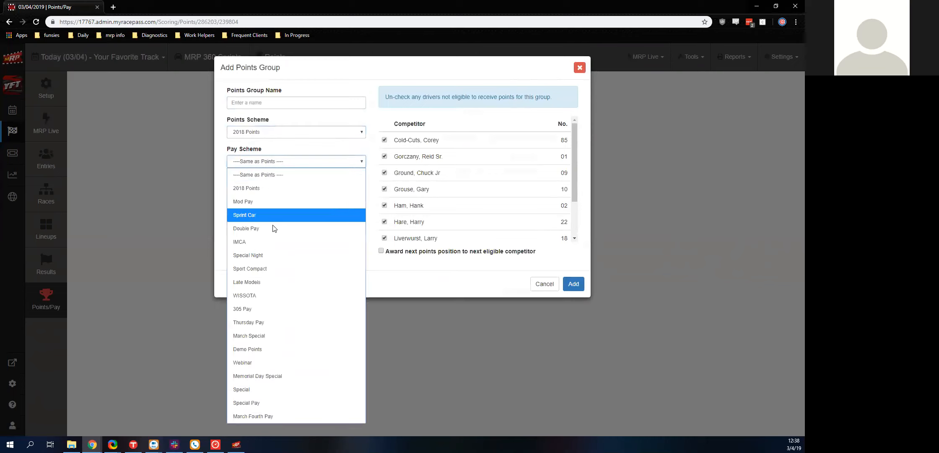
click(253, 417)
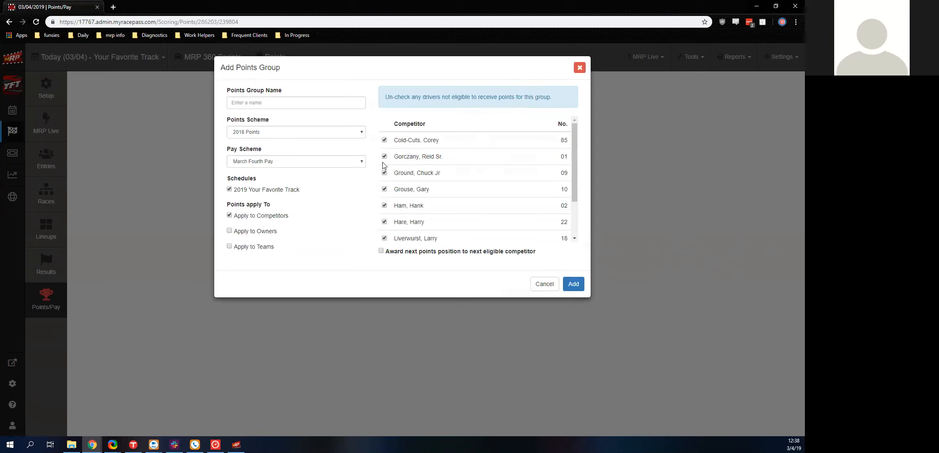
scroll(383, 165, down, 2)
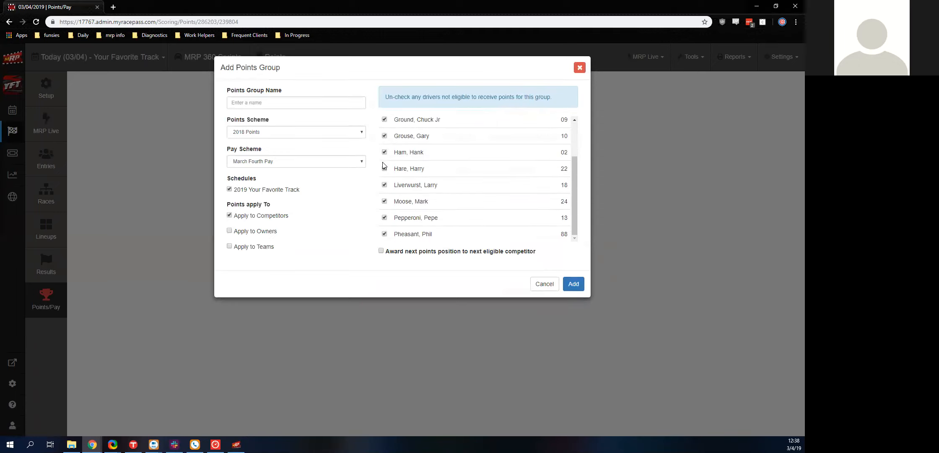
key(Return)
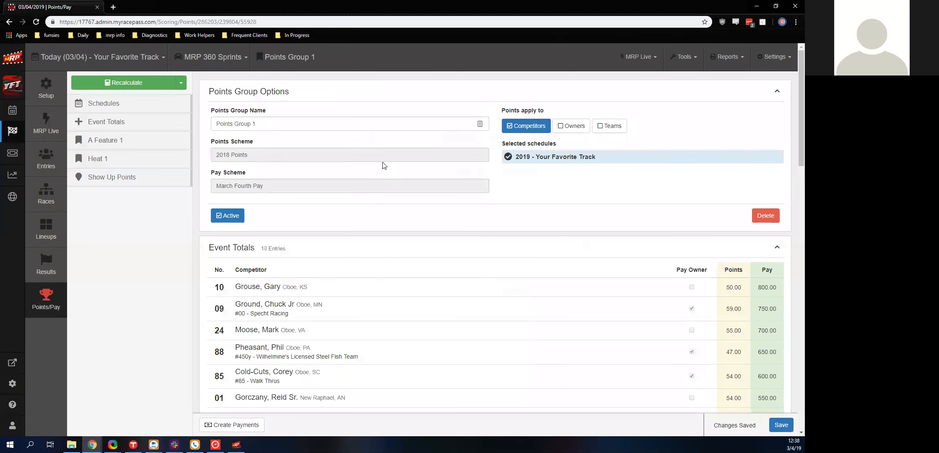
- Set a pay adjustment of -20 for the tenth-place finisher in A Feature 1 and save the points group
scroll(644, 352, down, 2)
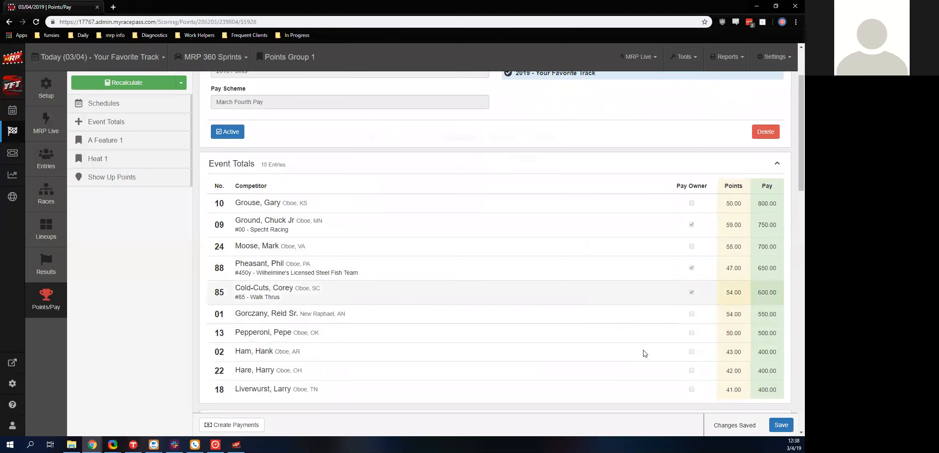
scroll(644, 353, down, 5)
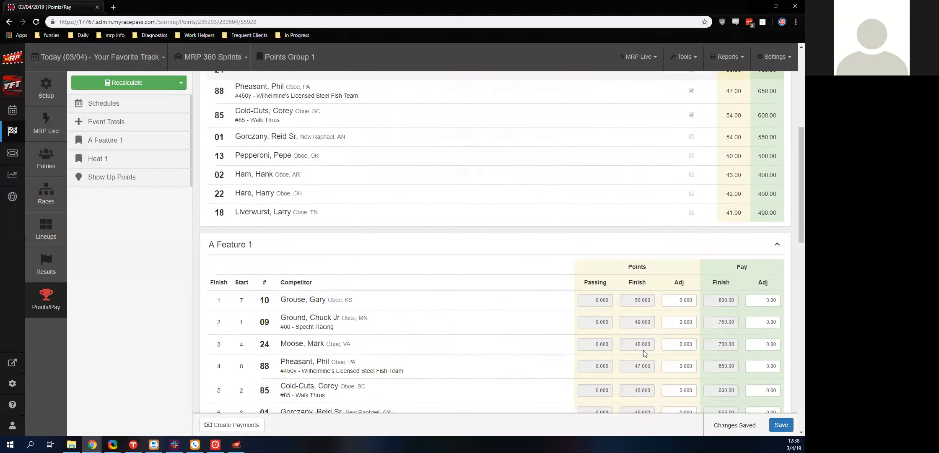
scroll(645, 353, down, 2)
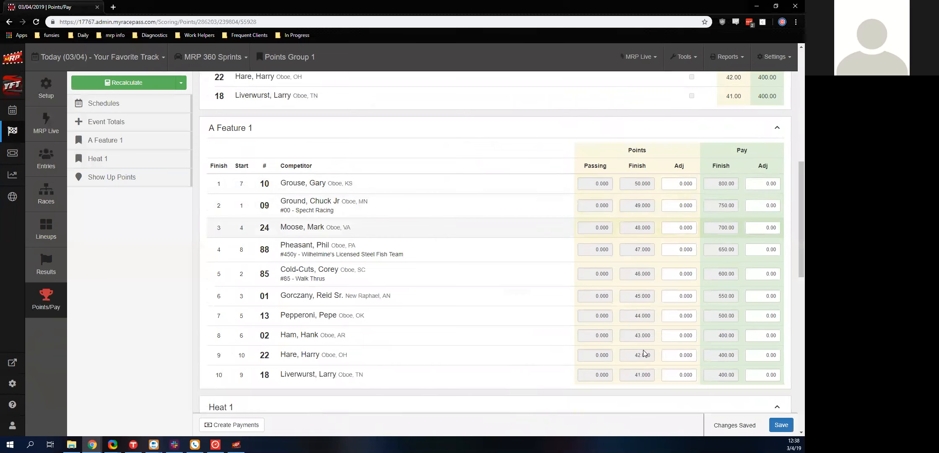
click(762, 375)
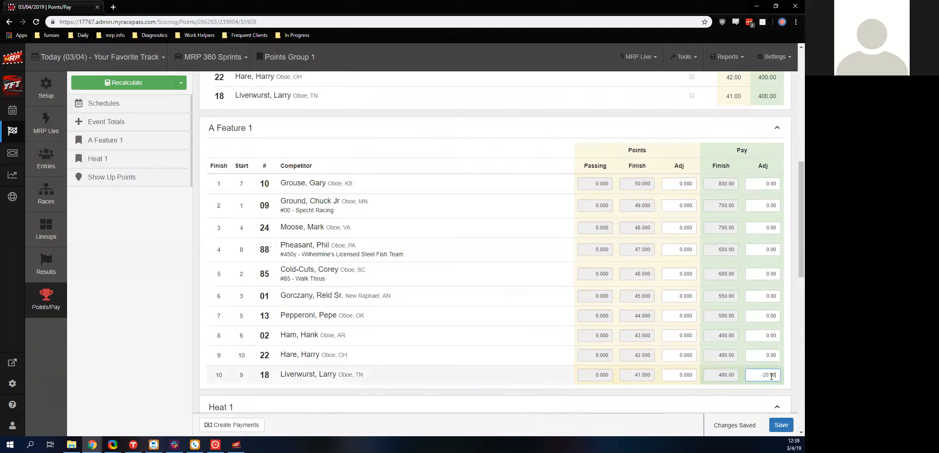
click(494, 319)
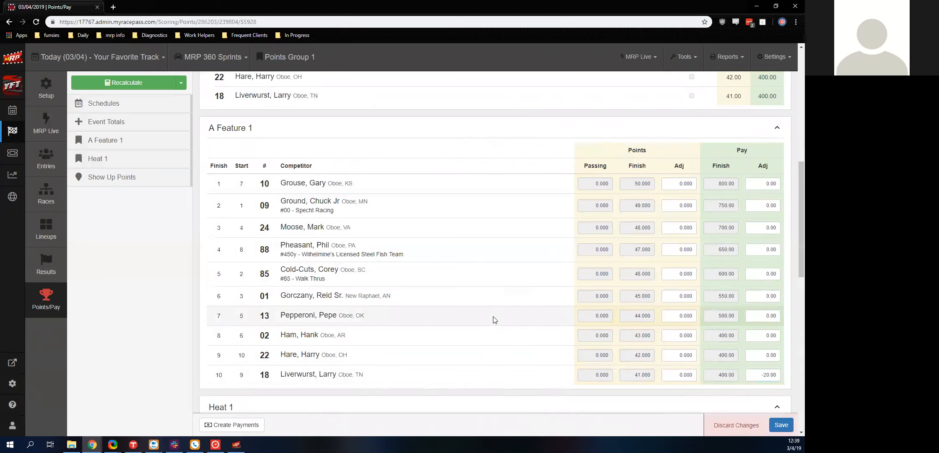
scroll(494, 320, down, 10)
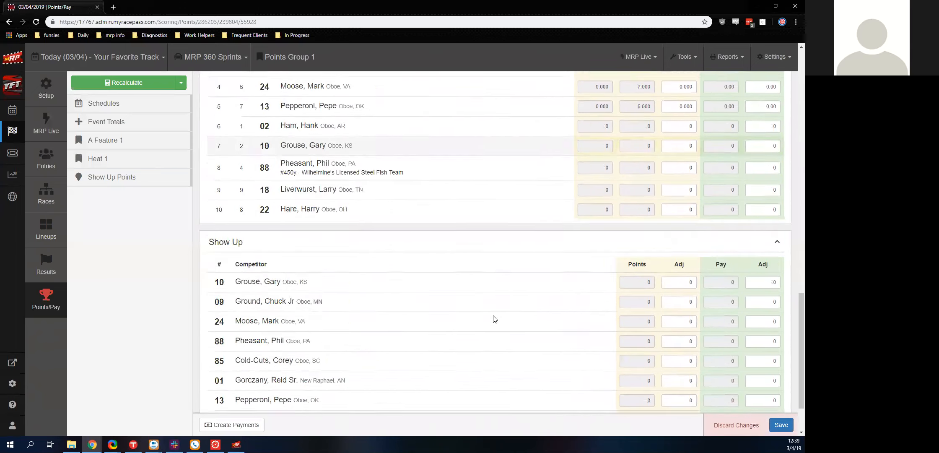
scroll(637, 384, up, 10)
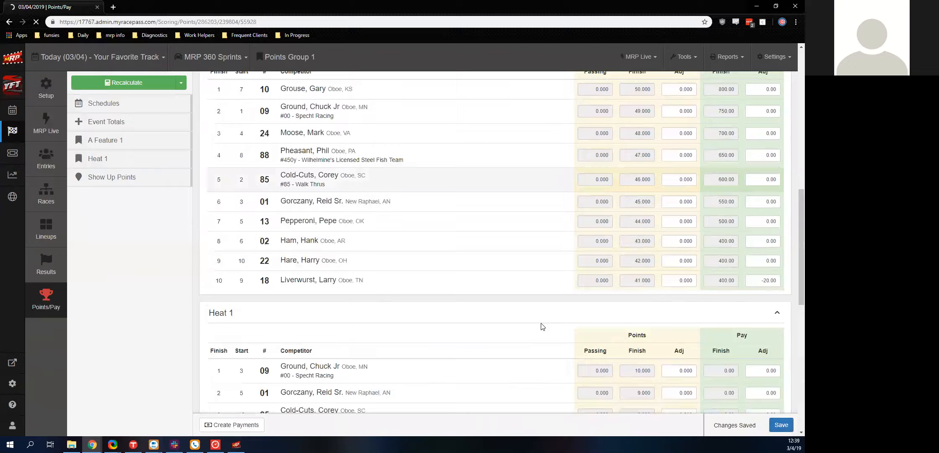
- Recalculate the points group with the IMCA points scheme, keeping the March Fourth Pay scheme and the existing adjustments
scroll(542, 326, up, 15)
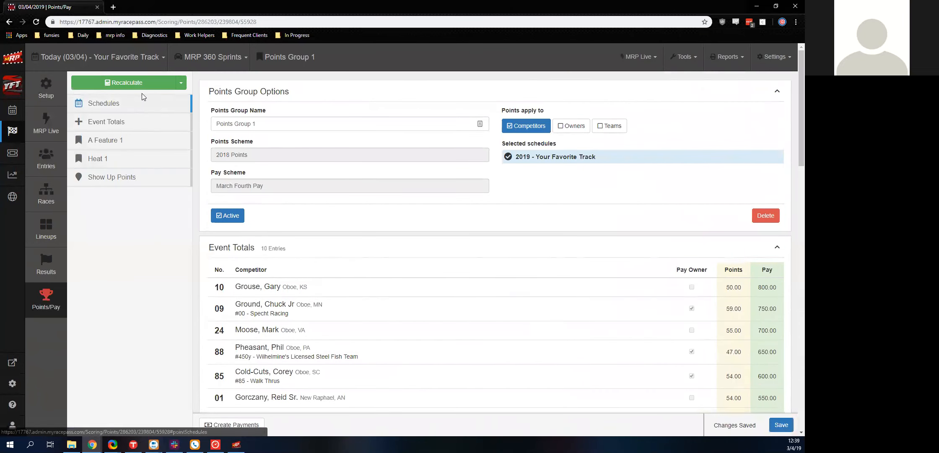
click(110, 83)
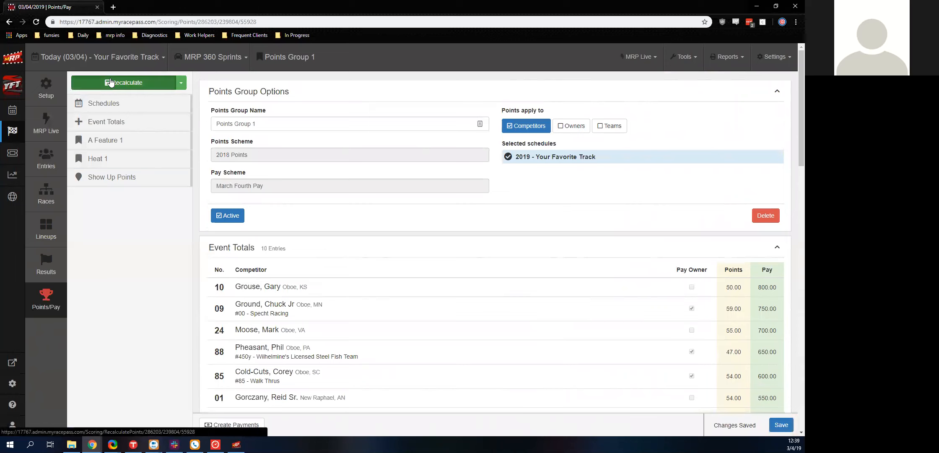
click(298, 108)
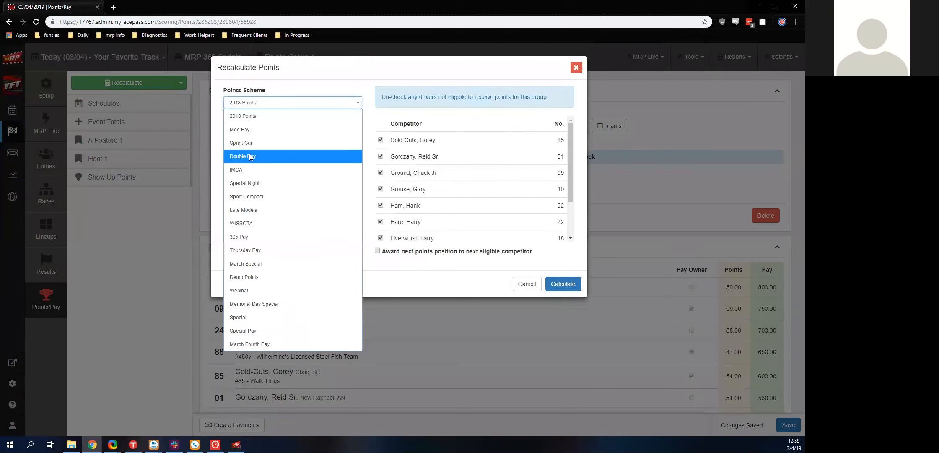
click(253, 167)
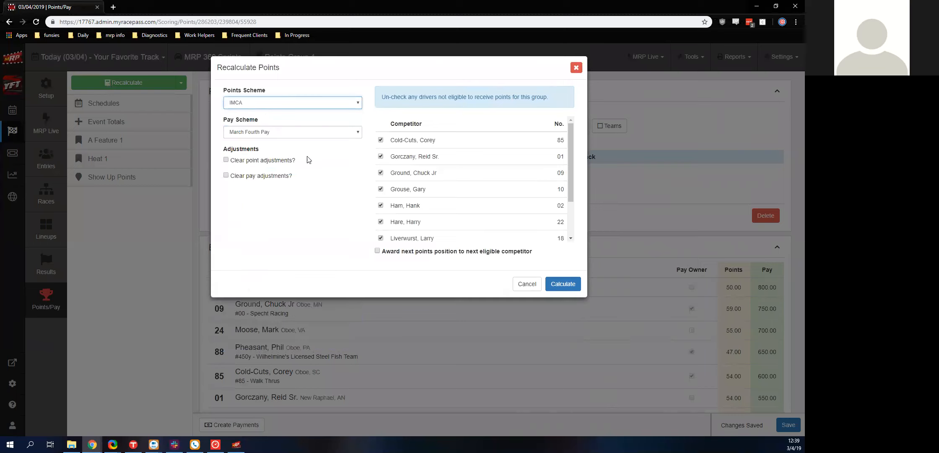
key(Return)
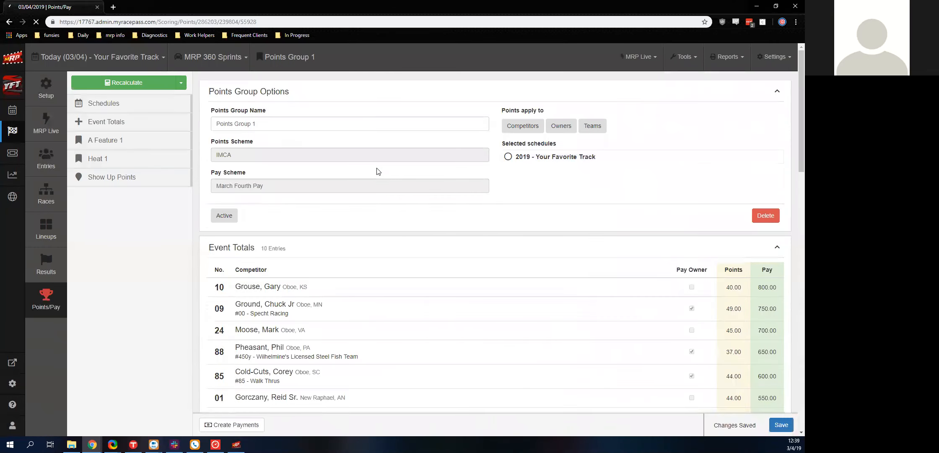
- Check the points group's recalculated event totals and race breakdowns, and create the event payments from it
scroll(376, 171, down, 2)
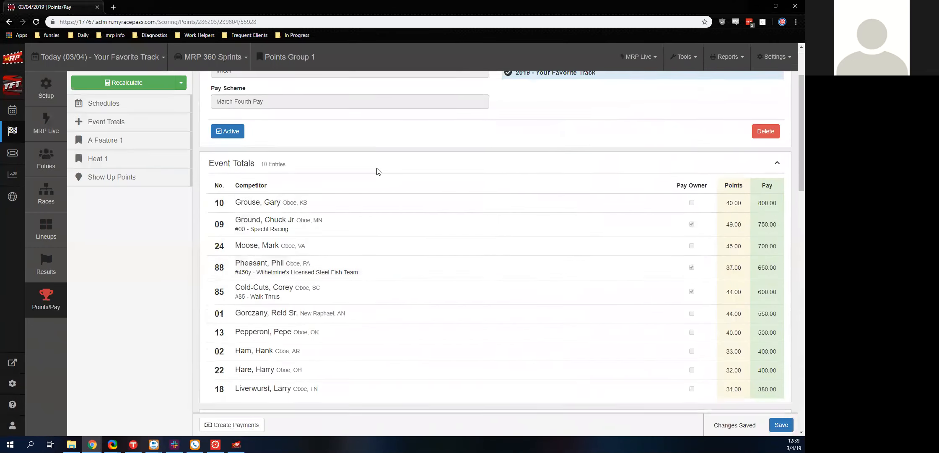
scroll(376, 171, down, 7)
scroll(377, 171, down, 7)
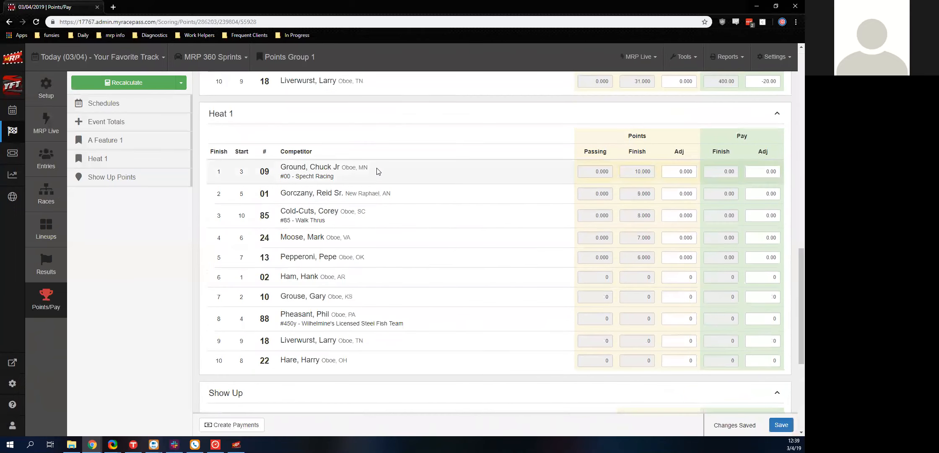
scroll(376, 171, up, 16)
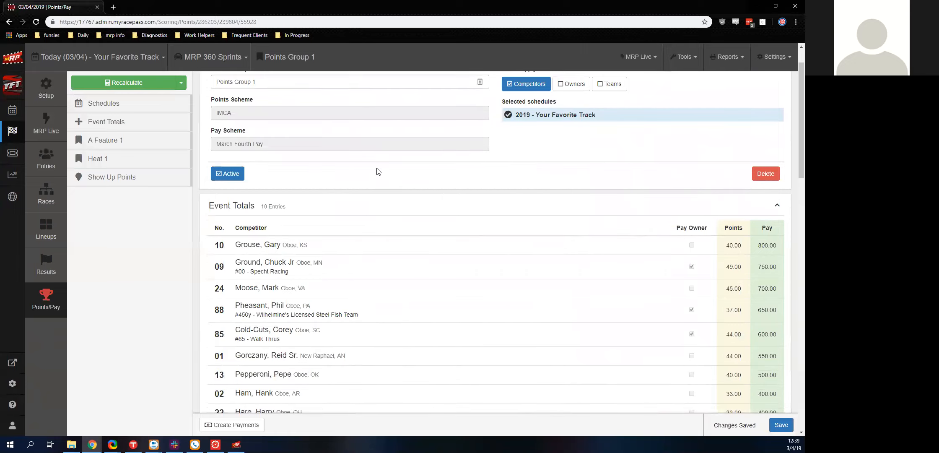
scroll(377, 171, down, 12)
click(249, 425)
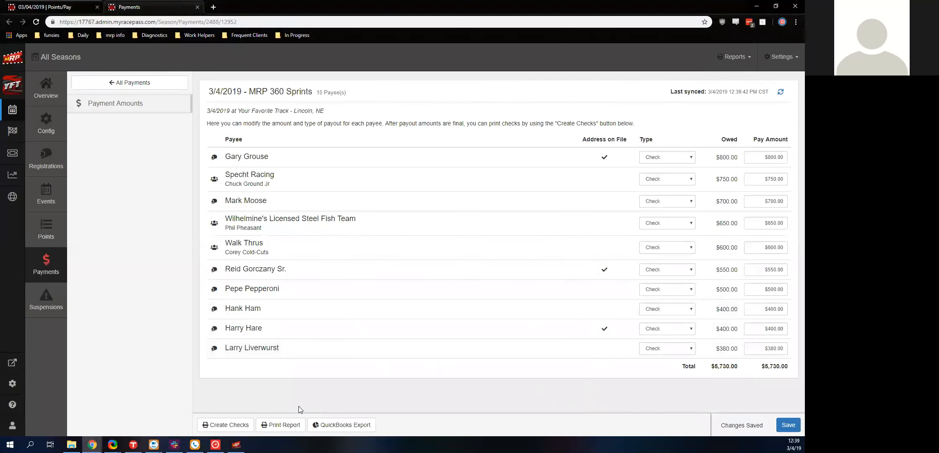
- Create checks for all payees with starting check number 98, acknowledging the validity of the listed payments
click(246, 427)
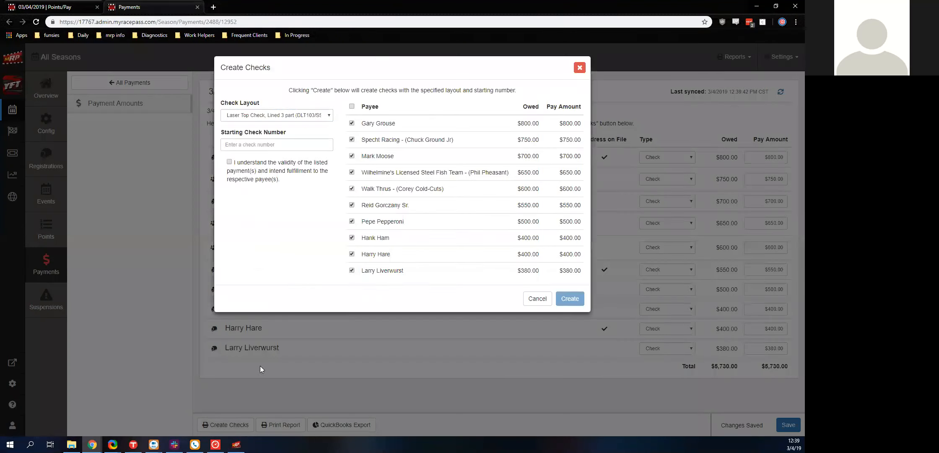
click(282, 147)
text(98)
click(234, 162)
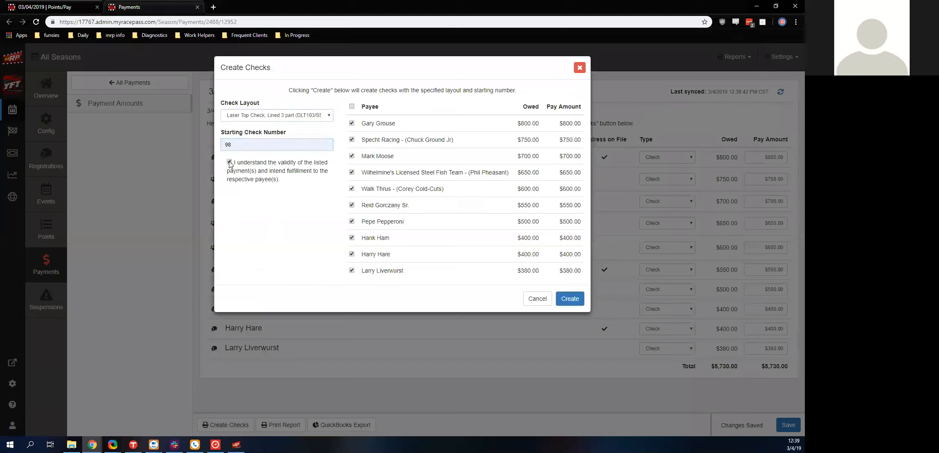
click(229, 163)
key(Return)
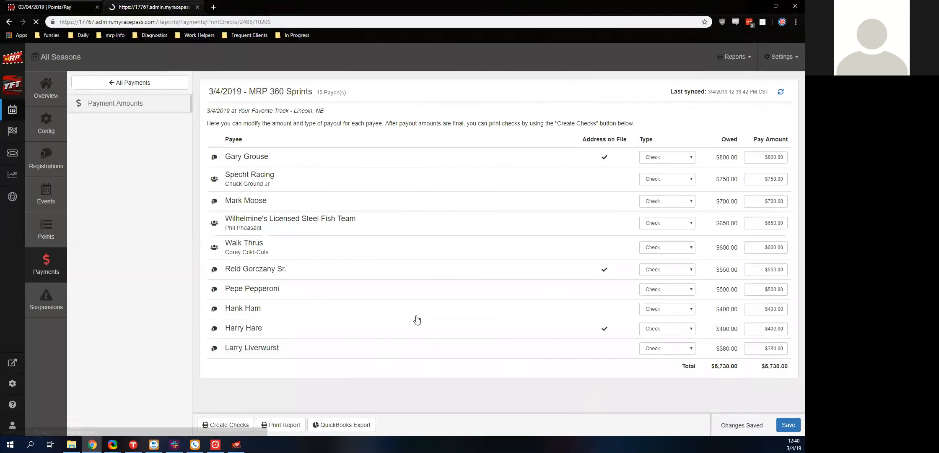
- Examine the payees, amounts and stubs on the generated checks in the print view
scroll(303, 206, down, 5)
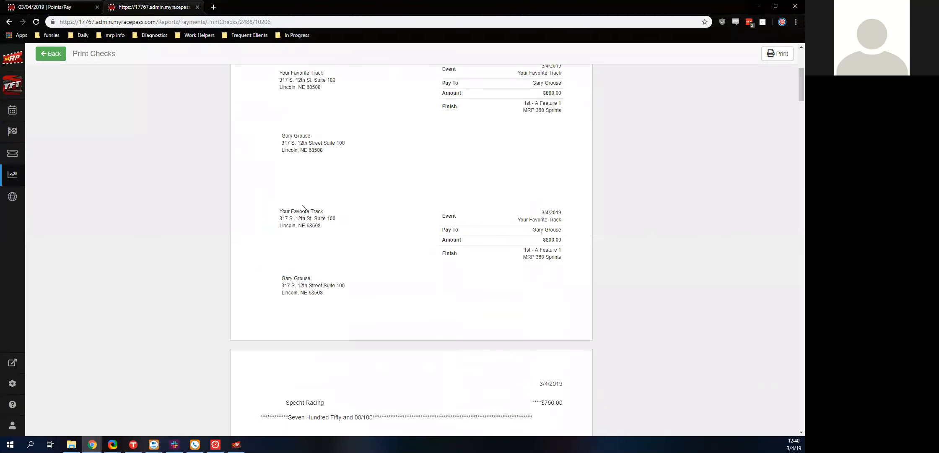
scroll(302, 207, down, 4)
scroll(302, 207, down, 6)
scroll(303, 207, down, 2)
scroll(325, 231, up, 12)
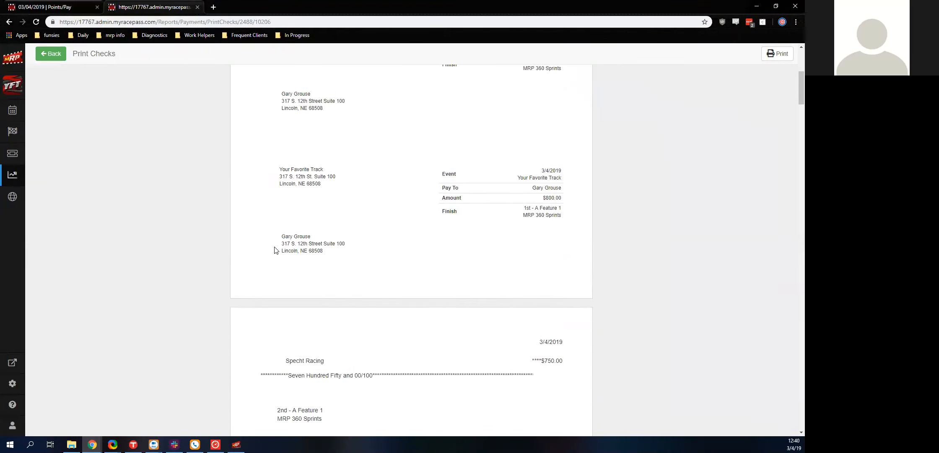
- Close the check print view, reopen the event payments and review their payout report from start to finish
scroll(331, 239, up, 3)
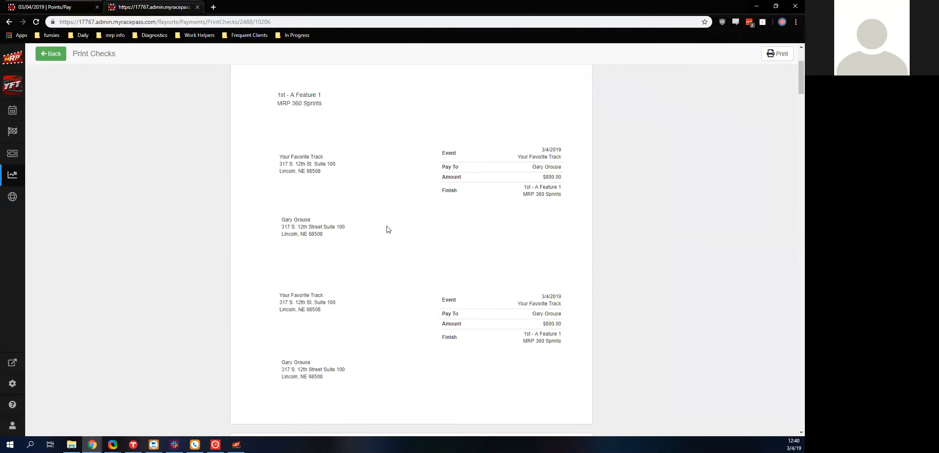
click(197, 7)
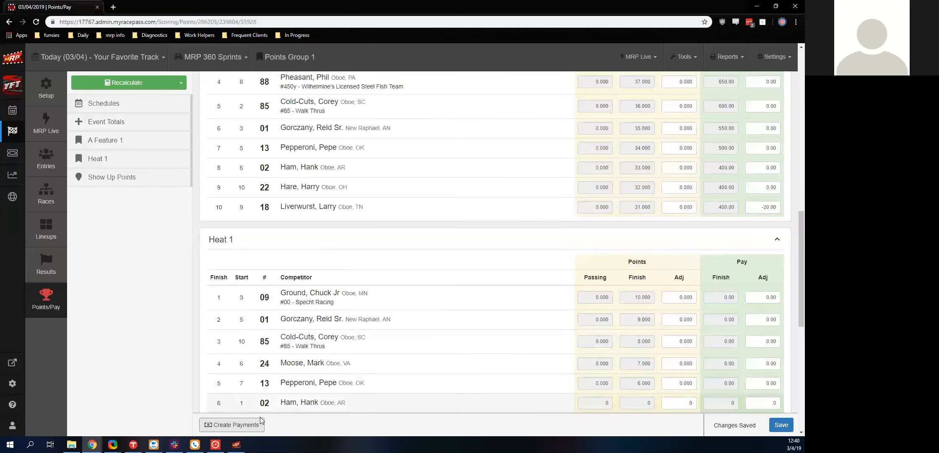
click(259, 423)
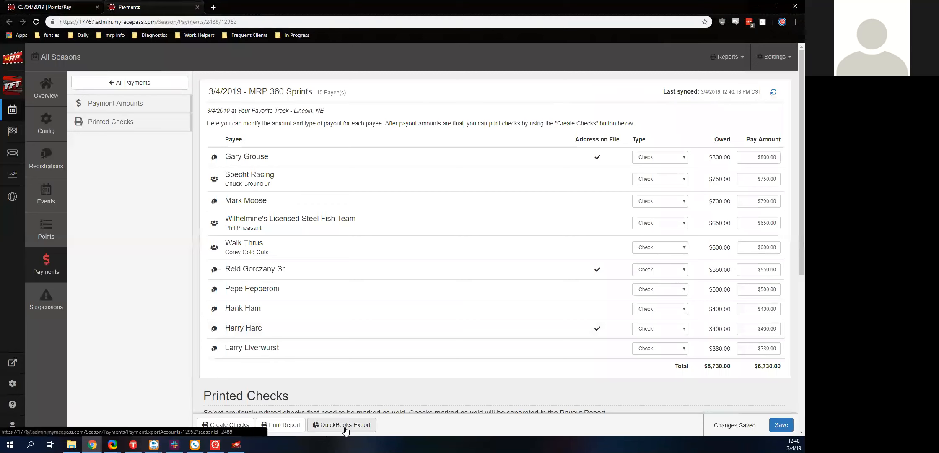
click(288, 424)
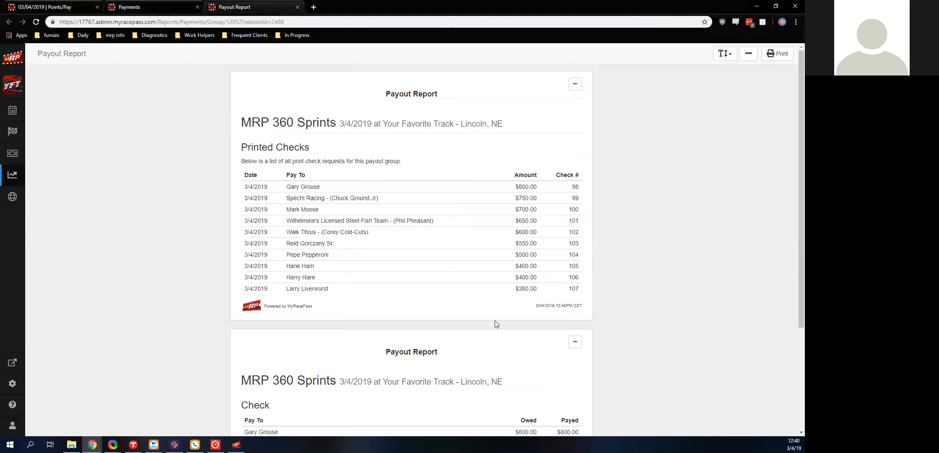
scroll(495, 322, down, 4)
scroll(499, 348, up, 4)
click(297, 7)
click(80, 8)
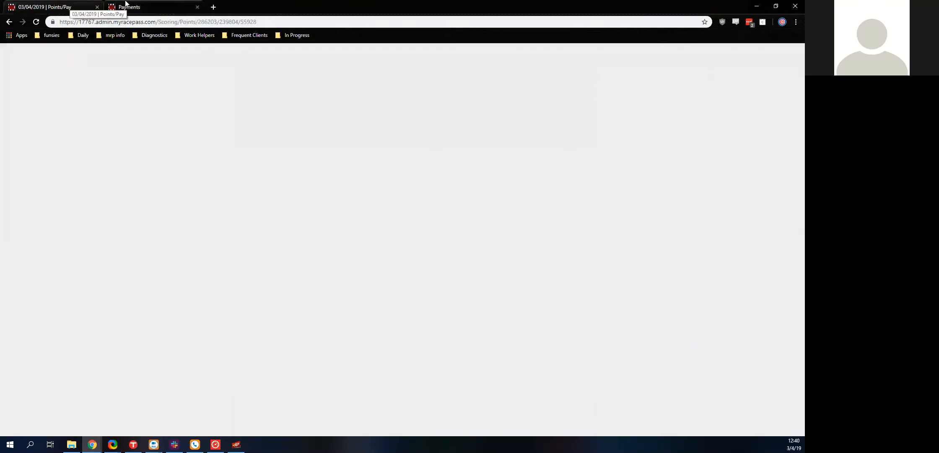
click(140, 7)
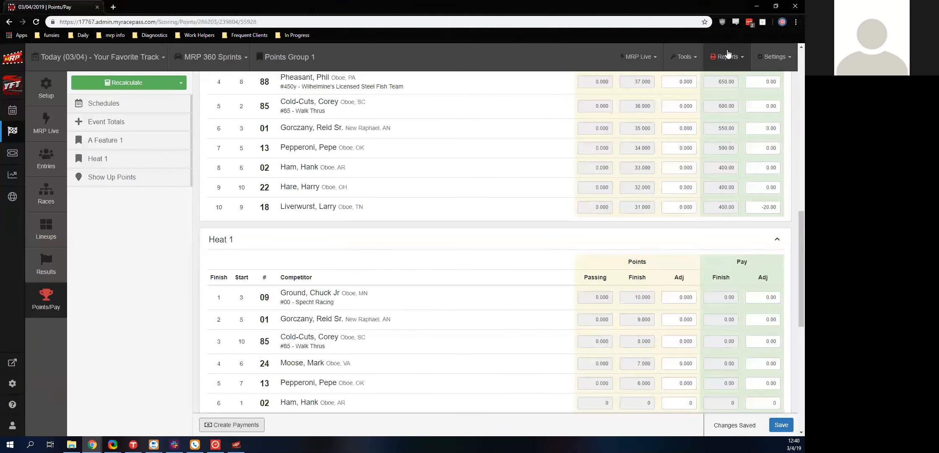
- View the event's Entry List report, reload it to fix its layout, and close it
click(726, 57)
scroll(671, 134, up, 2)
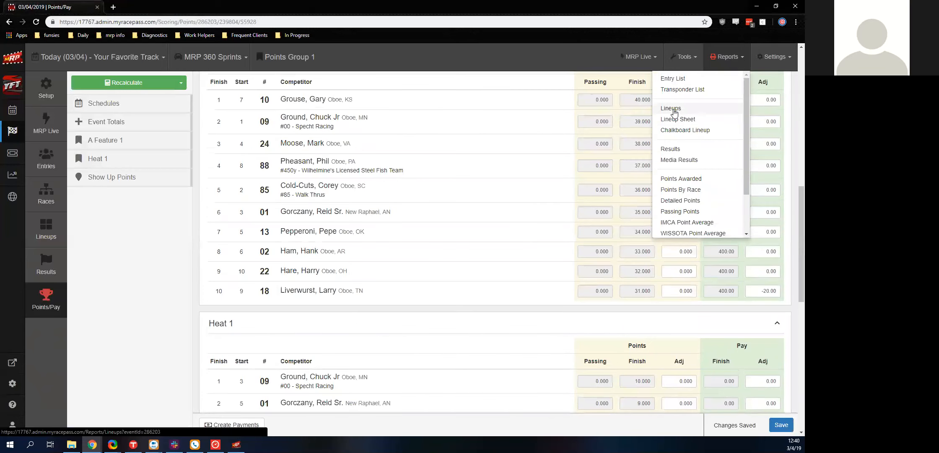
click(671, 79)
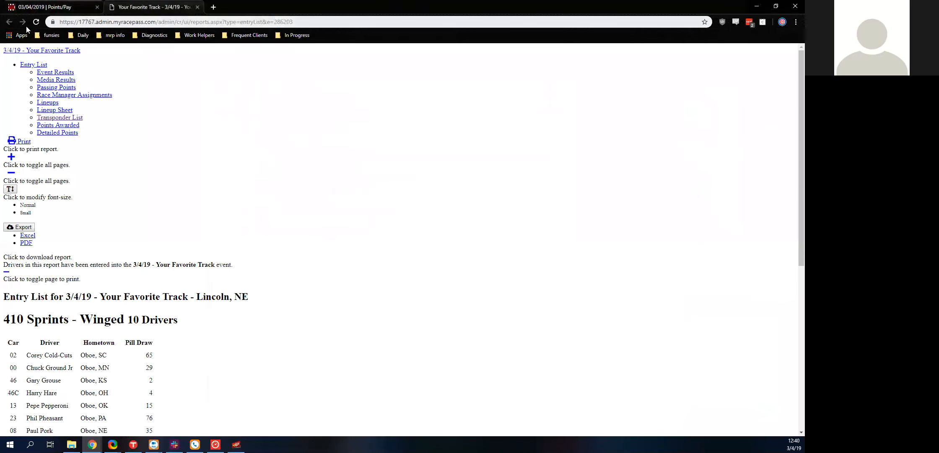
click(36, 22)
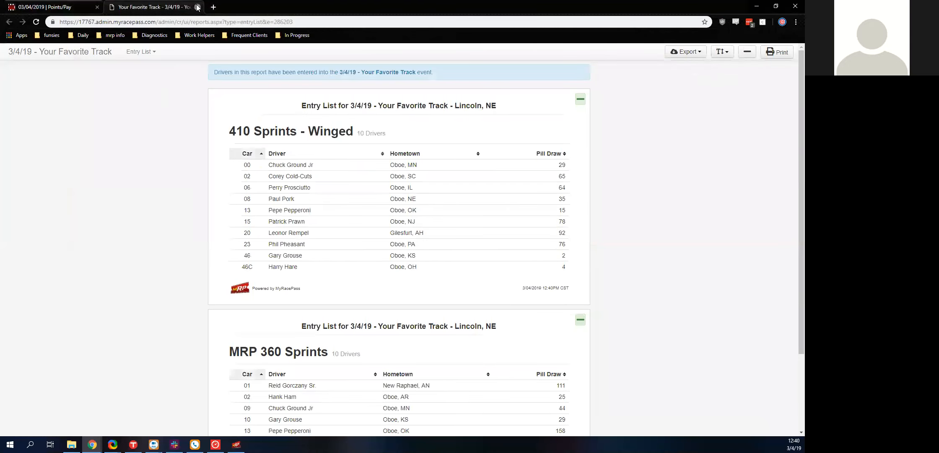
click(197, 8)
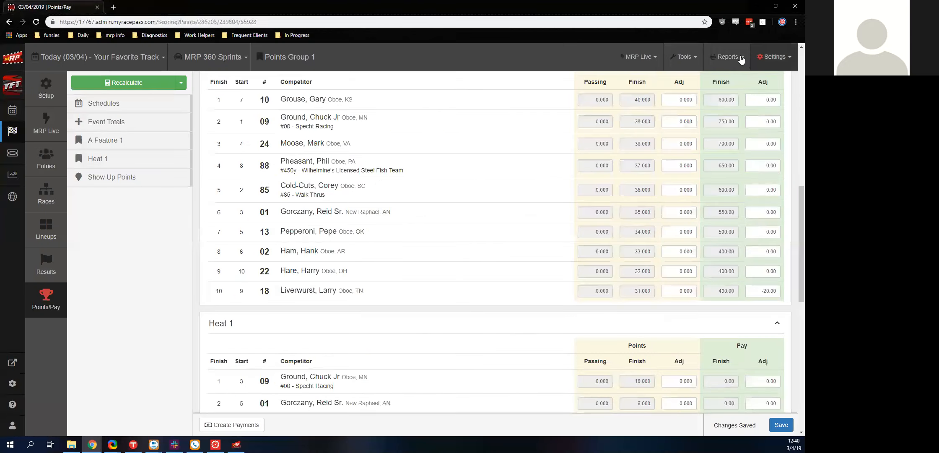
- View the event's Transponder List report for both sprint classes and close it
click(728, 57)
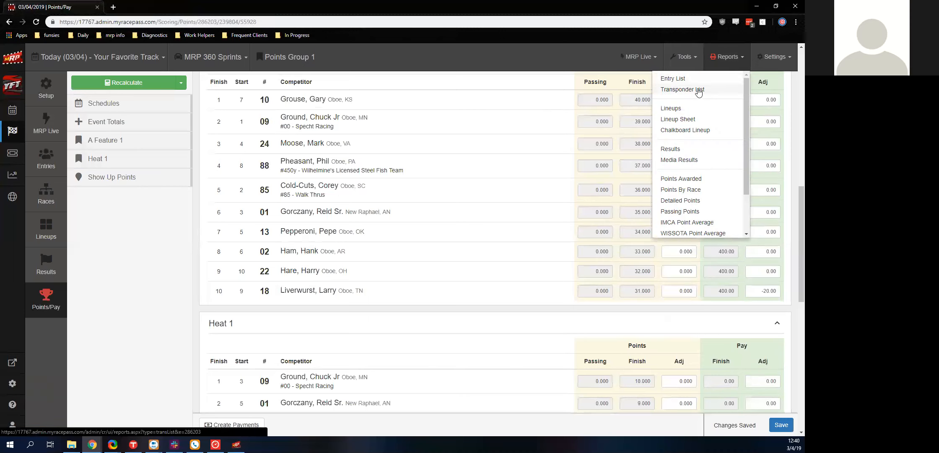
click(698, 90)
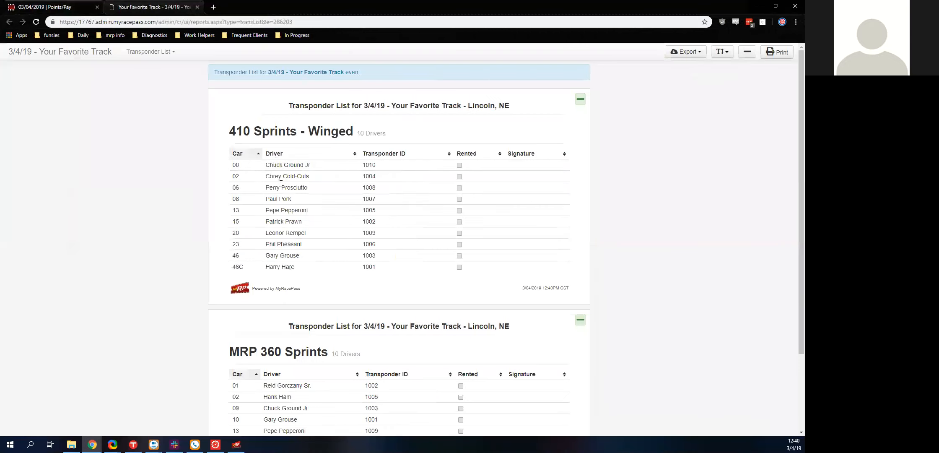
scroll(377, 262, down, 3)
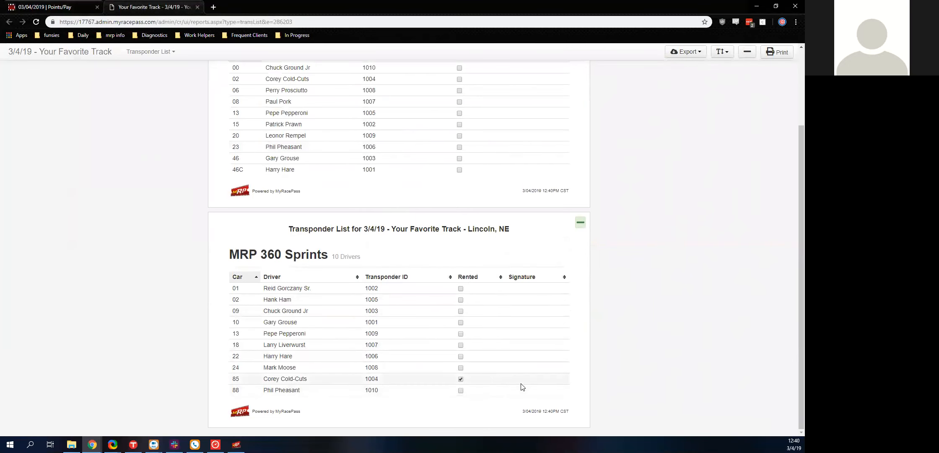
click(90, 5)
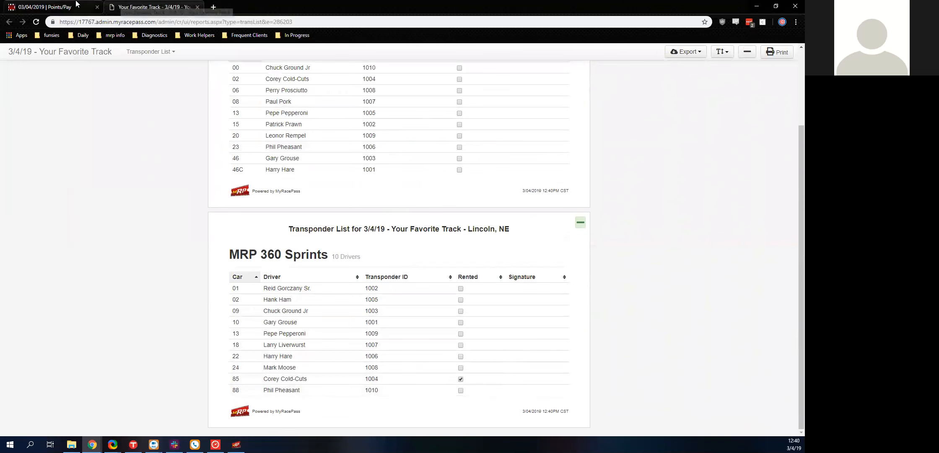
click(197, 7)
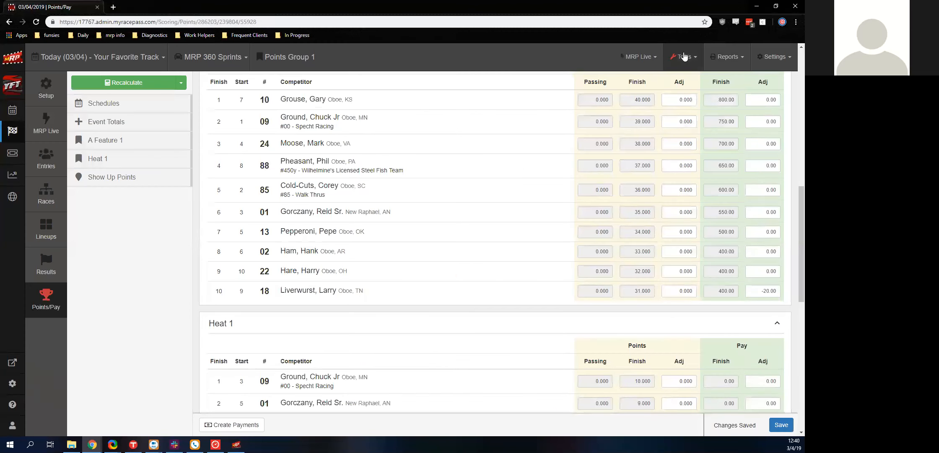
- Open the Points By Race report and collapse the 410 Sprints - Winged A Feature 1 and Heat 1 pages
click(722, 67)
scroll(677, 176, down, 4)
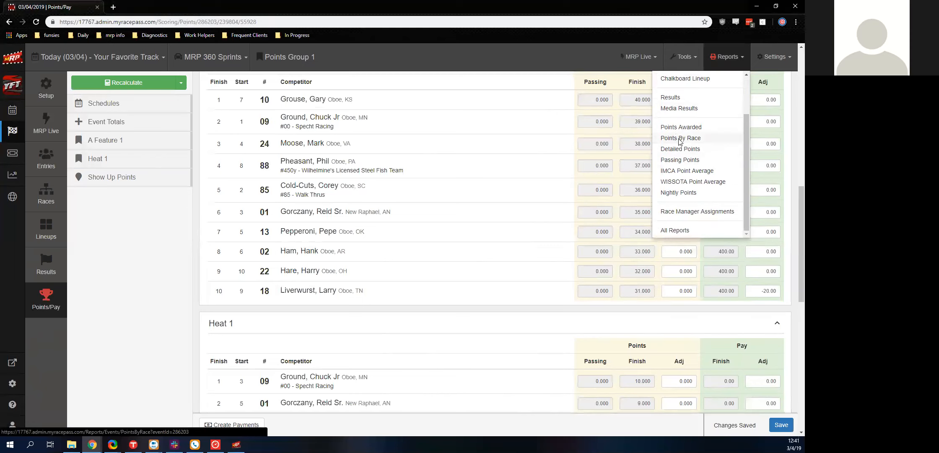
click(680, 141)
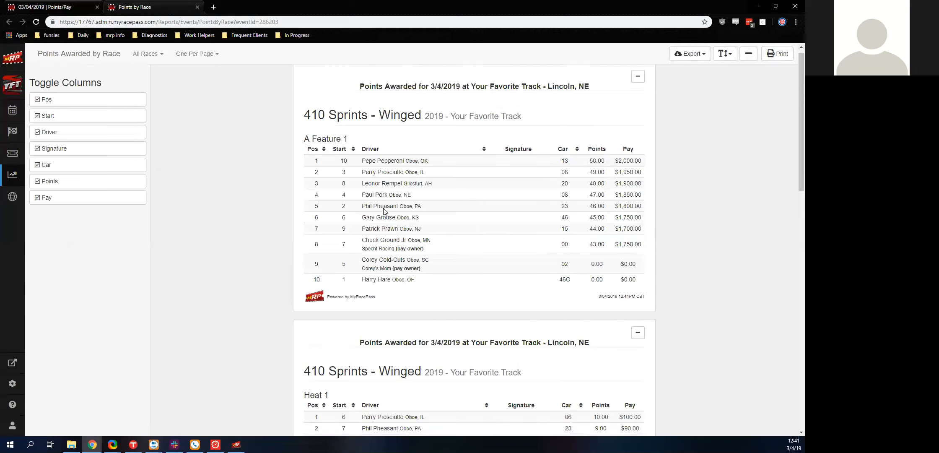
click(638, 83)
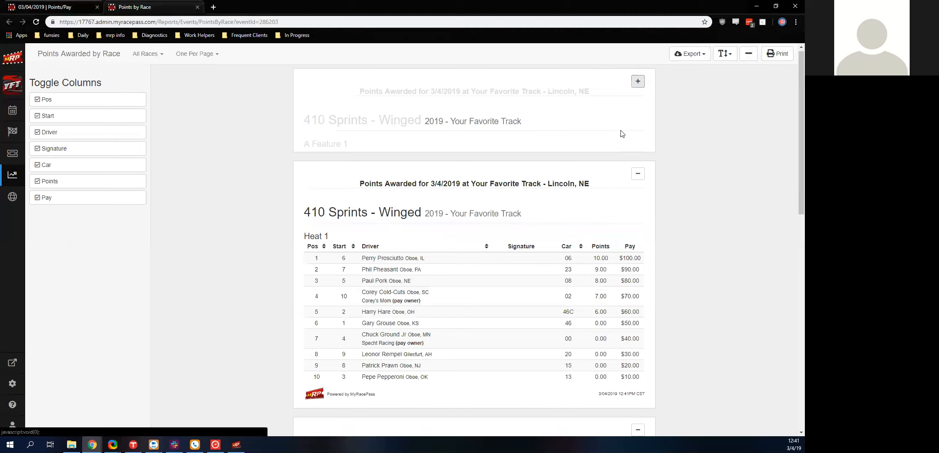
scroll(629, 126, down, 2)
click(637, 93)
scroll(614, 134, down, 4)
scroll(613, 134, up, 2)
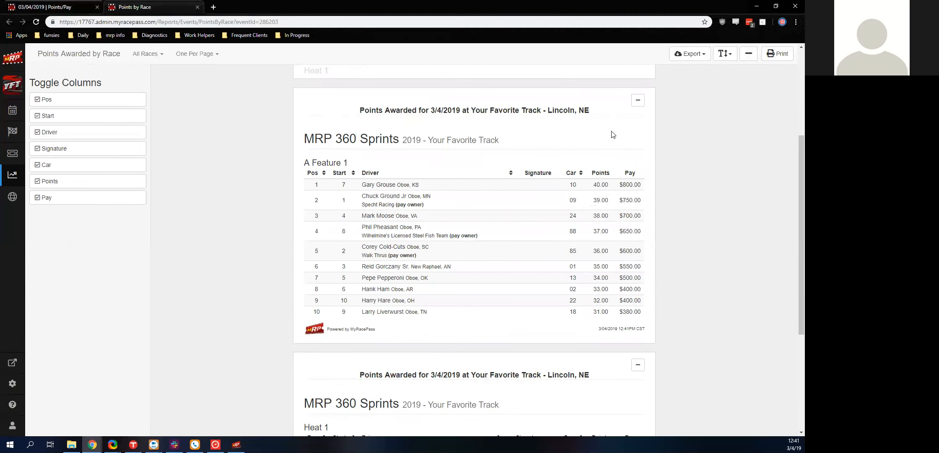
scroll(351, 251, down, 4)
scroll(373, 267, up, 3)
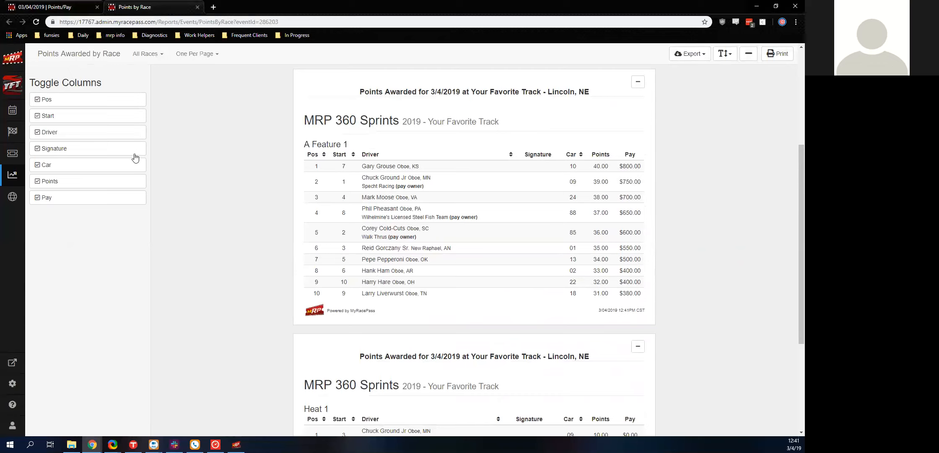
- Hide the Start, Points and Car columns in the points-by-race report and close the report
click(59, 120)
click(58, 188)
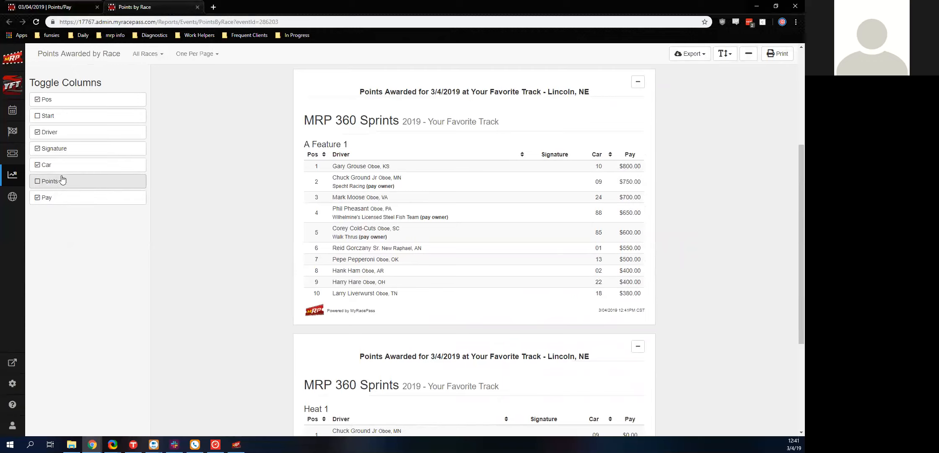
click(59, 166)
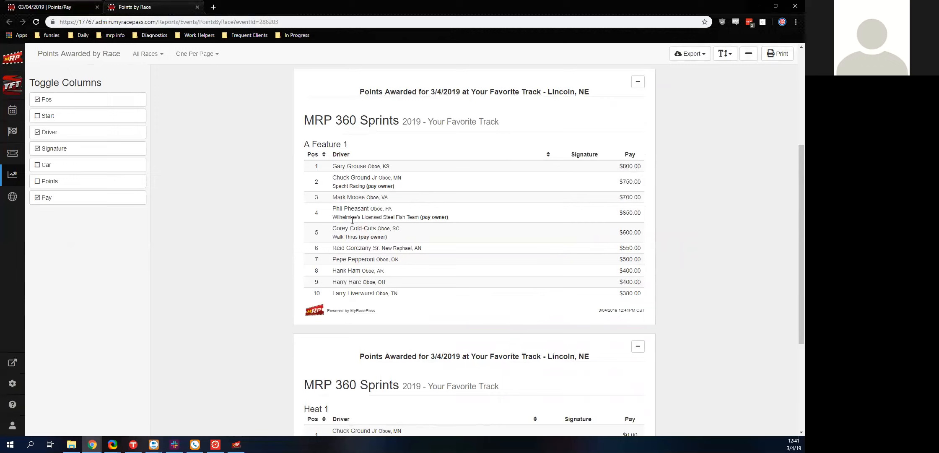
click(42, 5)
click(197, 6)
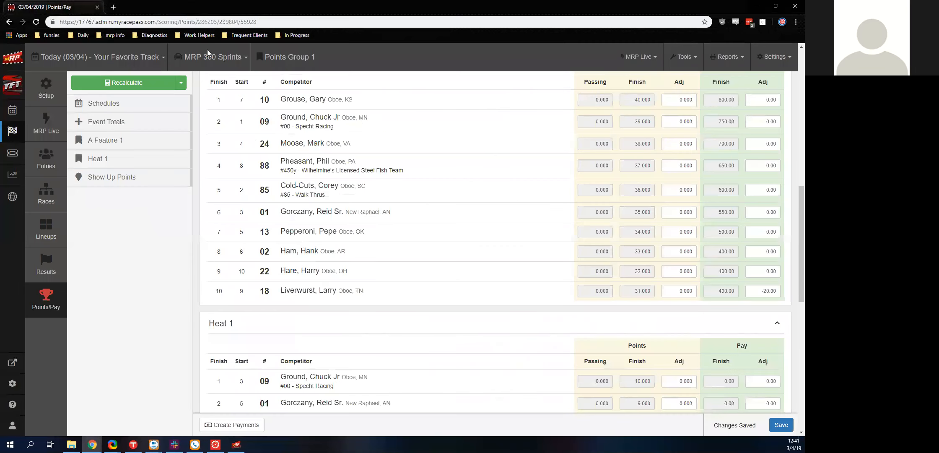
- Reopen the payments from the points group and check the available check layouts, leaving check creation without creating any
scroll(333, 209, down, 3)
scroll(333, 210, down, 8)
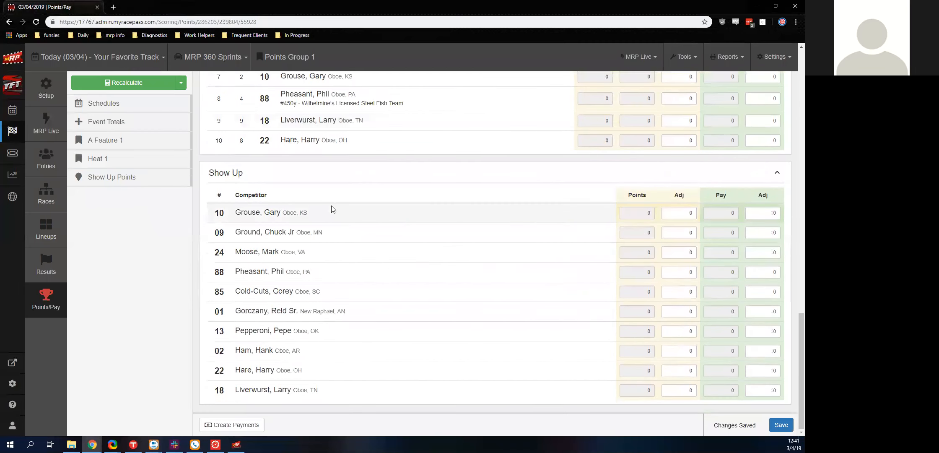
scroll(338, 220, up, 4)
scroll(340, 225, up, 15)
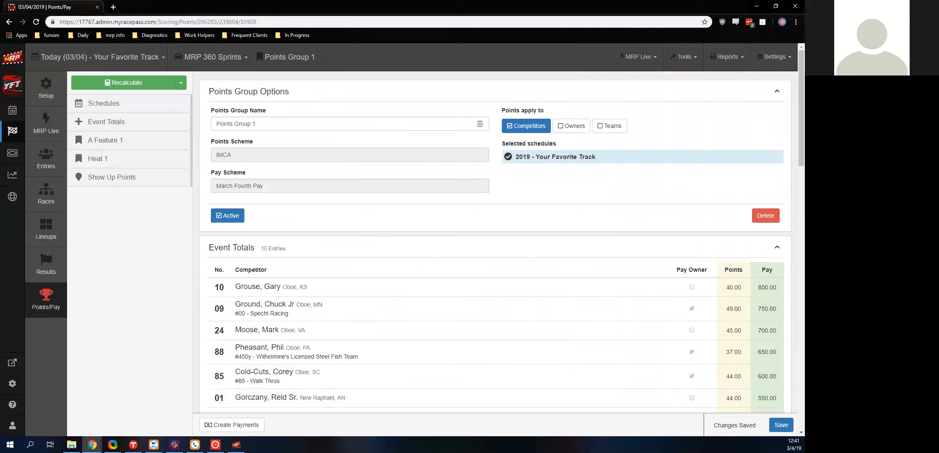
click(245, 424)
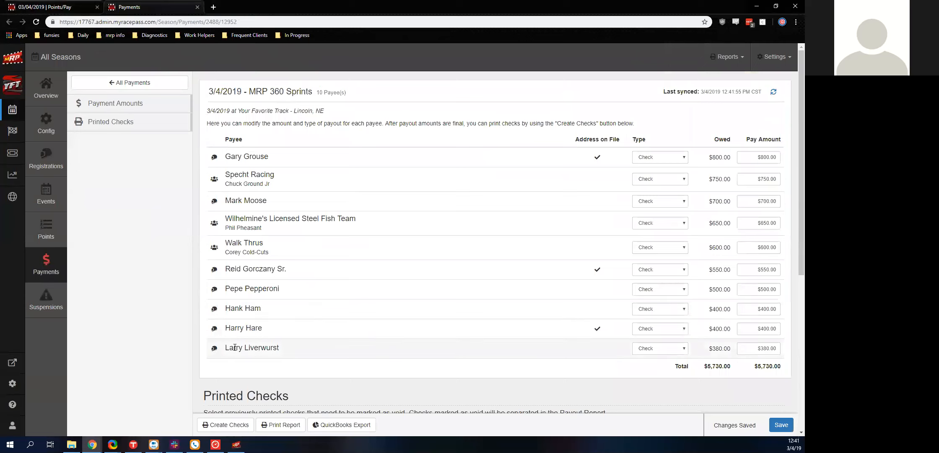
click(231, 425)
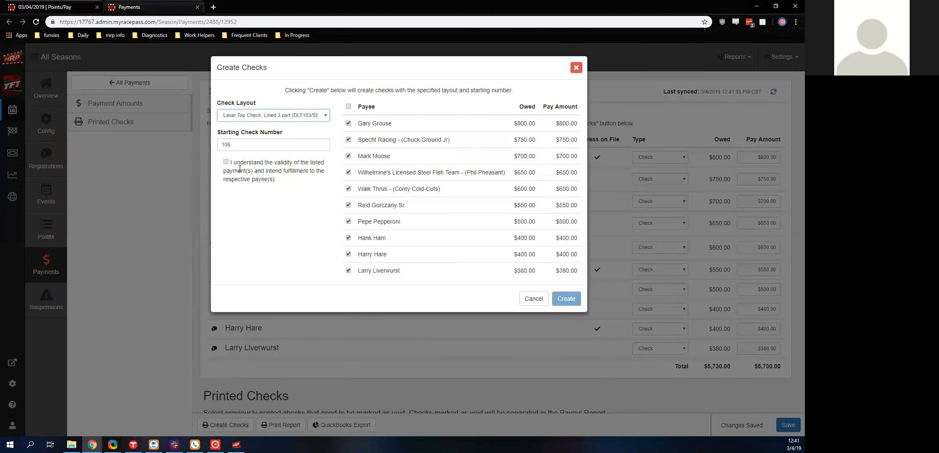
click(285, 118)
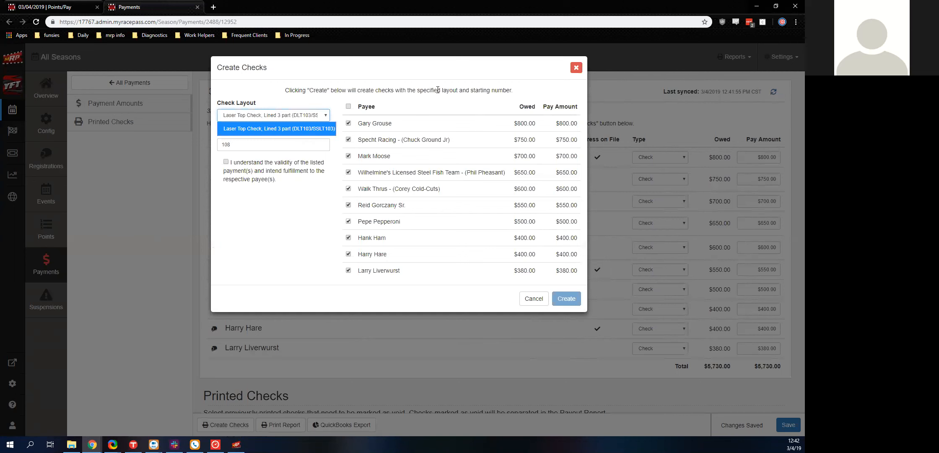
click(576, 68)
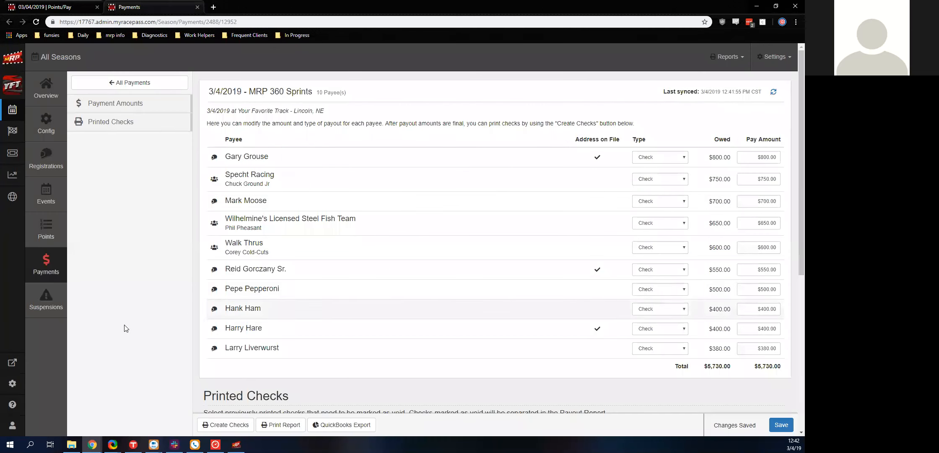
- Look at the available Help and Support resources and close the payments page
click(12, 404)
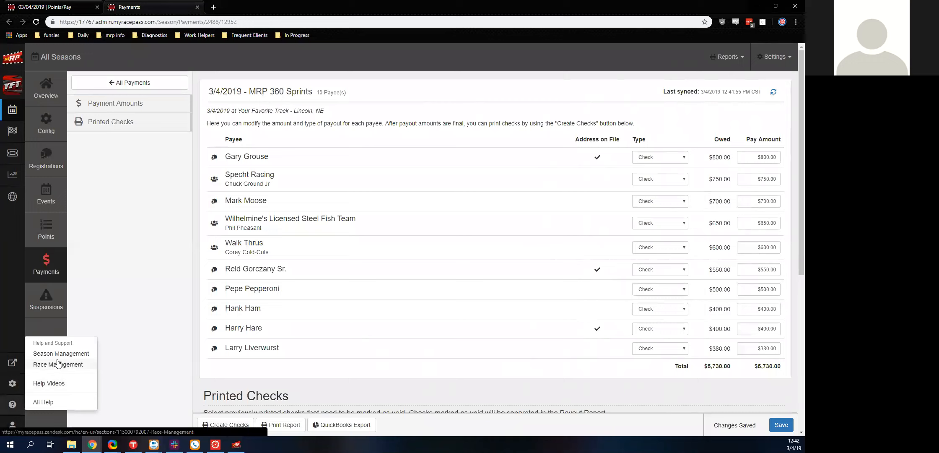
click(155, 219)
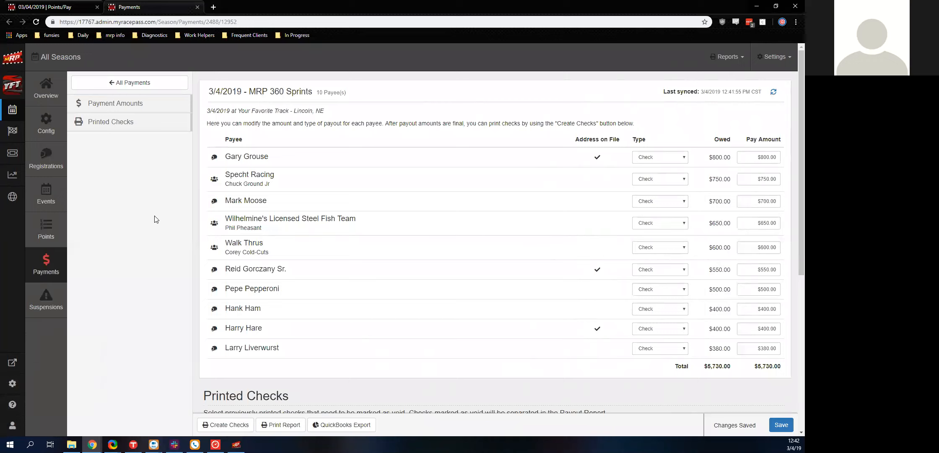
click(198, 7)
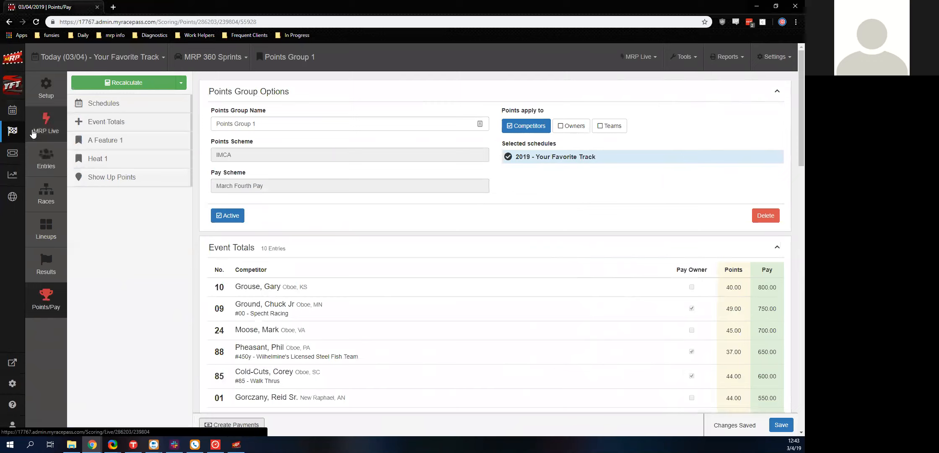
- Open the event's entry list and switch it to the MRP Late Models class
click(43, 153)
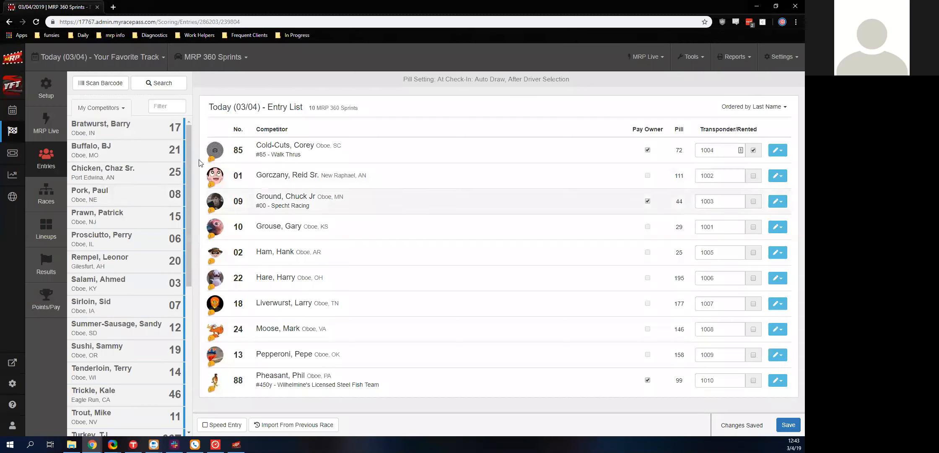
click(191, 62)
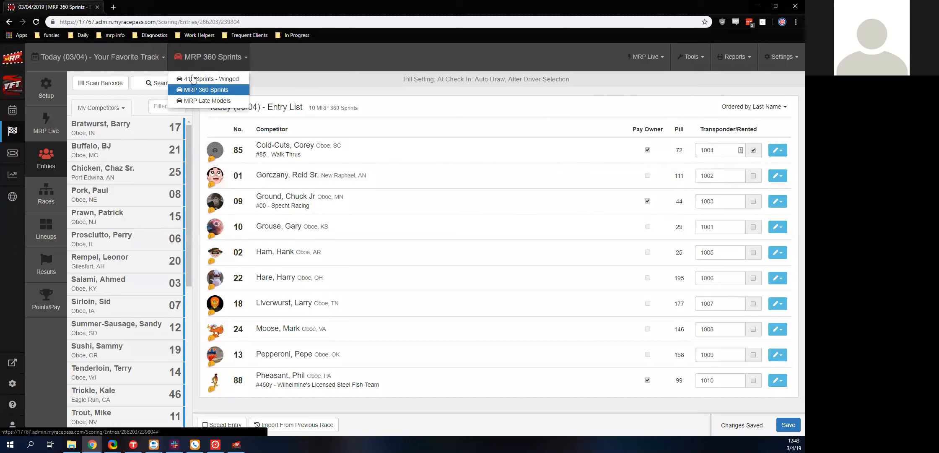
click(199, 101)
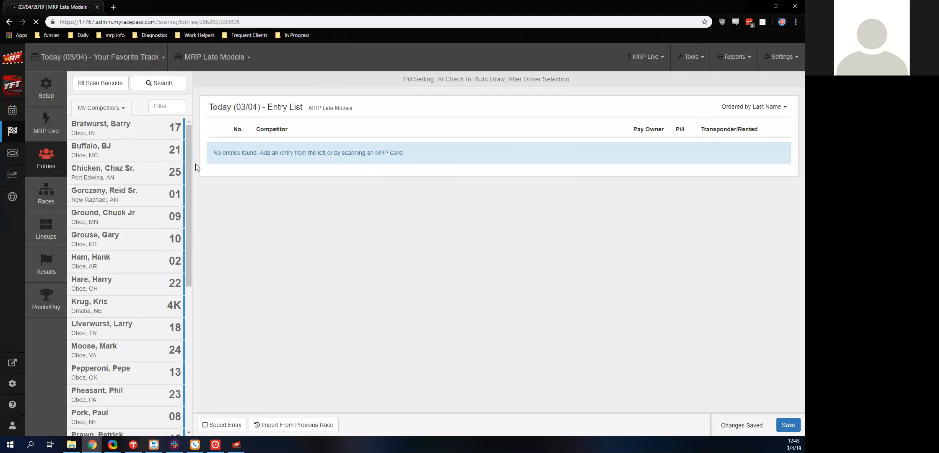
- Look at the MRP Late Models entry confirmation for competitor number 09 and close it without adding the entry
click(121, 216)
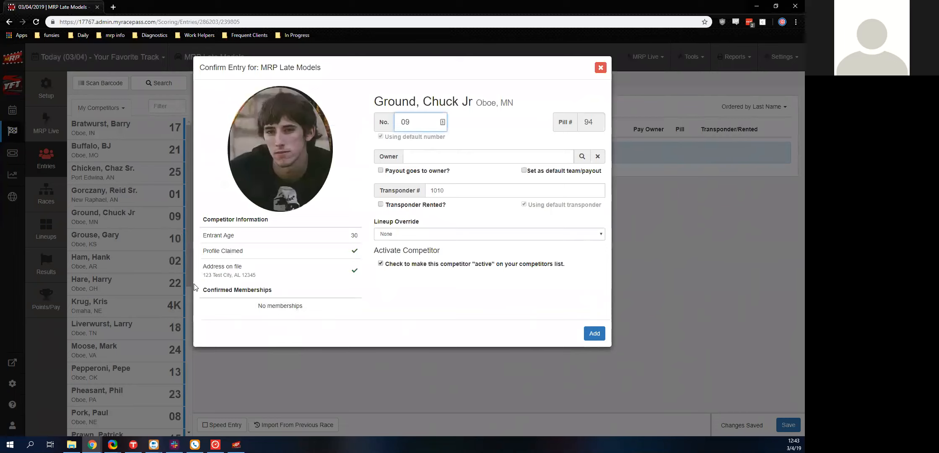
click(600, 68)
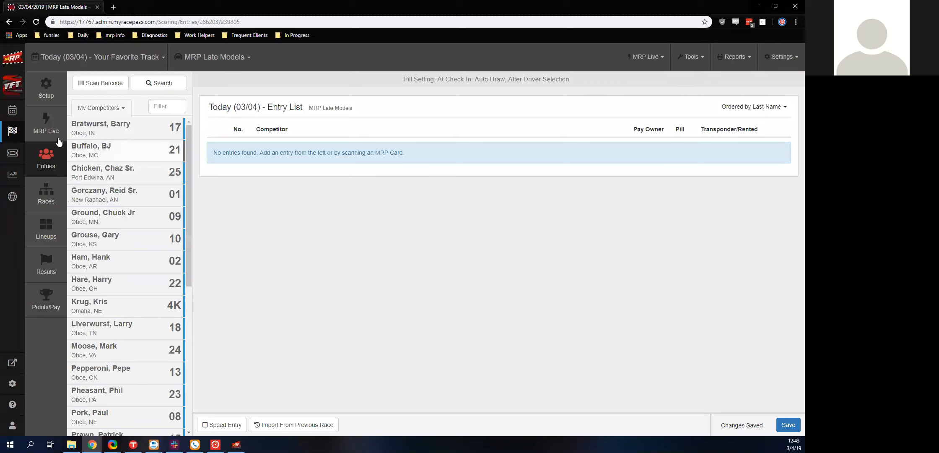
- Open the MRP Late Models registrants under the 2019 Season Registration
click(5, 113)
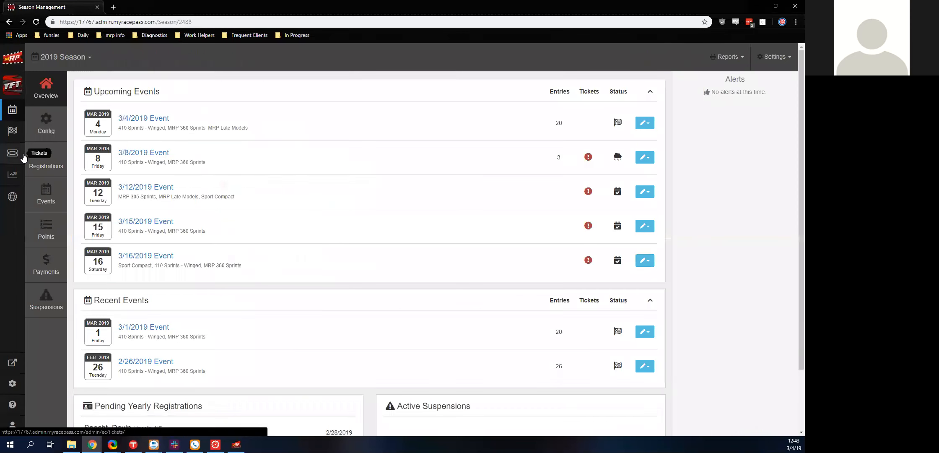
click(33, 153)
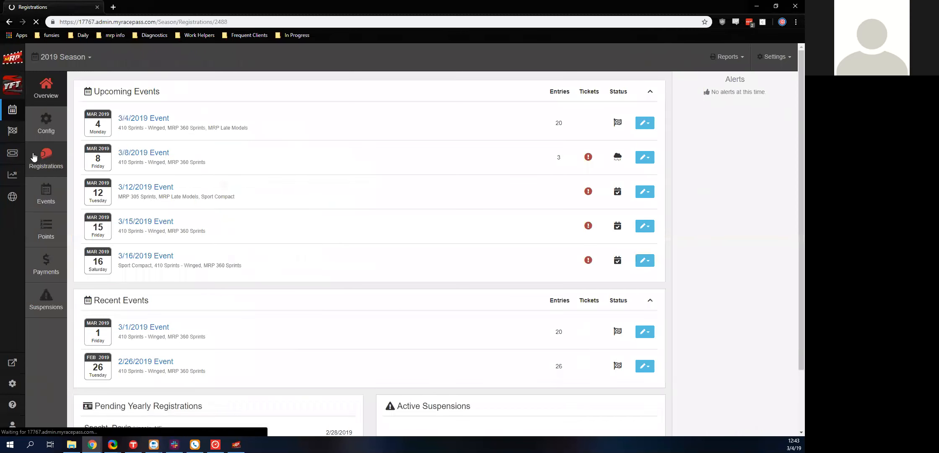
click(240, 252)
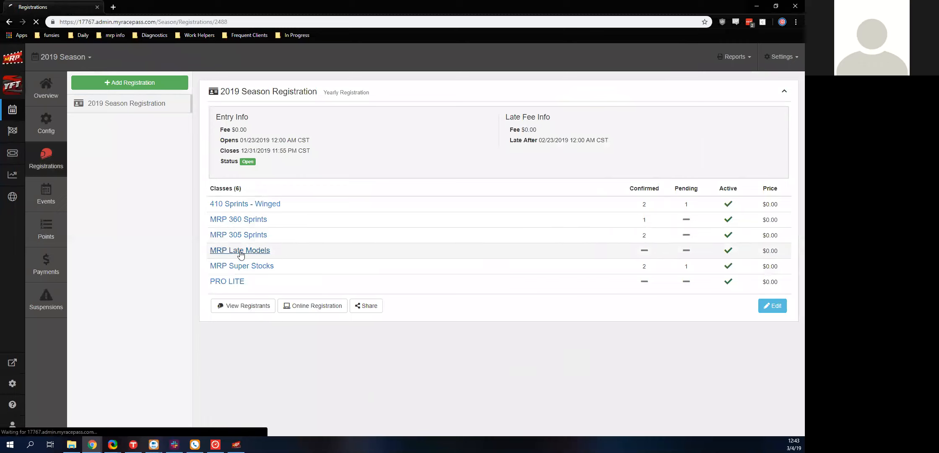
- Start a new MRP Late Models registrant and select the existing Oboe, MN competitor by searching for the competitor's name
click(389, 143)
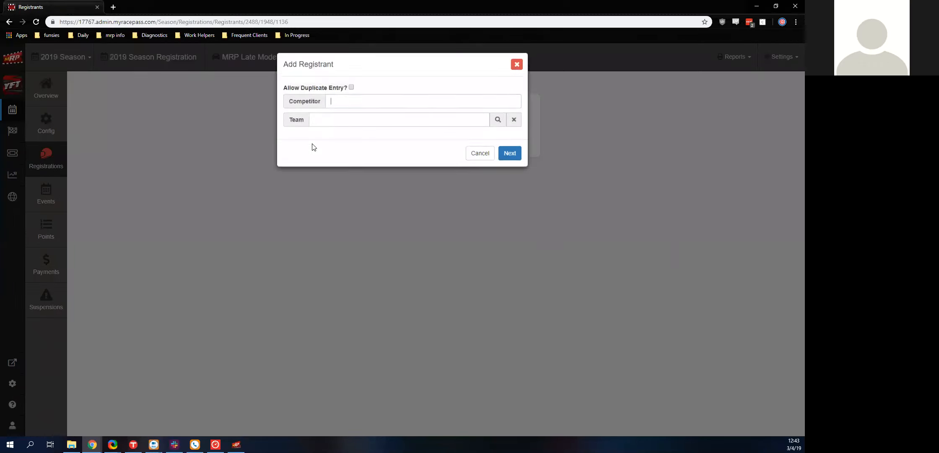
text(chuck)
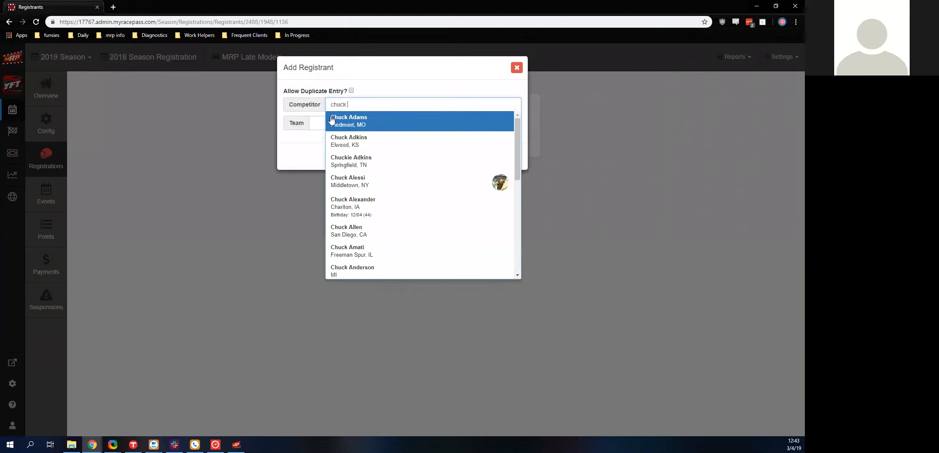
text( groun)
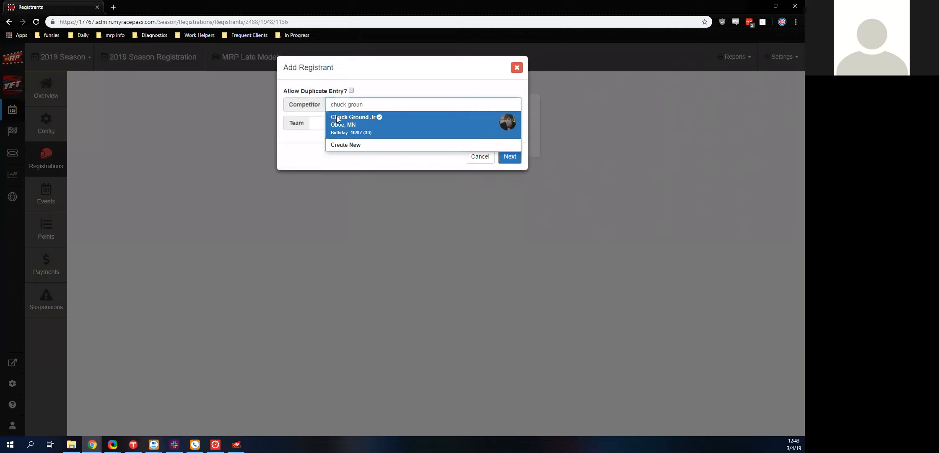
click(338, 122)
key(Return)
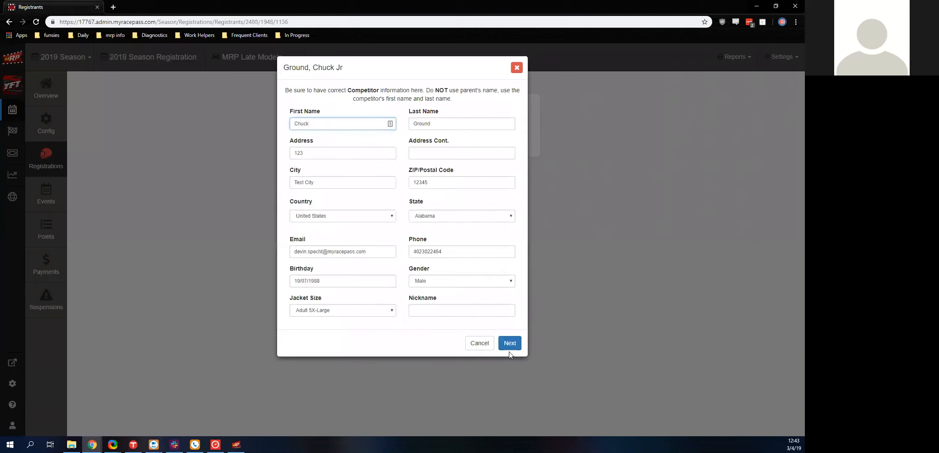
- Accept the registrant's personal details, assign number 55 and confirm the registration entry
click(510, 344)
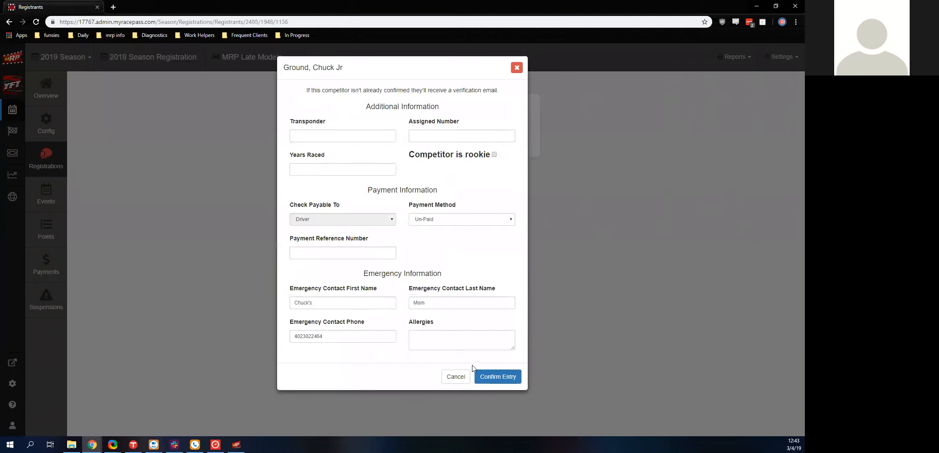
key(Tab)
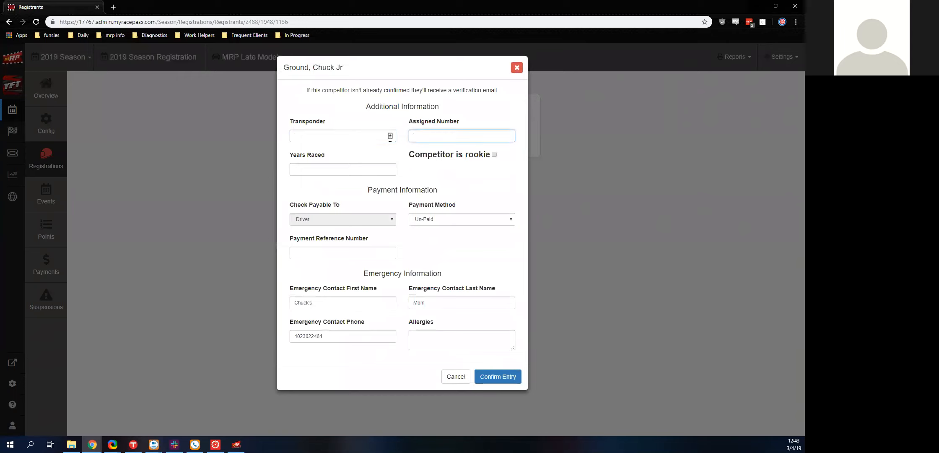
click(489, 373)
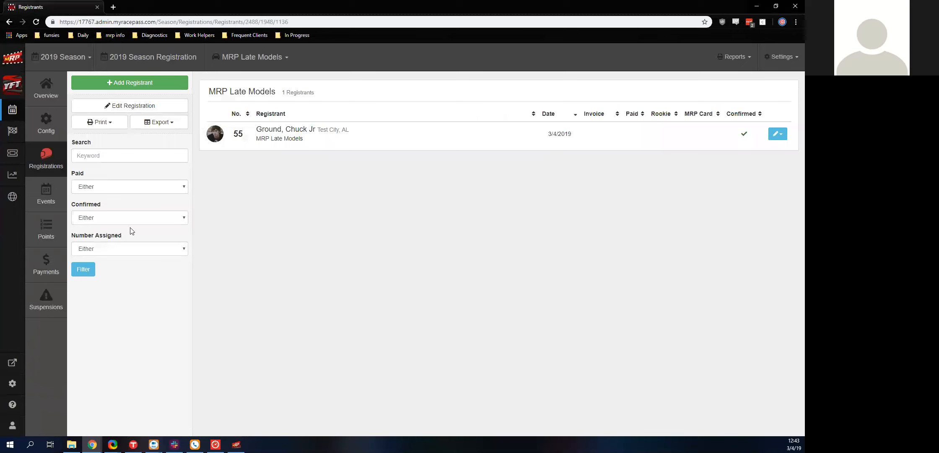
- Return to today's (03/04) event and open the entry list for the MRP Late Models class
click(13, 138)
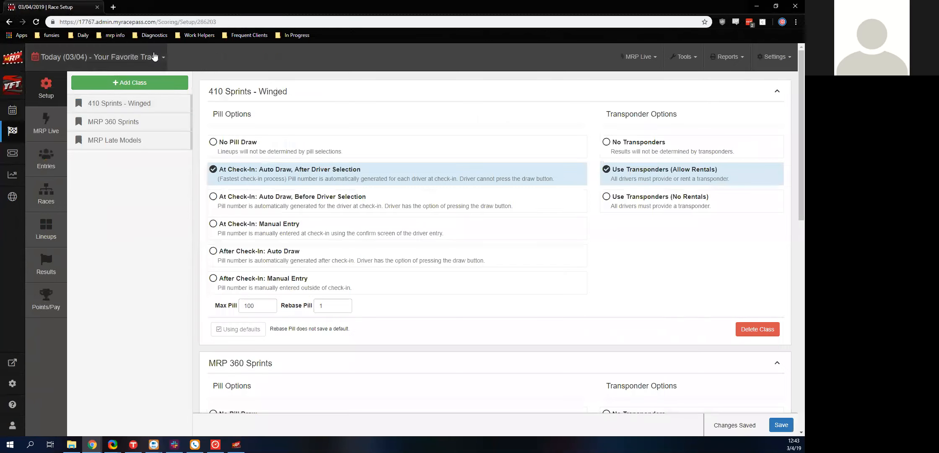
click(163, 57)
click(130, 193)
click(47, 152)
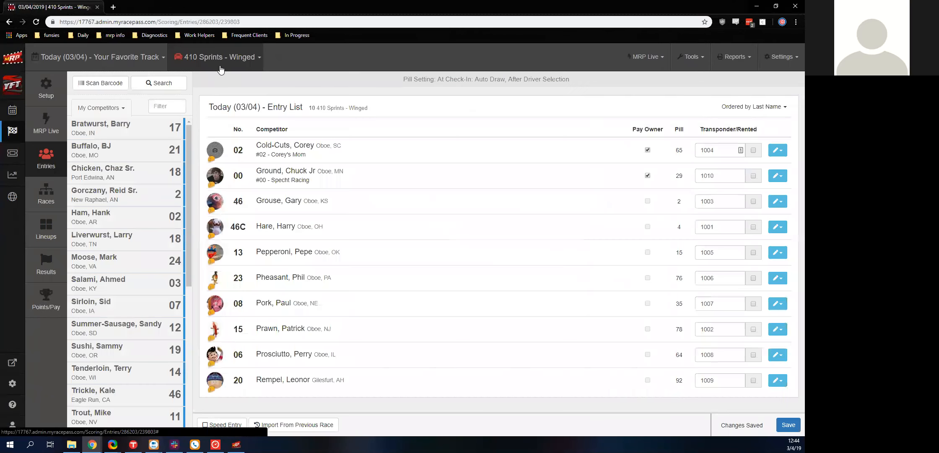
click(218, 63)
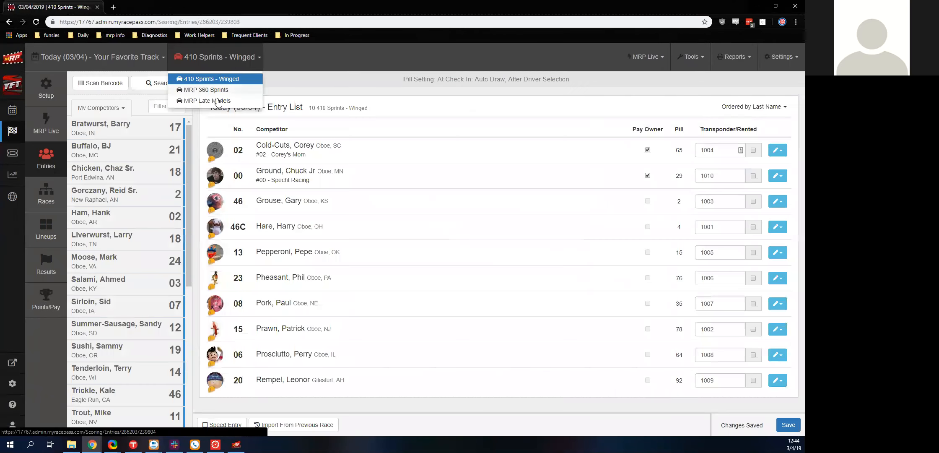
click(216, 102)
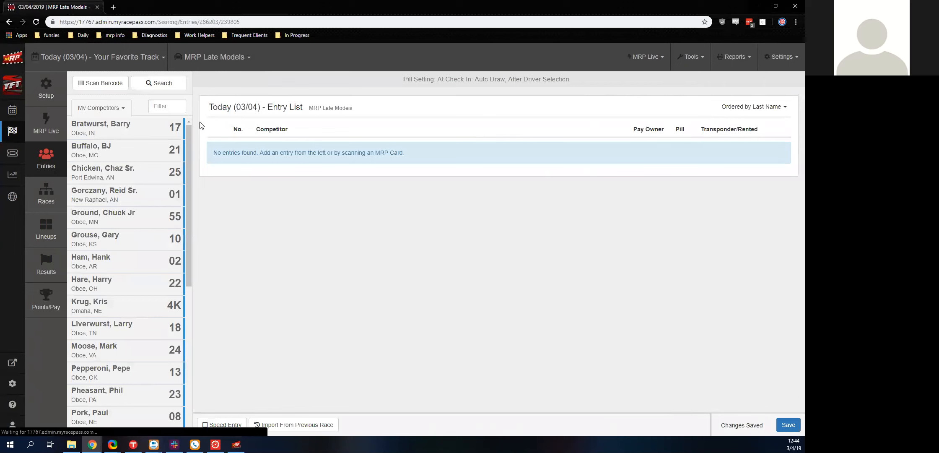
- Check the number and confirmed memberships in the entry confirmation for competitor number 55, and close it without adding the entry
click(137, 222)
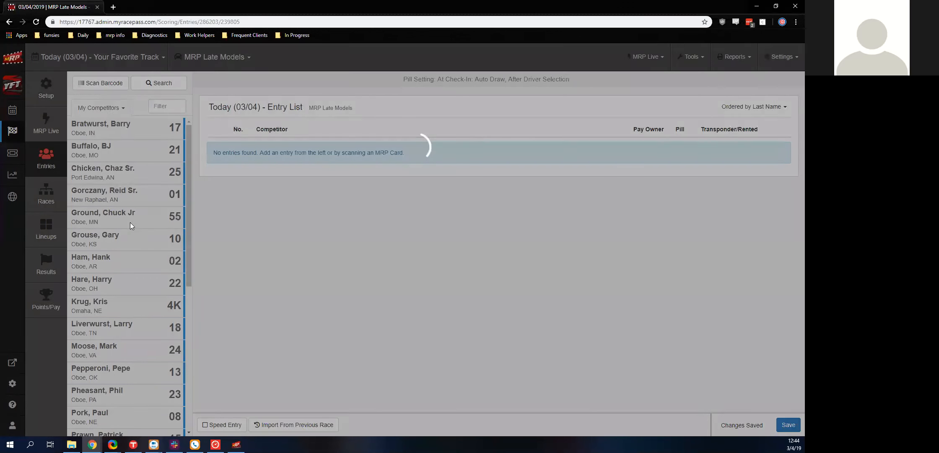
click(419, 124)
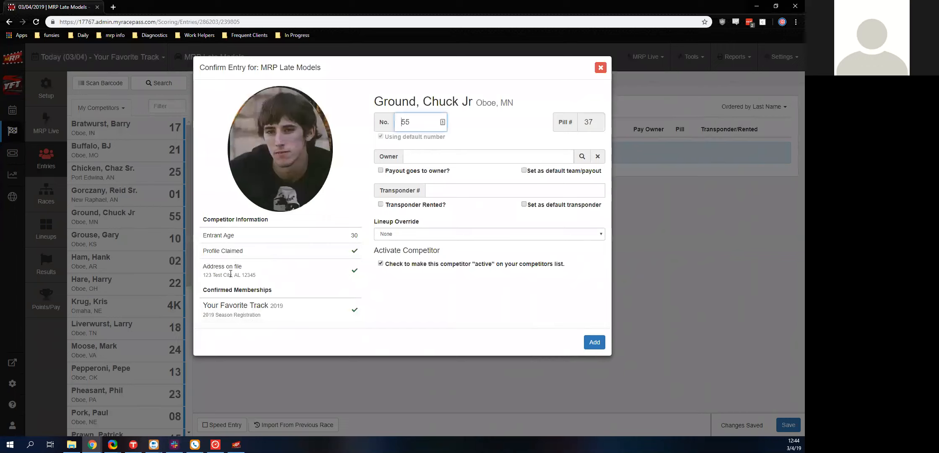
click(680, 75)
- Open season management in a new tab and bring up its contact list
click(781, 57)
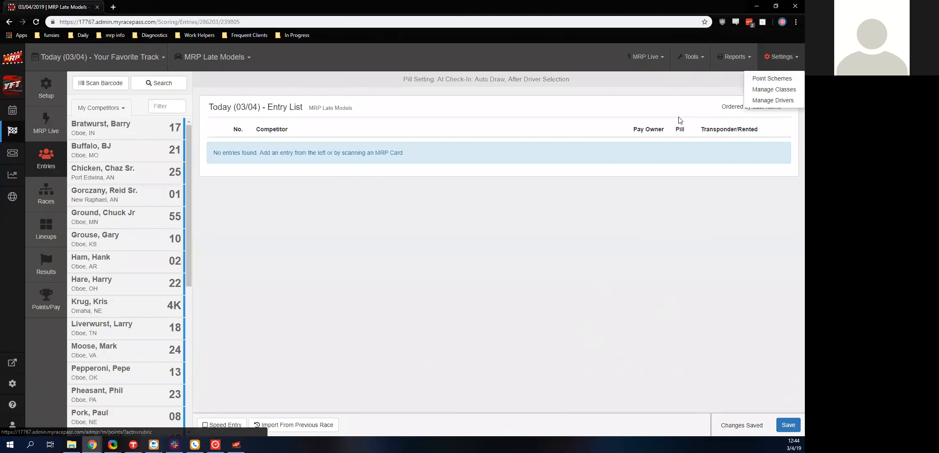
mouse_move(12, 111)
click(46, 108)
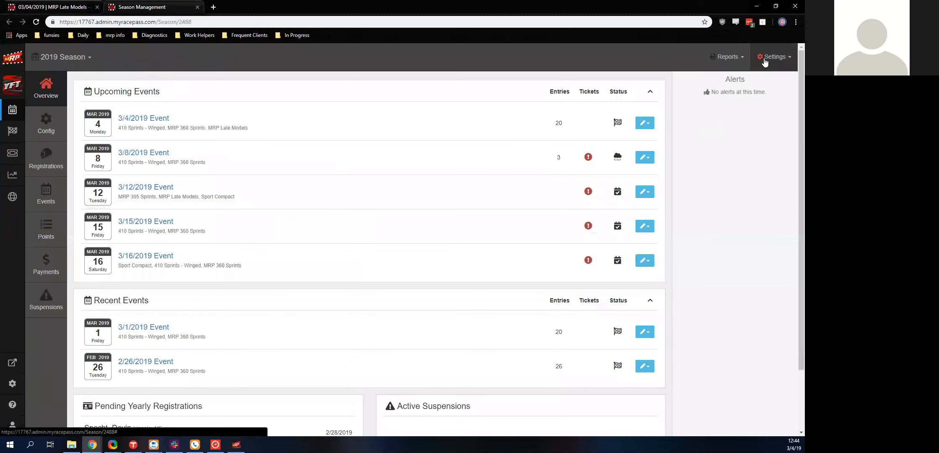
click(764, 60)
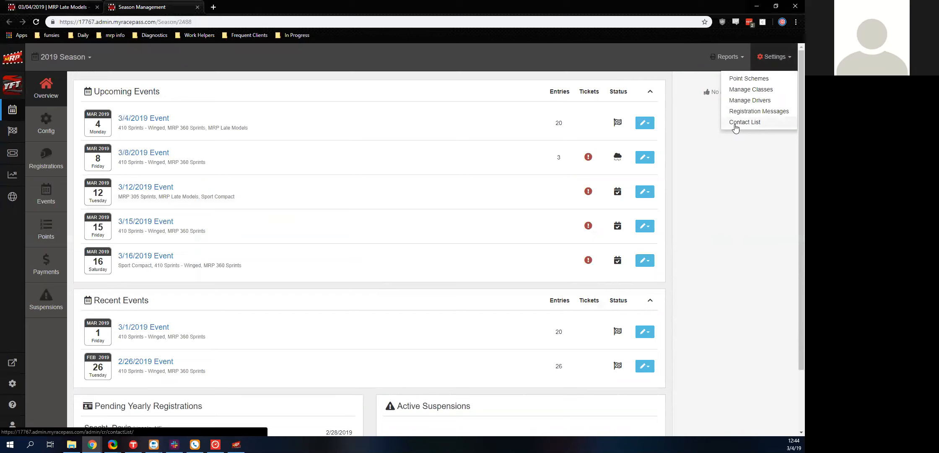
click(736, 127)
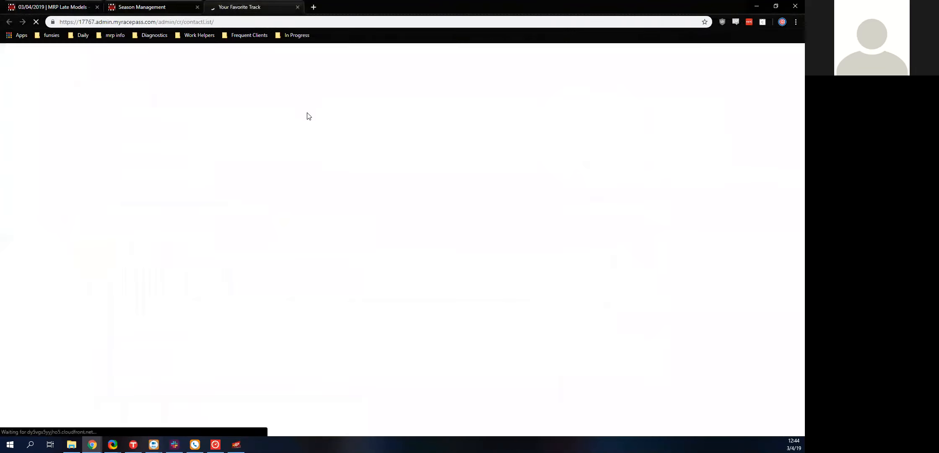
- Examine which drivers have address, contact, emergency and personal information on file, and close the contact list to return to the event entries
scroll(322, 162, down, 7)
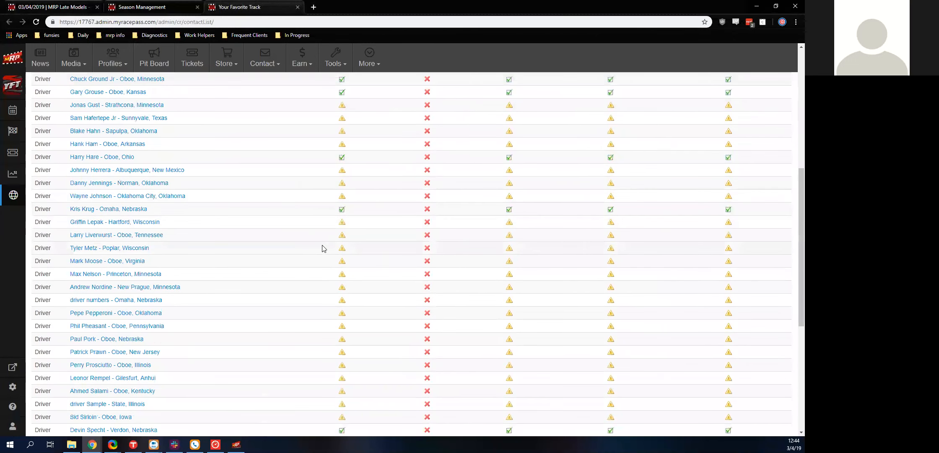
scroll(392, 224, up, 6)
scroll(393, 223, up, 1)
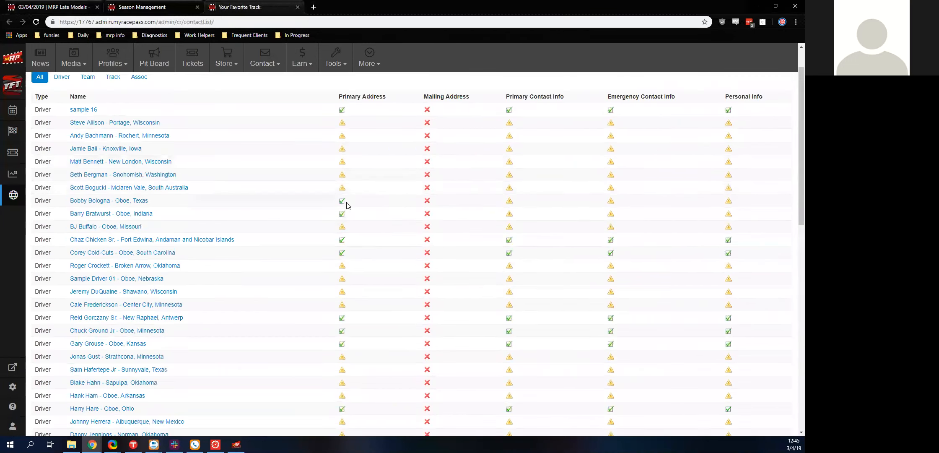
click(297, 7)
click(56, 13)
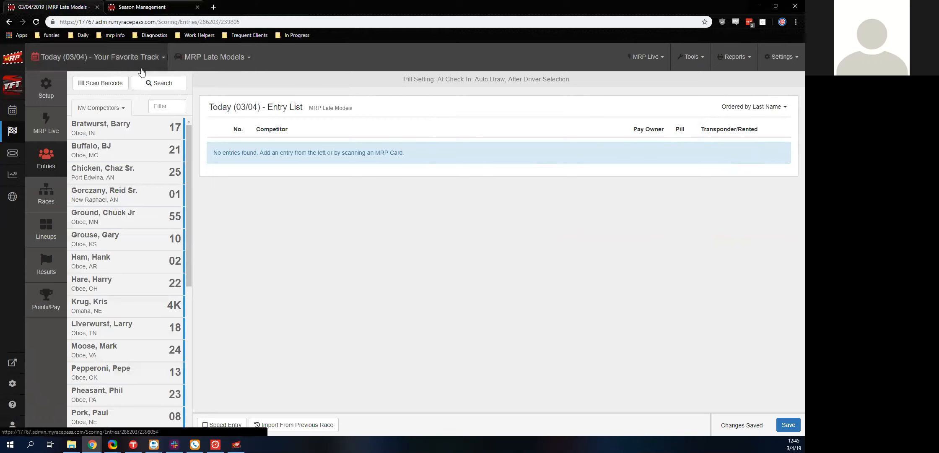
- Open the races of the MRP 360 Sprints class and add Heat 2 and Heat 3 to the heats
click(193, 57)
click(208, 90)
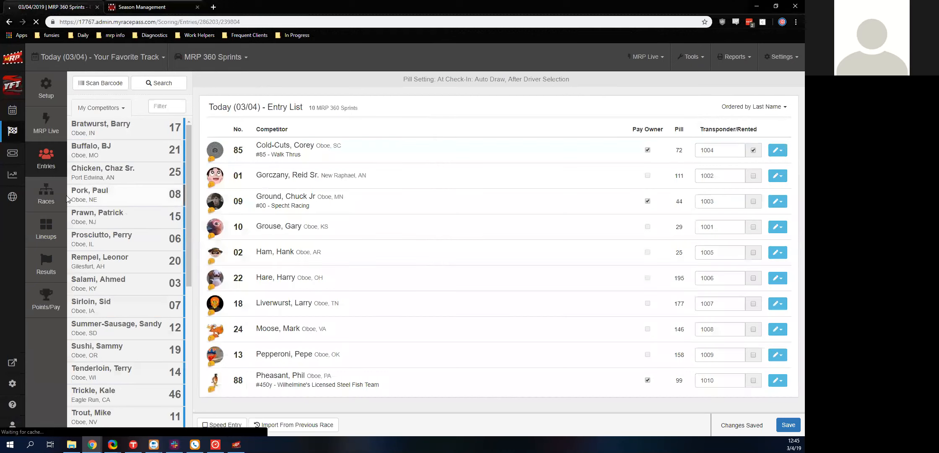
click(57, 199)
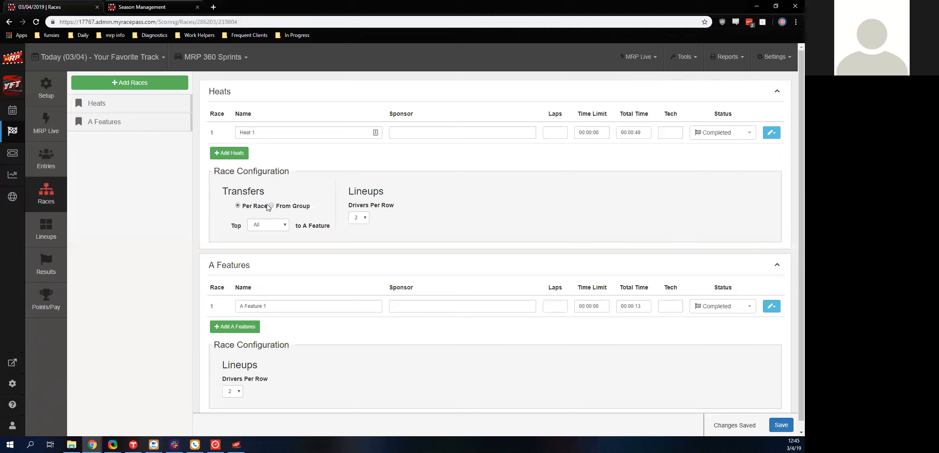
click(223, 154)
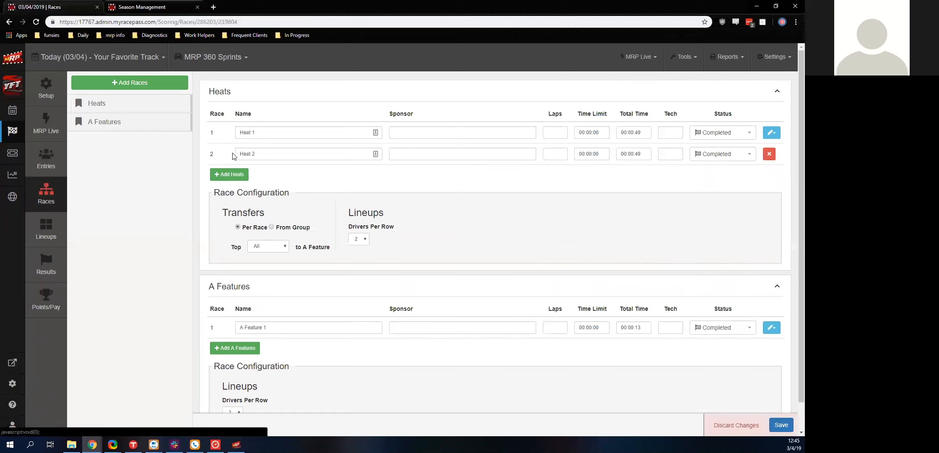
click(225, 174)
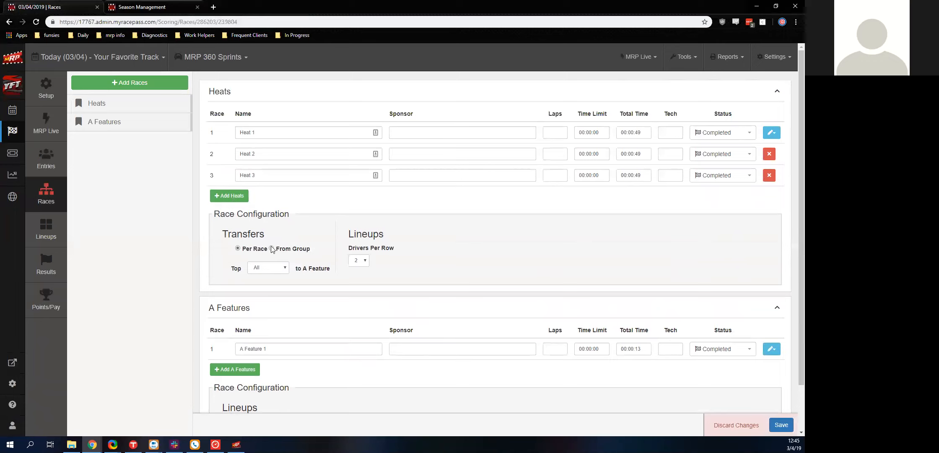
- Set the heats' per-race transfers to the top 5 to the A Feature
click(268, 268)
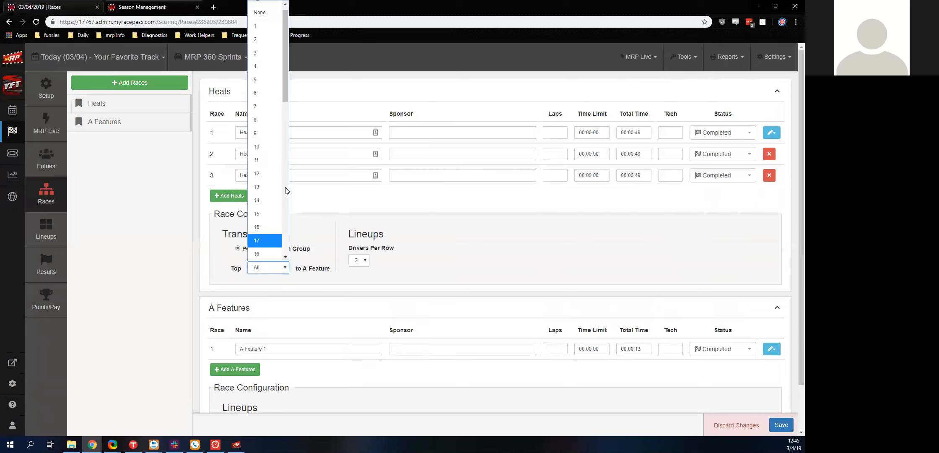
click(256, 81)
click(222, 263)
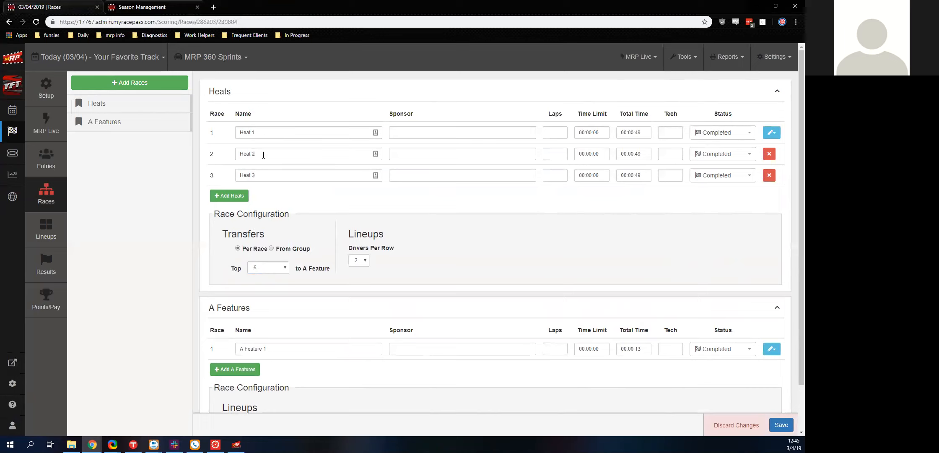
- Change the heats' transfers to From Group, with the top 15 going to the A Feature
click(271, 248)
click(238, 249)
click(280, 268)
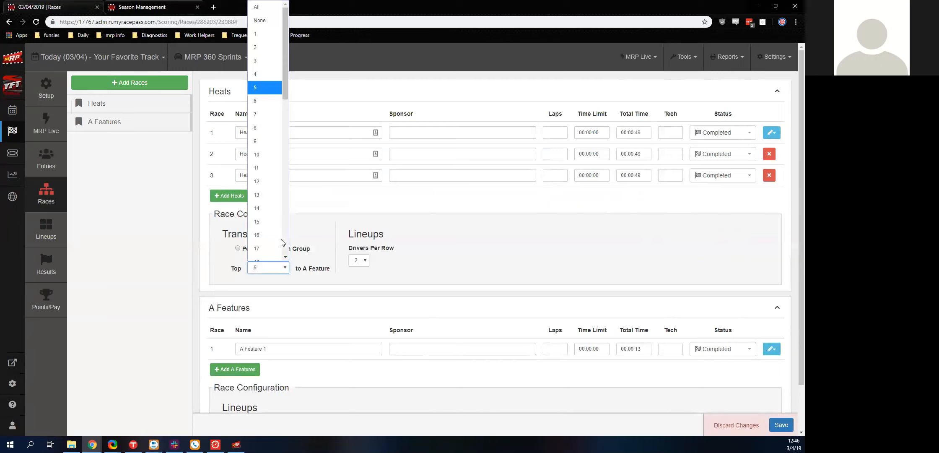
click(260, 221)
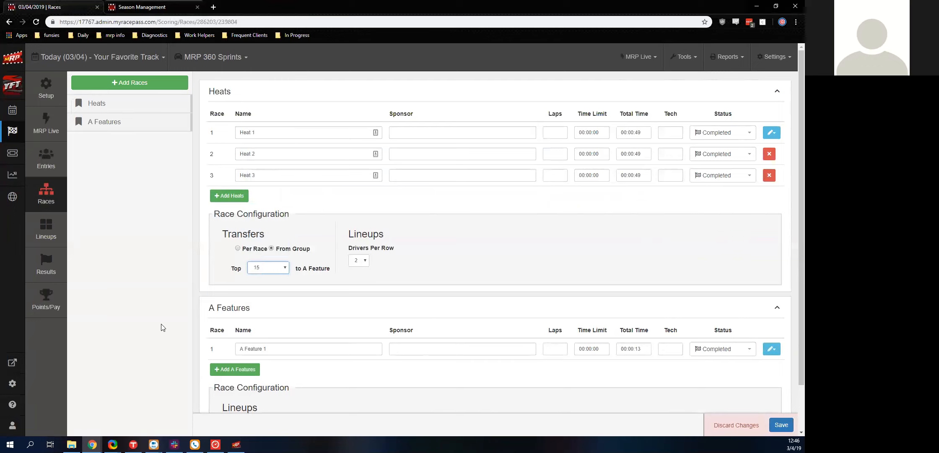
- Switch the heats' transfer method to Per Race and back to From Group
click(238, 248)
click(254, 133)
click(271, 248)
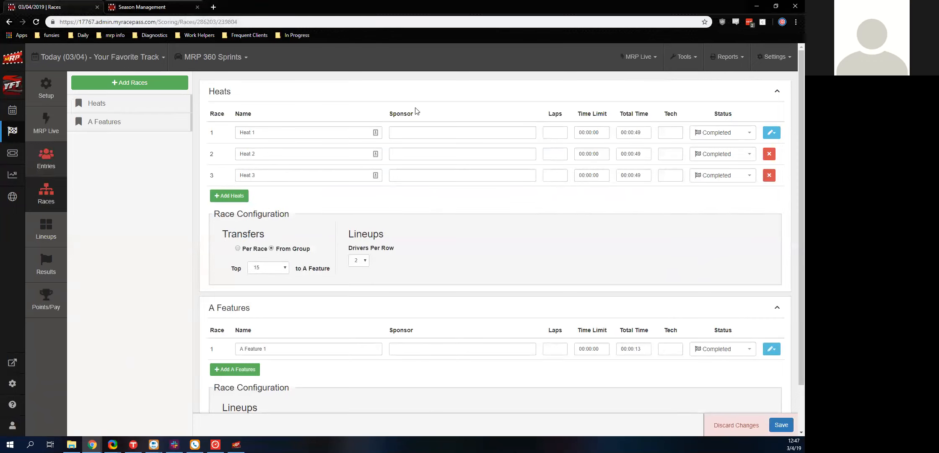
- Leave the races page without saving and open the entries of the MRP 360 Sprints class
click(730, 57)
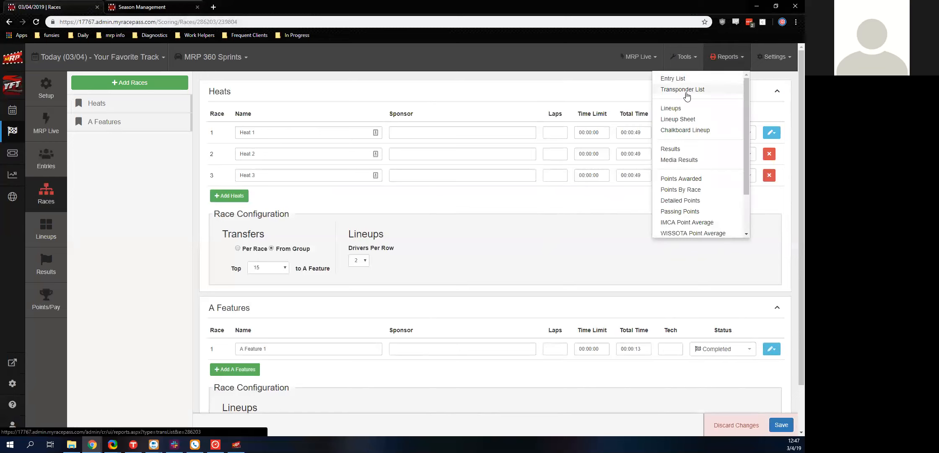
click(40, 161)
key(Return)
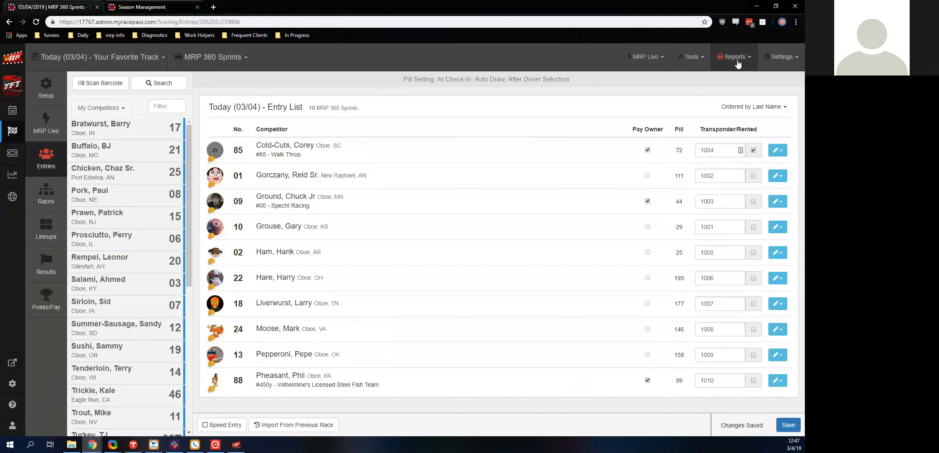
- Open the event's Entry List report, look through the entries of both classes, and close the report
click(736, 59)
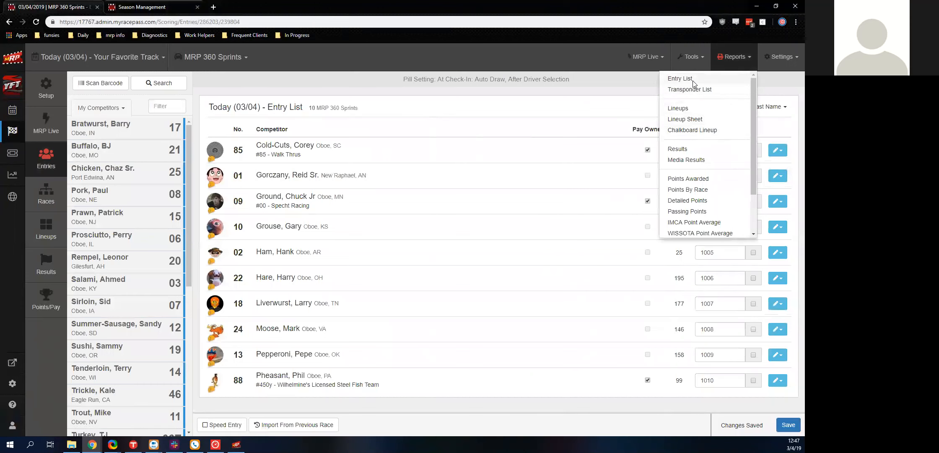
click(680, 79)
scroll(386, 185, down, 2)
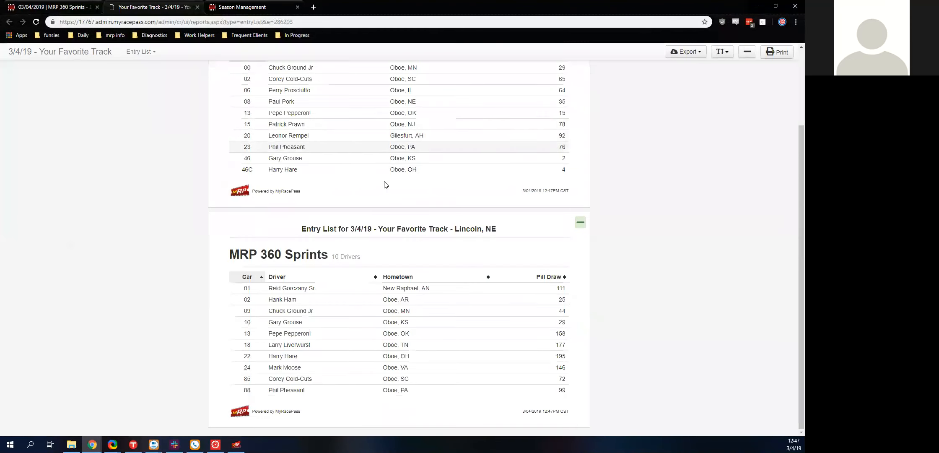
scroll(319, 168, up, 3)
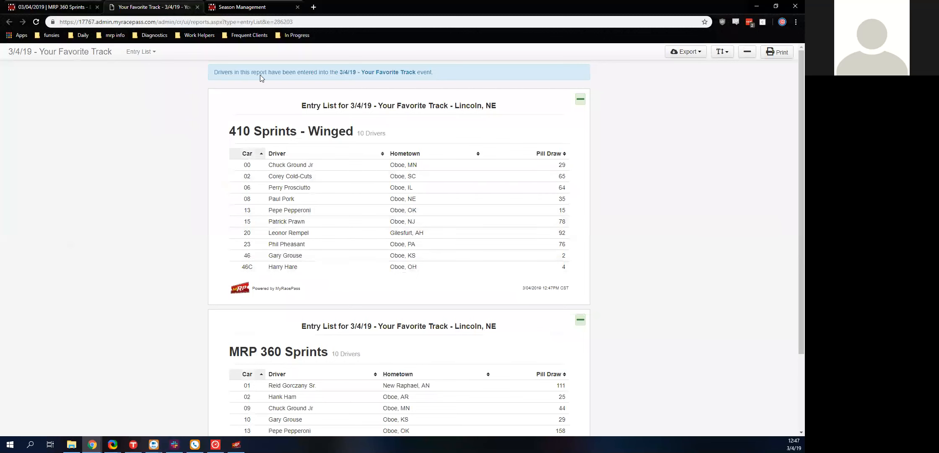
click(198, 7)
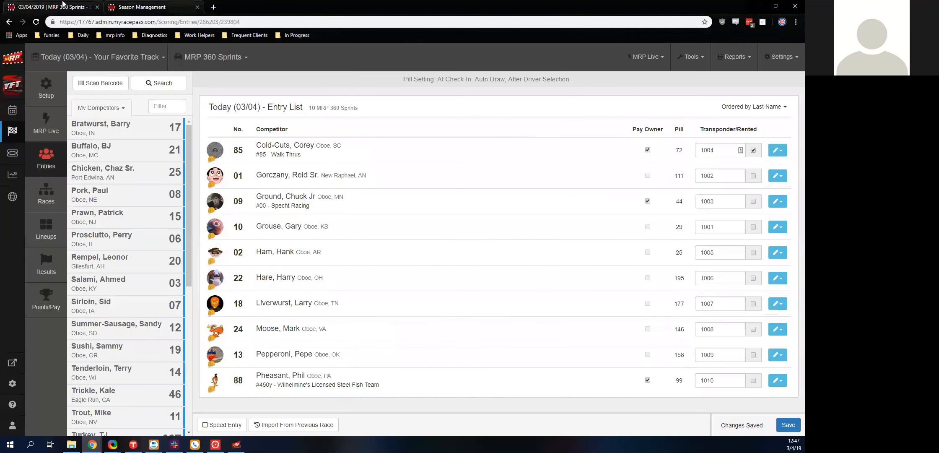
- Open the event's Lineups, Lineup Sheet and Chalkboard Lineup reports in separate browser tabs
click(733, 57)
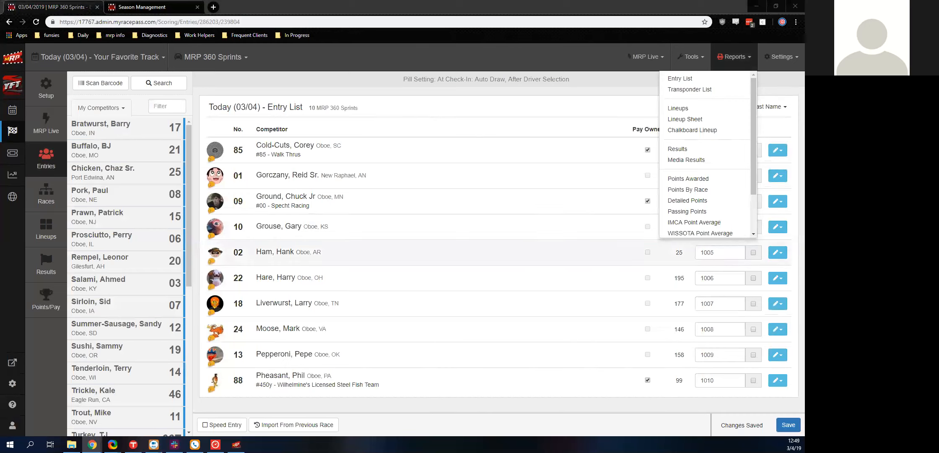
scroll(704, 168, down, 2)
scroll(705, 201, up, 2)
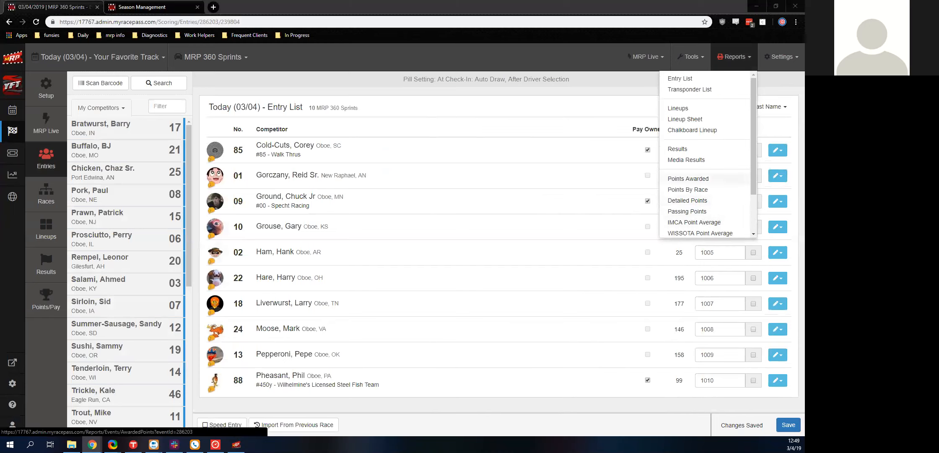
ctrl+click(671, 110)
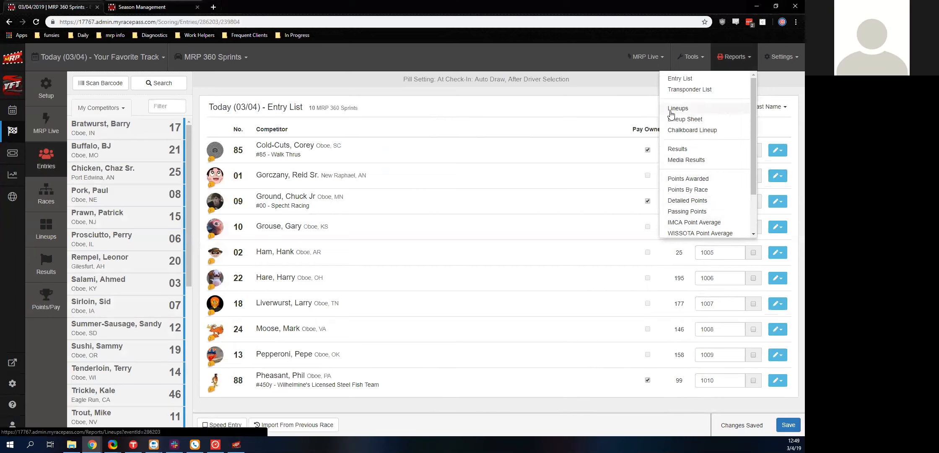
ctrl+click(678, 119)
ctrl+click(683, 131)
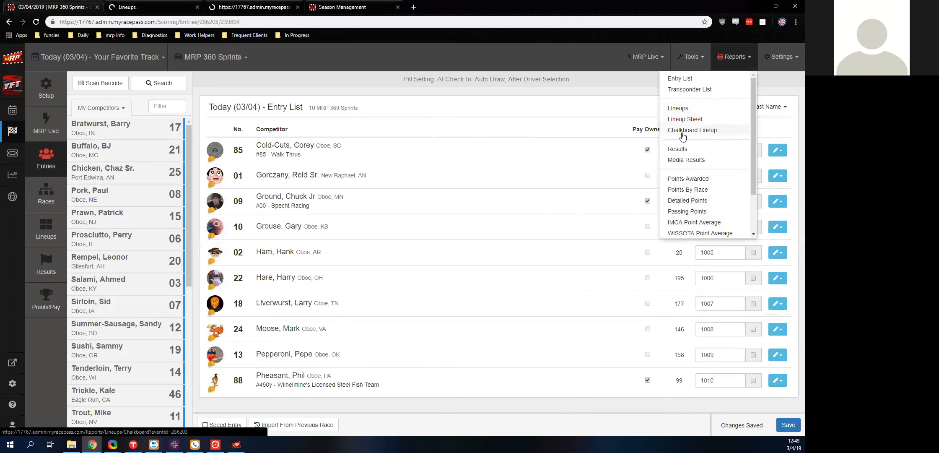
- Look through the Lineups report and change its layout to One Per Page
click(173, 4)
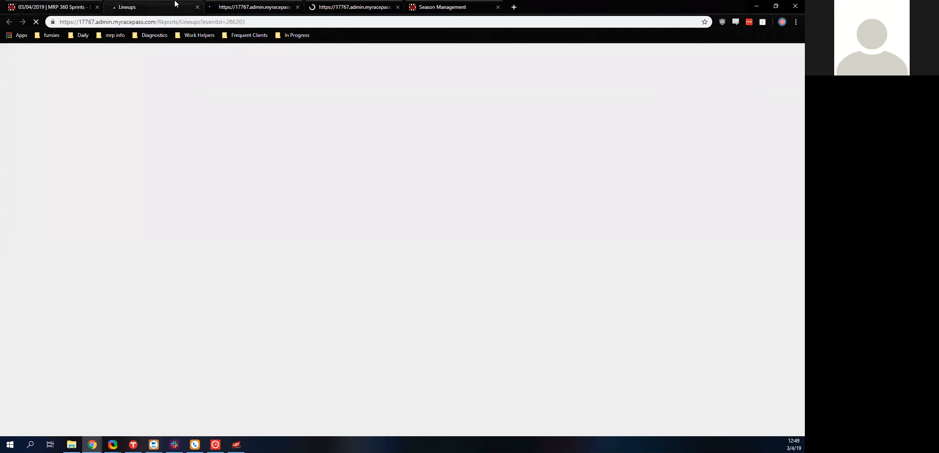
scroll(280, 123, down, 2)
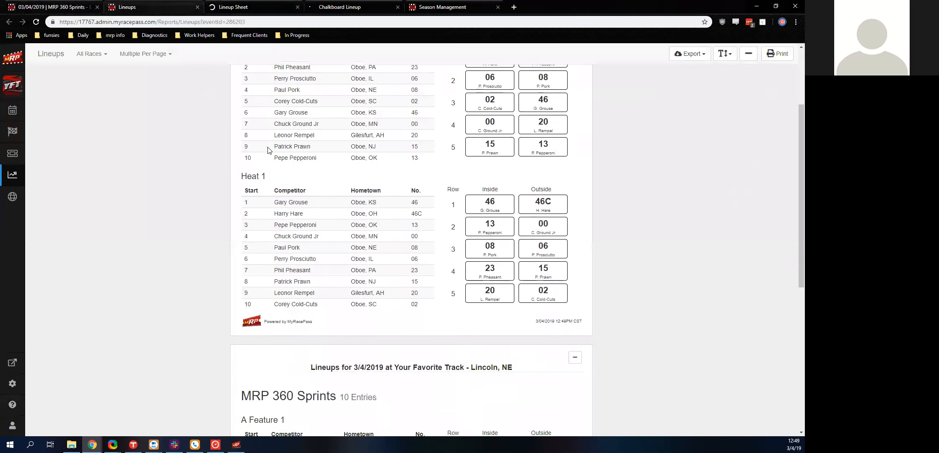
scroll(294, 130, up, 3)
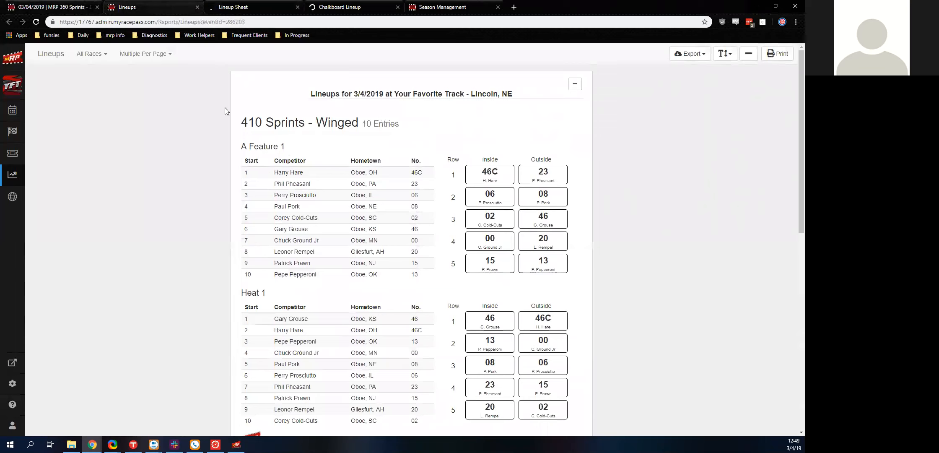
click(128, 58)
click(140, 78)
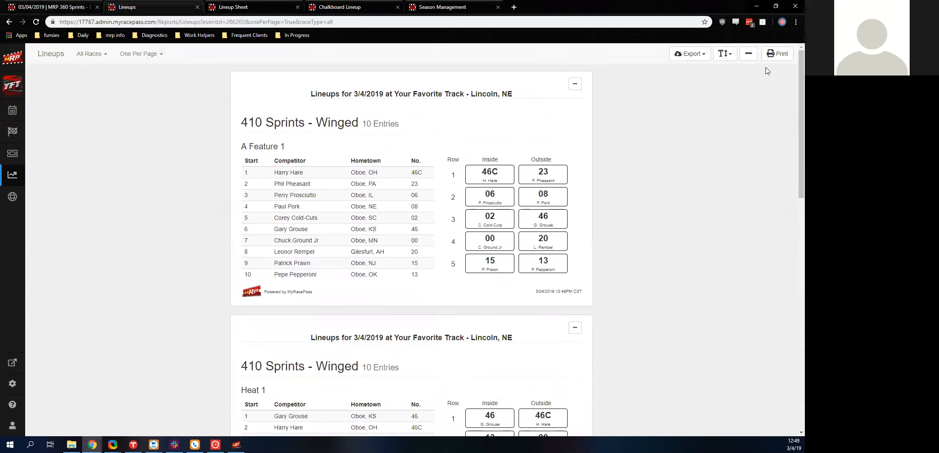
- Exclude all lineups from the report and include only A Feature 1 of the MRP 360 Sprints
click(749, 55)
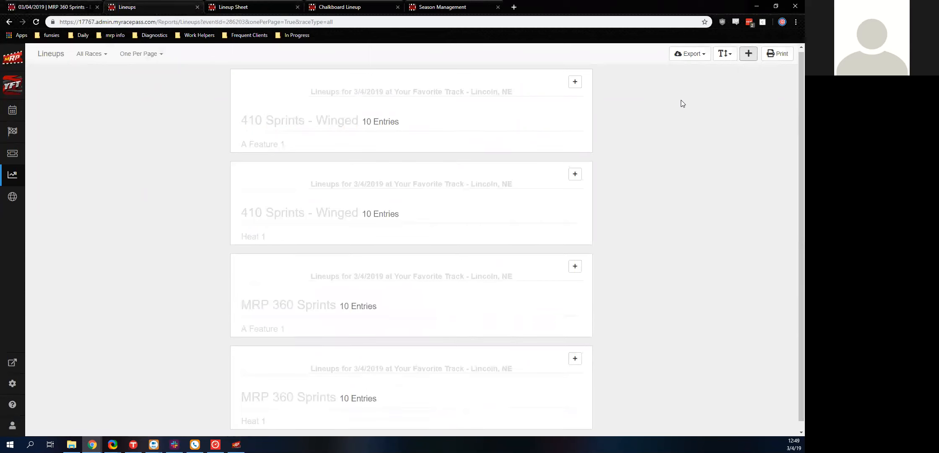
key(Tab)
key(Tab)
key(Tab)
key(Return)
scroll(681, 103, down, 3)
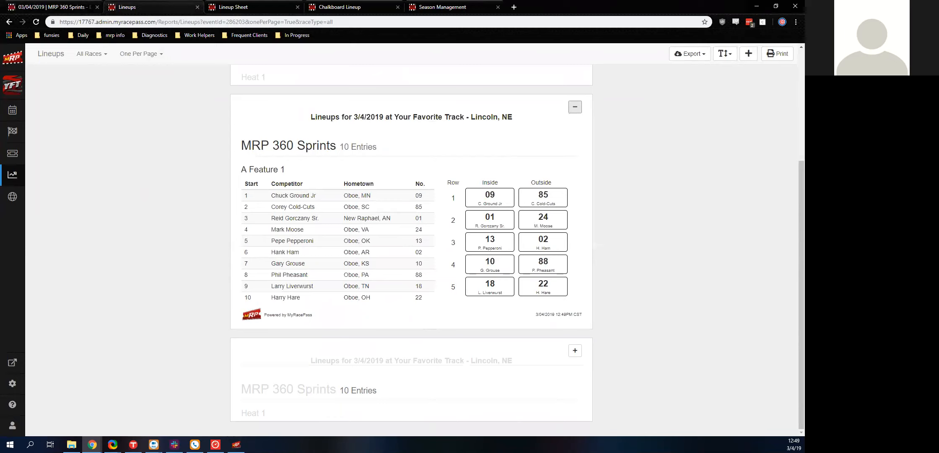
- Open the Race Management help section in a new tab and search the support site for "scanner"
click(12, 404)
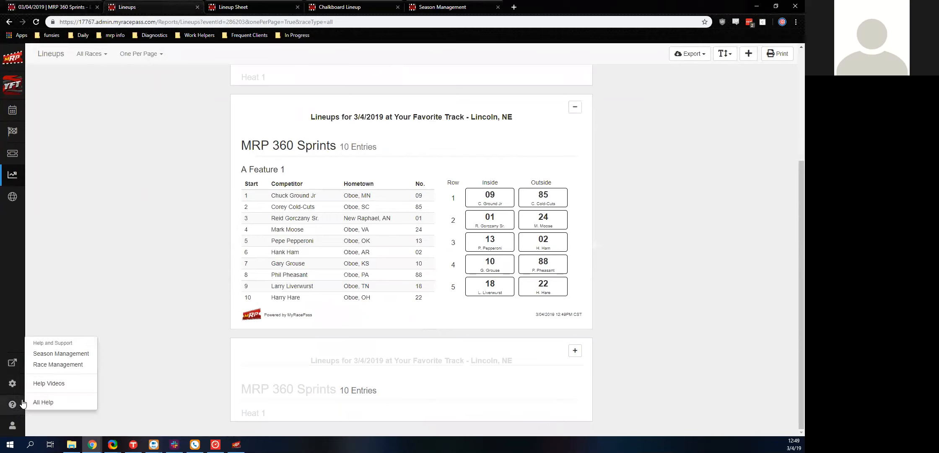
ctrl+click(63, 367)
click(256, 6)
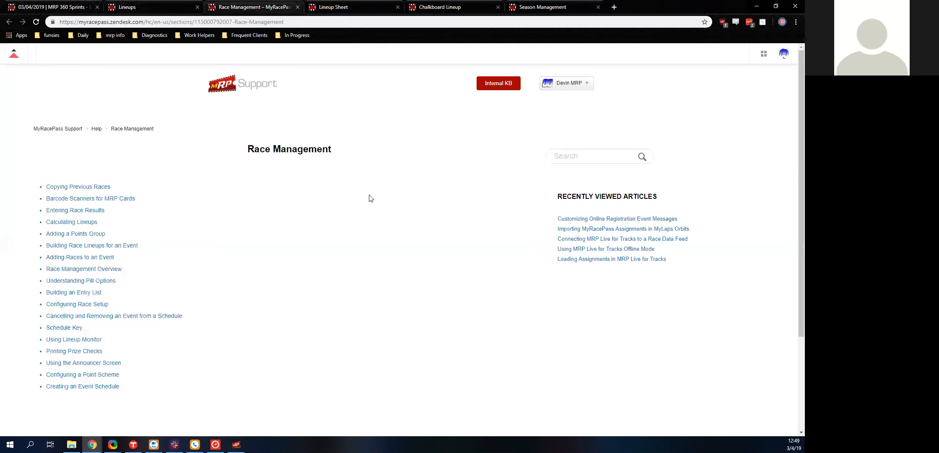
click(587, 156)
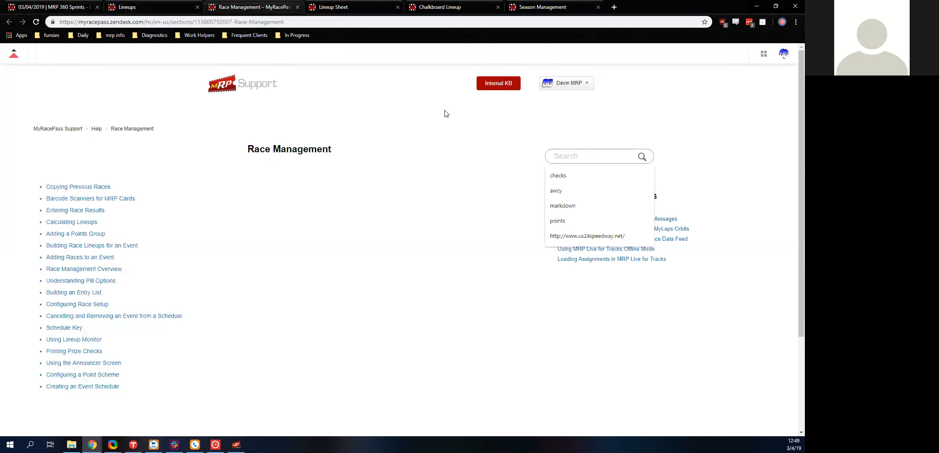
text(scanner)
key(Return)
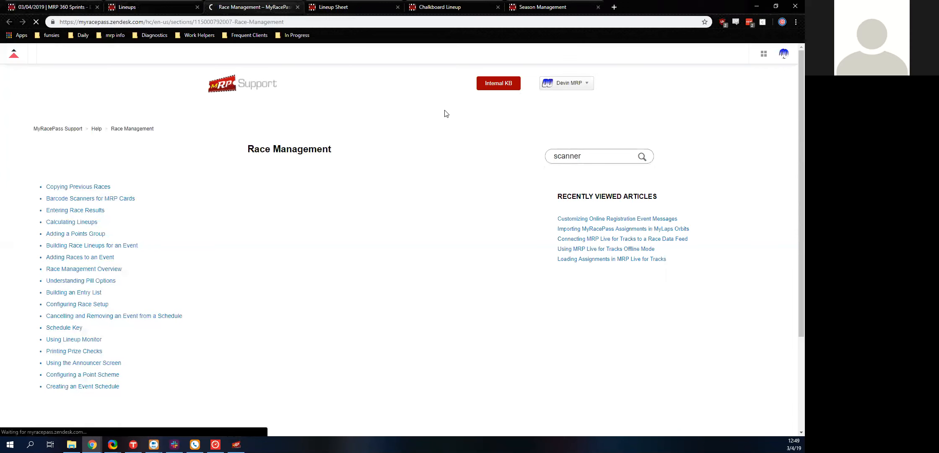
- Open the article on barcode scanners for MRP cards and view the suggested Symcode MJ-8200-B scanner's product page
click(145, 206)
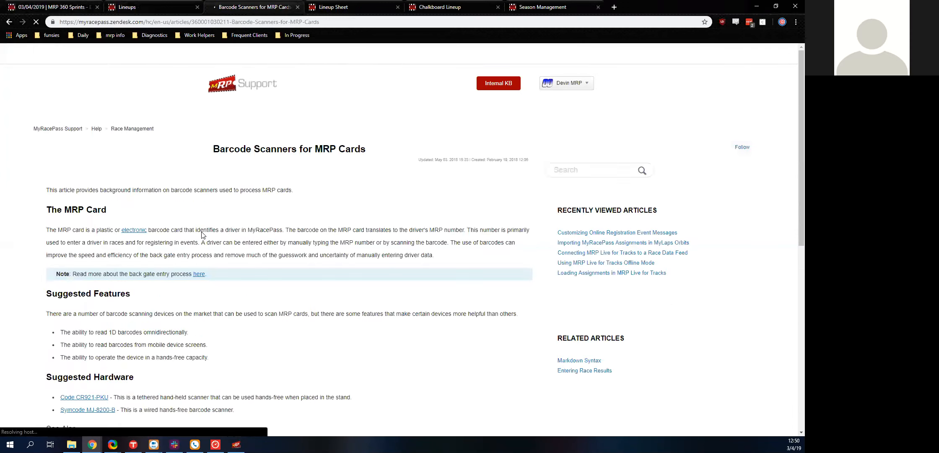
scroll(126, 302, down, 1)
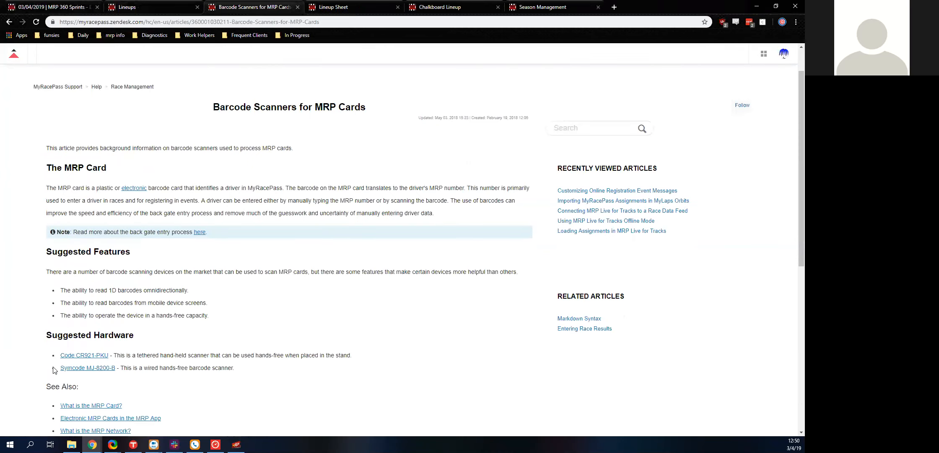
scroll(118, 352, down, 1)
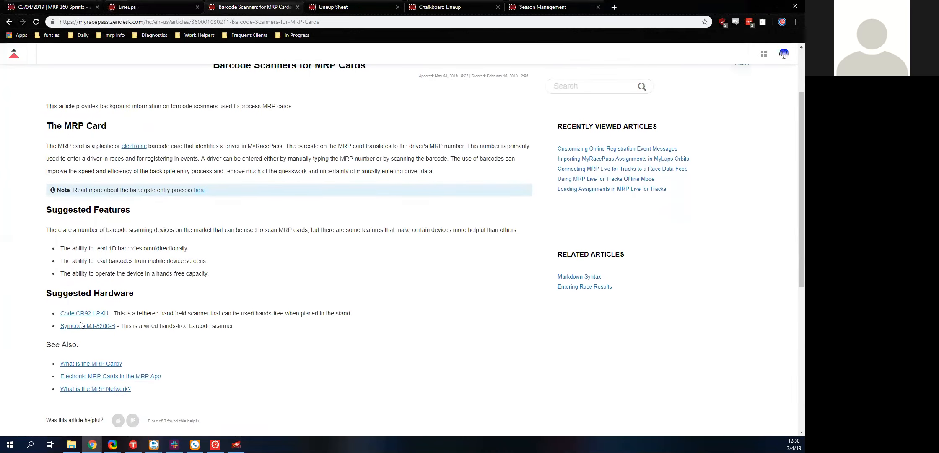
middle_click(84, 326)
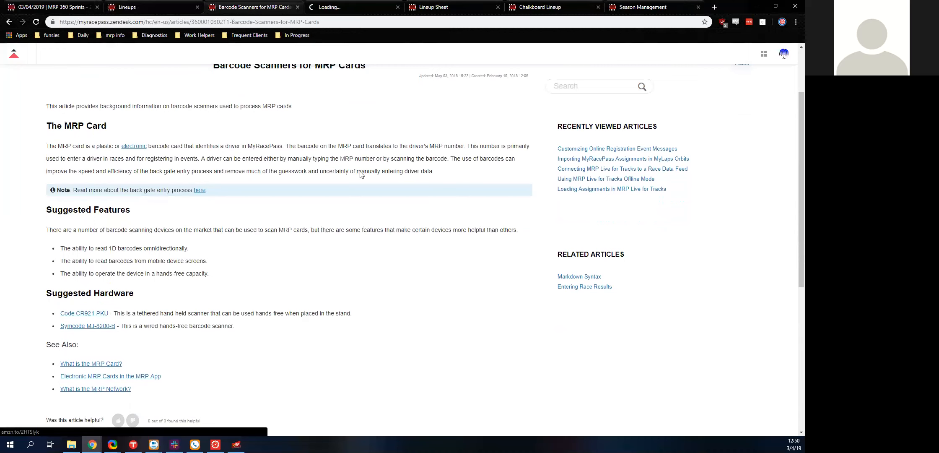
click(333, 8)
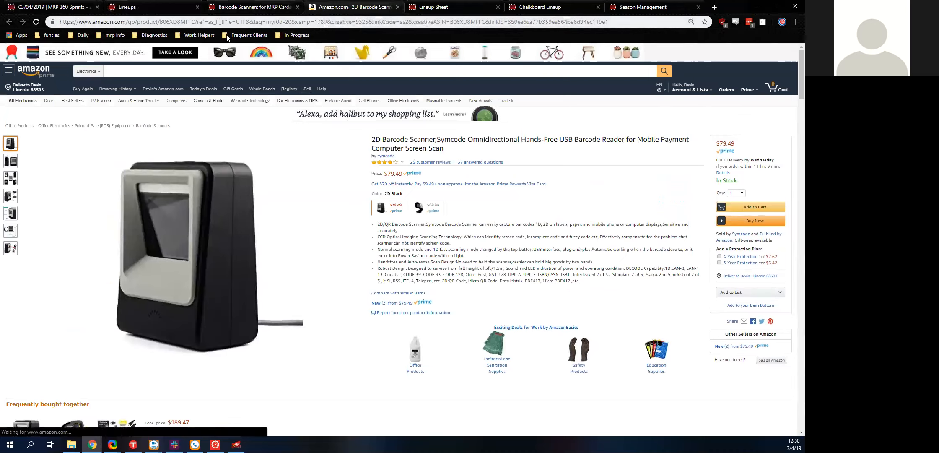
- Copy the web address of the Symcode barcode scanner's Amazon product page
click(227, 21)
right_click(224, 23)
click(239, 57)
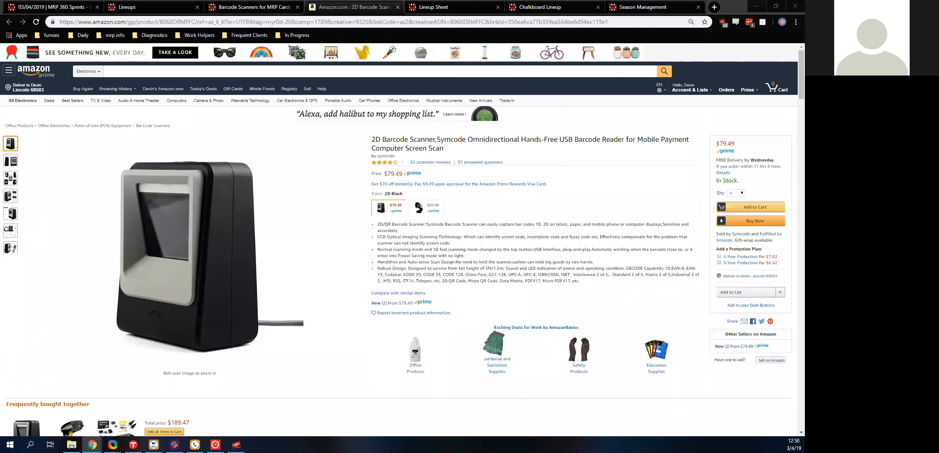
- Close the scanner product page, Lineup Sheet and Lineups tabs and return to the MRP 360 Sprints entry list
click(399, 7)
click(400, 7)
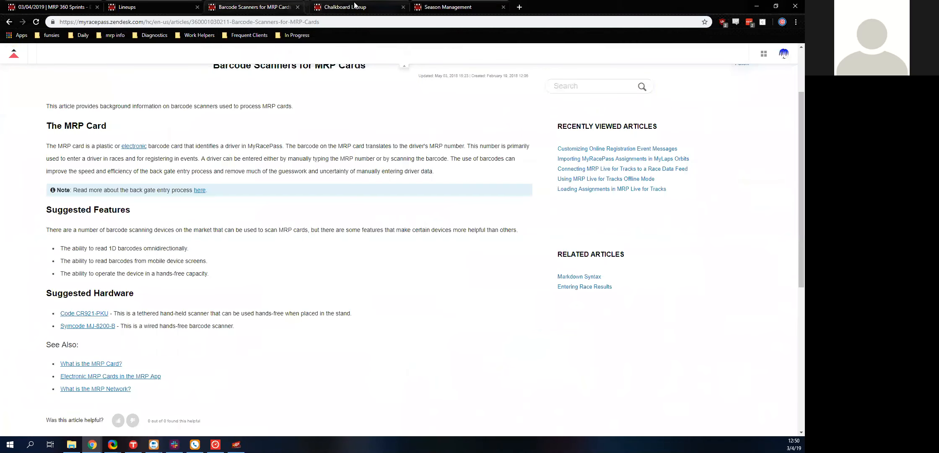
click(145, 8)
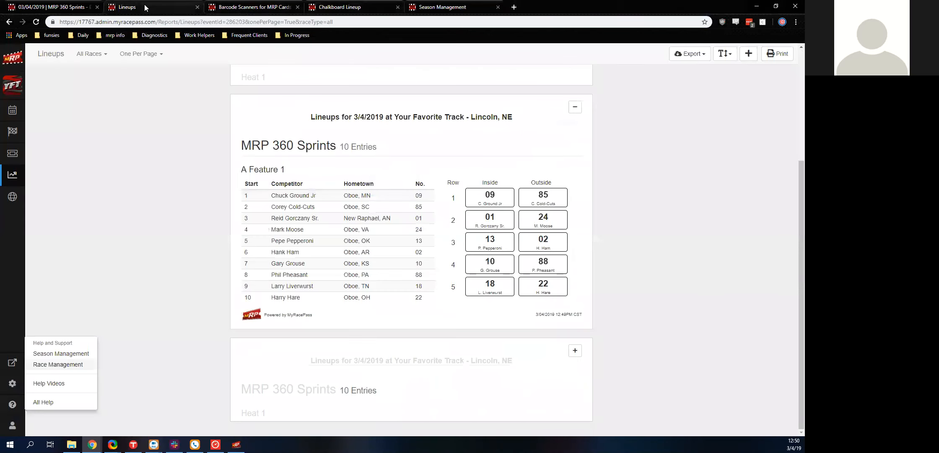
click(97, 3)
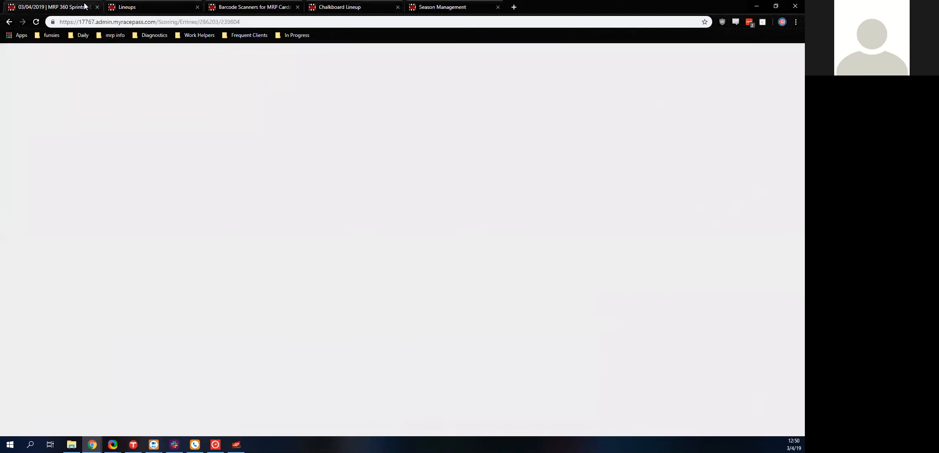
click(198, 8)
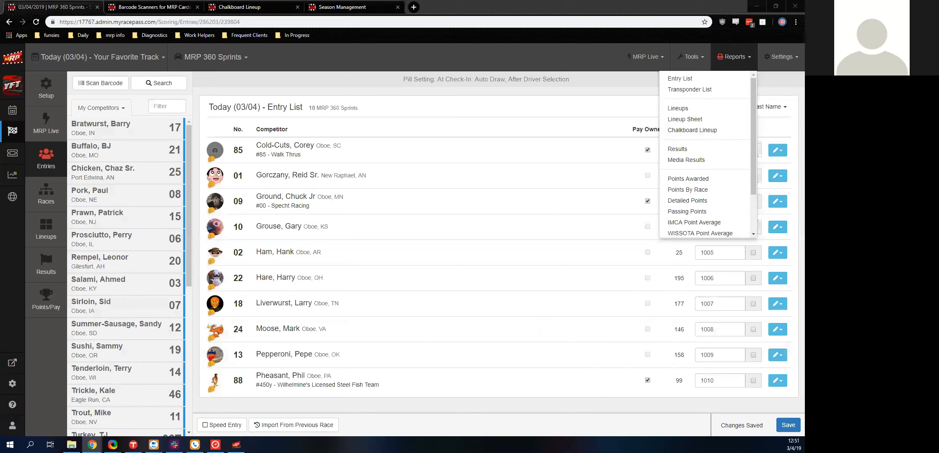
click(472, 106)
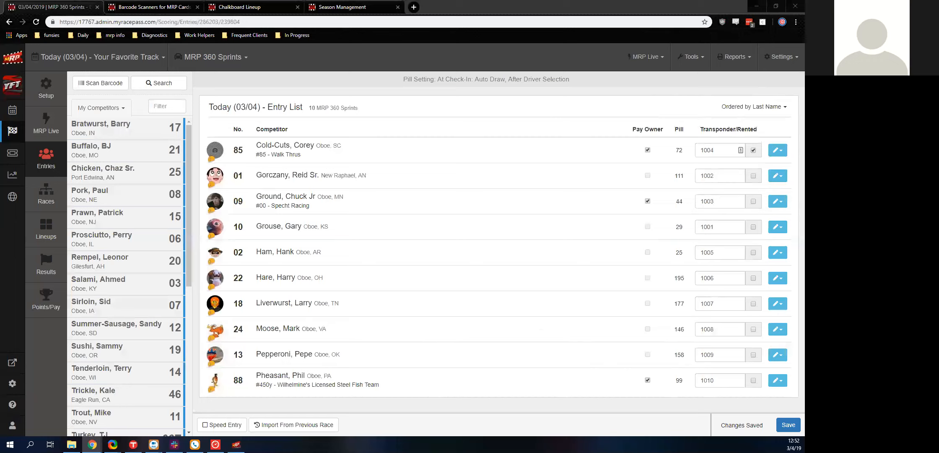
- Check the remaining event reports, open Point Schemes in a new tab, and display the Lineup Points Schemes
click(734, 57)
scroll(703, 84, down, 3)
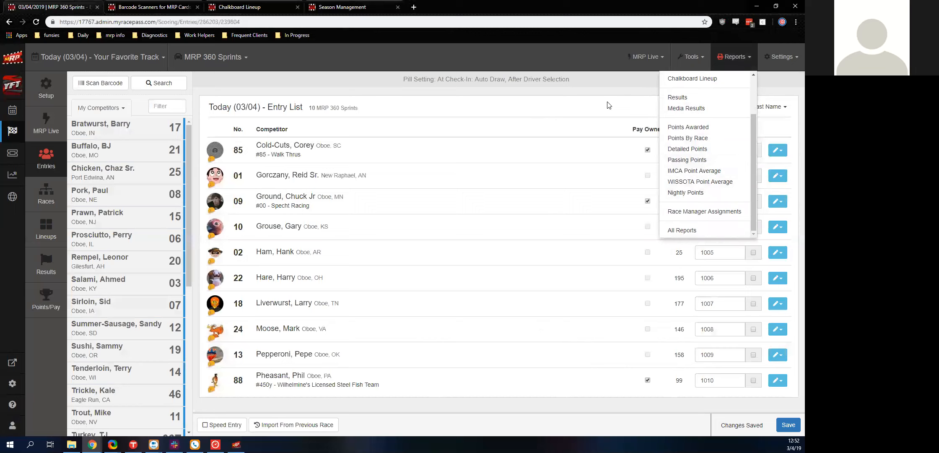
click(782, 56)
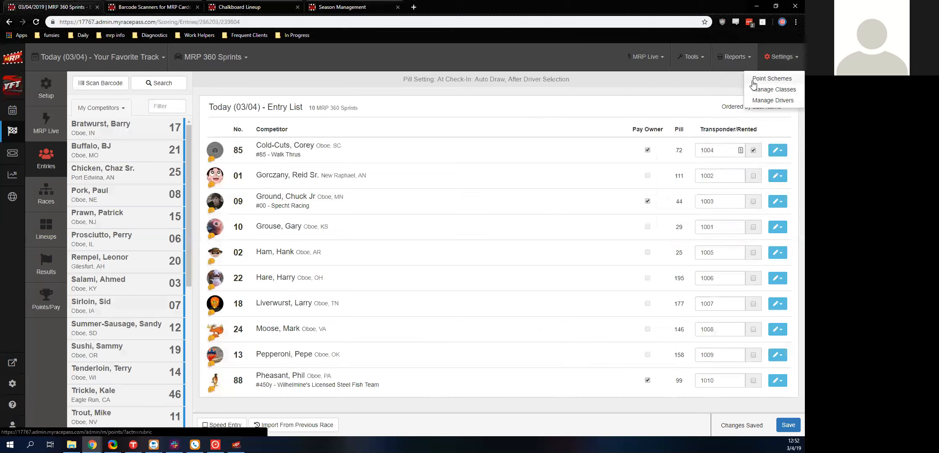
middle_click(751, 88)
click(377, 6)
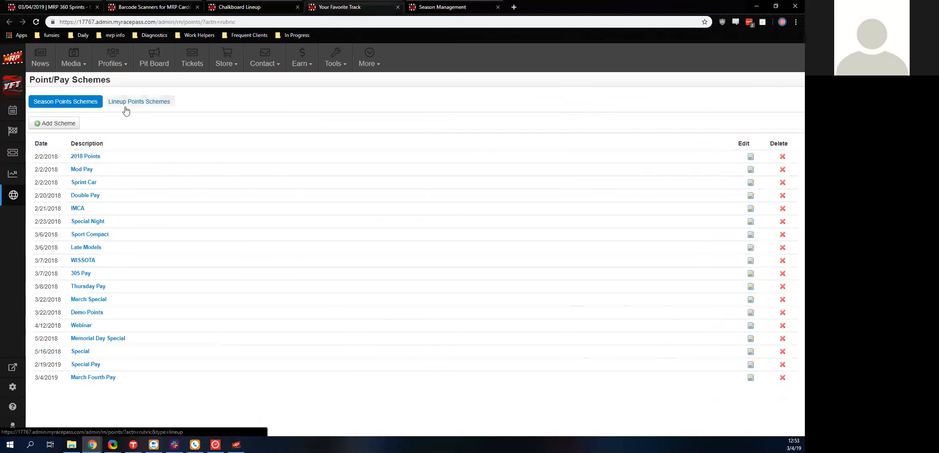
click(142, 104)
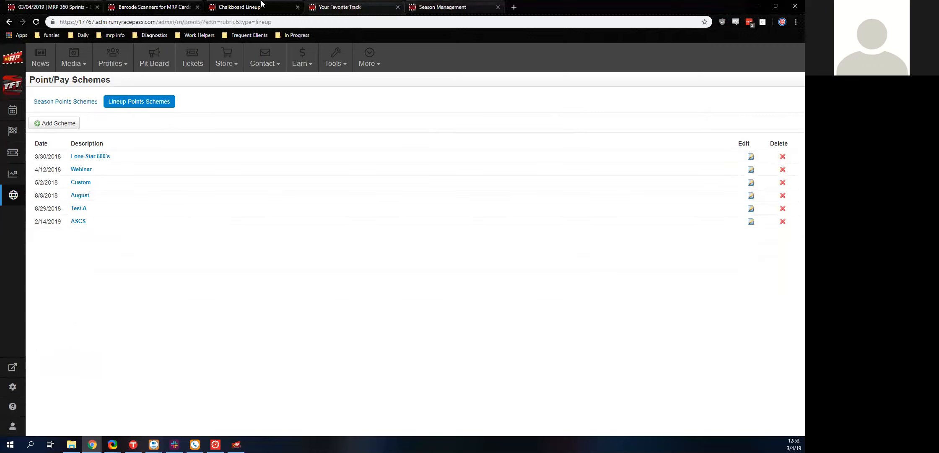
- Close the Your Favorite Track and Barcode Scanners tabs and return to the MRP 360 Sprints entry list
click(397, 7)
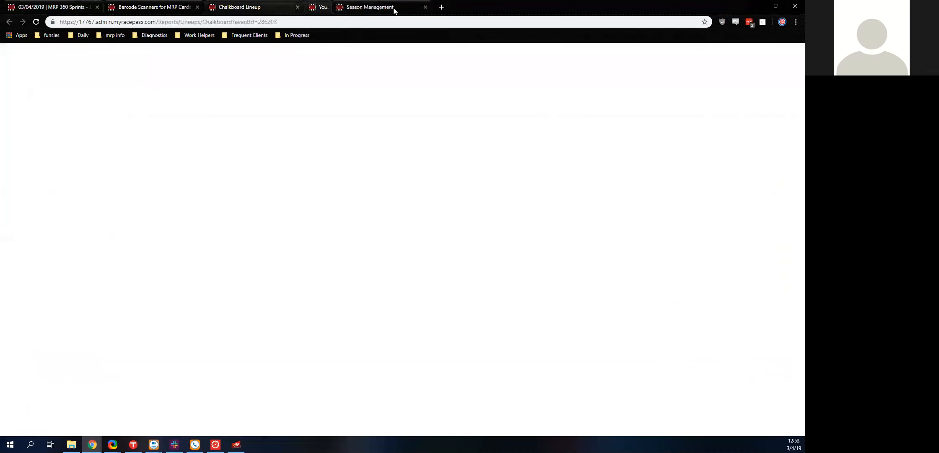
click(162, 7)
click(197, 7)
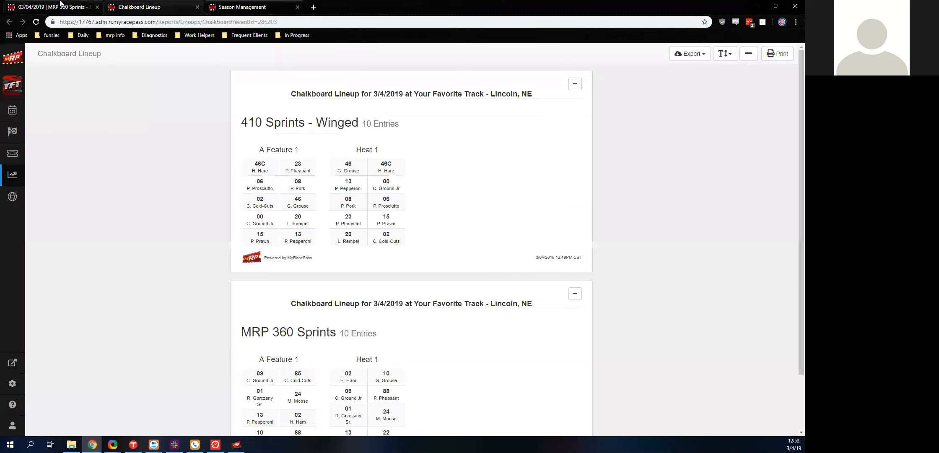
click(90, 8)
- Look through the event's available reports, including the points and race manager assignment reports, without opening one
click(733, 57)
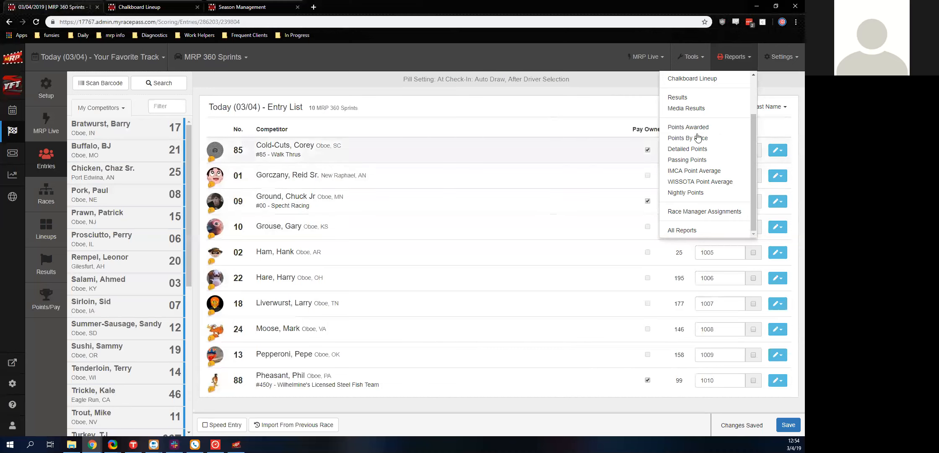
scroll(697, 139, up, 2)
scroll(696, 139, down, 2)
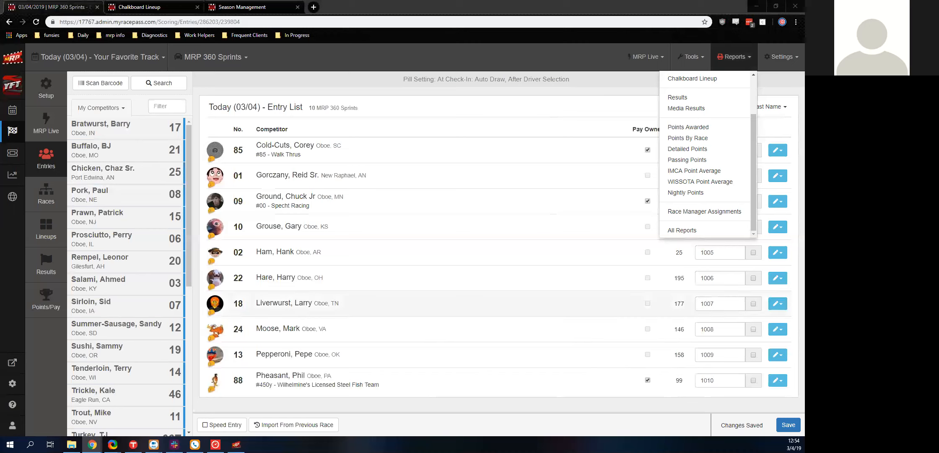
click(540, 114)
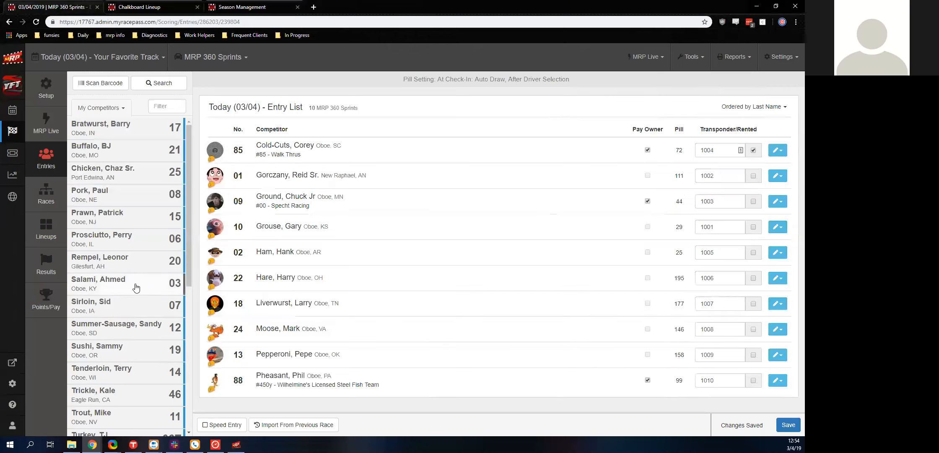
- Add competitor No. 07 to the MRP 360 Sprints entries with the lineup override Starting at back for heats
click(124, 305)
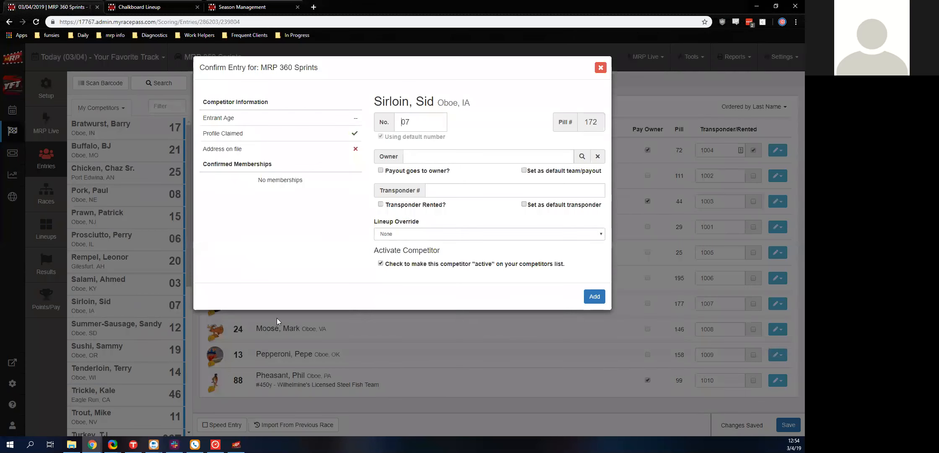
key(alt+Down)
key(Down)
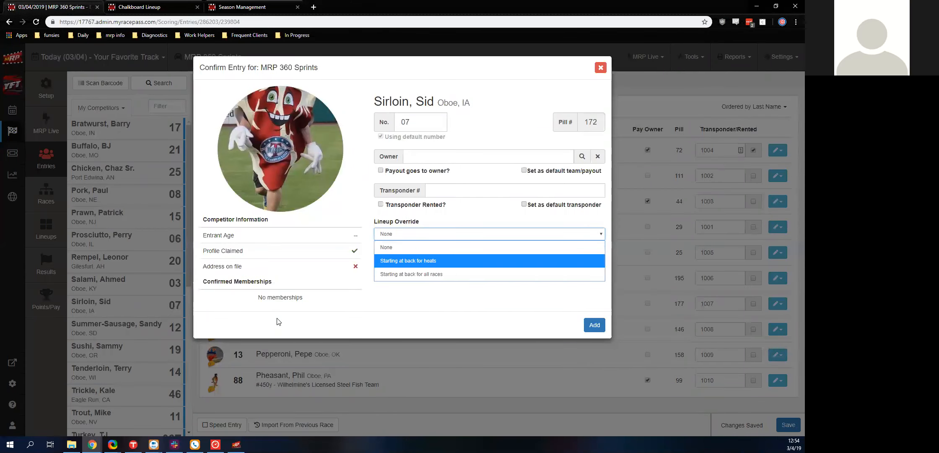
key(Return)
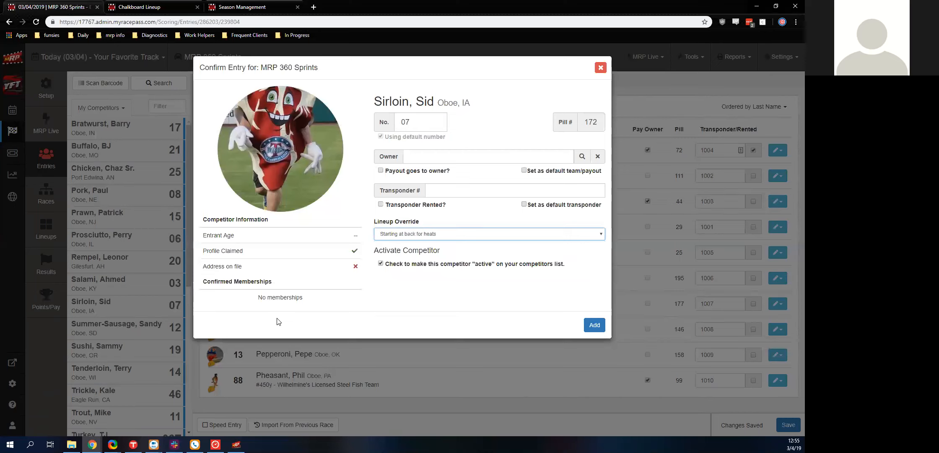
click(589, 324)
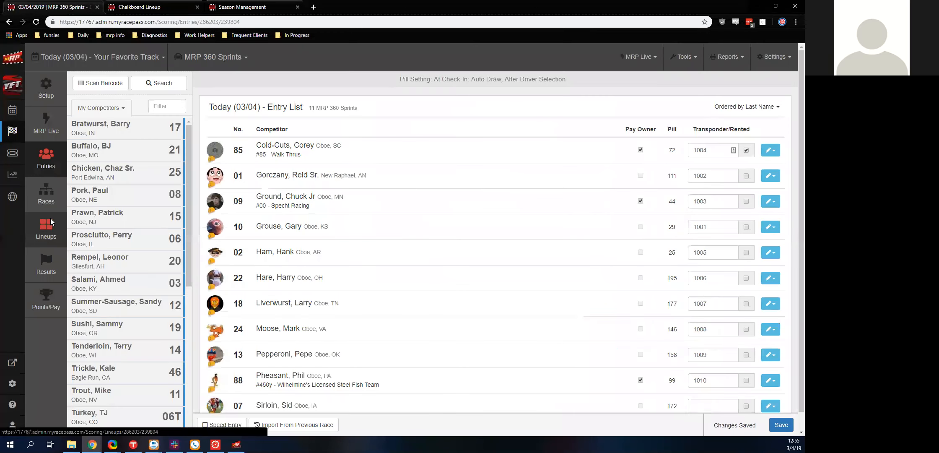
- Check the heat lineups, then delete Heat 2 and Heat 3 from the MRP 360 Sprints races
click(47, 229)
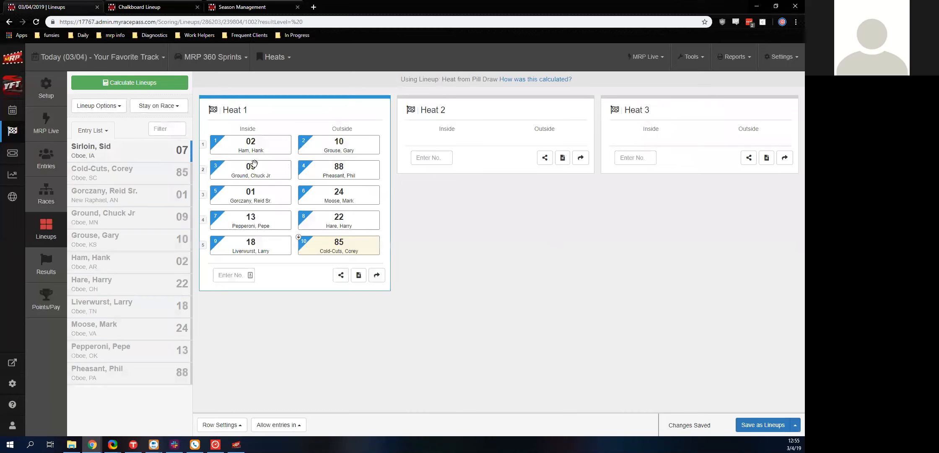
click(52, 201)
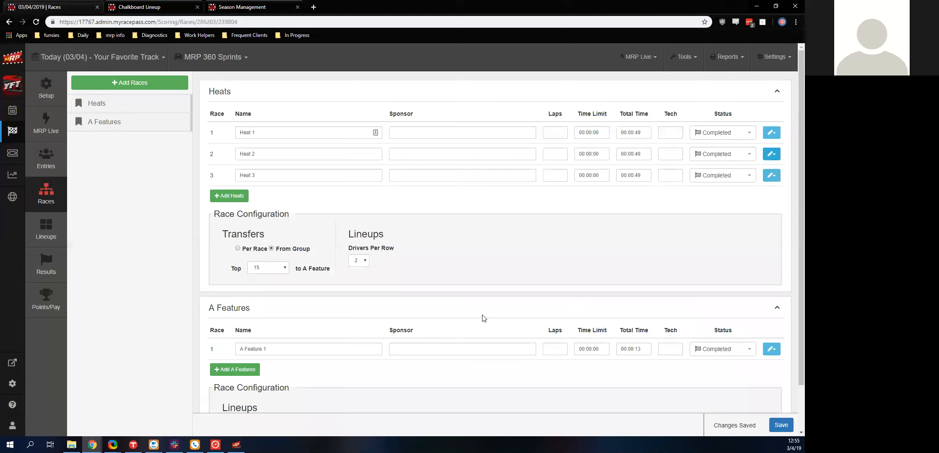
key(Return)
key(Down)
key(Return)
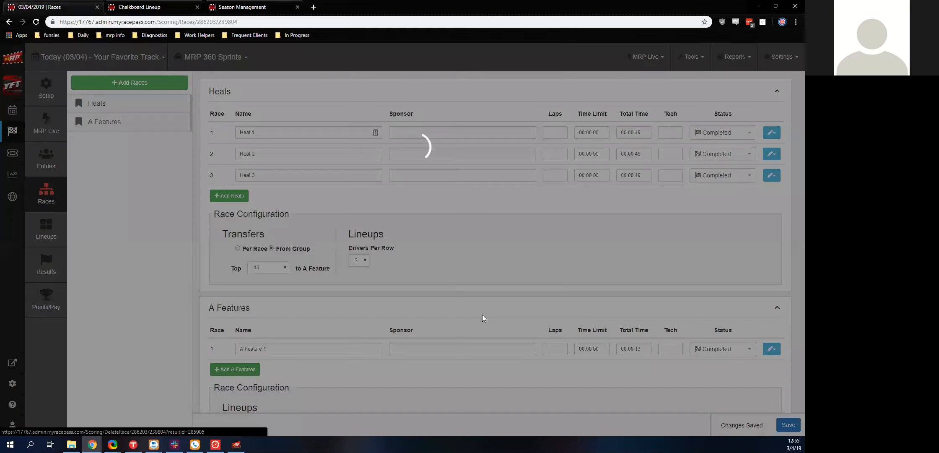
key(Return)
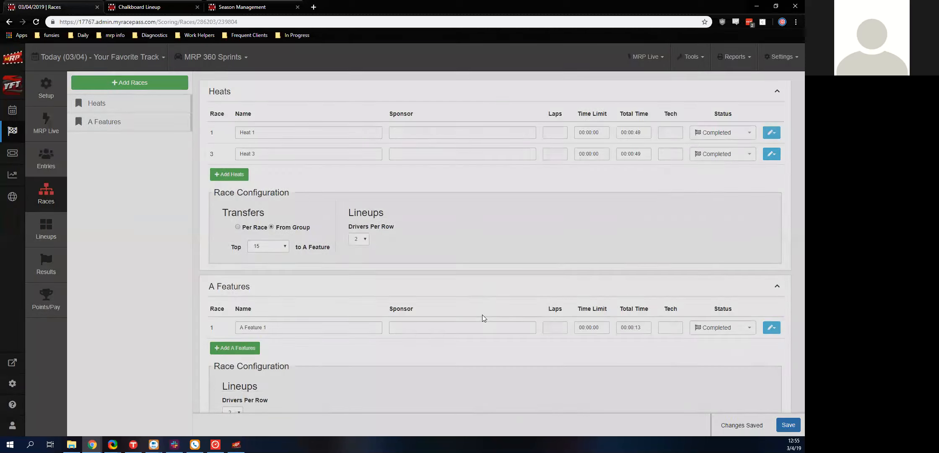
key(Down)
key(Return)
key(Return)
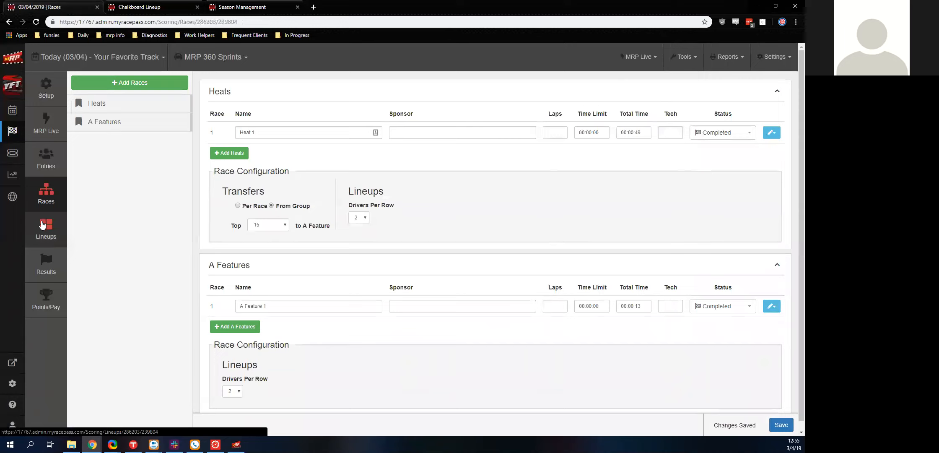
- Return to the heat lineups, dismiss the lineup calculation options, and add competitor No. 07 to Heat 1
click(43, 225)
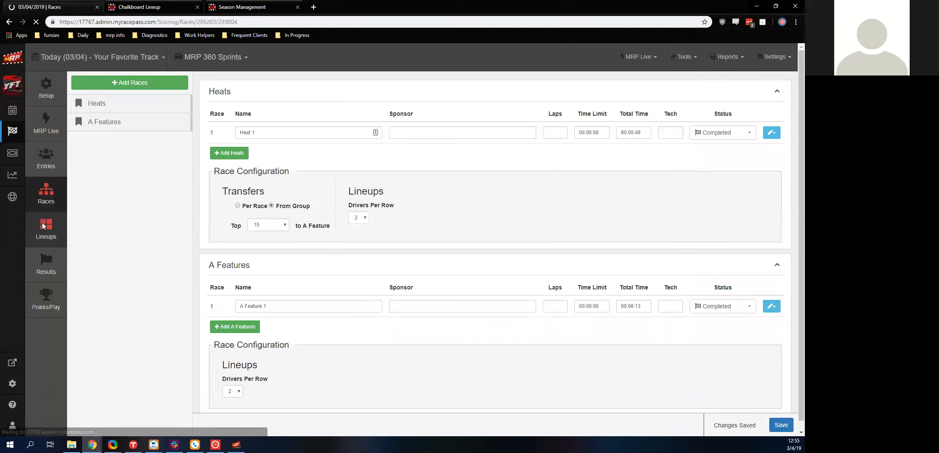
click(42, 241)
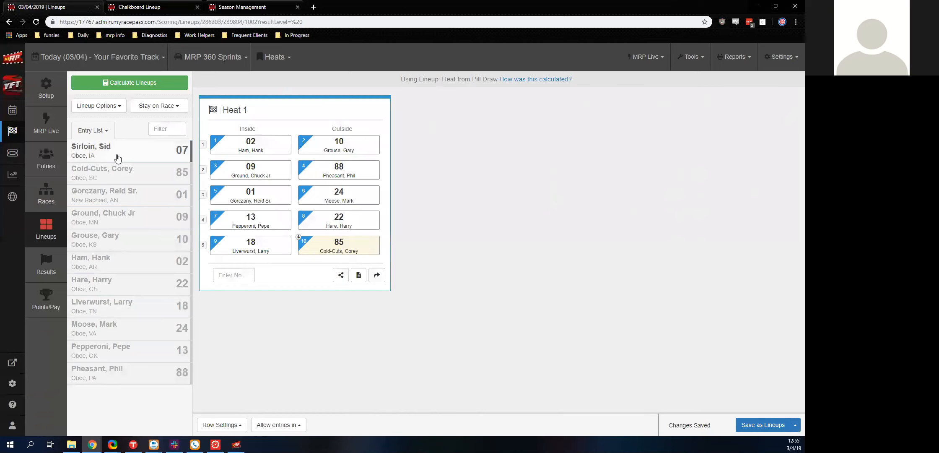
click(123, 83)
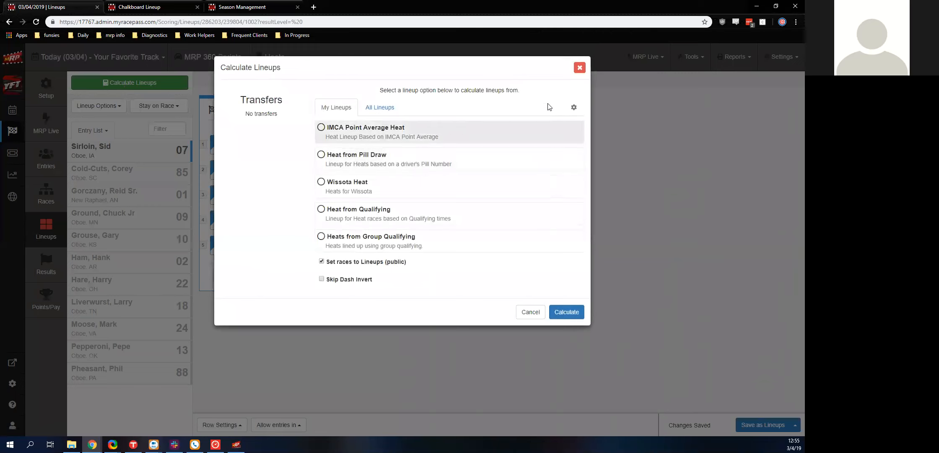
click(580, 68)
click(126, 151)
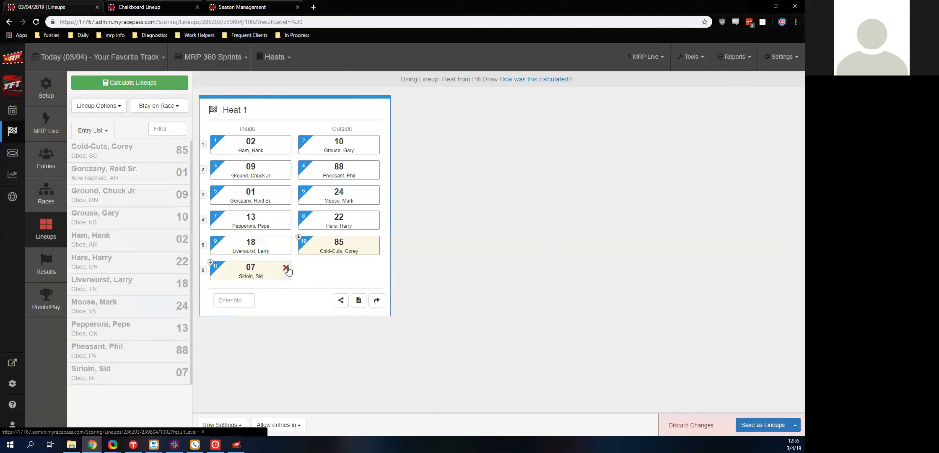
- Check competitor No. 07's lineup override note, remove the entry from Heat 1, and add it back
mouse_move(209, 262)
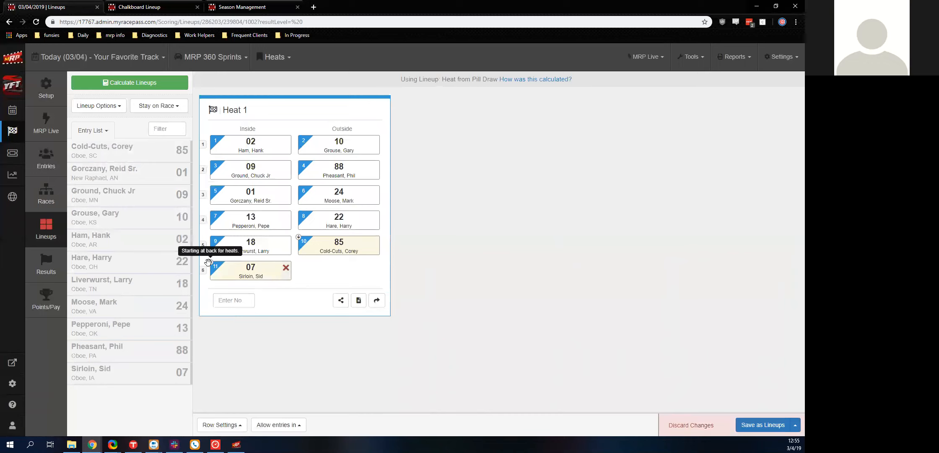
click(285, 268)
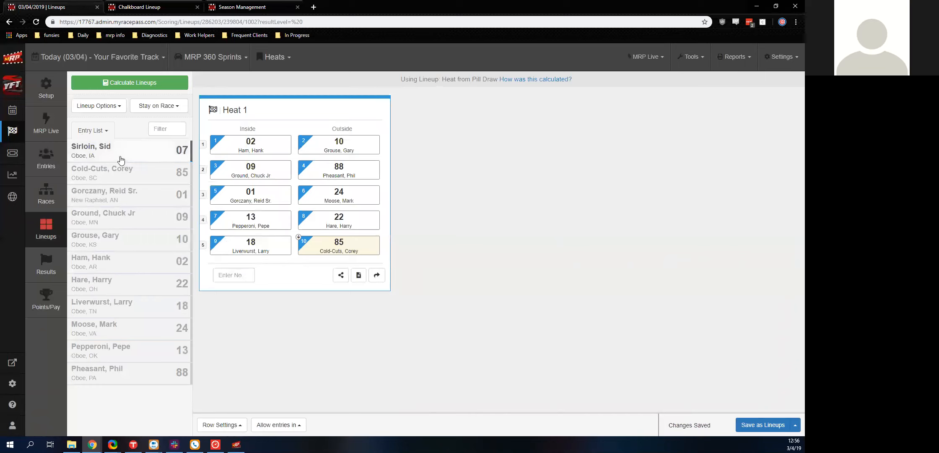
click(138, 155)
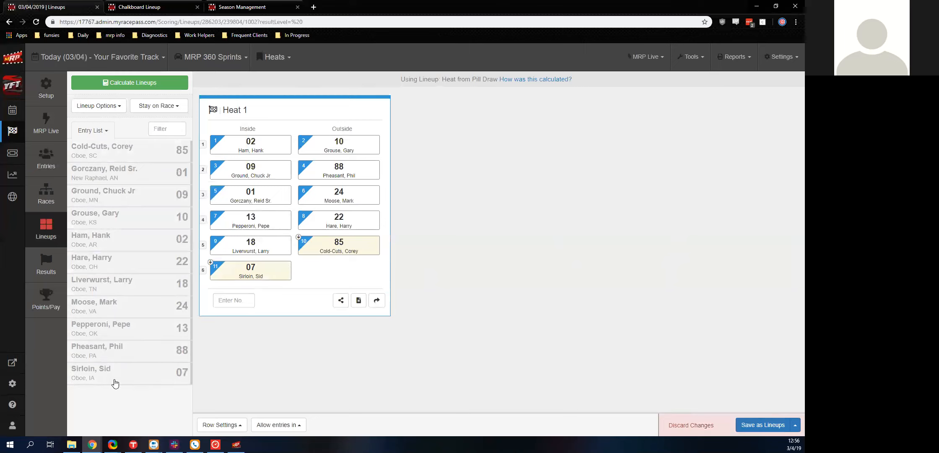
- Open the list of help and support resources
click(18, 404)
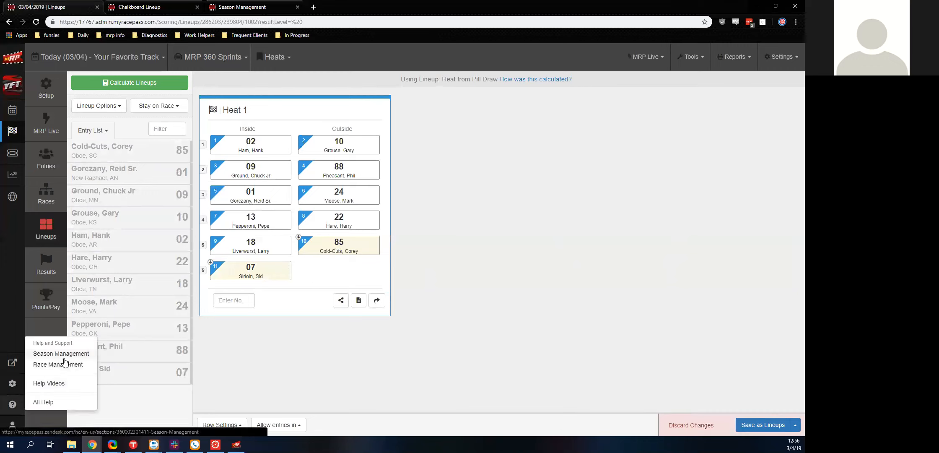